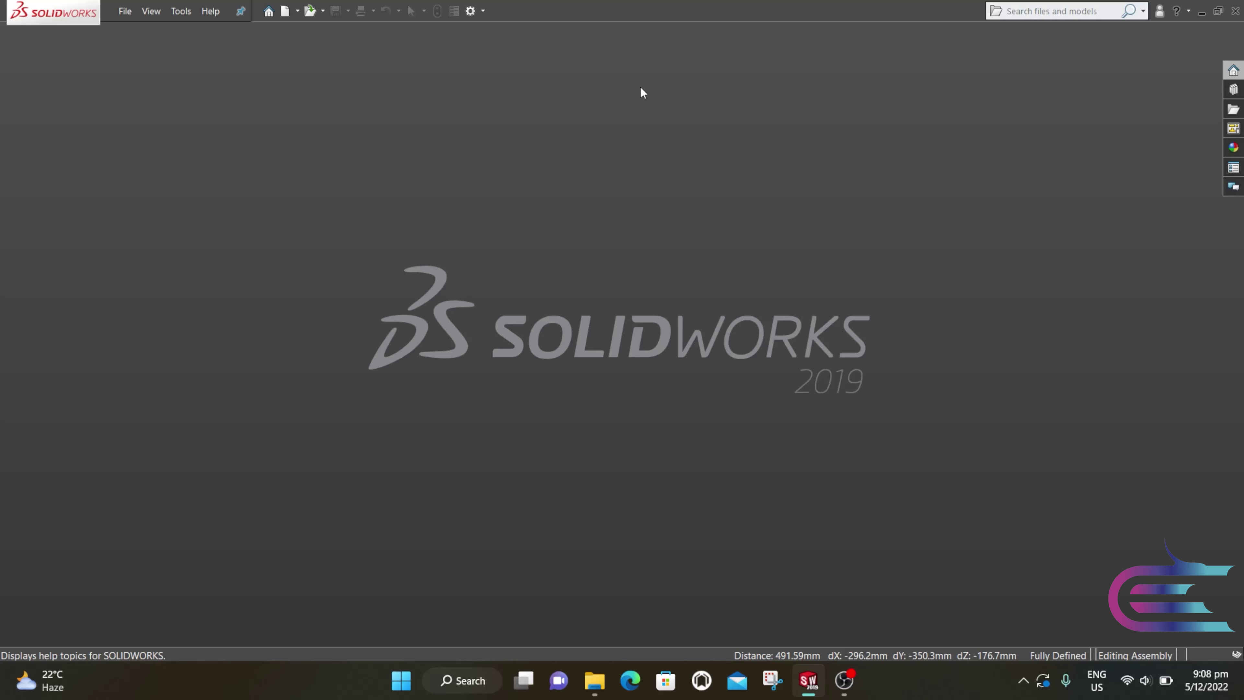
- Create a new assembly and choose the boxer 6 crankshaft part from the Boxer 6 folder
{"action": "left_click", "coordinate": [125, 10]}
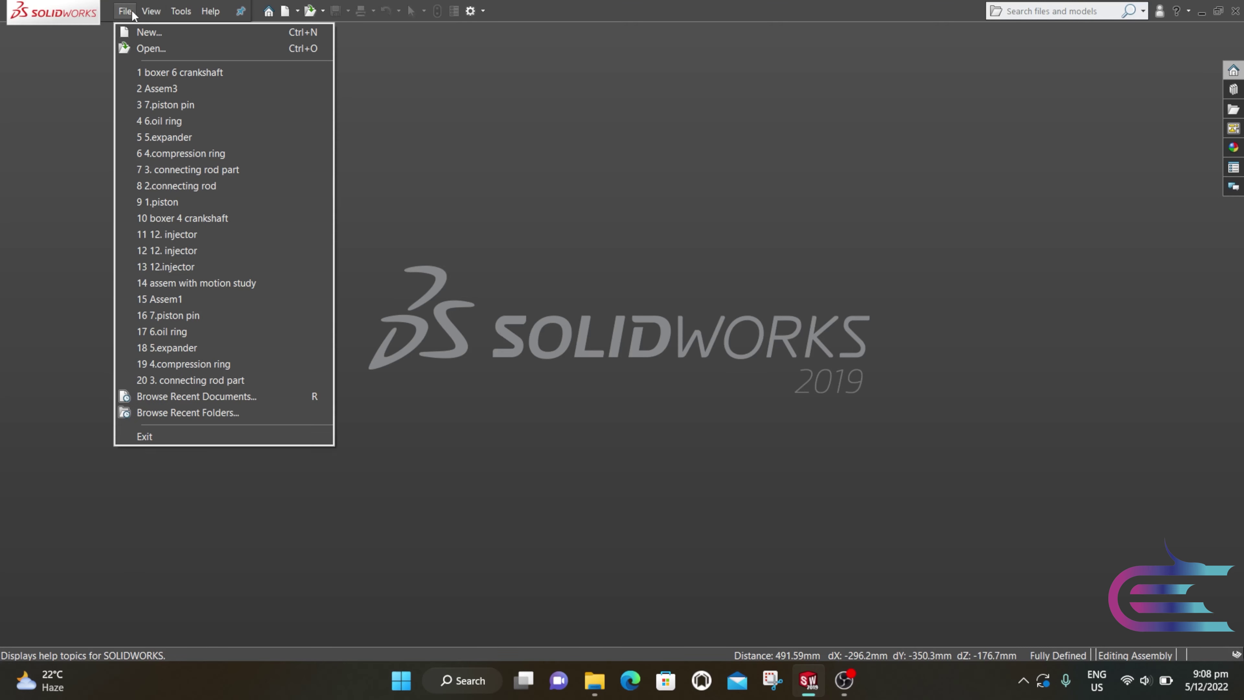
{"action": "left_click", "coordinate": [137, 30]}
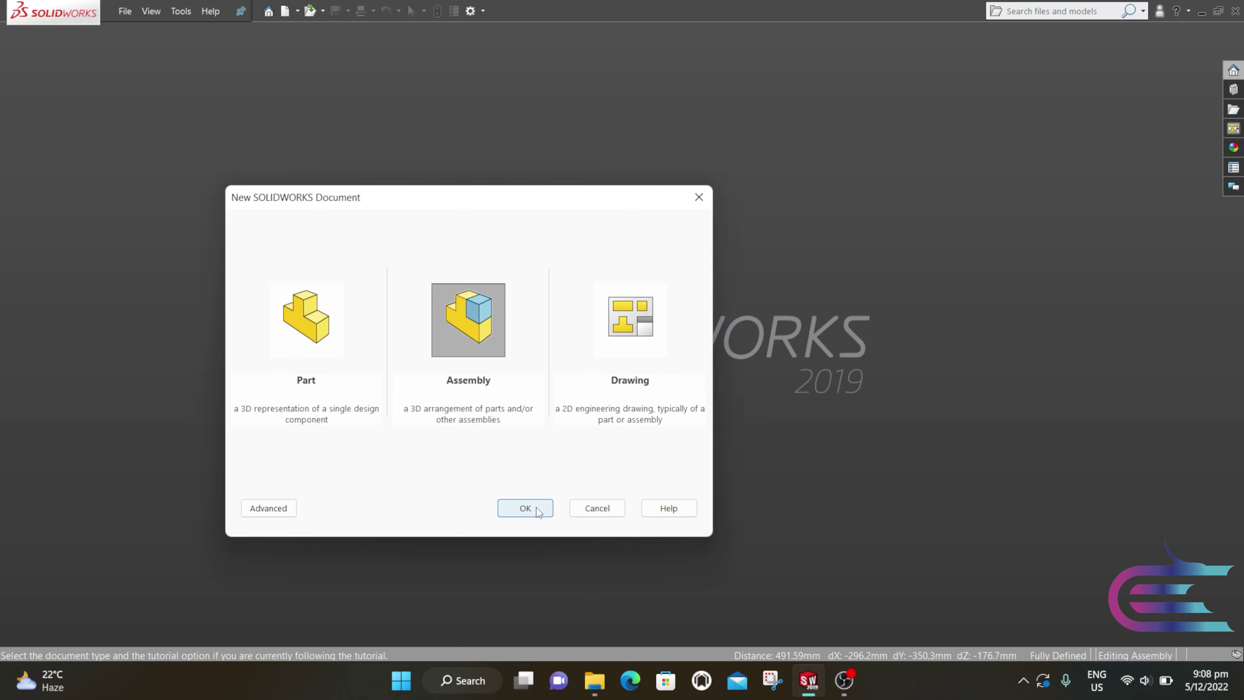
{"action": "left_click", "coordinate": [525, 508]}
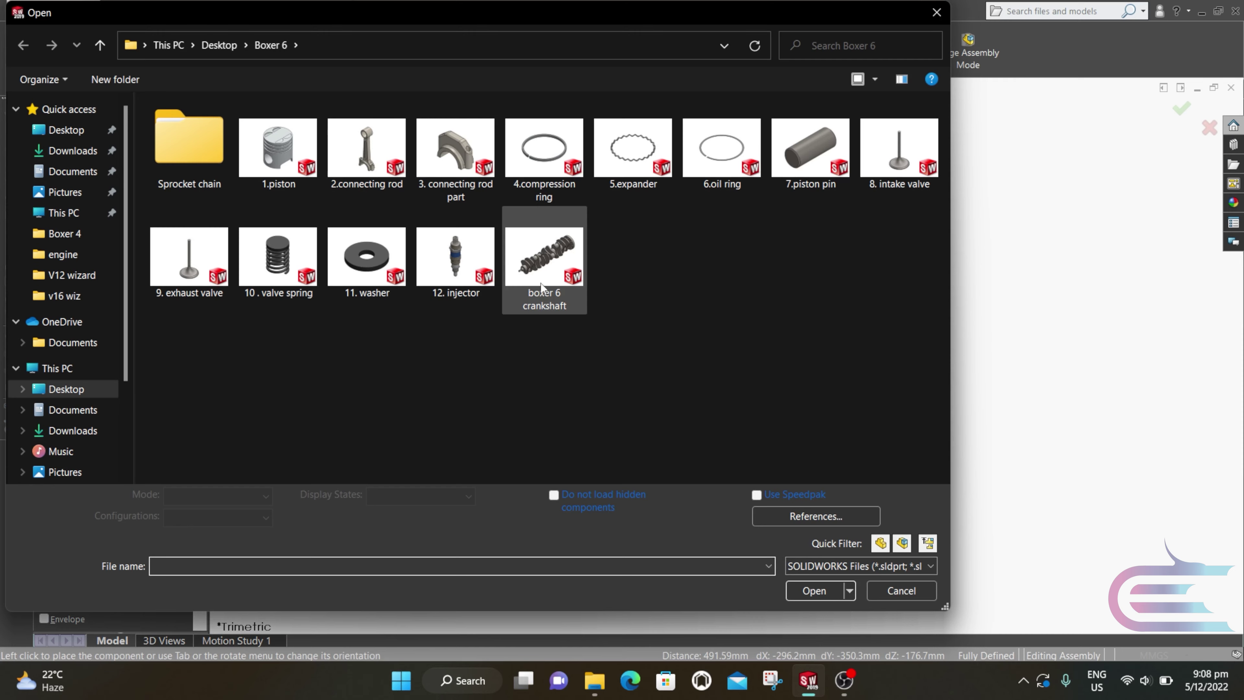
{"action": "left_click", "coordinate": [541, 287]}
- Place the boxer 6 crankshaft in the assembly and set it to Float
{"action": "left_click", "coordinate": [816, 588]}
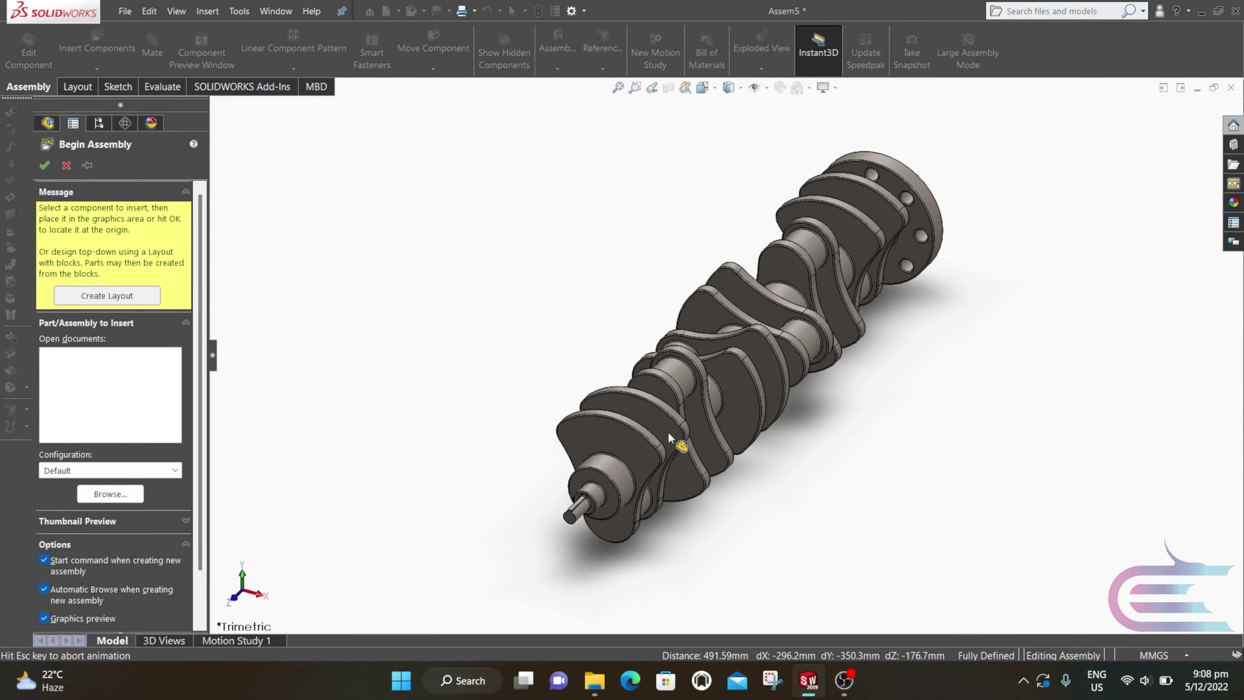
{"action": "left_click", "coordinate": [668, 432]}
{"action": "scroll", "coordinate": [616, 431], "scroll_direction": "down", "scroll_amount": 5}
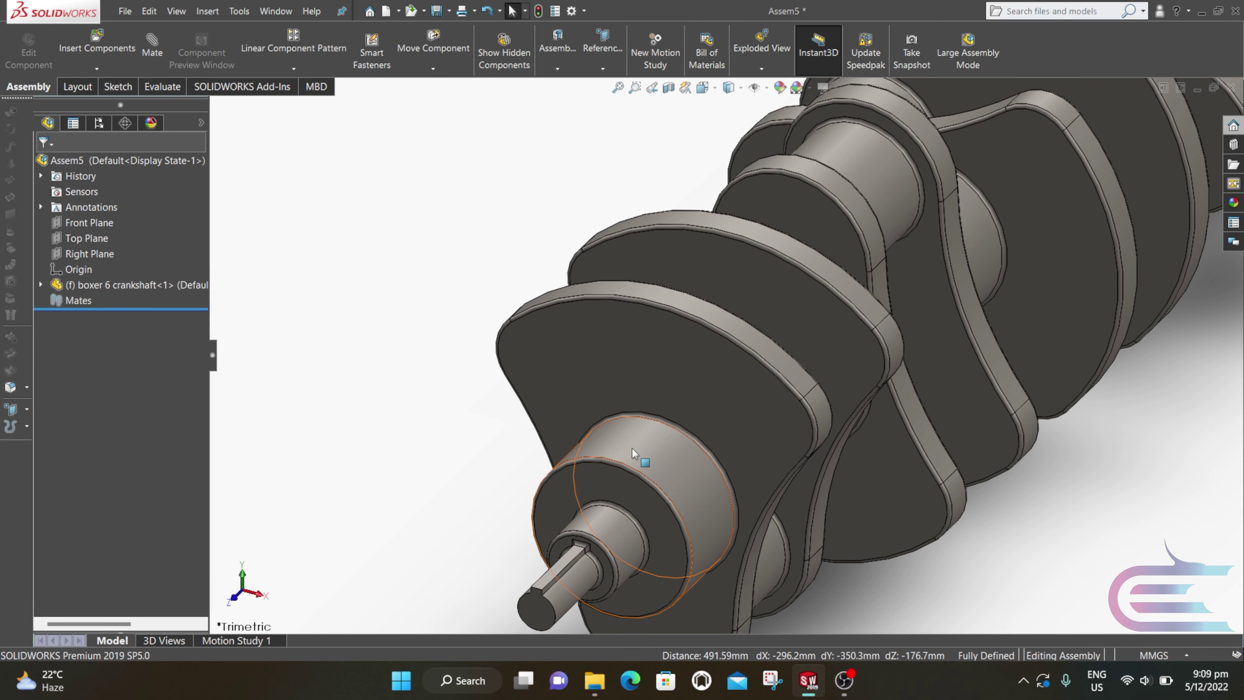
{"action": "right_click", "coordinate": [632, 449]}
{"action": "left_click", "coordinate": [664, 406]}
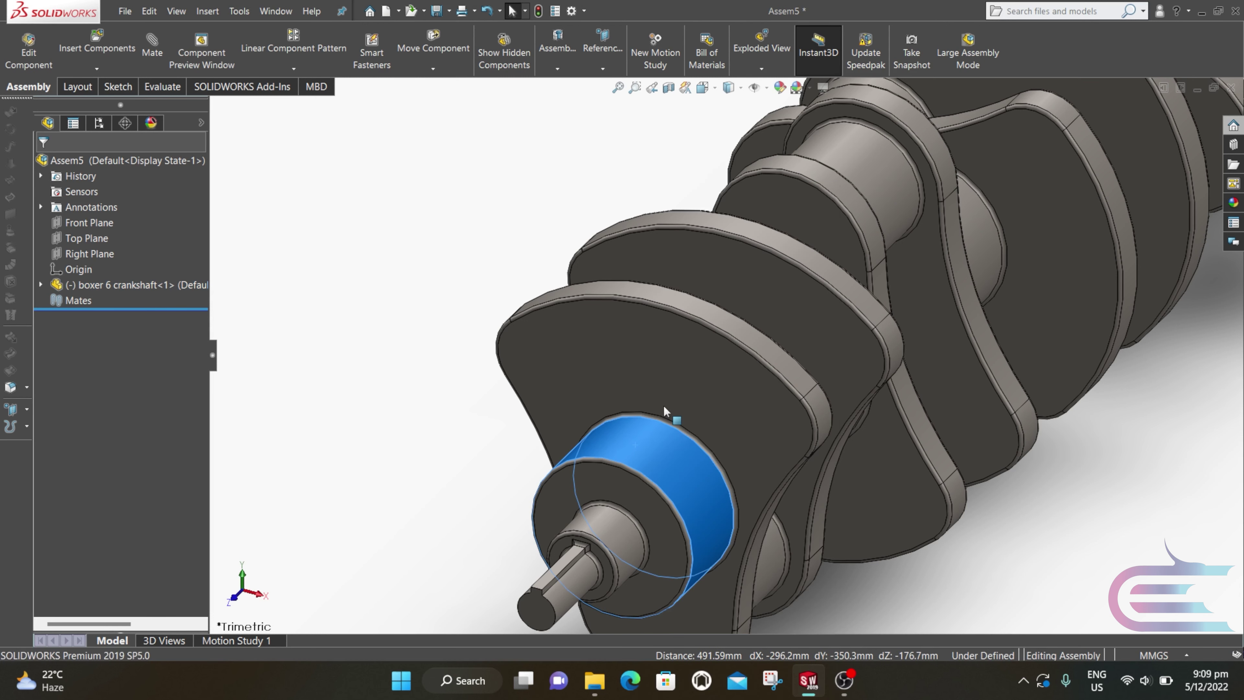
{"action": "middle_click_drag", "start_coordinate": [661, 414], "coordinate": [647, 429]}
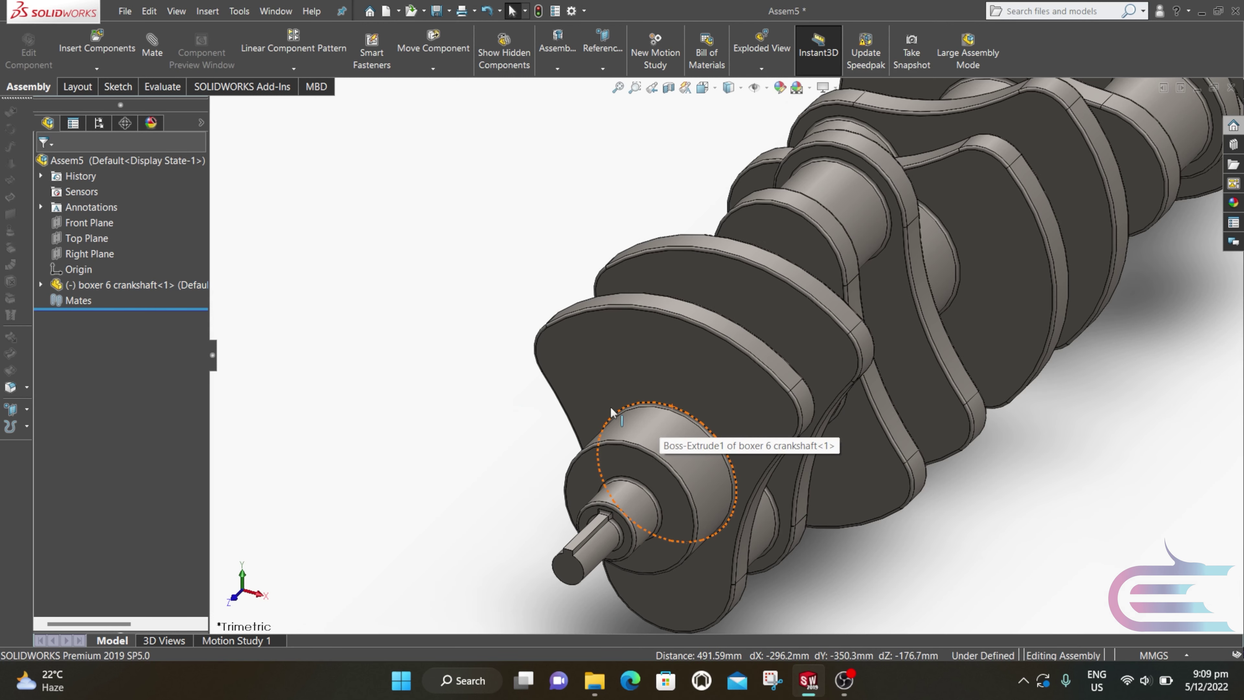
- View the Right Plane face-on and start a sketch on it
{"action": "right_click", "coordinate": [111, 253]}
{"action": "left_click", "coordinate": [186, 236]}
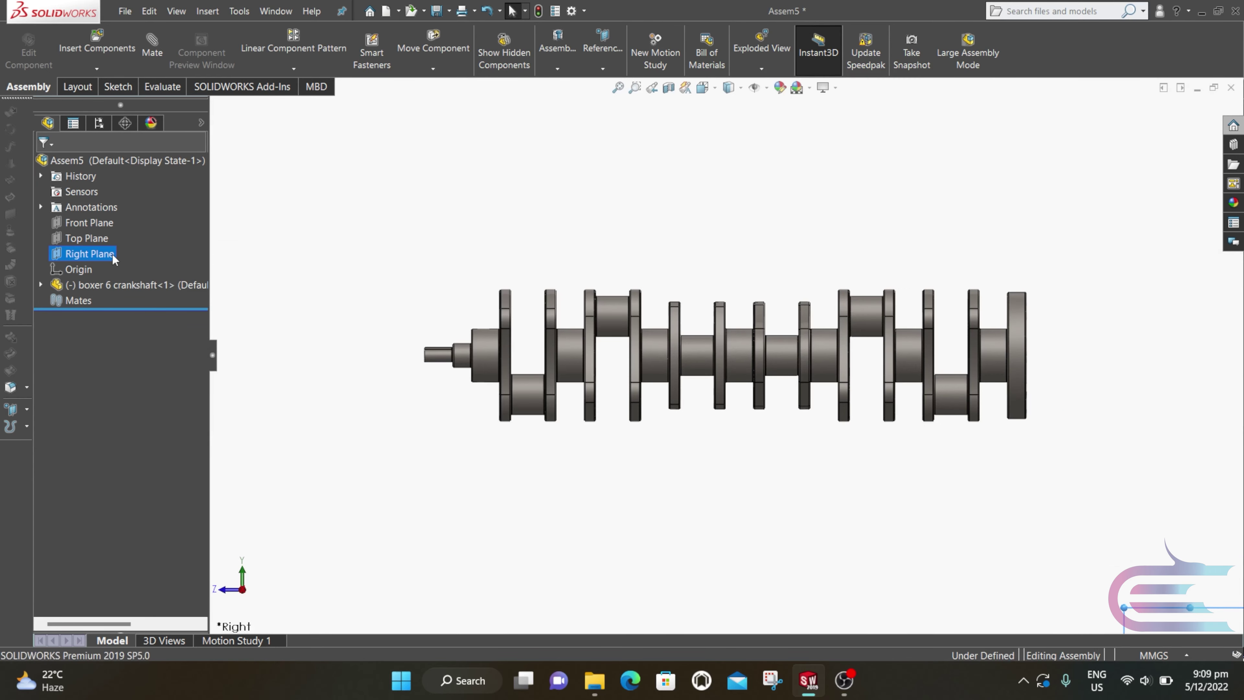
{"action": "right_click", "coordinate": [113, 259]}
{"action": "left_click", "coordinate": [126, 238]}
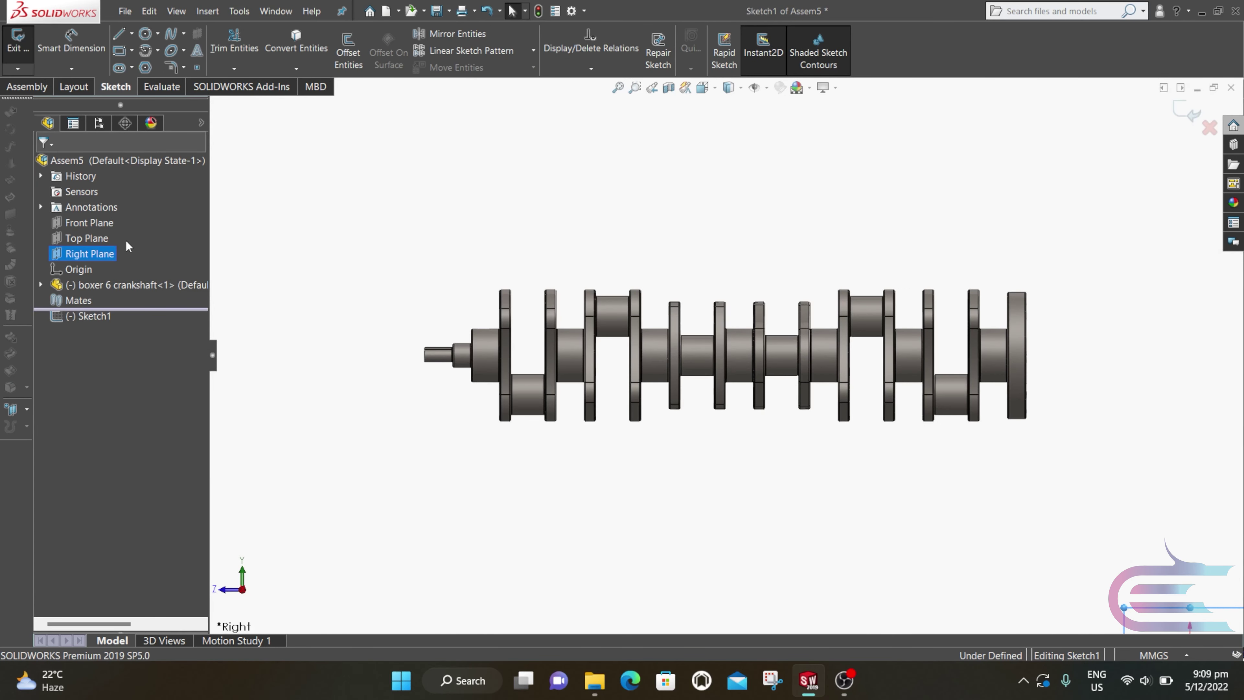
- Draw a vertical centerline down to the origin and a horizontal one leftward, then exit Sketch1
{"action": "left_click", "coordinate": [132, 35]}
{"action": "left_click", "coordinate": [140, 66]}
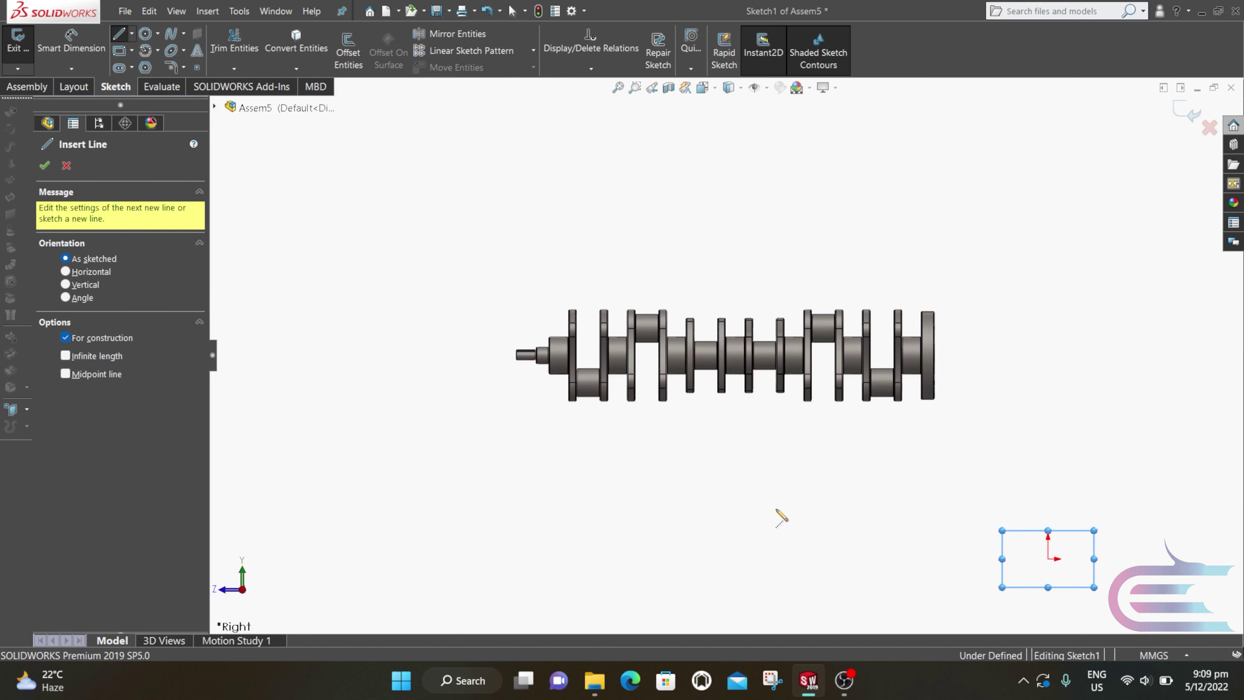
{"action": "left_click", "coordinate": [1048, 476]}
{"action": "left_click", "coordinate": [1048, 558]}
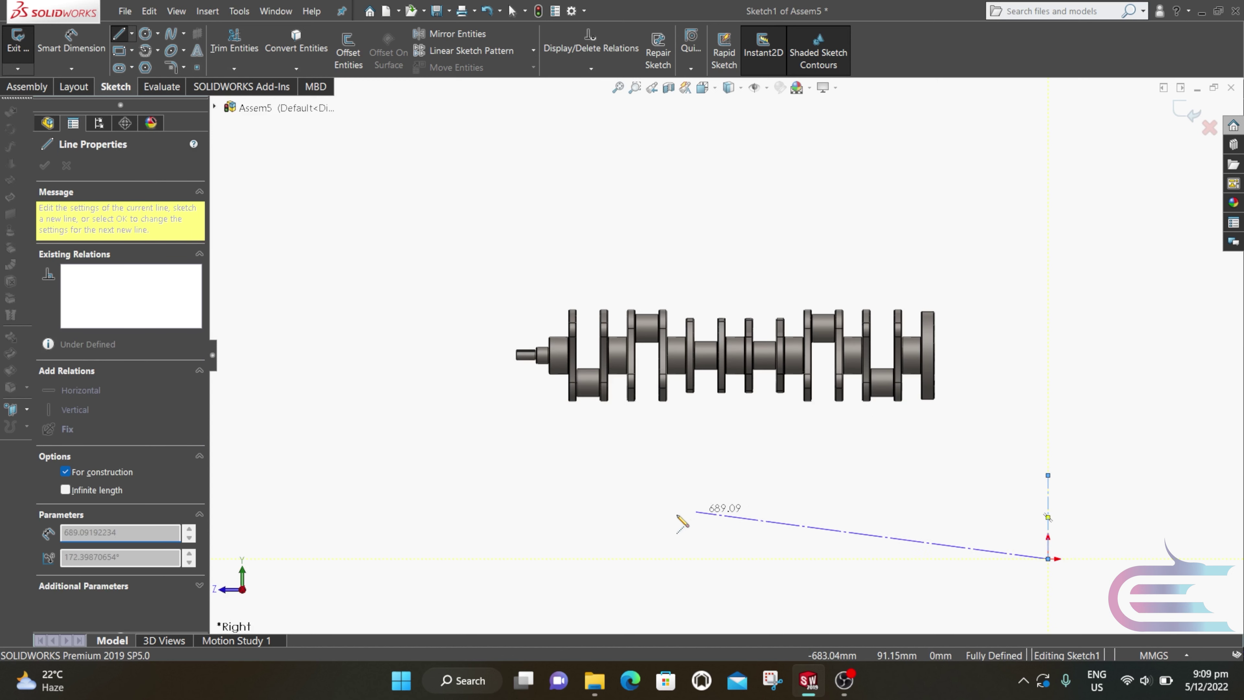
{"action": "left_click", "coordinate": [586, 559]}
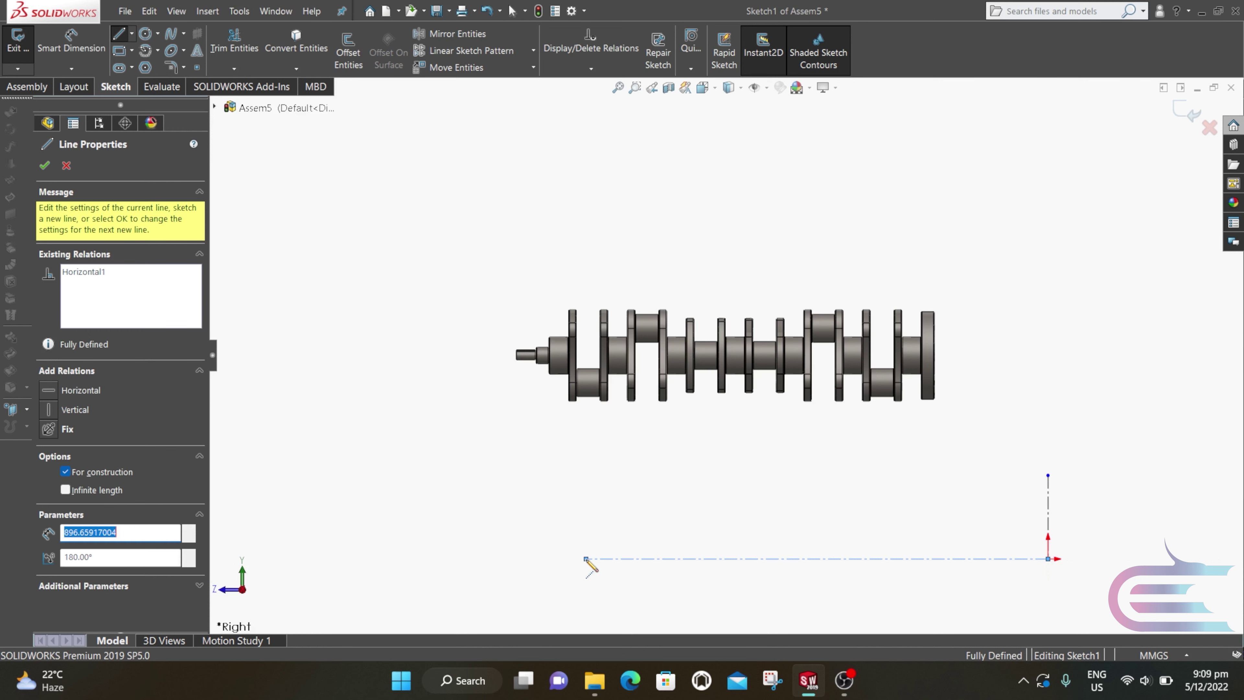
{"action": "key", "text": "Escape"}
{"action": "key", "text": "Escape"}
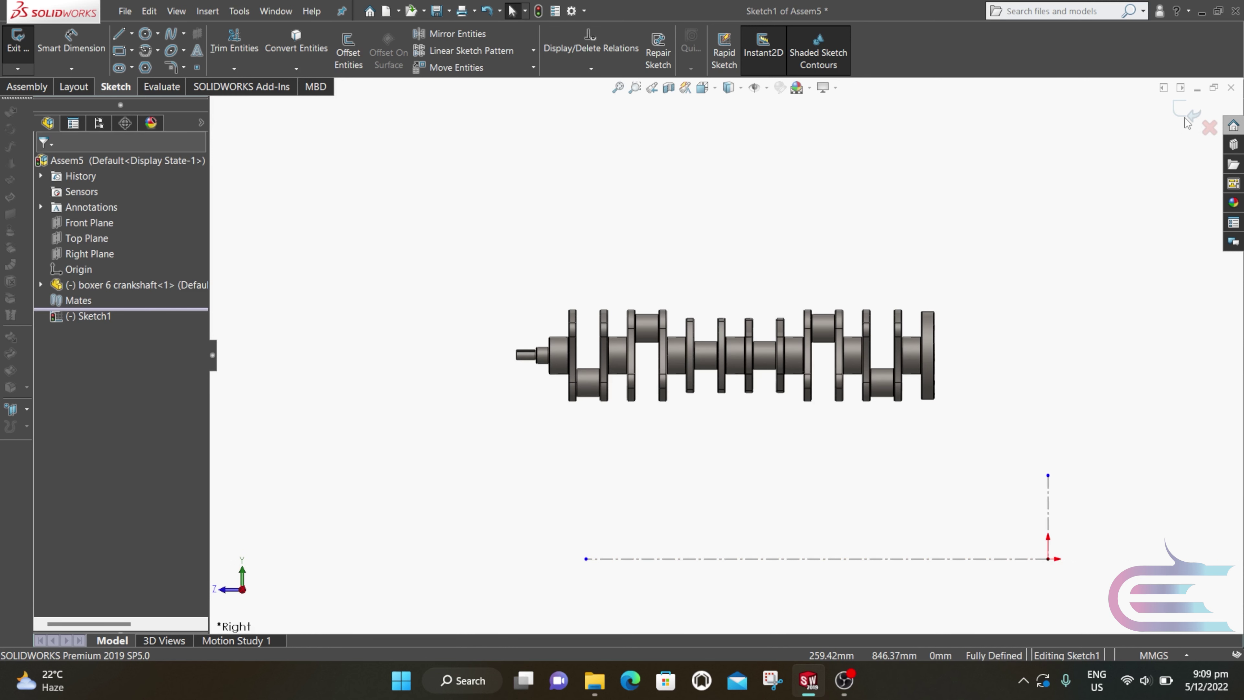
{"action": "left_click", "coordinate": [1186, 114]}
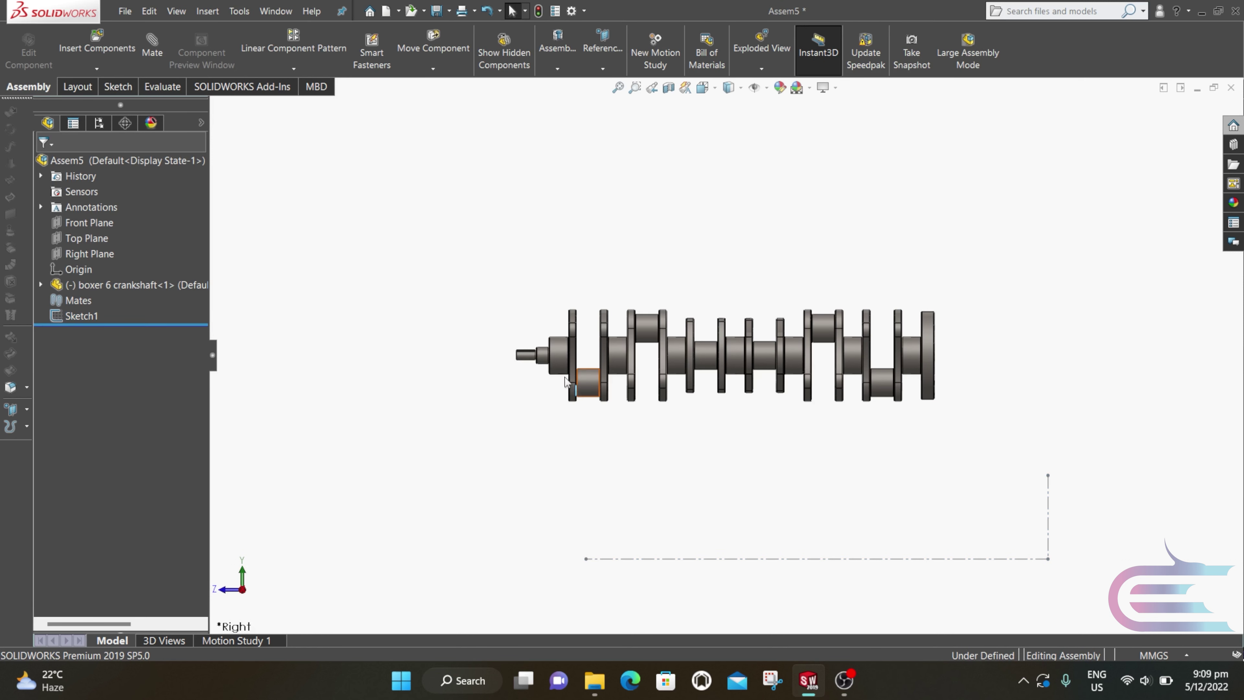
- Mate the crankshaft journal face concentric with the horizontal centerline
{"action": "left_click", "coordinate": [561, 365]}
{"action": "left_click", "coordinate": [664, 558], "text": "ctrl"}
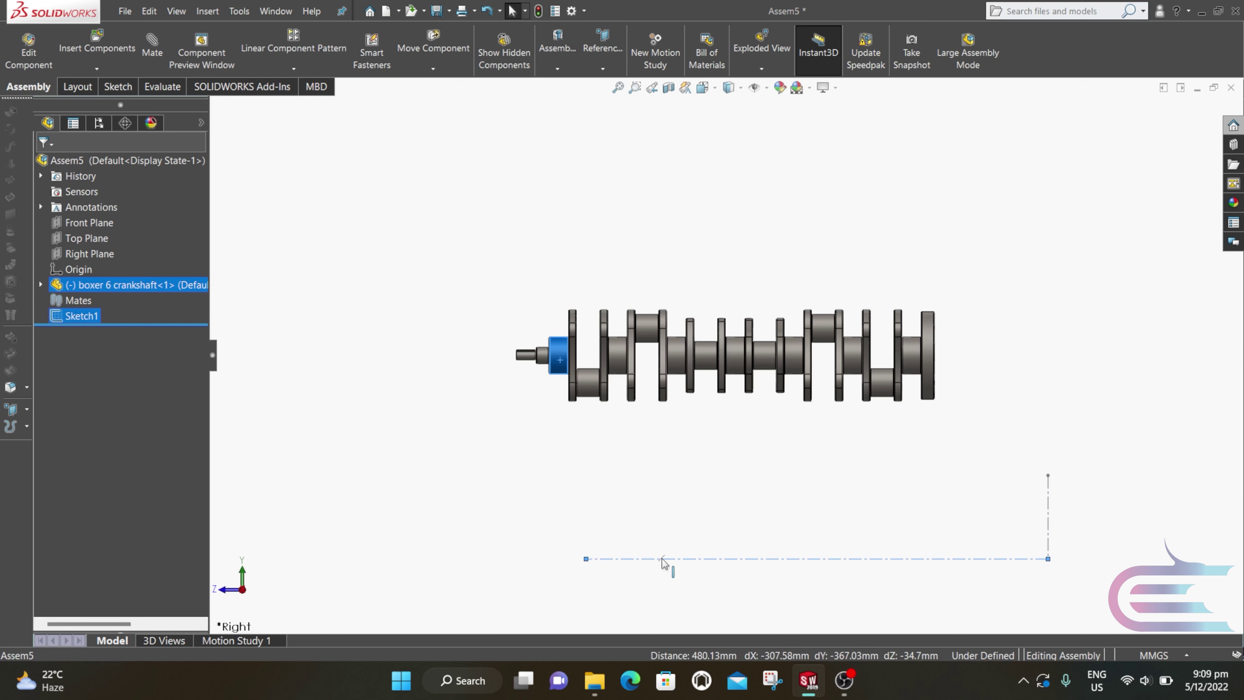
{"action": "left_click", "coordinate": [152, 49]}
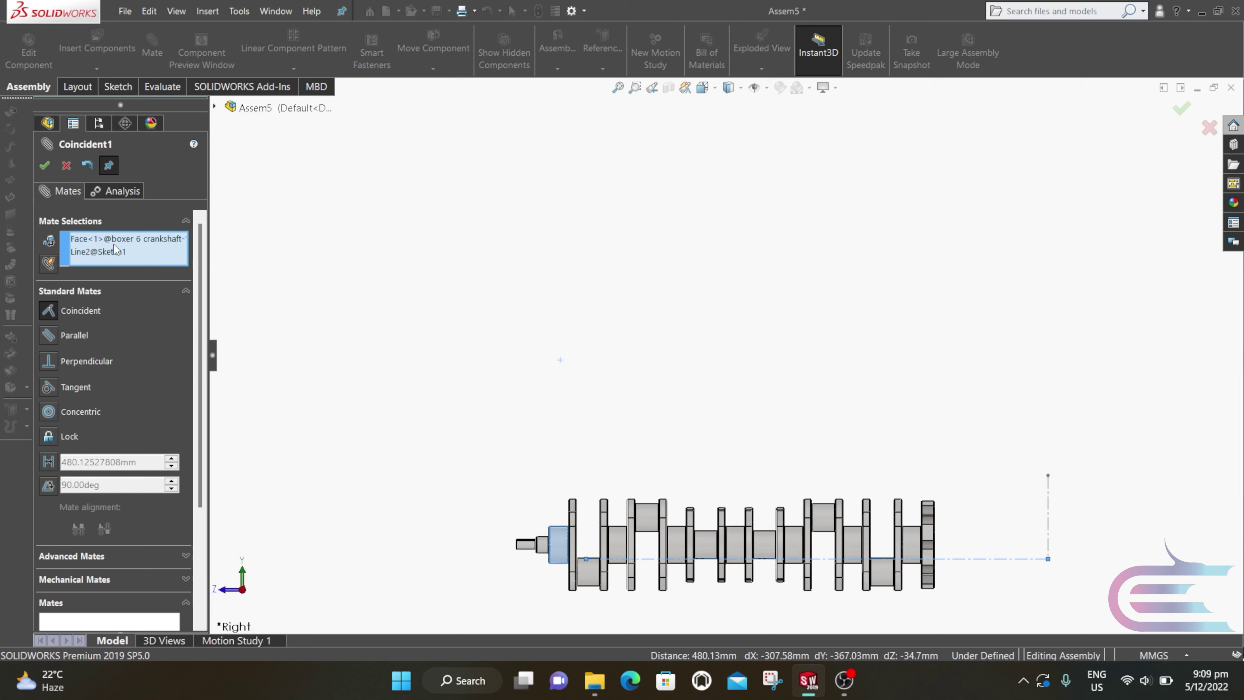
{"action": "left_click", "coordinate": [57, 411]}
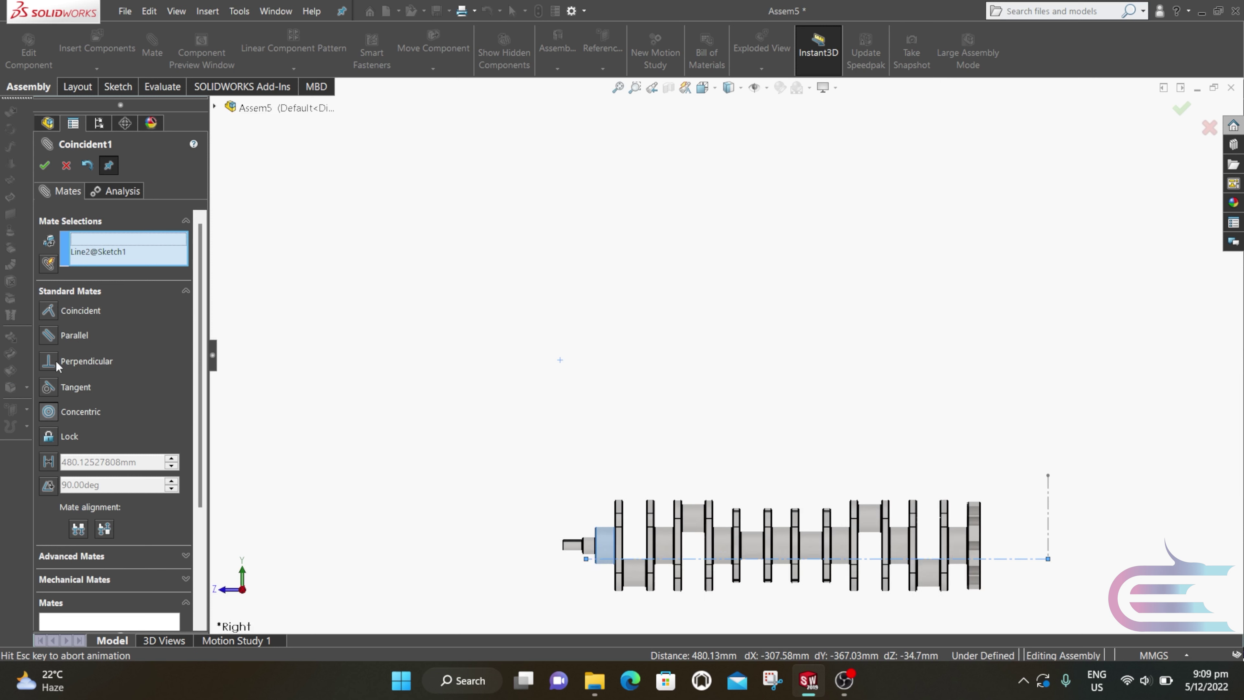
{"action": "left_click", "coordinate": [45, 166]}
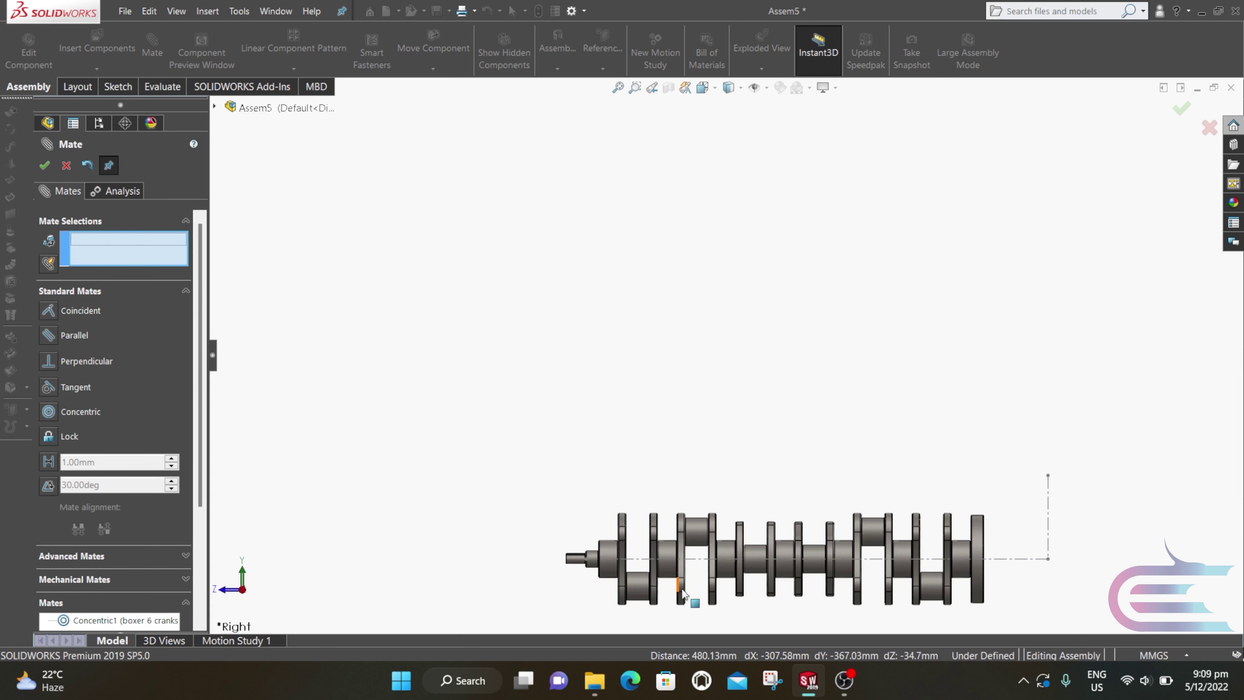
- Mate the crankshaft flange face coincident with the vertical centerline and close the Mate panel
{"action": "middle_click_drag", "start_coordinate": [683, 594], "coordinate": [757, 443]}
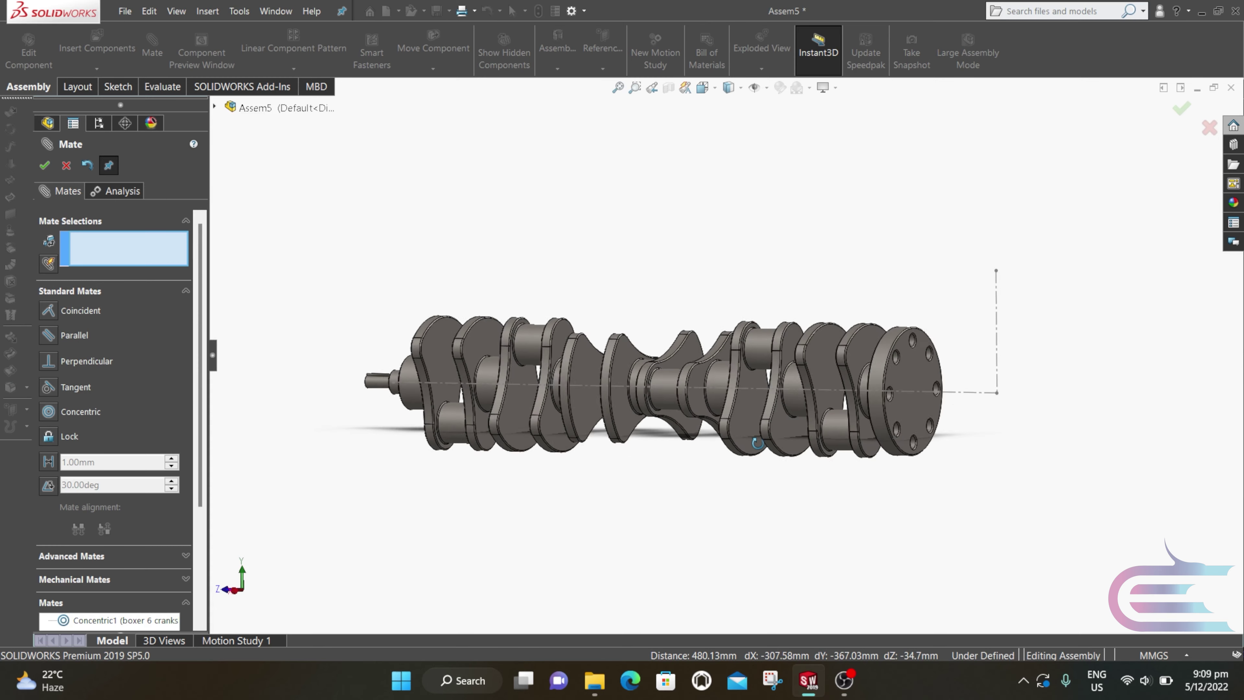
{"action": "scroll", "coordinate": [847, 412], "scroll_direction": "down", "scroll_amount": 2}
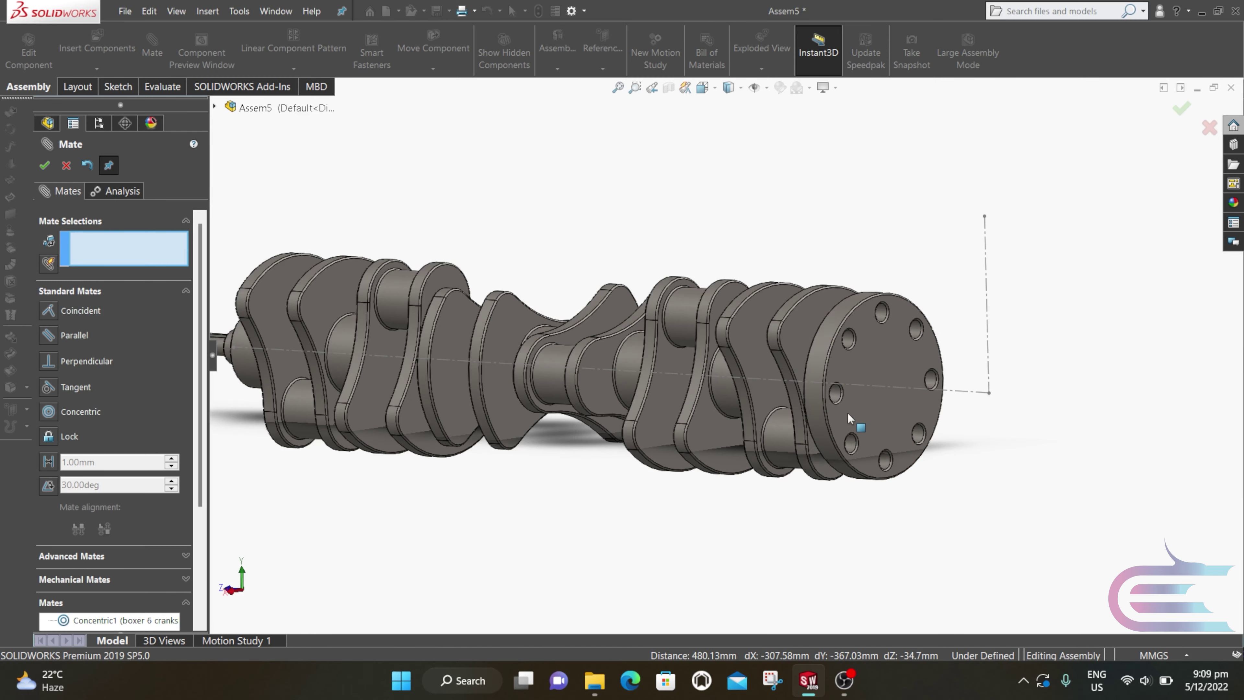
{"action": "left_click", "coordinate": [878, 362]}
{"action": "left_click", "coordinate": [988, 340]}
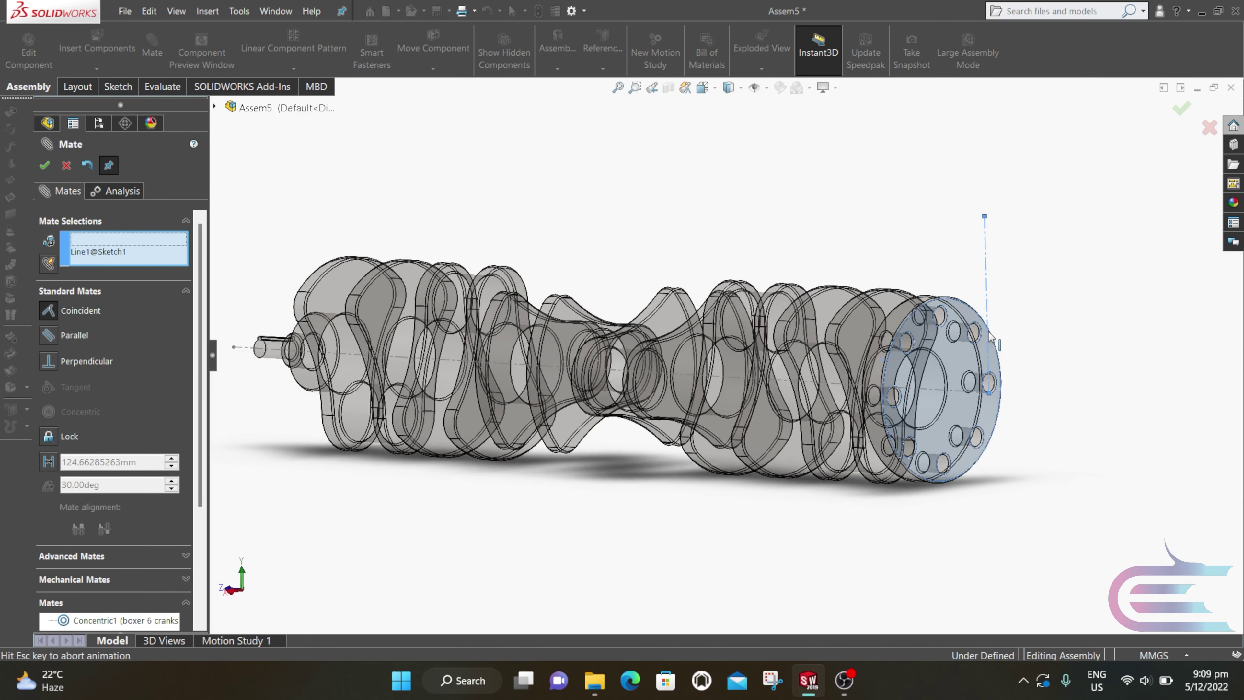
{"action": "left_click", "coordinate": [1131, 313]}
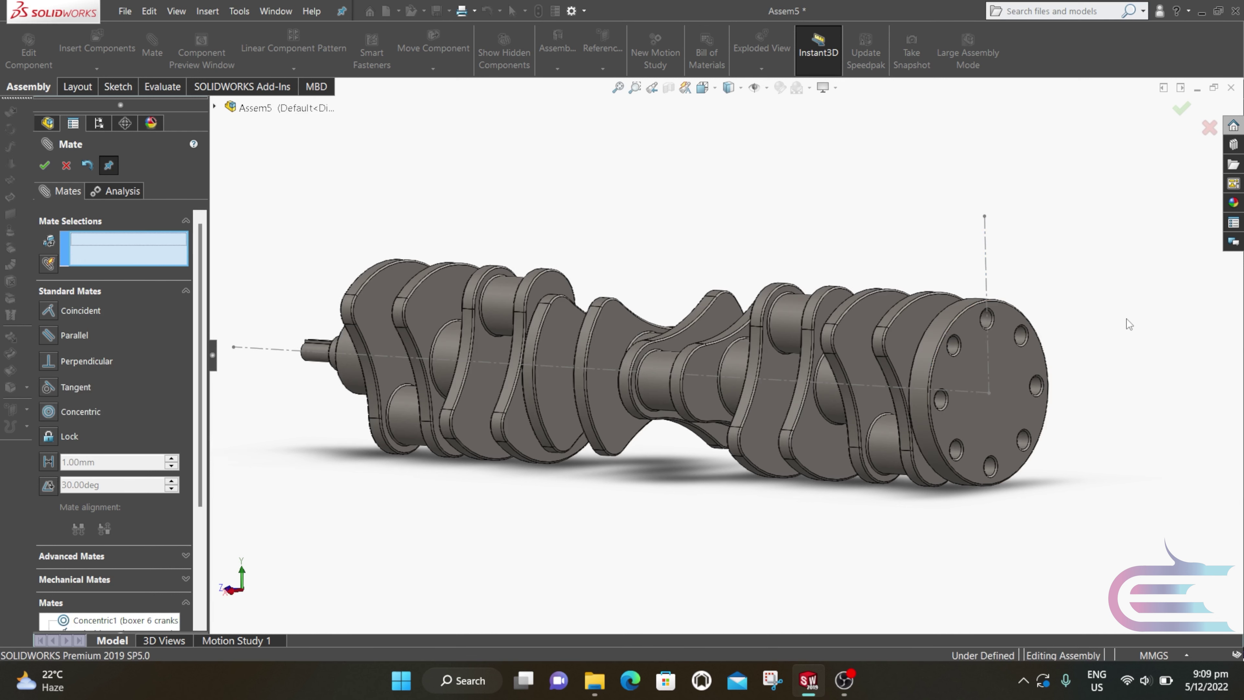
{"action": "left_click", "coordinate": [1033, 361]}
{"action": "left_click_drag", "start_coordinate": [1033, 361], "coordinate": [976, 357]}
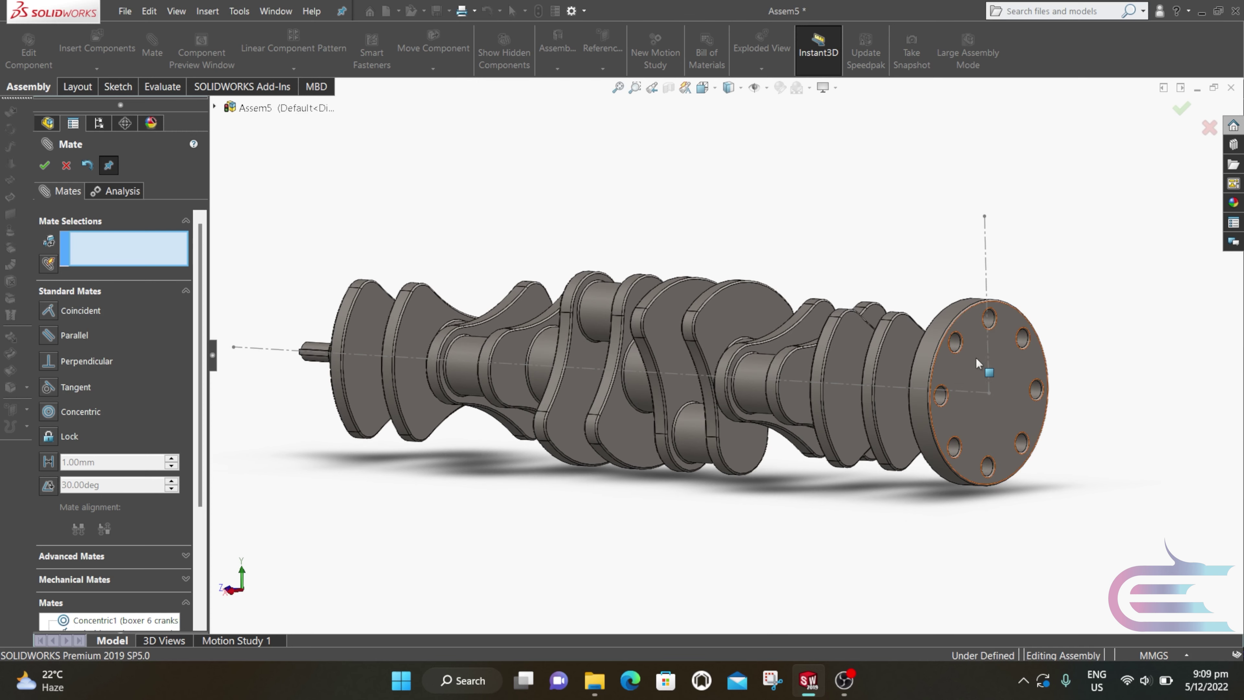
{"action": "left_click", "coordinate": [66, 165]}
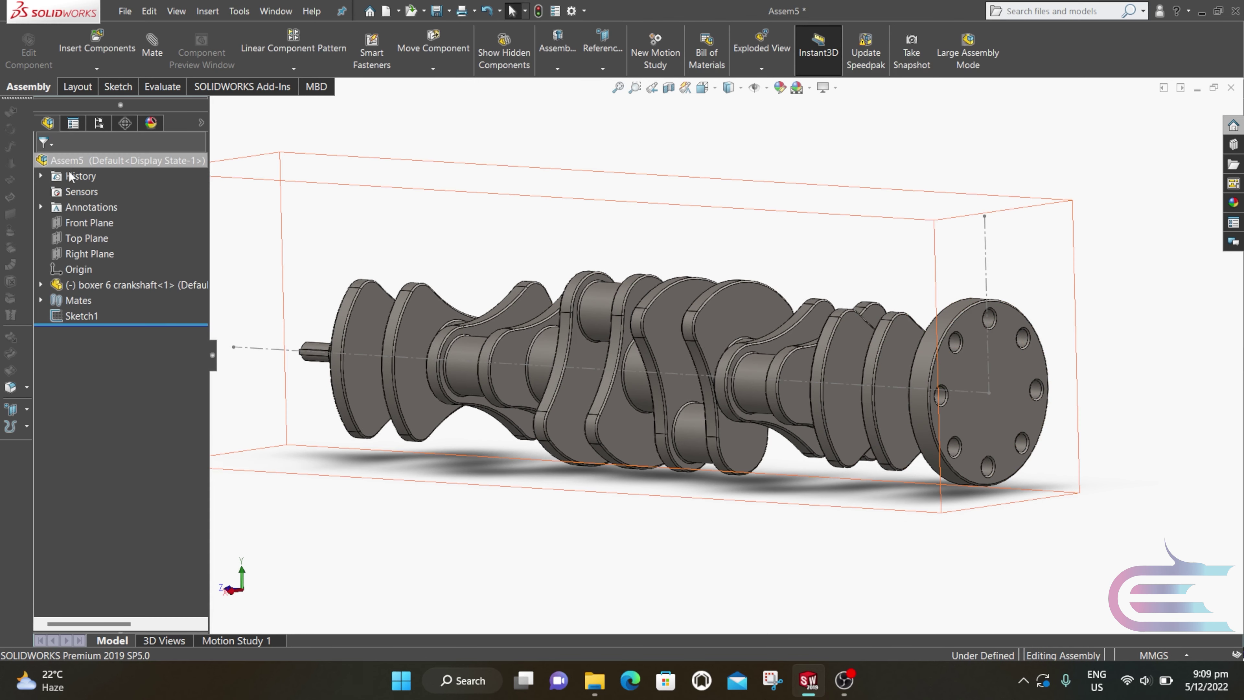
- Start Sketch2 on the Top Plane, viewed normal to it
{"action": "right_click", "coordinate": [80, 239]}
{"action": "left_click", "coordinate": [150, 223]}
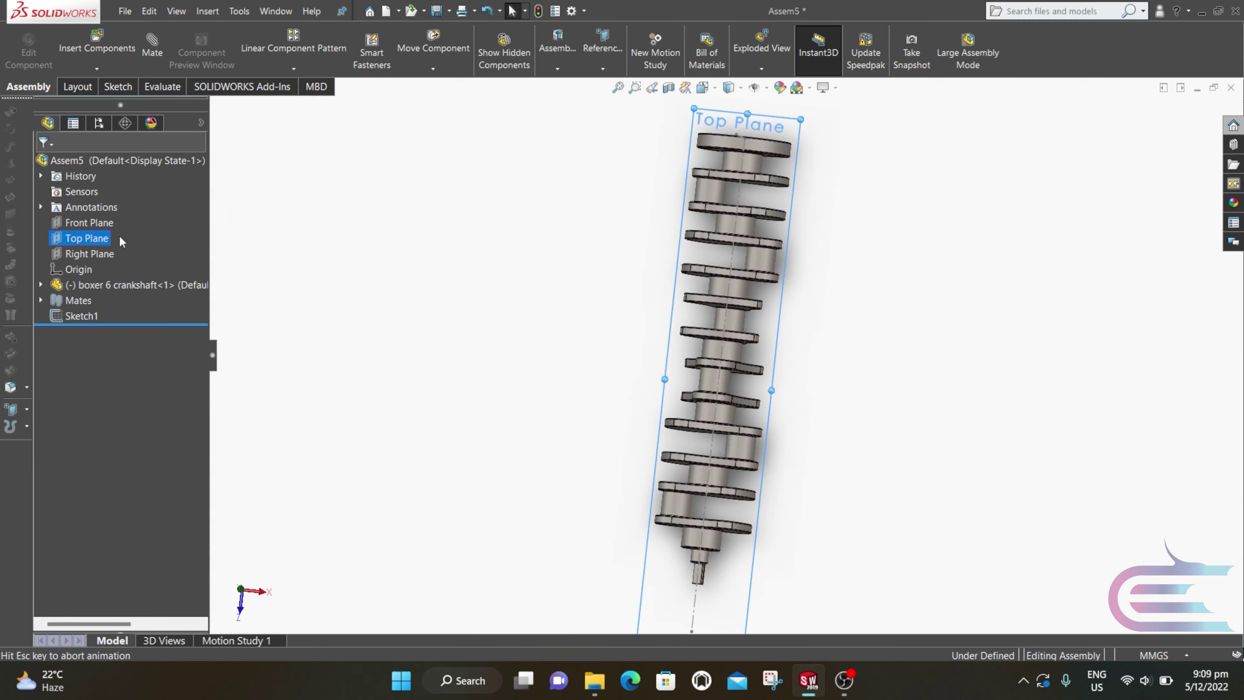
{"action": "right_click", "coordinate": [95, 237]}
{"action": "left_click", "coordinate": [108, 219]}
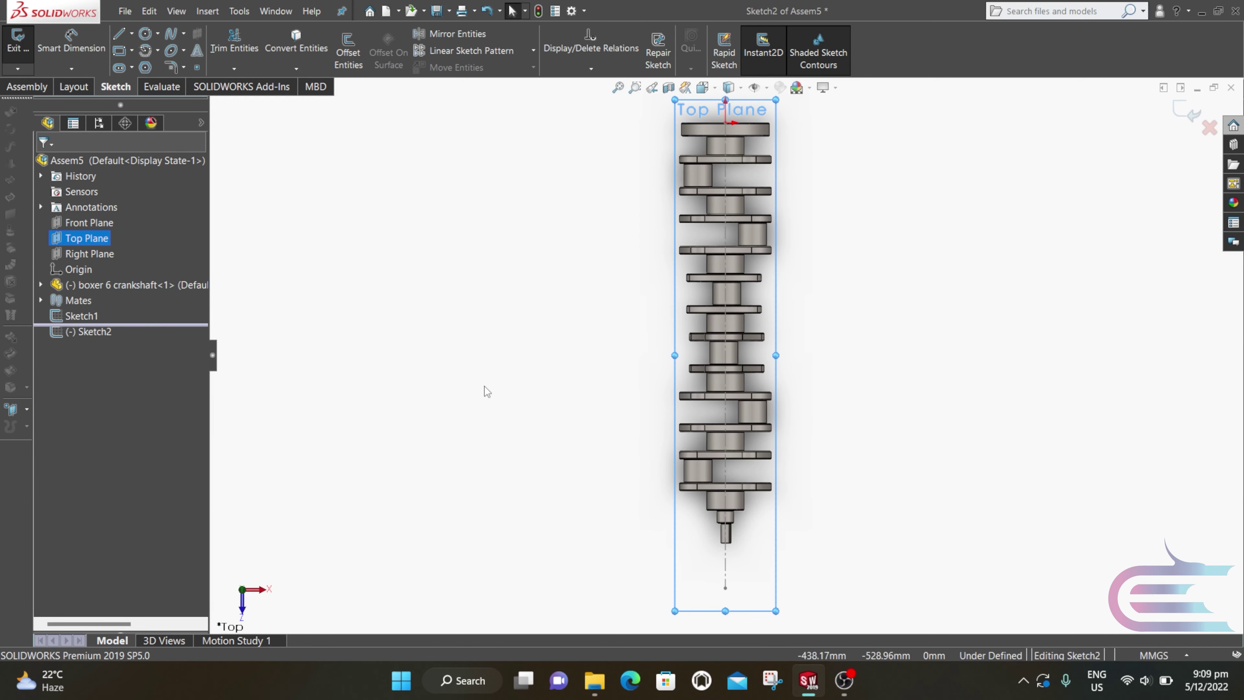
- Draw centerlines for the first two crankpins, one left and one right of the shaft axis
{"action": "left_click", "coordinate": [131, 34]}
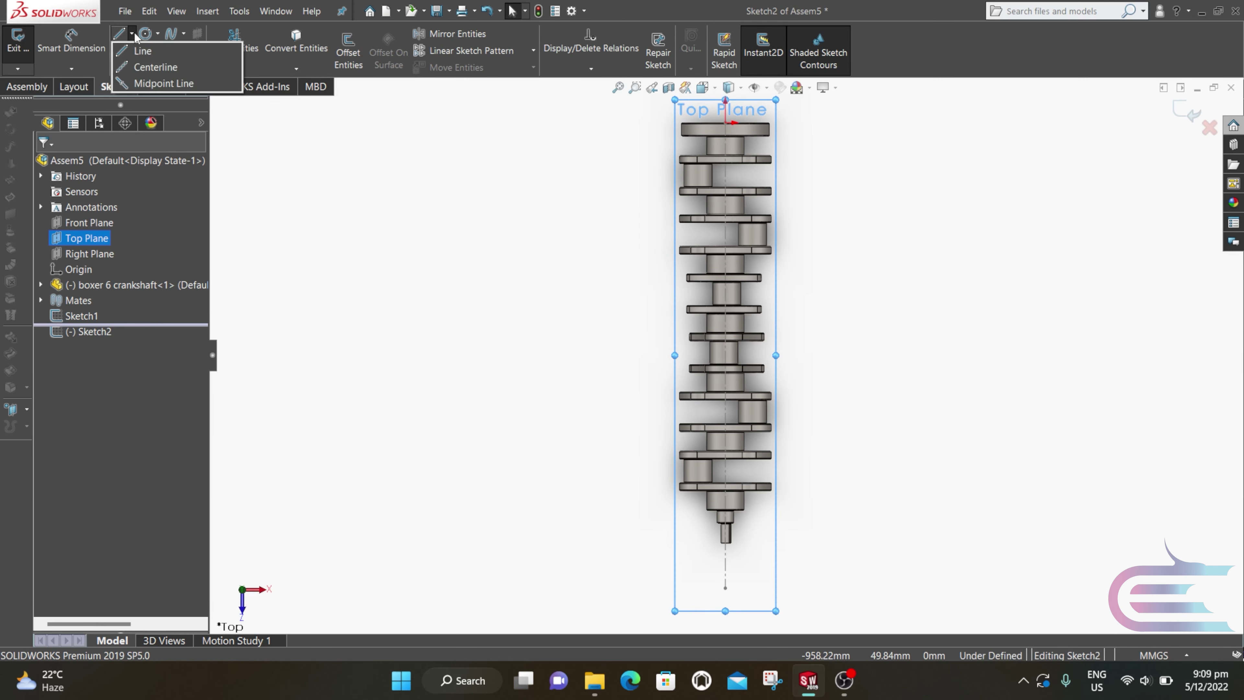
{"action": "left_click", "coordinate": [138, 64]}
{"action": "scroll", "coordinate": [698, 487], "scroll_direction": "down", "scroll_amount": 6}
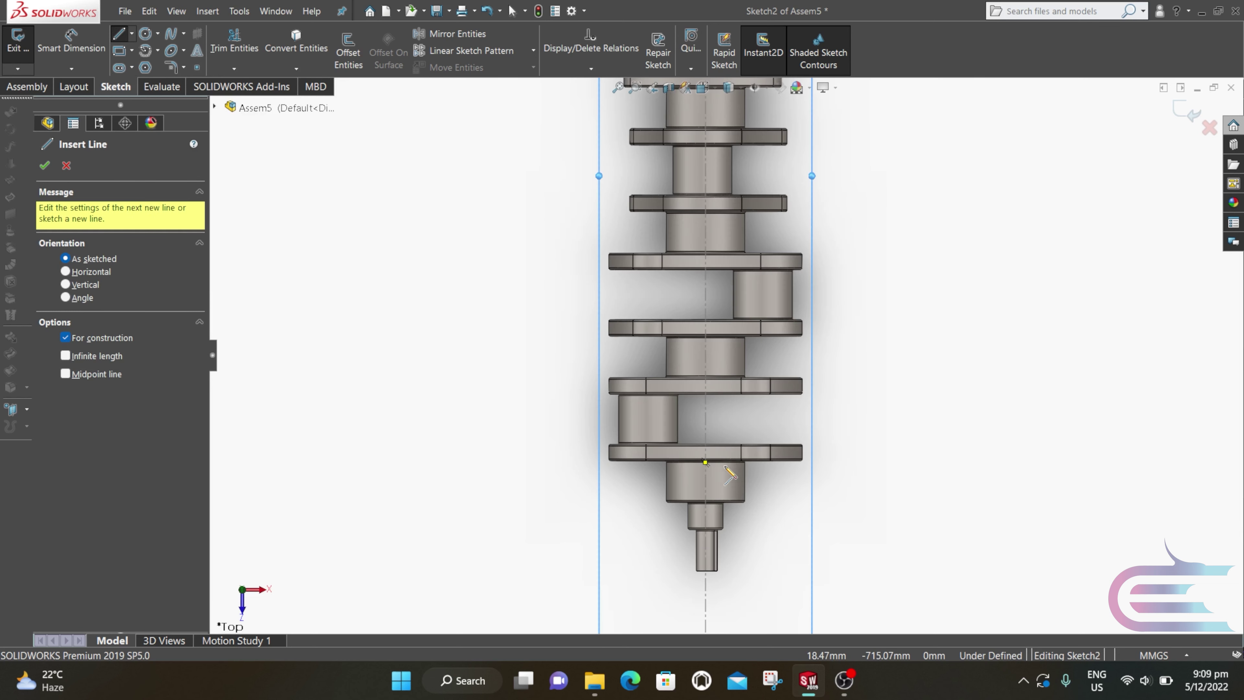
{"action": "scroll", "coordinate": [715, 400], "scroll_direction": "down", "scroll_amount": 2}
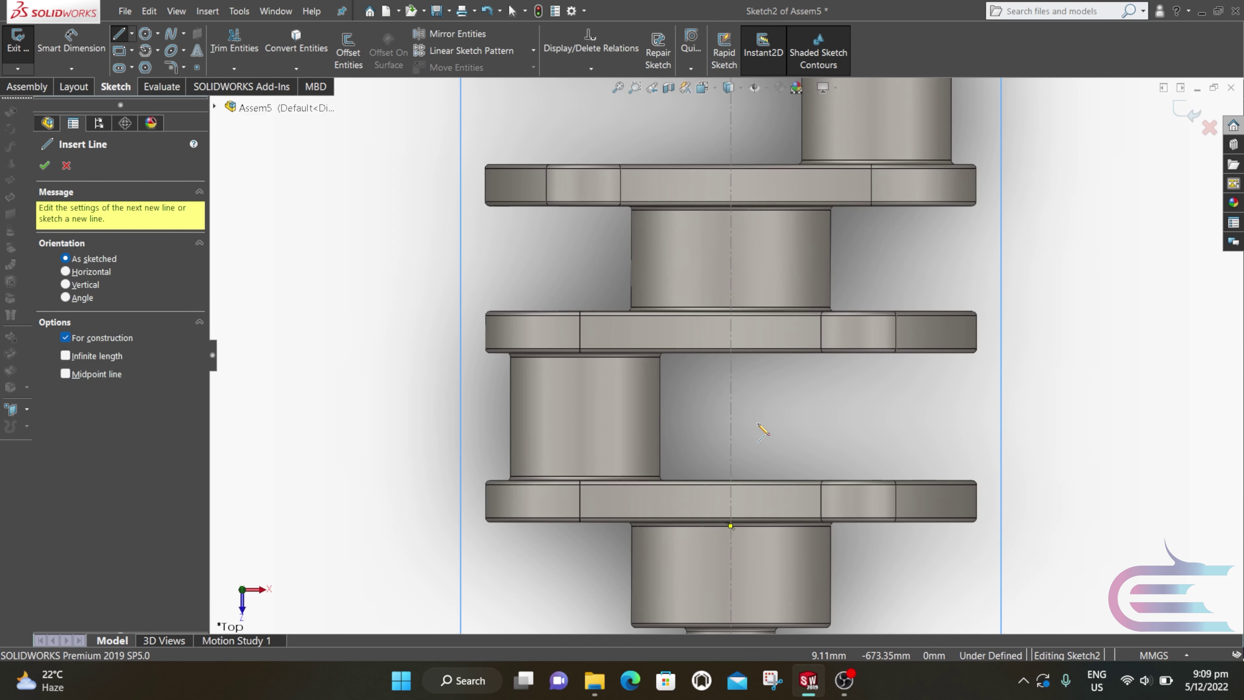
{"action": "left_click", "coordinate": [659, 416]}
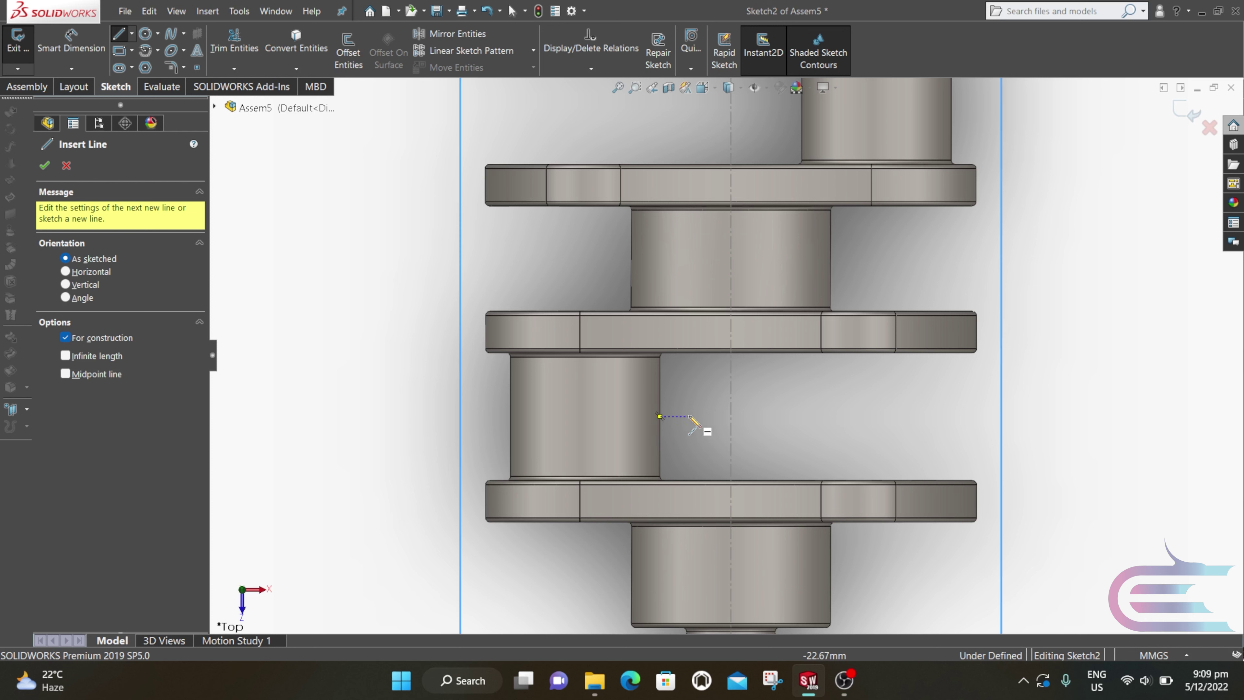
{"action": "left_click", "coordinate": [731, 417]}
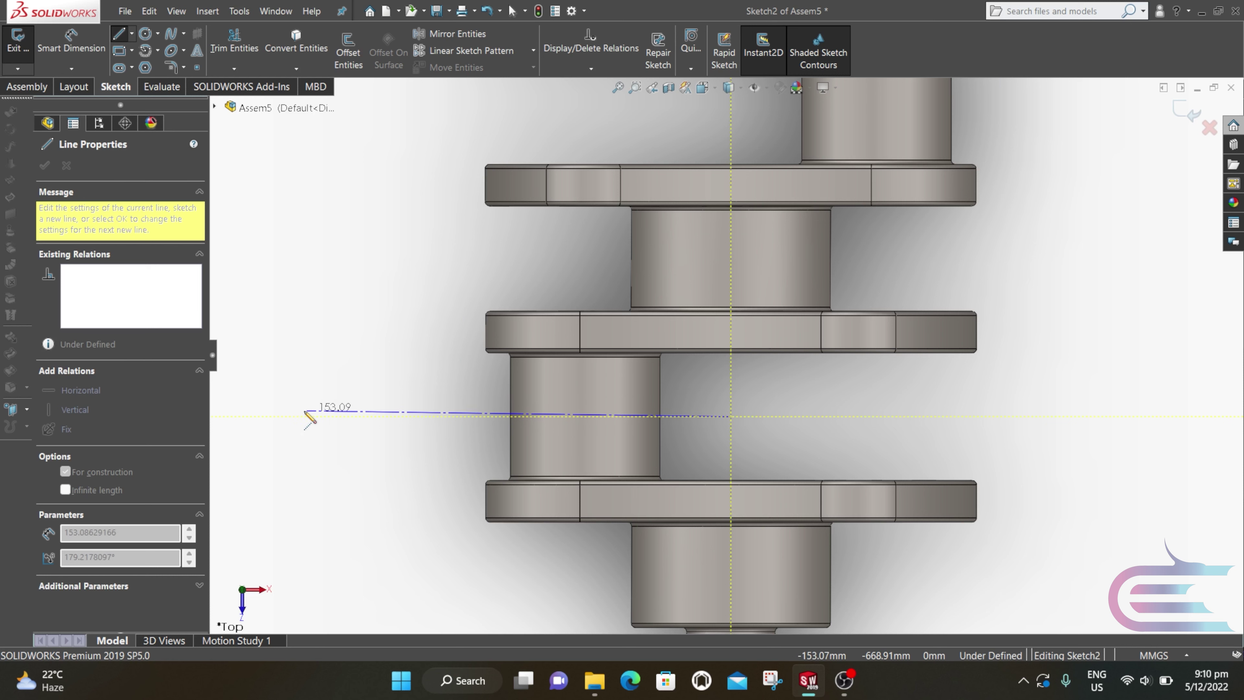
{"action": "key", "text": "z"}
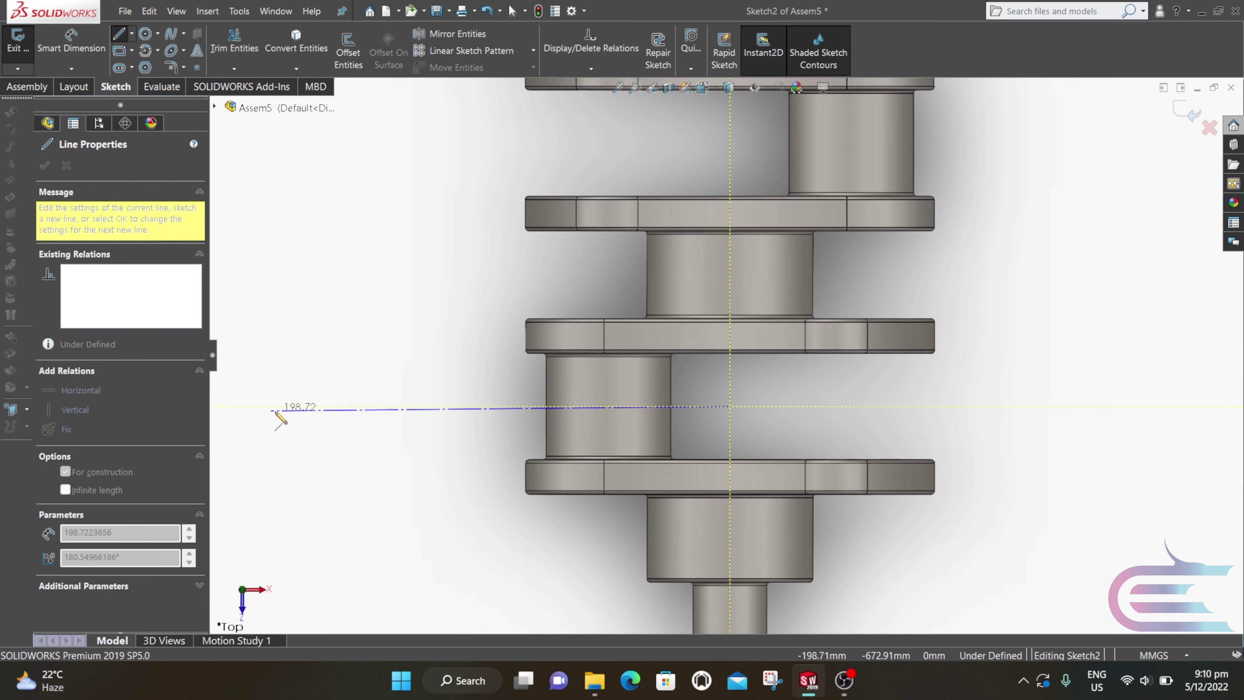
{"action": "left_click", "coordinate": [291, 405]}
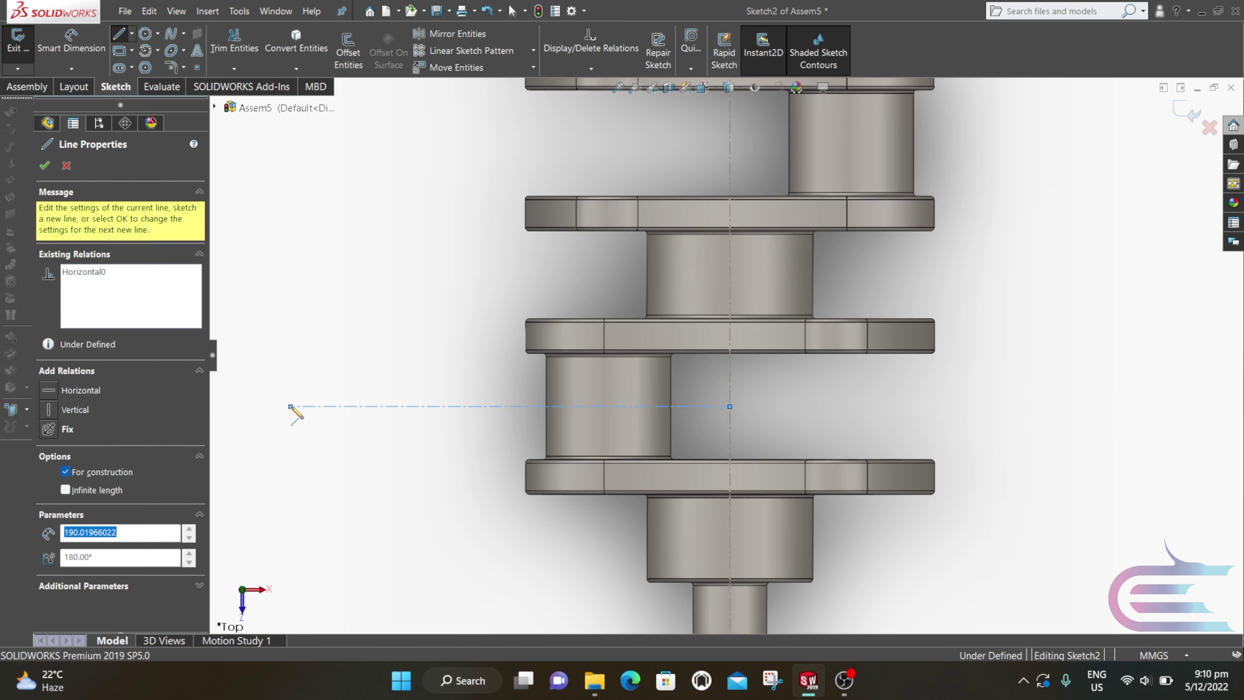
{"action": "key", "text": "Escape"}
{"action": "key", "text": "z"}
{"action": "scroll", "coordinate": [755, 264], "scroll_direction": "down", "scroll_amount": 3}
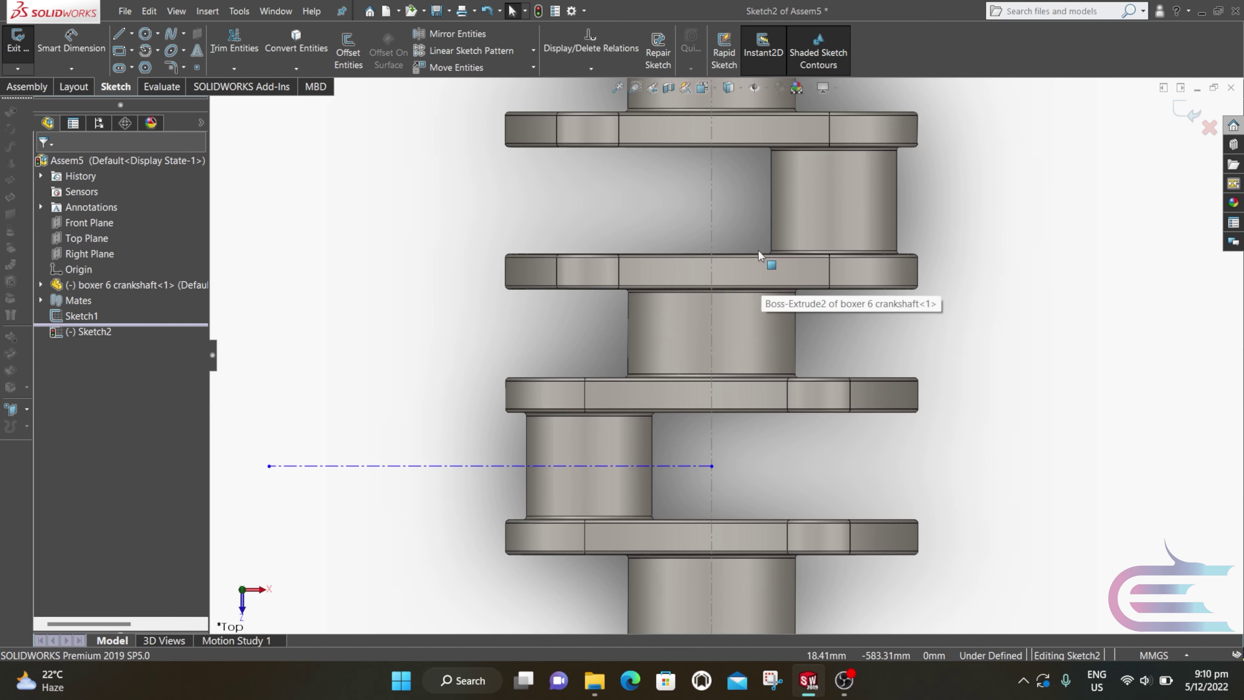
{"action": "key", "text": "Return"}
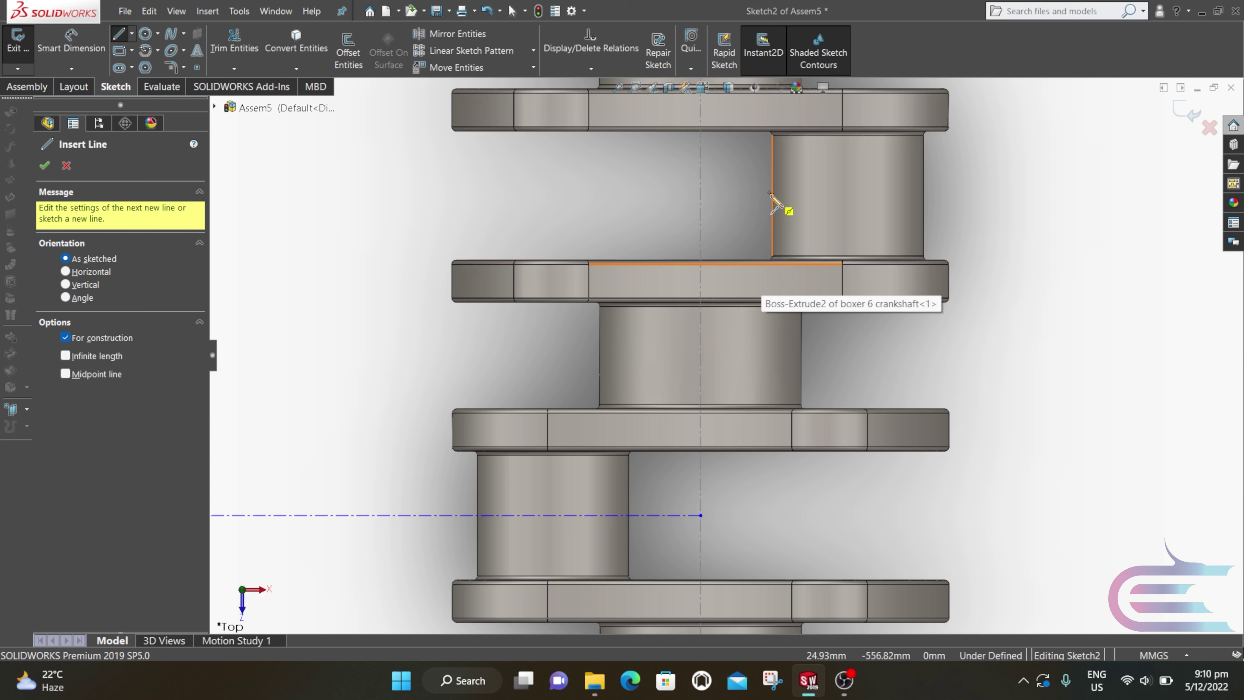
{"action": "left_click", "coordinate": [701, 195]}
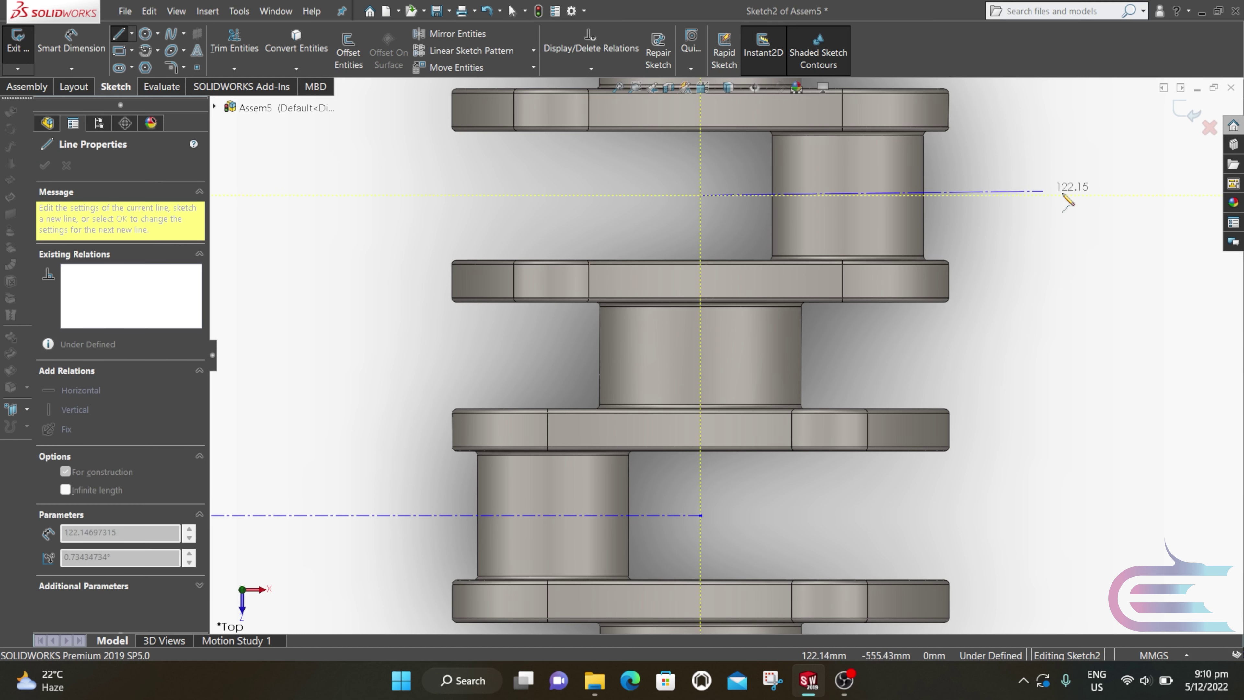
{"action": "left_click", "coordinate": [1212, 195]}
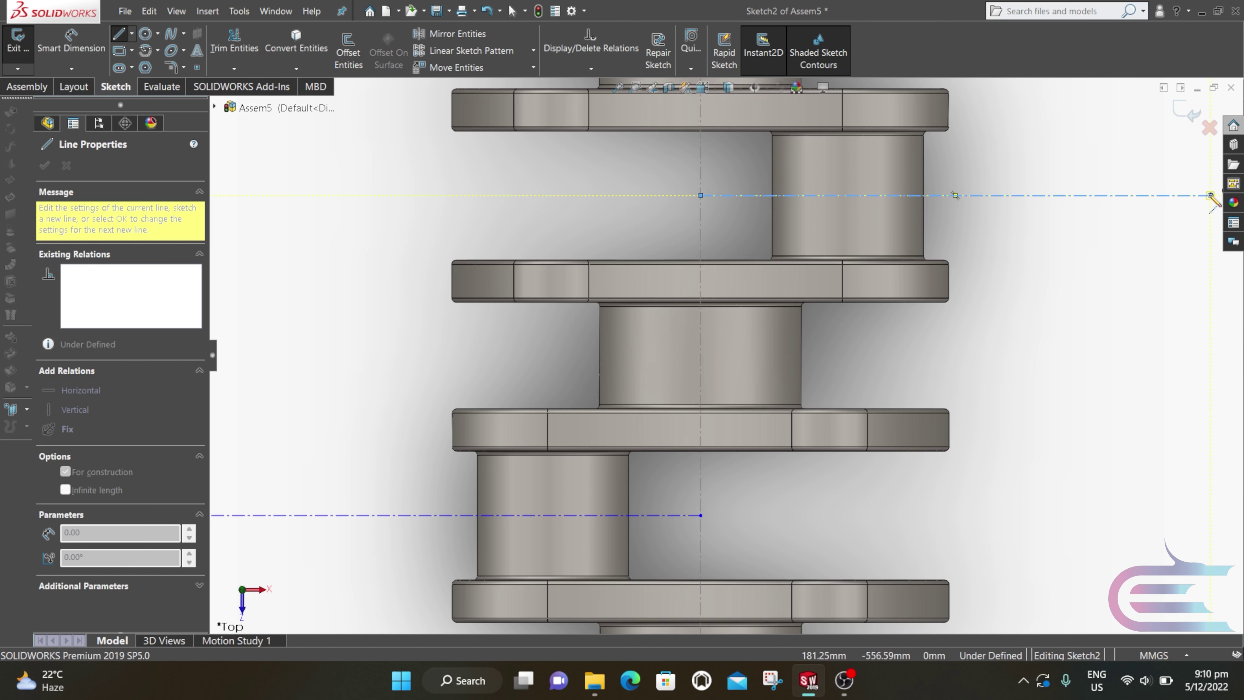
{"action": "key", "text": "Escape"}
{"action": "key", "text": "f"}
- Draw the third and fourth crankpin centerlines, left and right of the shaft axis
{"action": "scroll", "coordinate": [803, 156], "scroll_direction": "down", "scroll_amount": 4}
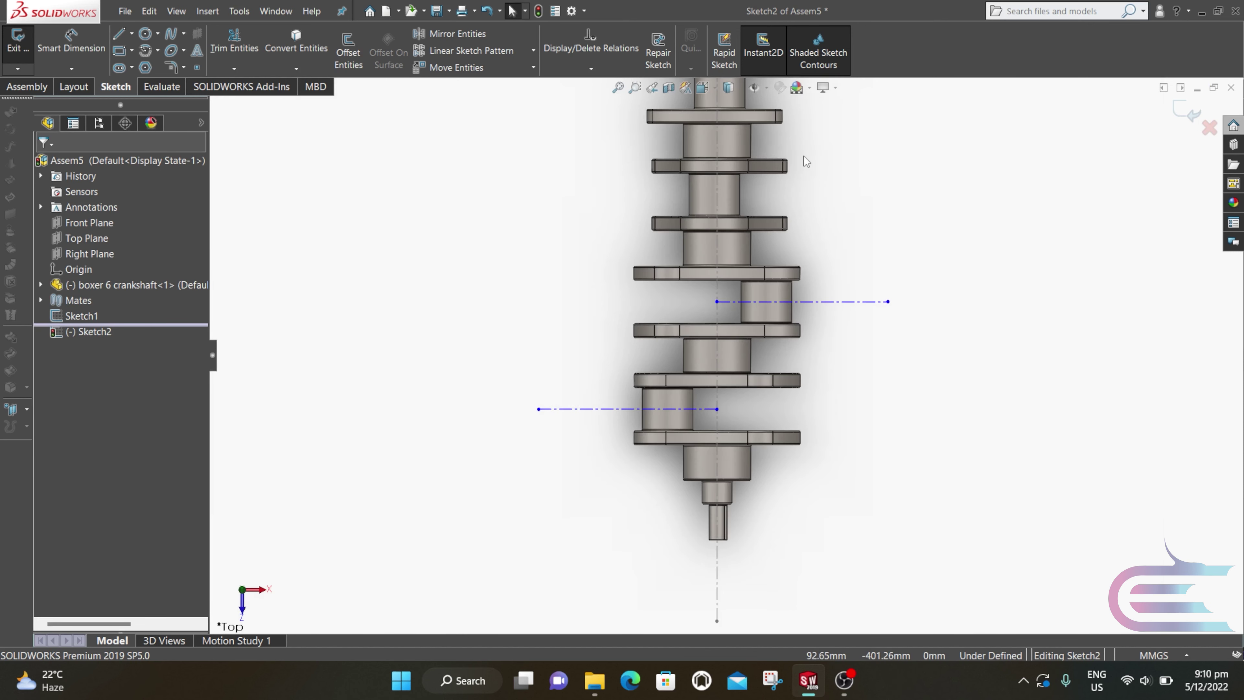
{"action": "scroll", "coordinate": [712, 168], "scroll_direction": "down", "scroll_amount": 3}
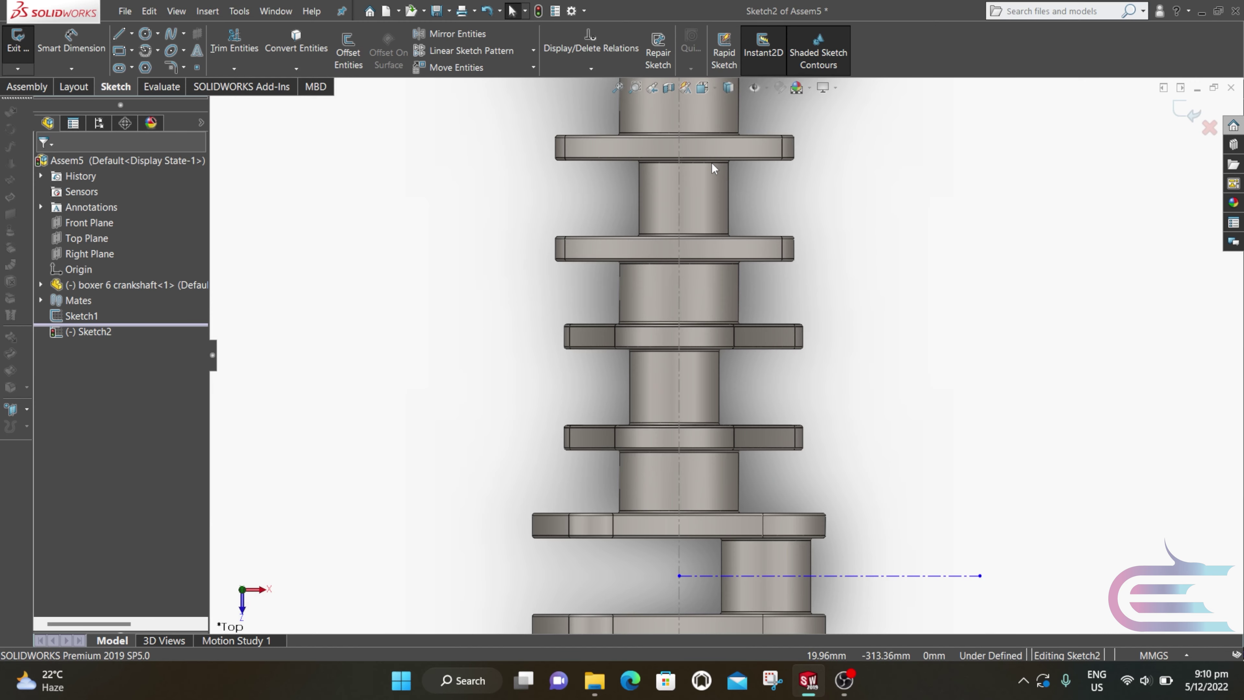
{"action": "key", "text": "l"}
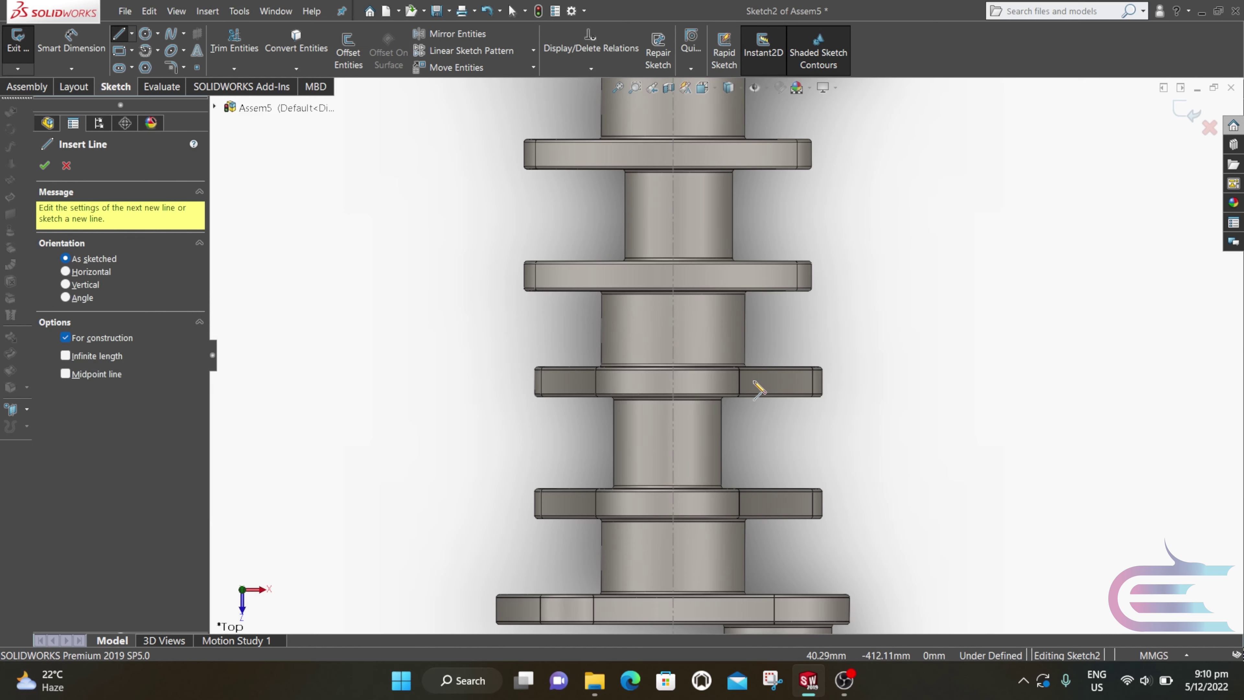
{"action": "scroll", "coordinate": [752, 383], "scroll_direction": "up", "scroll_amount": 2}
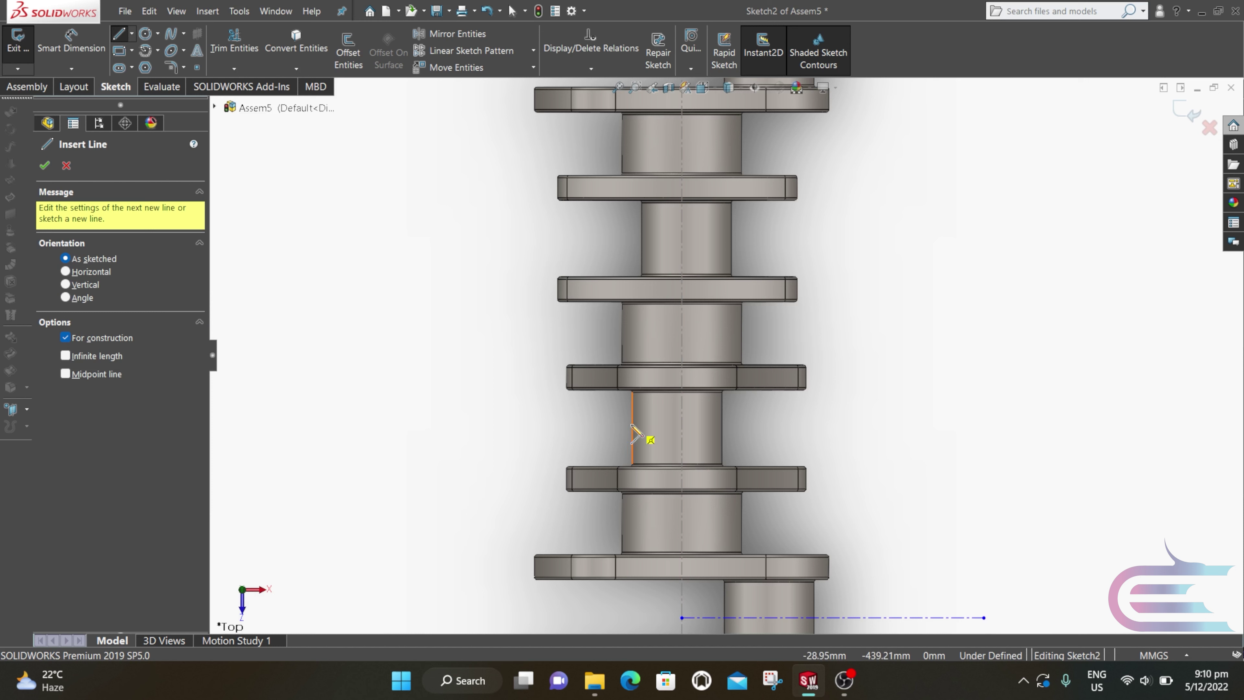
{"action": "left_click", "coordinate": [681, 429]}
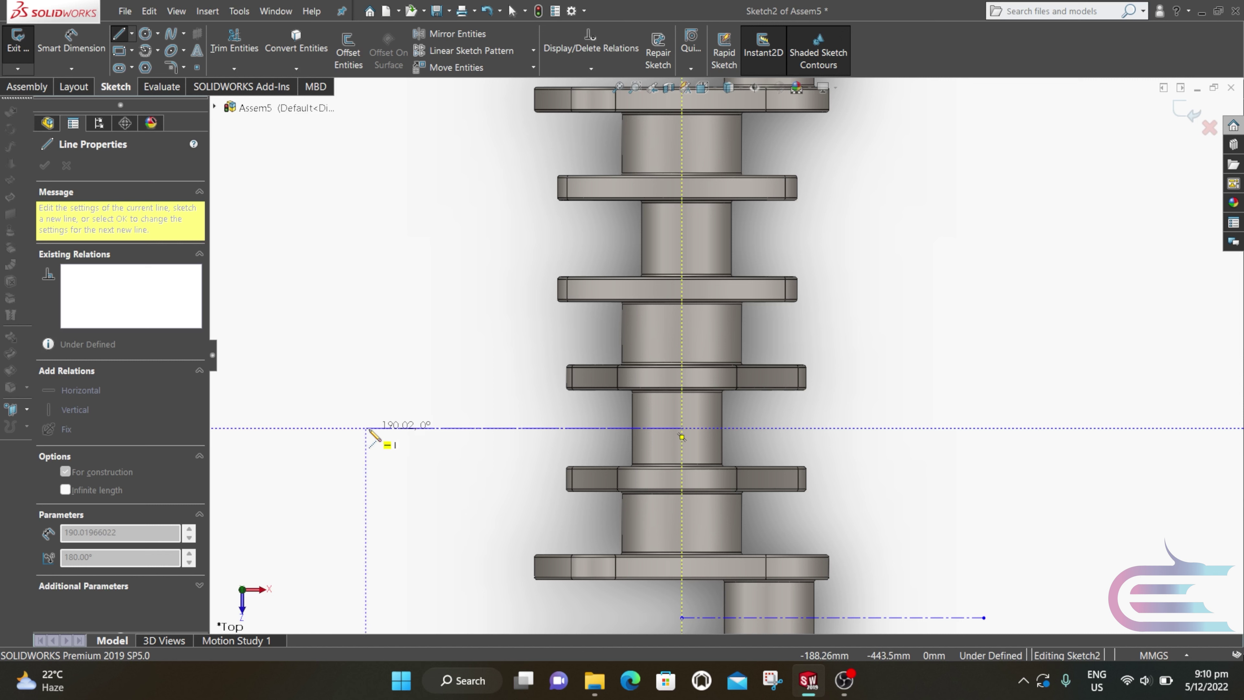
{"action": "left_click", "coordinate": [366, 428]}
{"action": "key", "text": "Escape"}
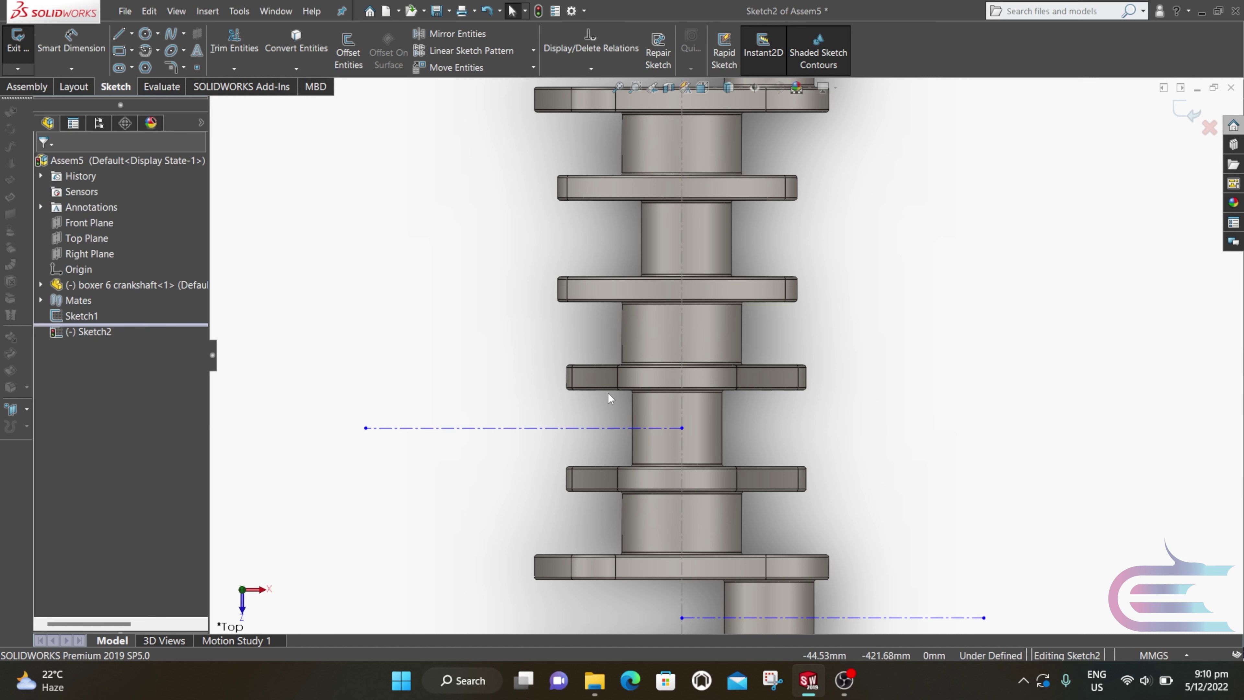
{"action": "key", "text": "Return"}
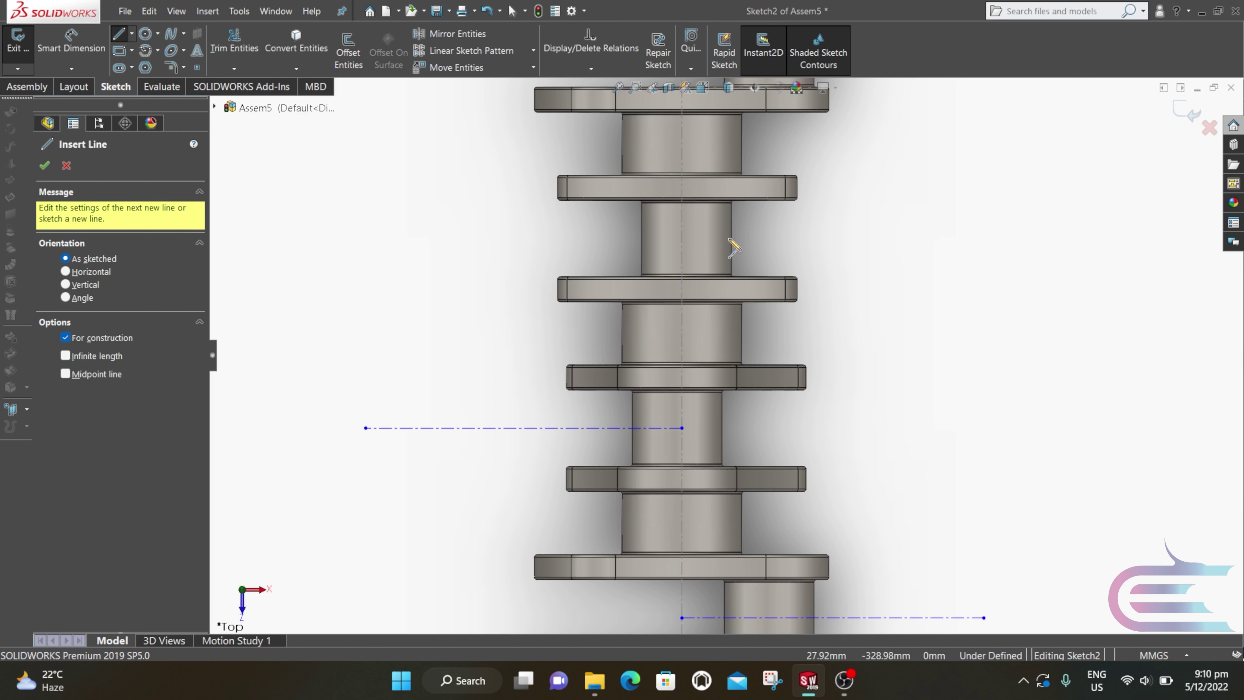
{"action": "left_click", "coordinate": [683, 238]}
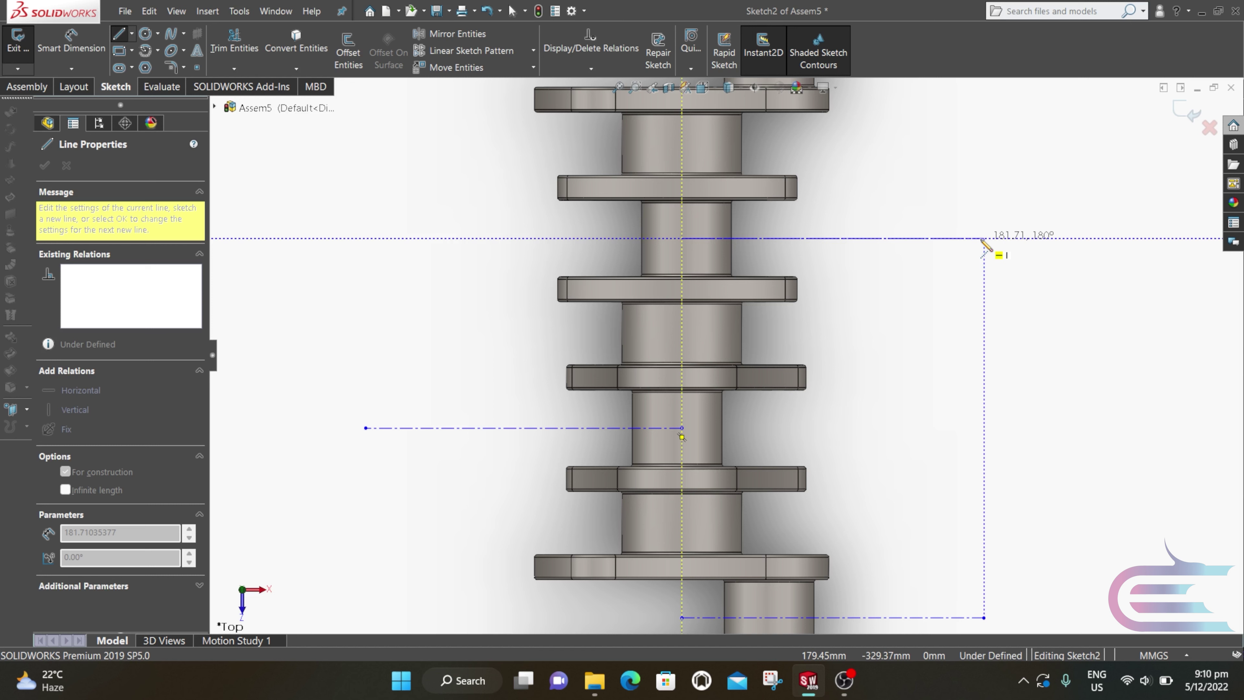
{"action": "double_click", "coordinate": [984, 239]}
{"action": "key", "text": "Escape"}
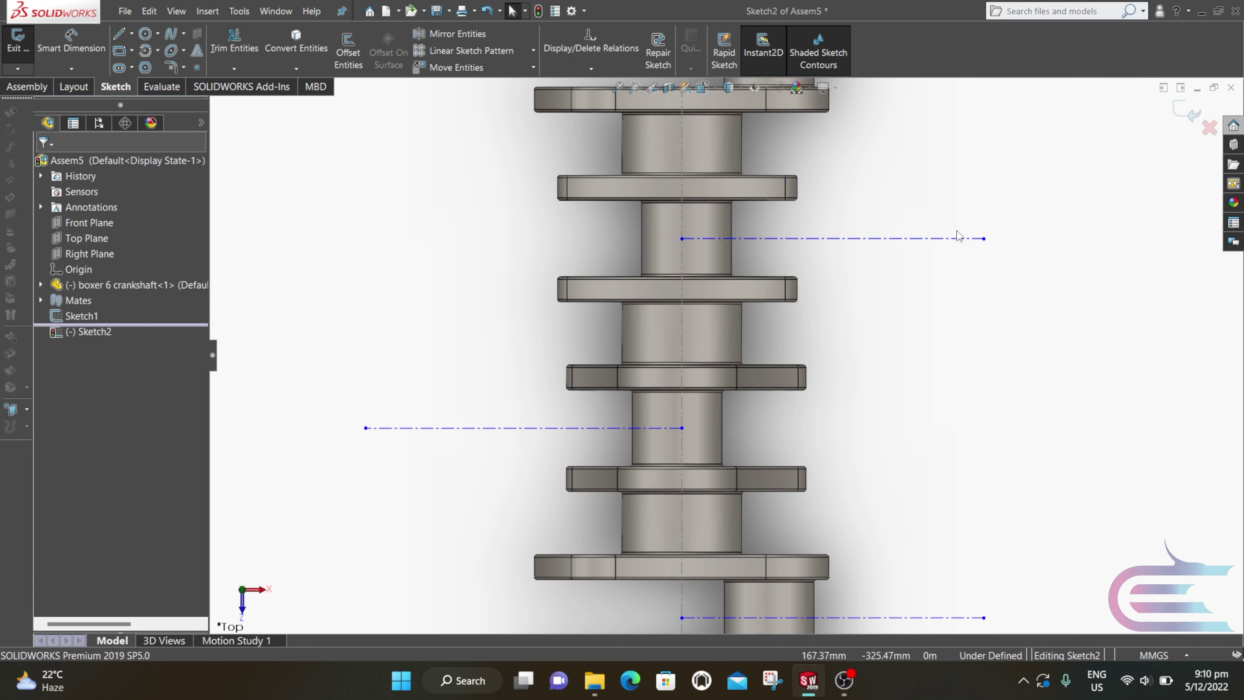
{"action": "key", "text": "f"}
- Draw the fifth and sixth crankpin centerlines, left then right, aligned to the top crankpin
{"action": "scroll", "coordinate": [801, 146], "scroll_direction": "down", "scroll_amount": 3}
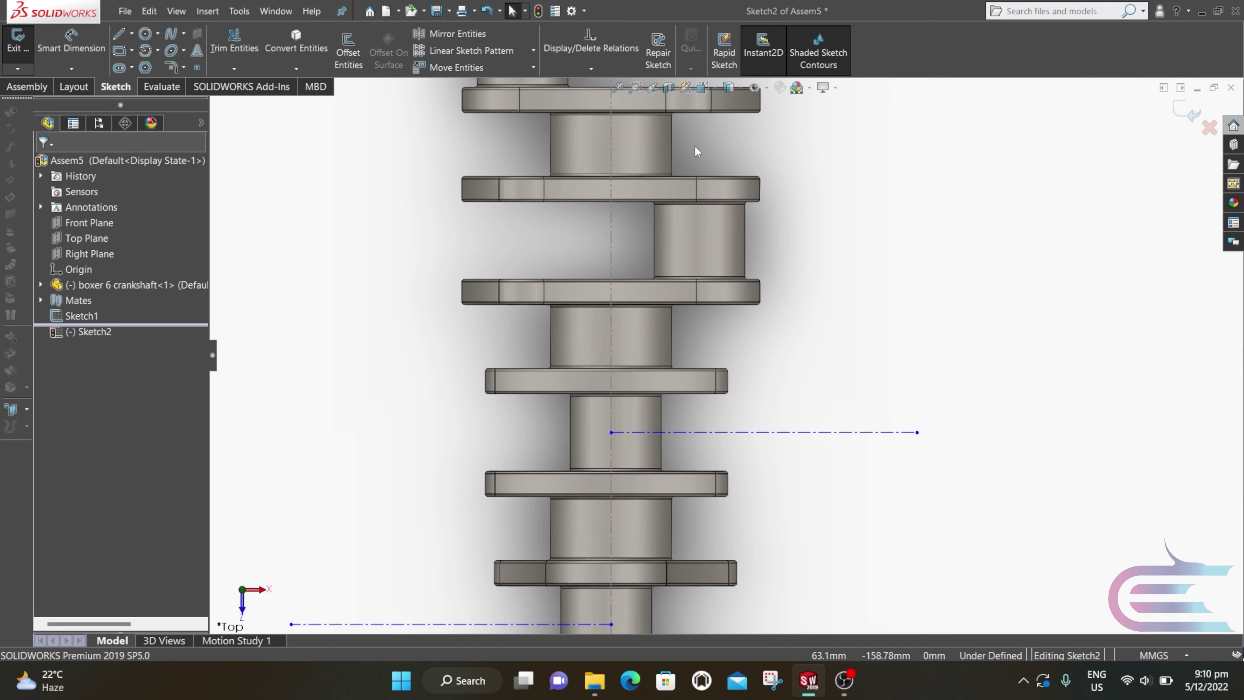
{"action": "scroll", "coordinate": [607, 151], "scroll_direction": "up", "scroll_amount": 3}
{"action": "scroll", "coordinate": [628, 143], "scroll_direction": "down", "scroll_amount": 4}
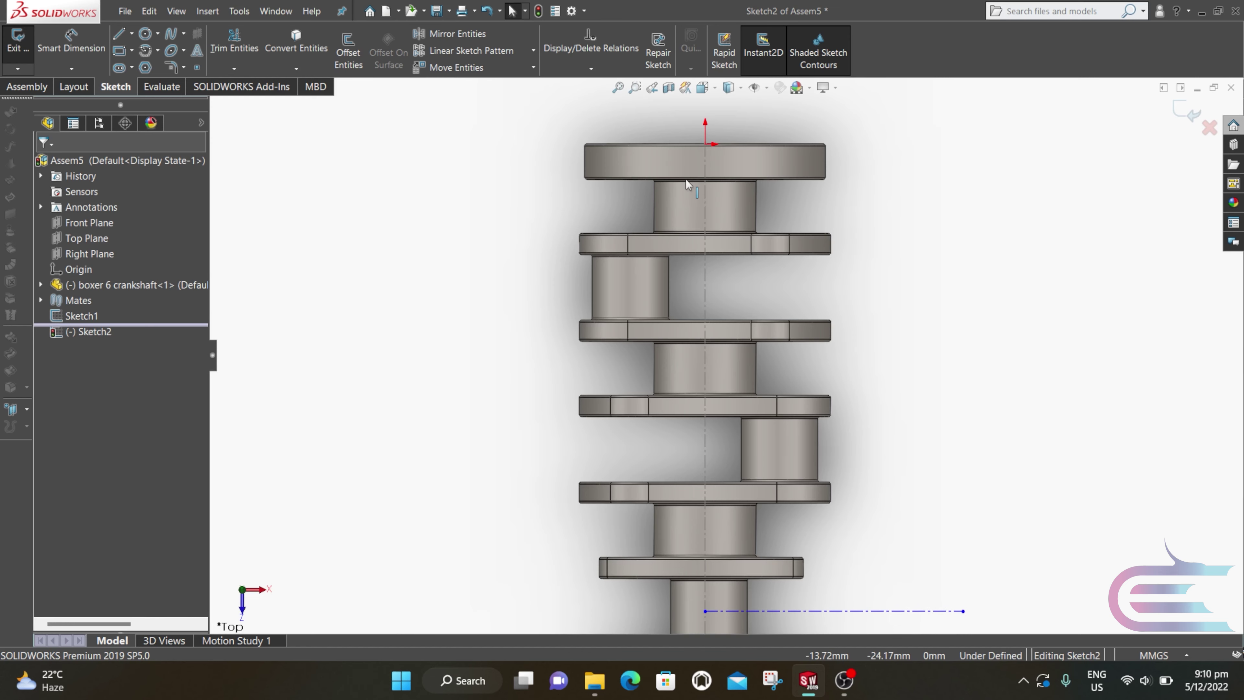
{"action": "key", "text": "l"}
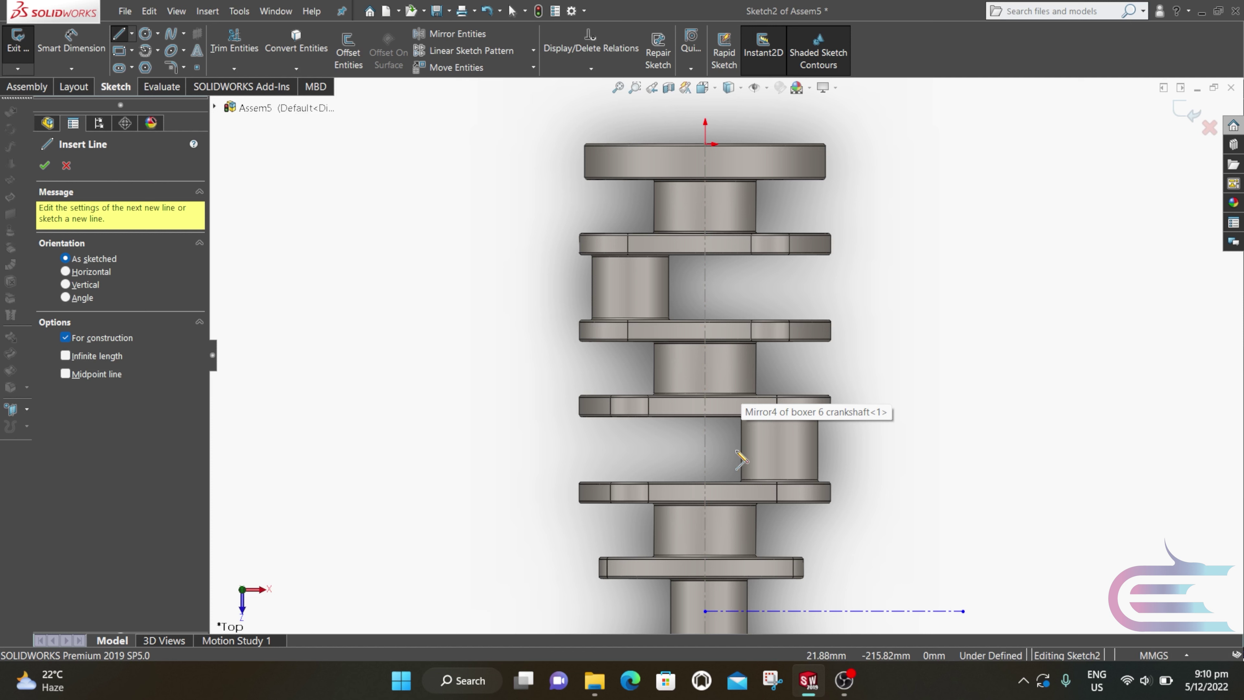
{"action": "left_click", "coordinate": [705, 449]}
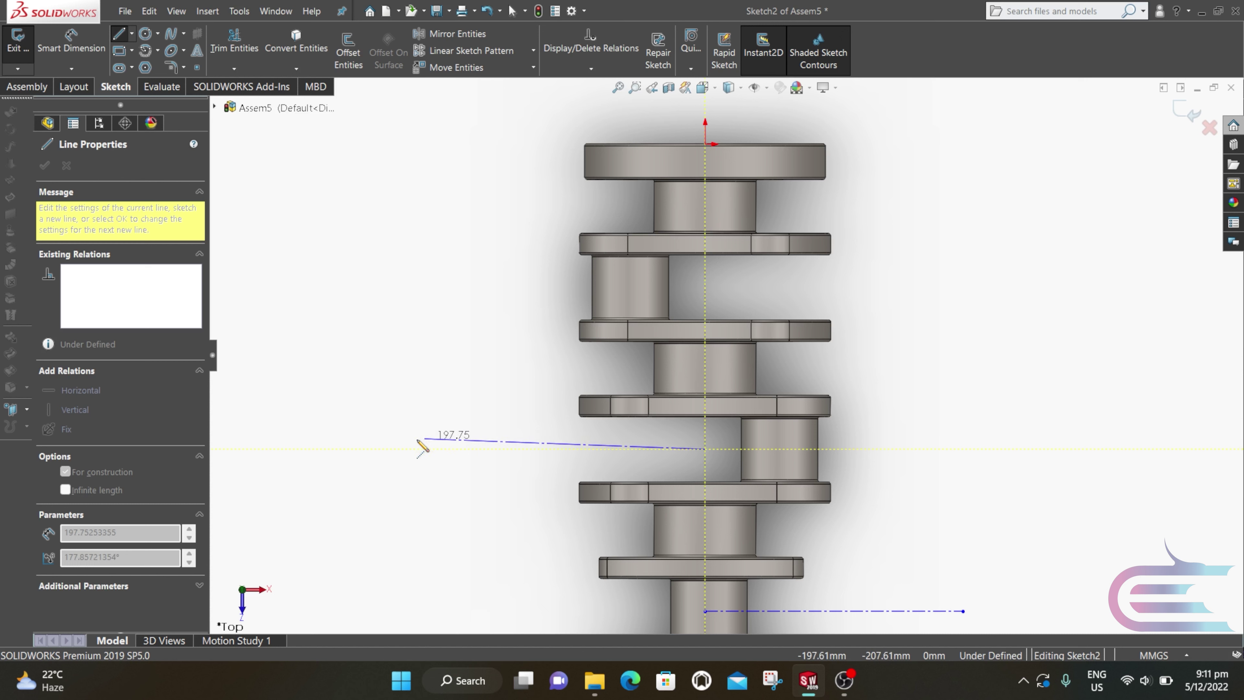
{"action": "left_click", "coordinate": [435, 449]}
{"action": "key", "text": "Escape"}
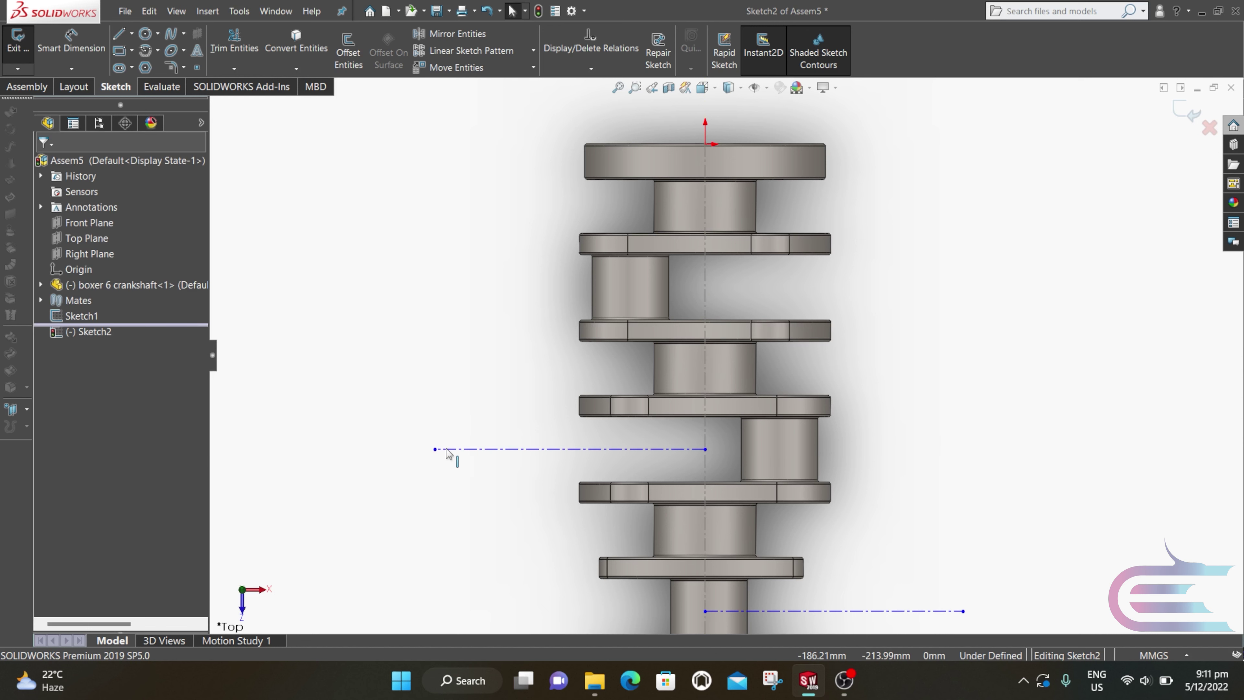
{"action": "key", "text": "l"}
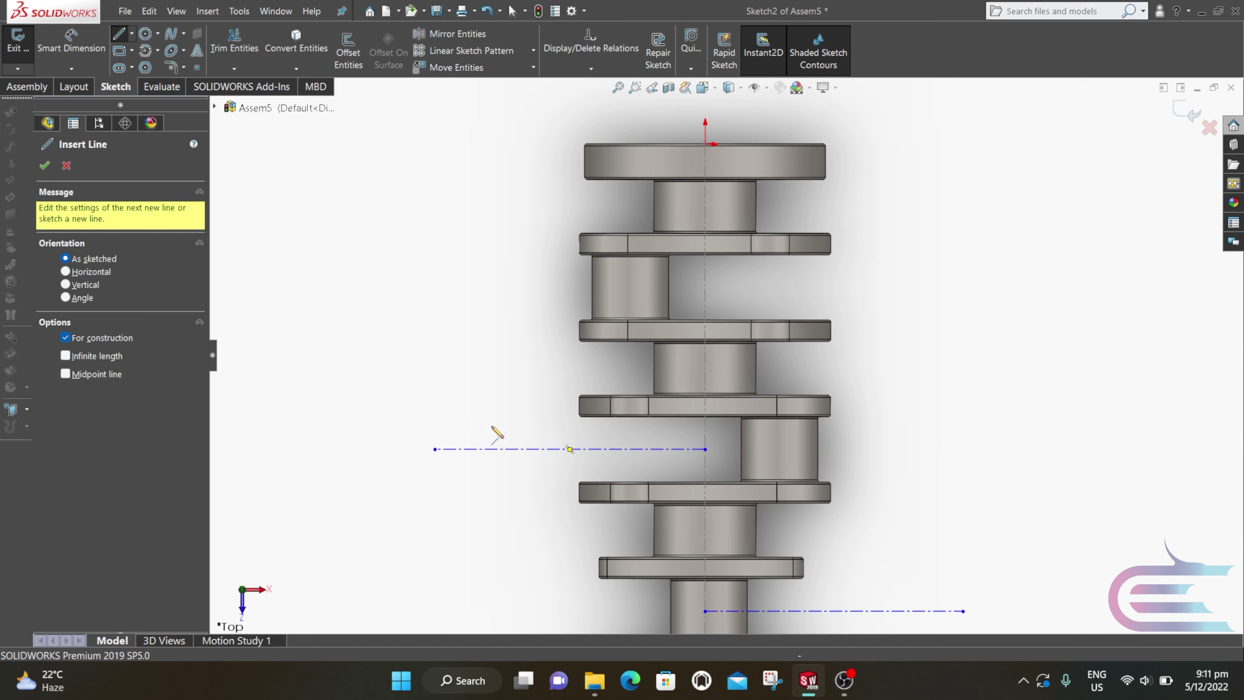
{"action": "left_click", "coordinate": [677, 288]}
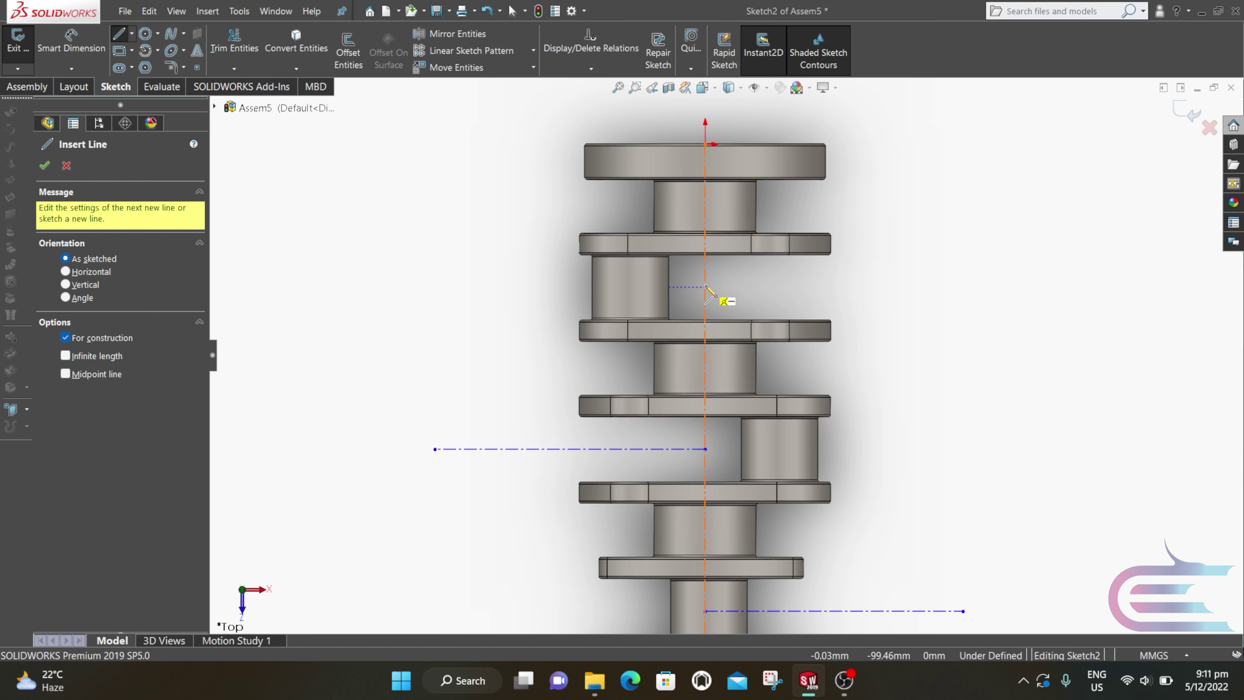
{"action": "left_click", "coordinate": [706, 287]}
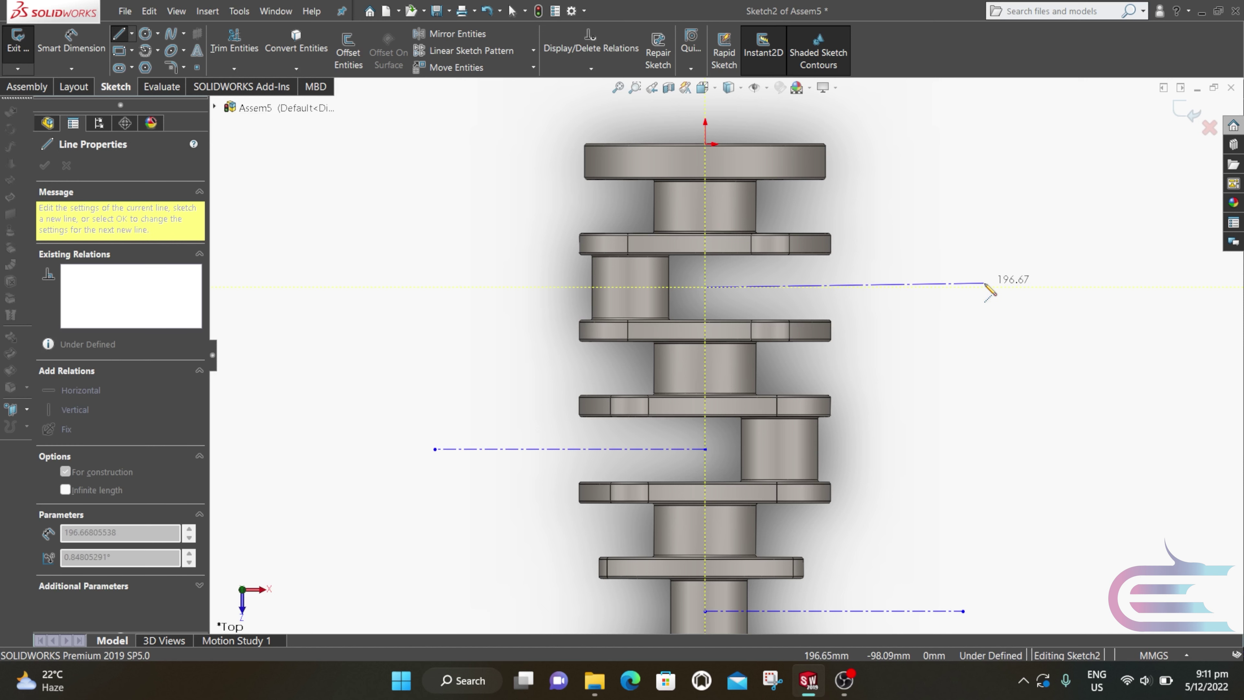
{"action": "left_click", "coordinate": [963, 287]}
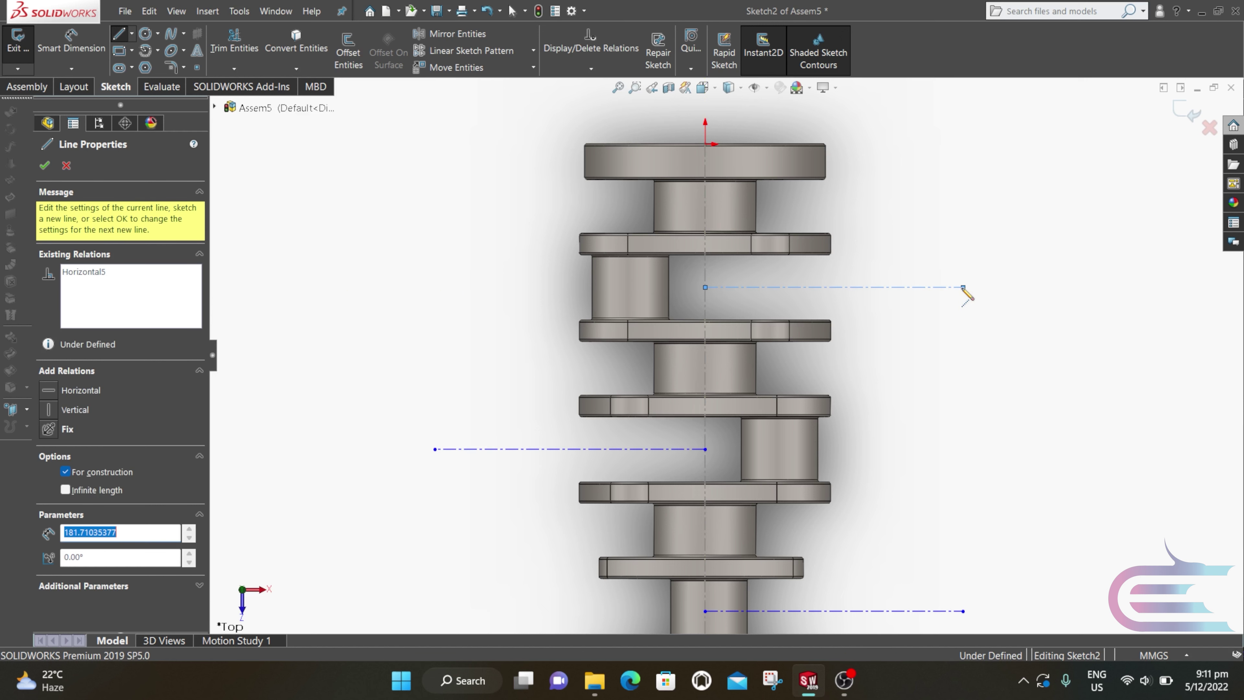
{"action": "key", "text": "Escape"}
{"action": "scroll", "coordinate": [764, 315], "scroll_direction": "up", "scroll_amount": 3}
{"action": "scroll", "coordinate": [745, 343], "scroll_direction": "up", "scroll_amount": 3}
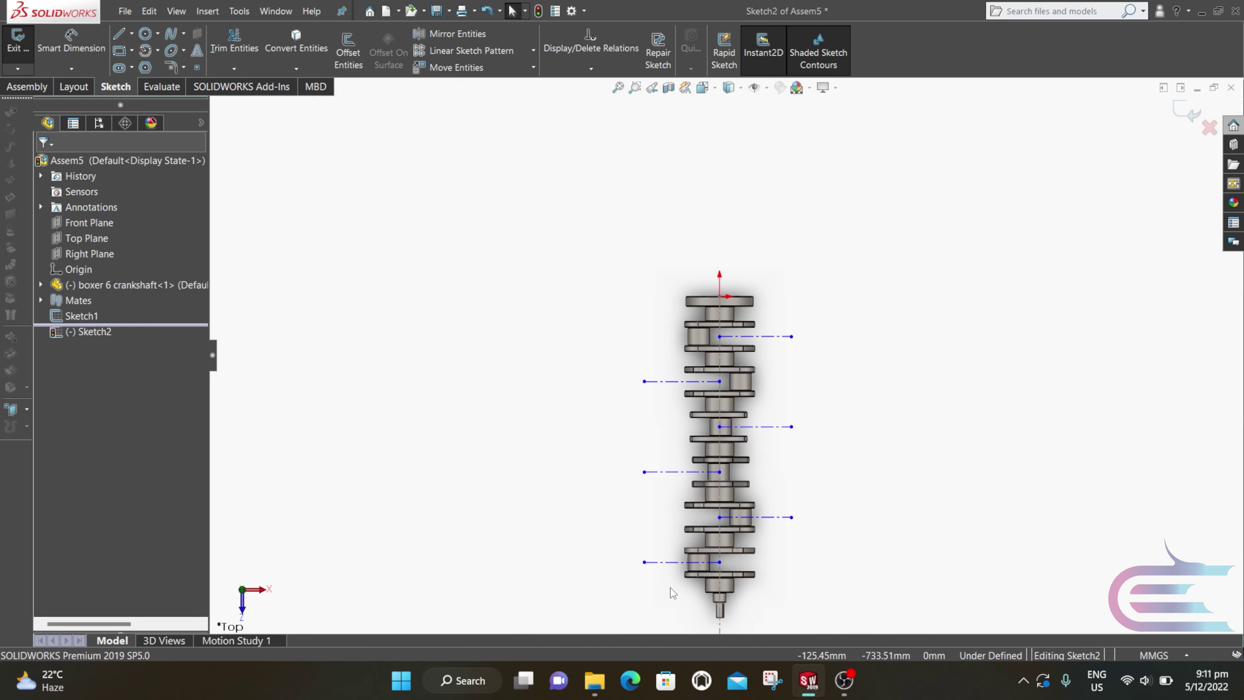
- Check the six crankpin construction lines in a tilted 3D view, then exit Sketch2
{"action": "middle_click_drag", "start_coordinate": [671, 588], "coordinate": [630, 438]}
{"action": "scroll", "coordinate": [701, 548], "scroll_direction": "down", "scroll_amount": 5}
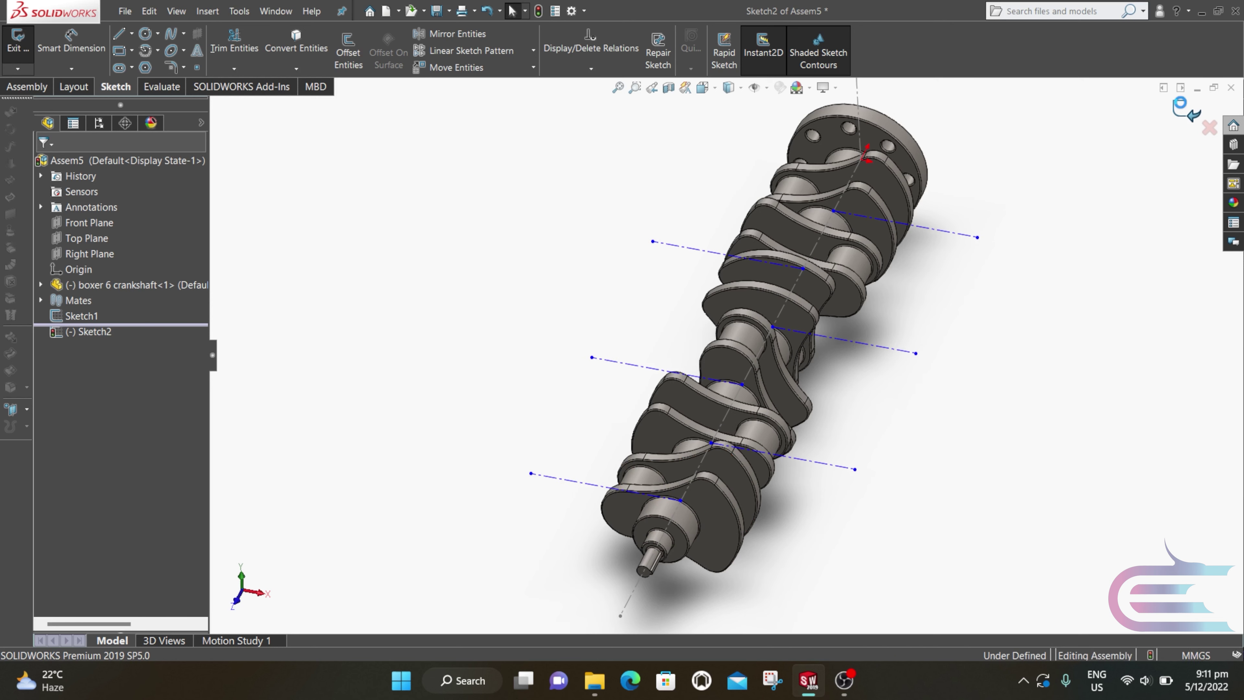
{"action": "left_click", "coordinate": [1186, 112]}
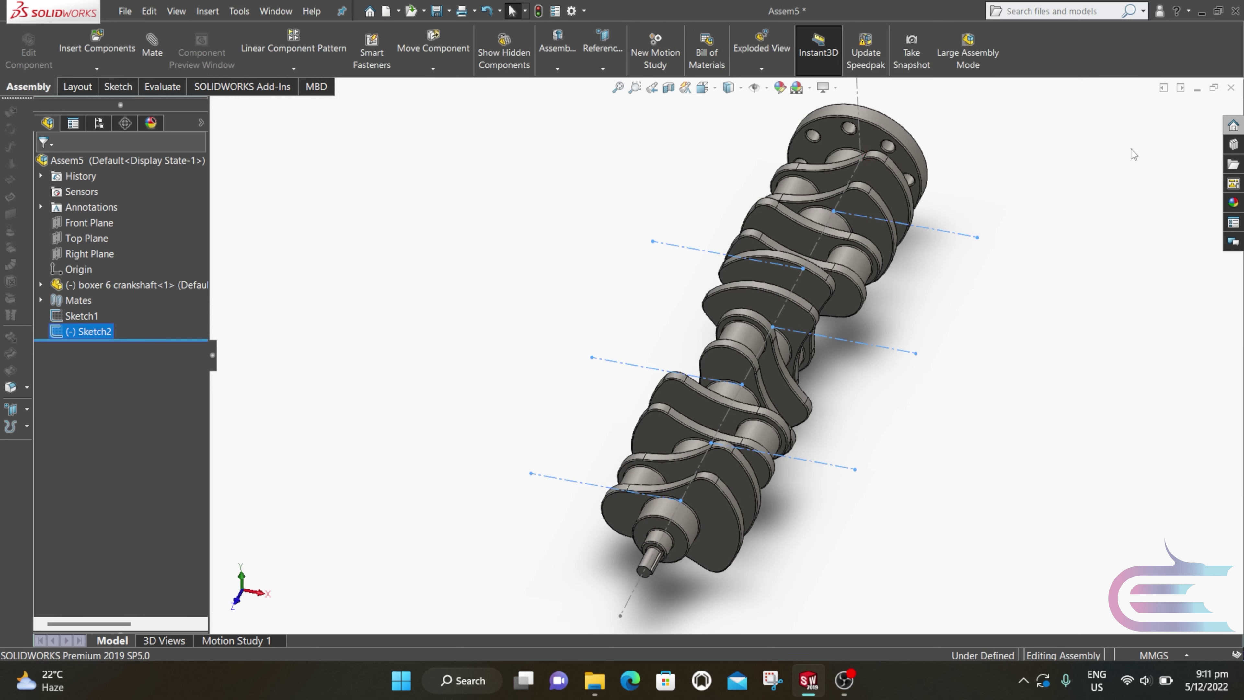
- Insert the seven Boxer 6 parts, 1.piston through 7.piston pin, as components
{"action": "left_click", "coordinate": [97, 38]}
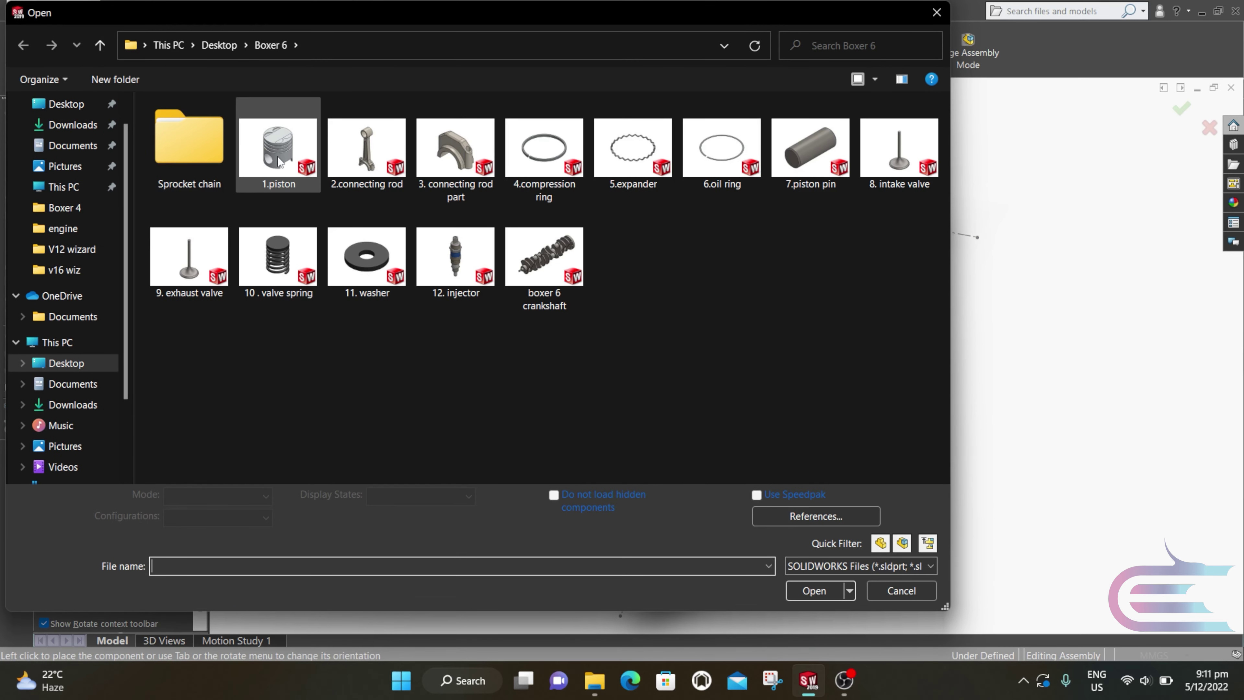
{"action": "left_click", "coordinate": [277, 156]}
{"action": "left_click", "coordinate": [373, 151], "text": "ctrl"}
{"action": "left_click", "coordinate": [443, 156], "text": "ctrl"}
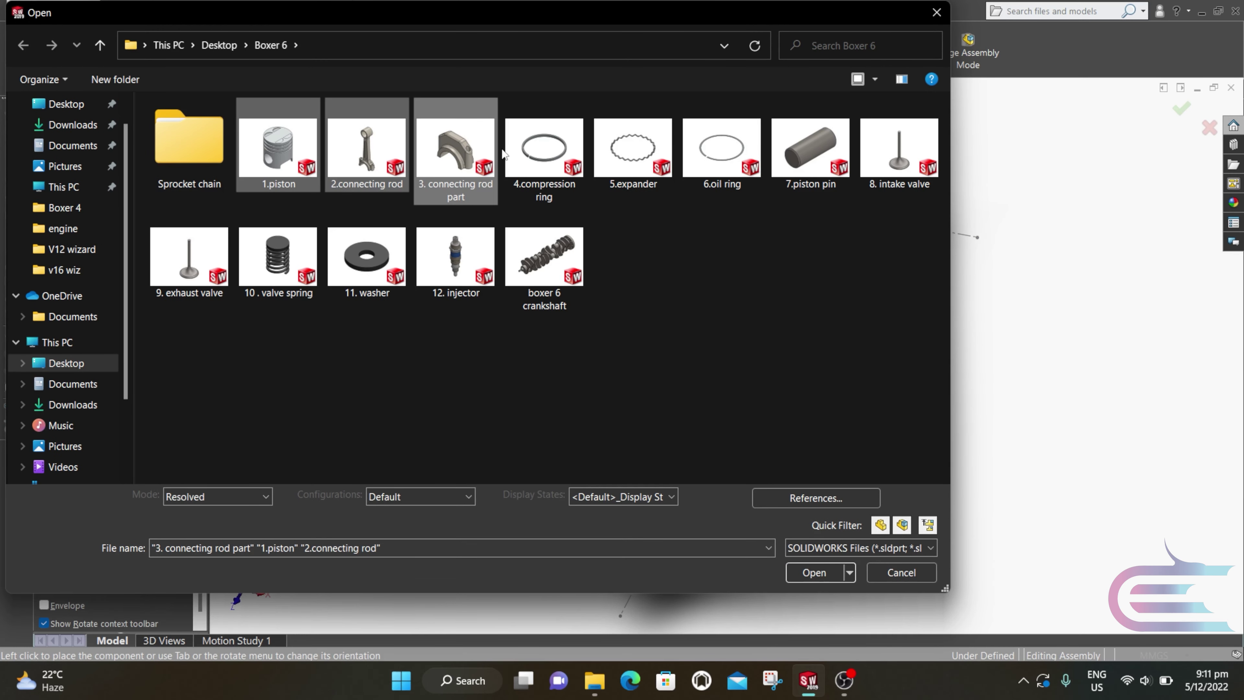
{"action": "left_click", "coordinate": [538, 147], "text": "ctrl"}
{"action": "left_click", "coordinate": [642, 148], "text": "ctrl"}
{"action": "left_click", "coordinate": [713, 148], "text": "ctrl"}
{"action": "left_click", "coordinate": [798, 157], "text": "ctrl"}
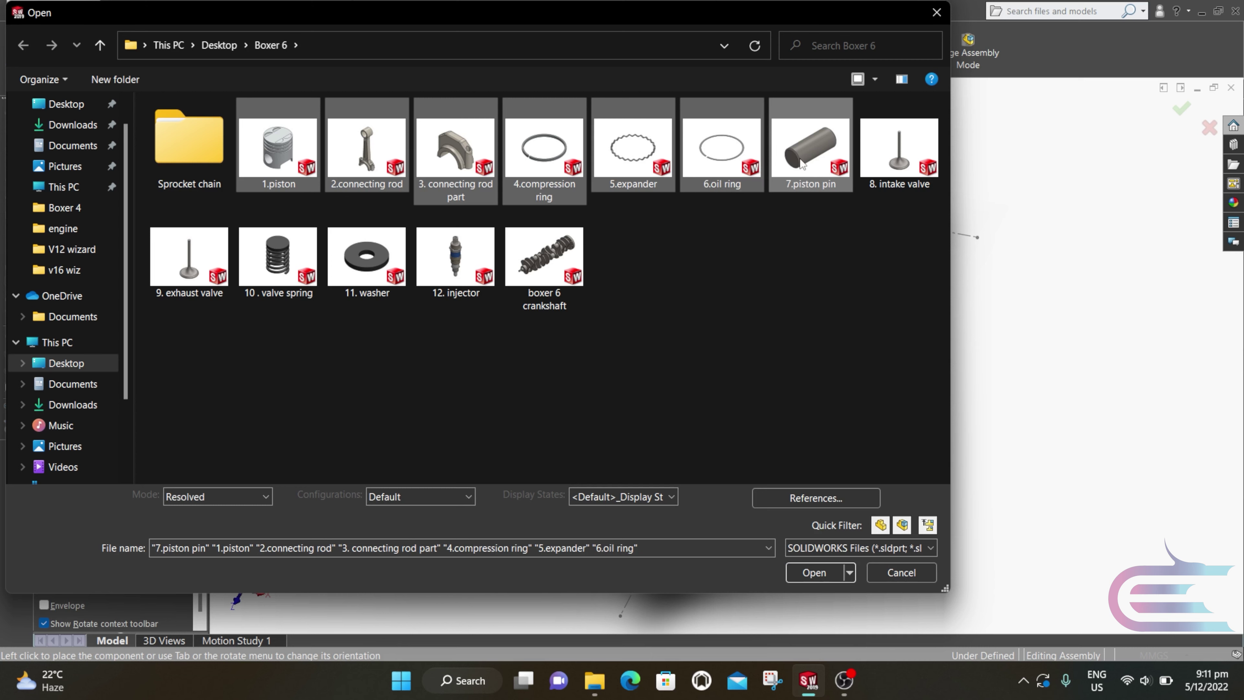
{"action": "left_click", "coordinate": [803, 573]}
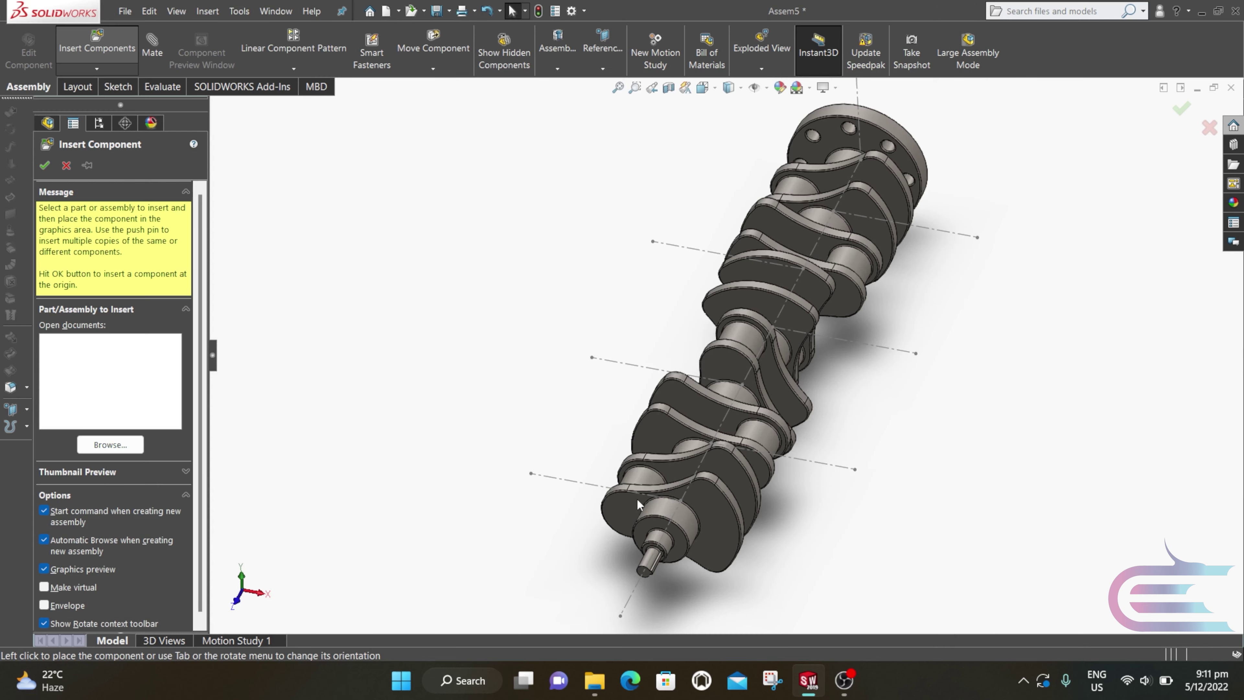
- Place the piston, connecting rod and cap, compression ring, expander, oil ring and piston pin beside the crankshaft
{"action": "scroll", "coordinate": [586, 446], "scroll_direction": "down", "scroll_amount": 3}
{"action": "left_click", "coordinate": [467, 251]}
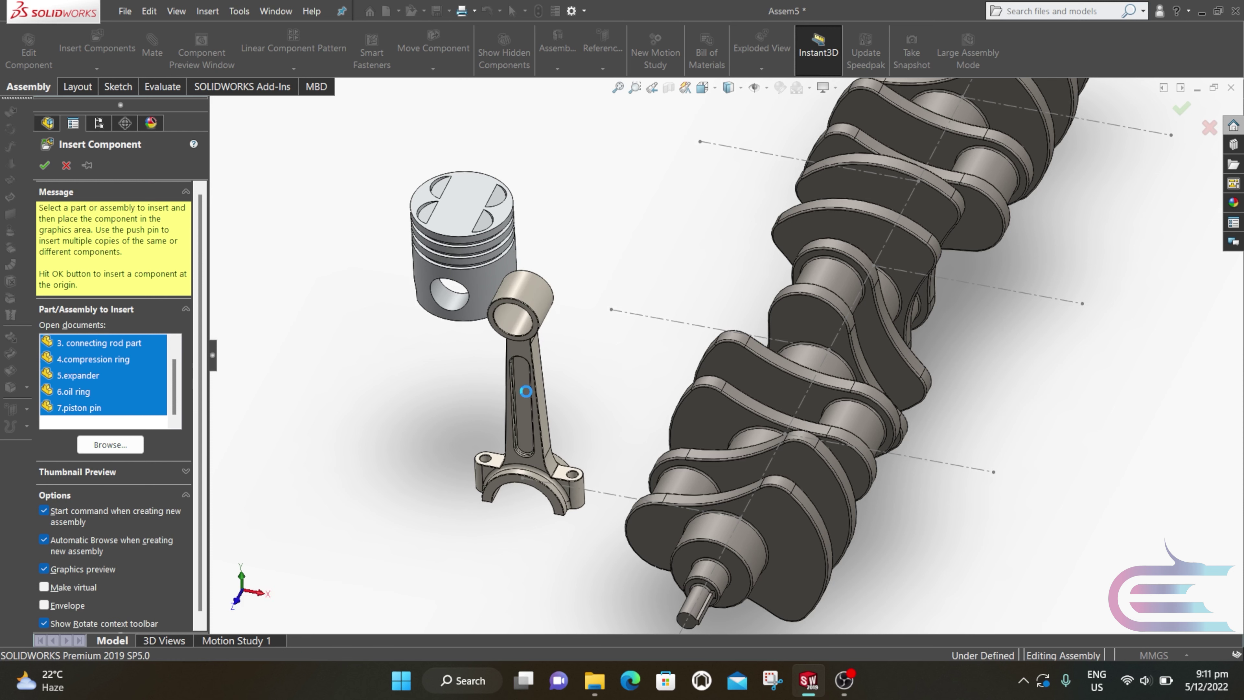
{"action": "left_click", "coordinate": [494, 485]}
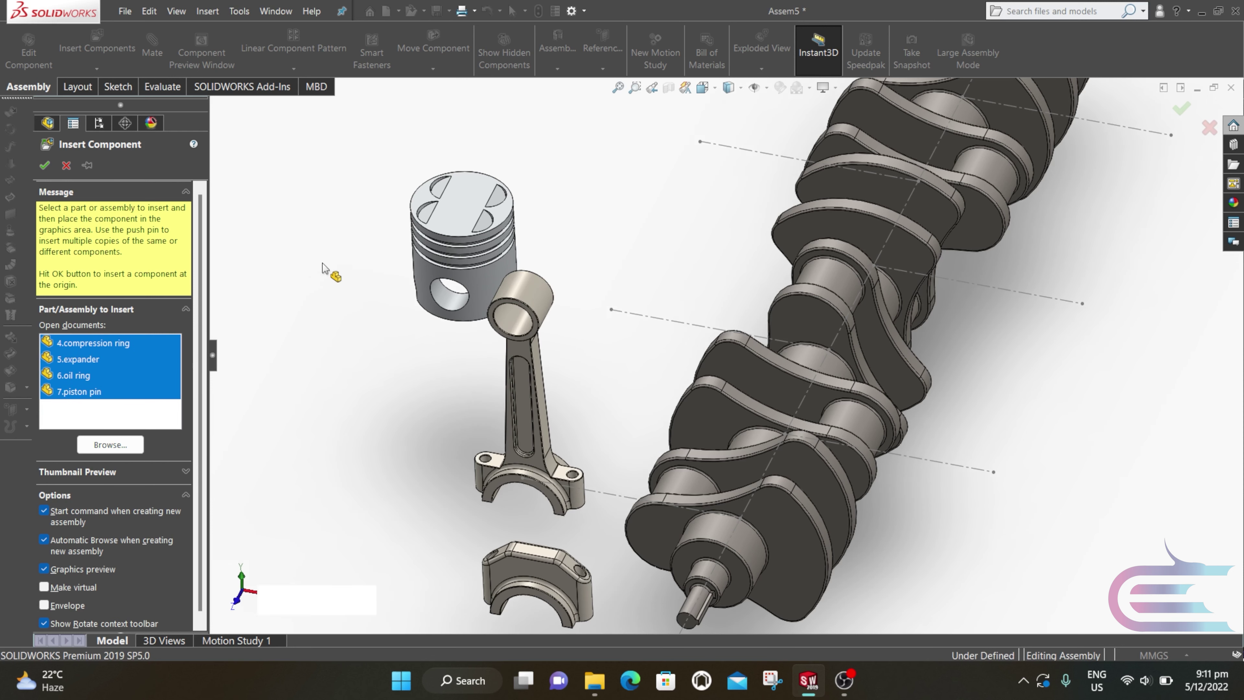
{"action": "left_click", "coordinate": [336, 246]}
{"action": "left_click", "coordinate": [367, 326]}
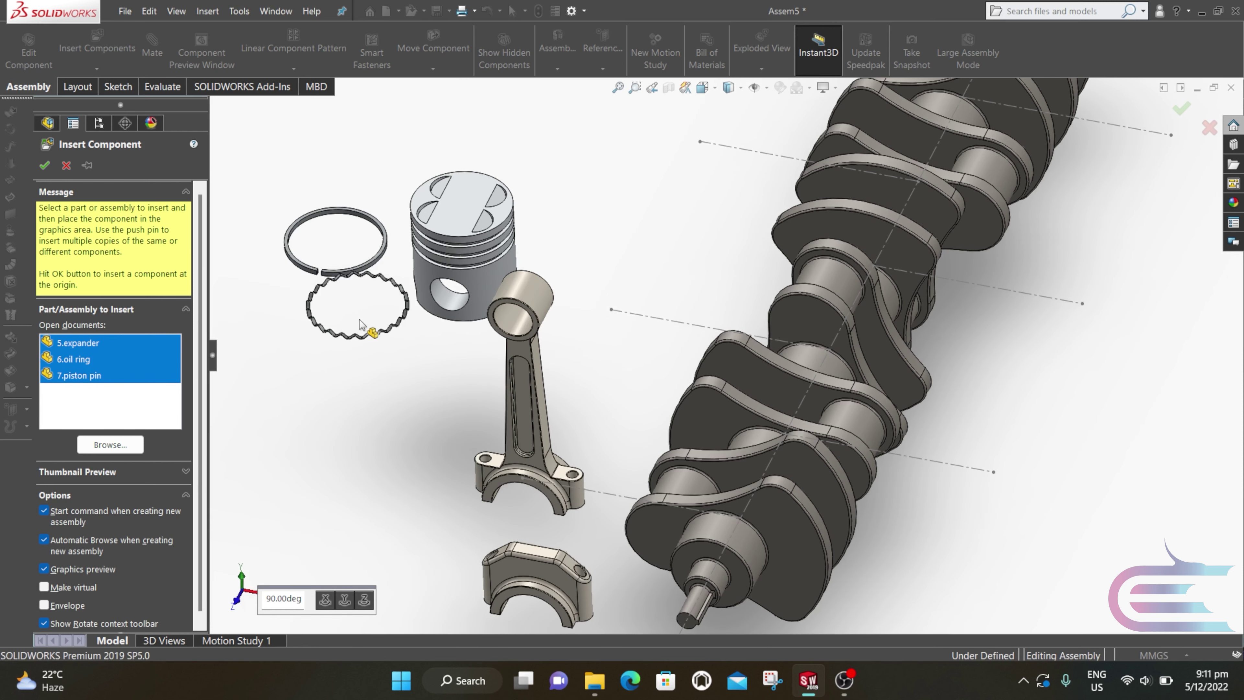
{"action": "left_click", "coordinate": [370, 375]}
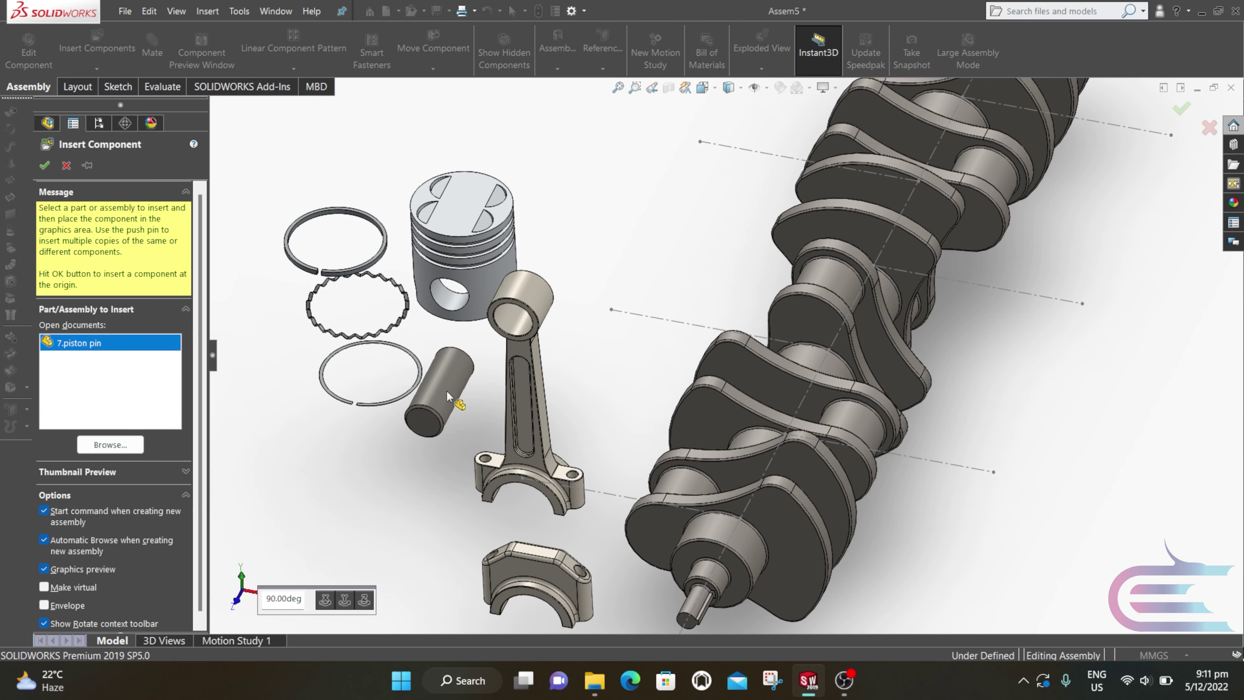
{"action": "left_click", "coordinate": [480, 495]}
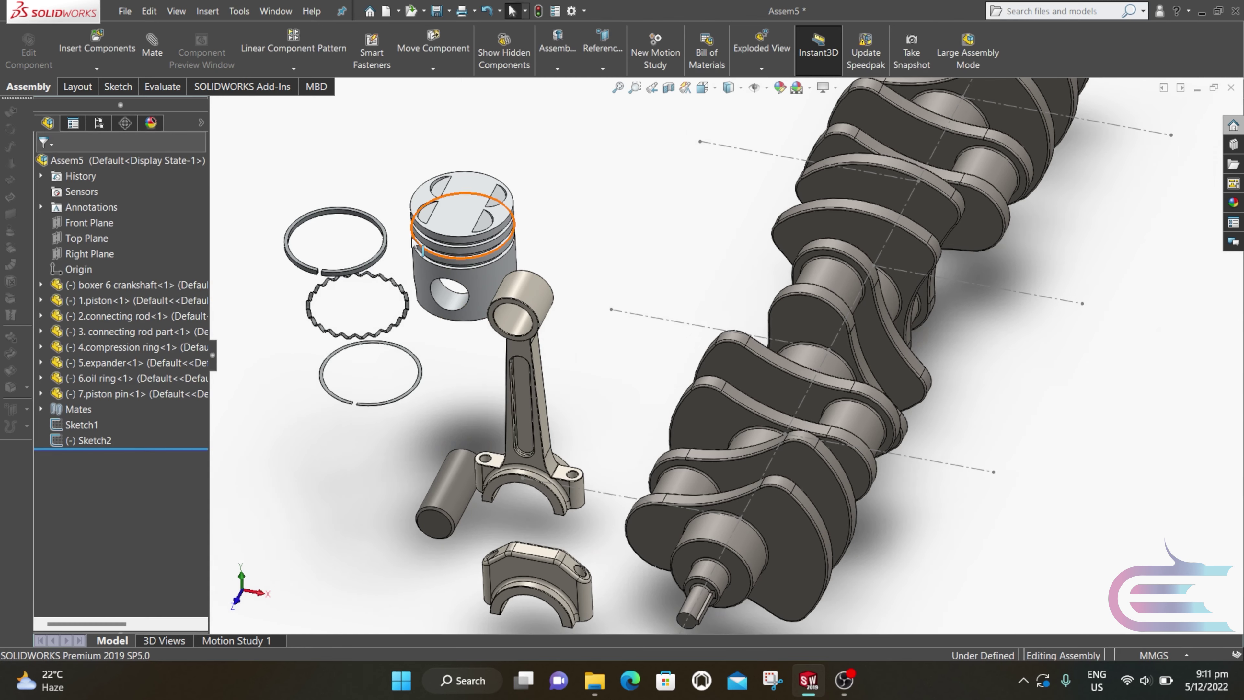
- Mate the compression ring concentric with the piston's top groove
{"action": "scroll", "coordinate": [330, 203], "scroll_direction": "down", "scroll_amount": 5}
{"action": "scroll", "coordinate": [381, 312], "scroll_direction": "down", "scroll_amount": 2}
{"action": "scroll", "coordinate": [412, 310], "scroll_direction": "up", "scroll_amount": 2}
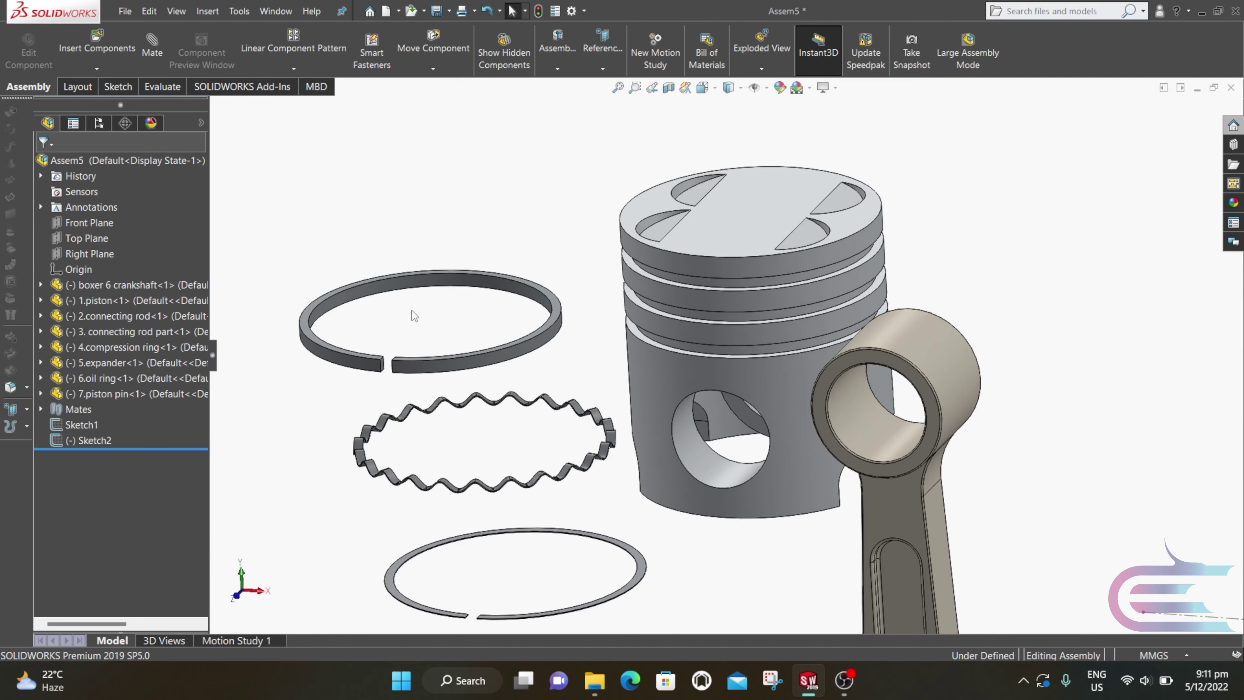
{"action": "scroll", "coordinate": [480, 383], "scroll_direction": "down", "scroll_amount": 4}
{"action": "left_click", "coordinate": [507, 391]}
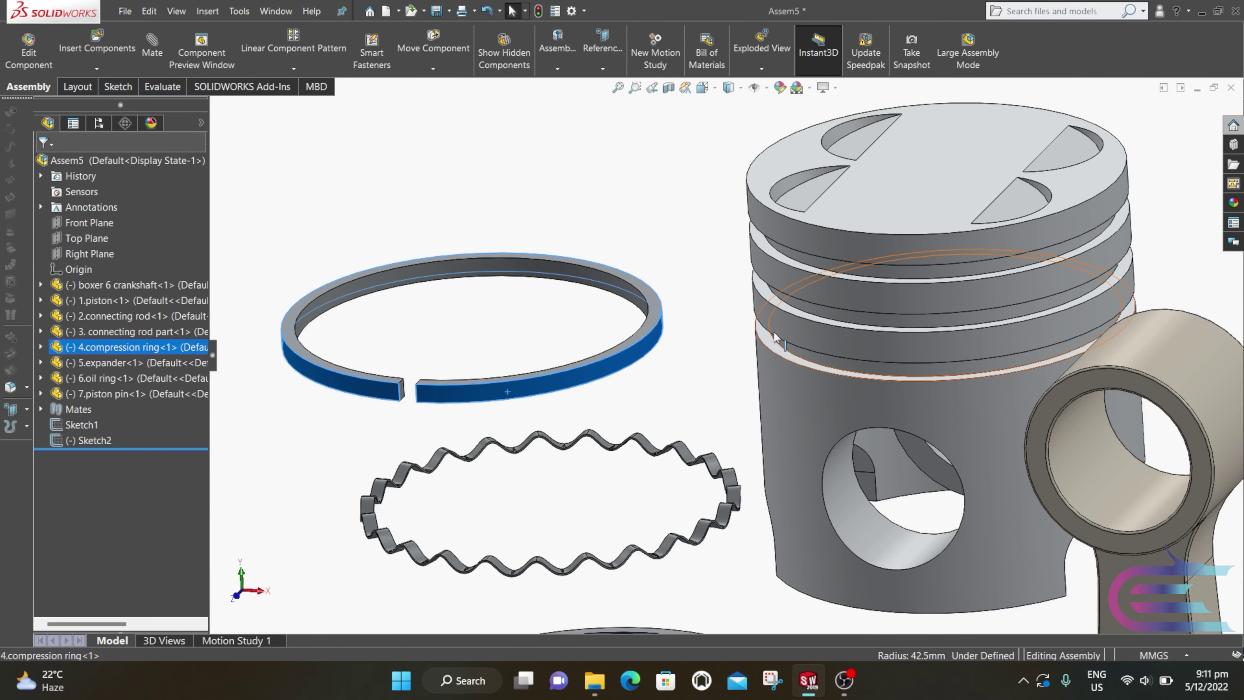
{"action": "left_click", "coordinate": [877, 268], "text": "ctrl"}
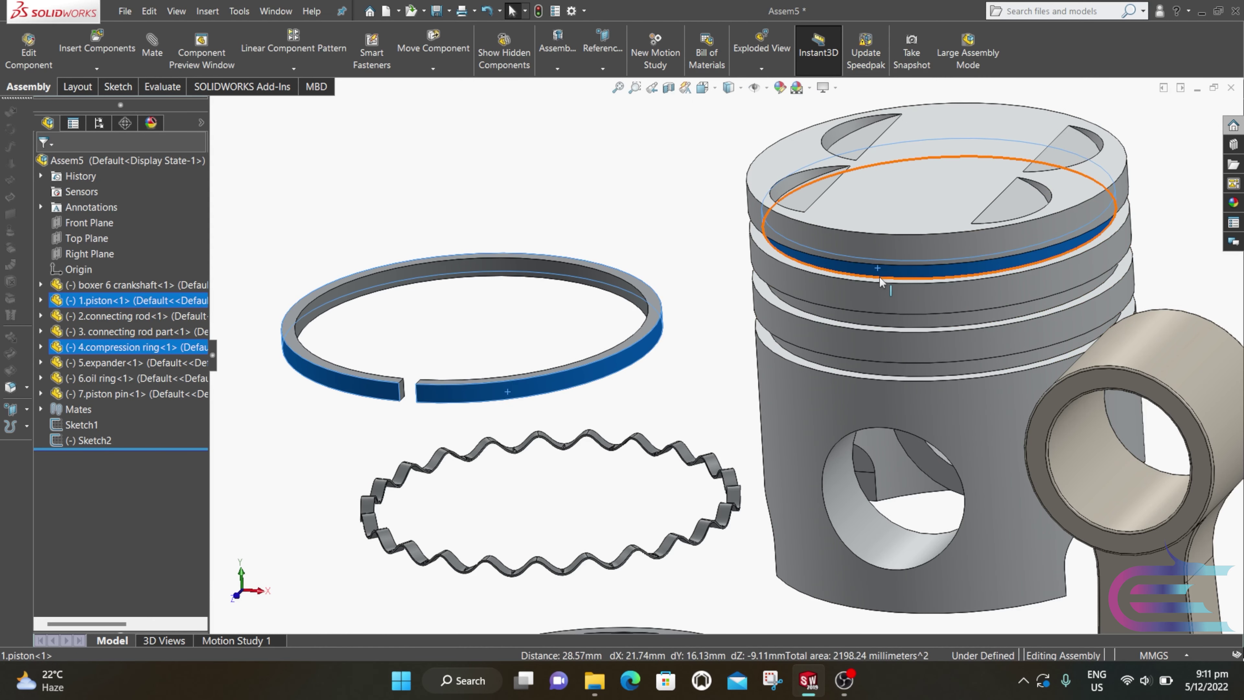
{"action": "left_click", "coordinate": [156, 37]}
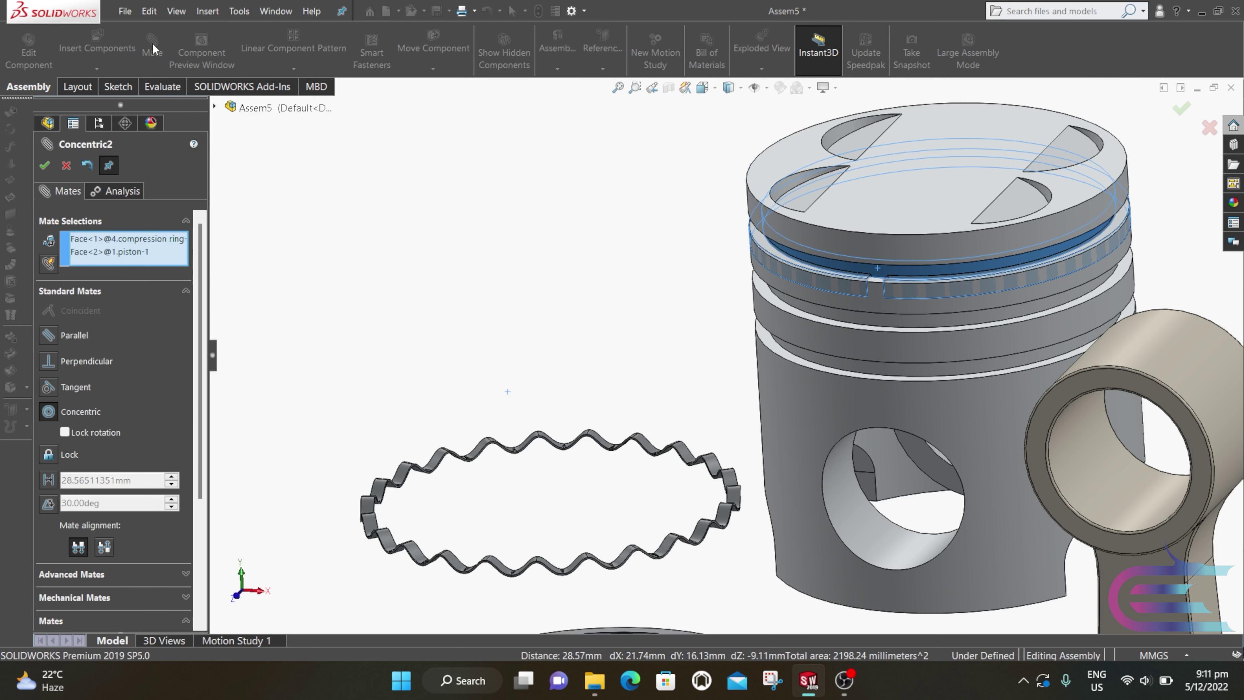
{"action": "left_click", "coordinate": [45, 165]}
- Make the ring's side face coincident with the groove face and close the Mate panel
{"action": "scroll", "coordinate": [897, 255], "scroll_direction": "down", "scroll_amount": 4}
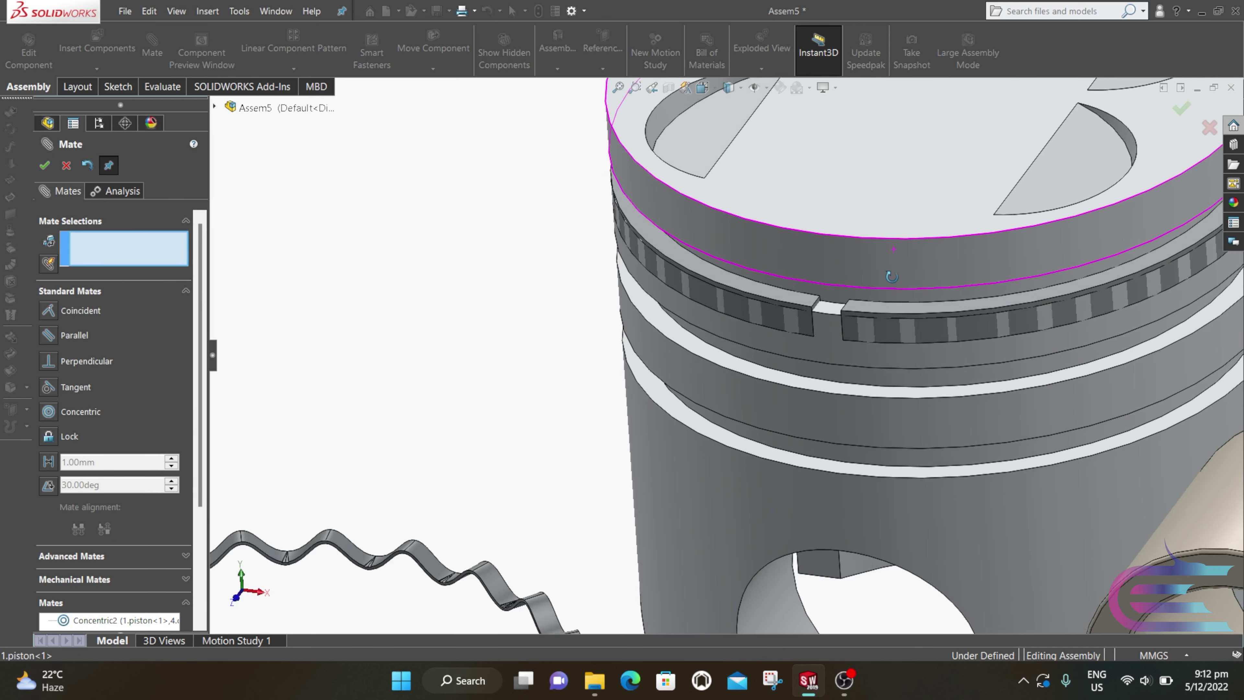
{"action": "left_click", "coordinate": [782, 298]}
{"action": "scroll", "coordinate": [788, 294], "scroll_direction": "up", "scroll_amount": 2}
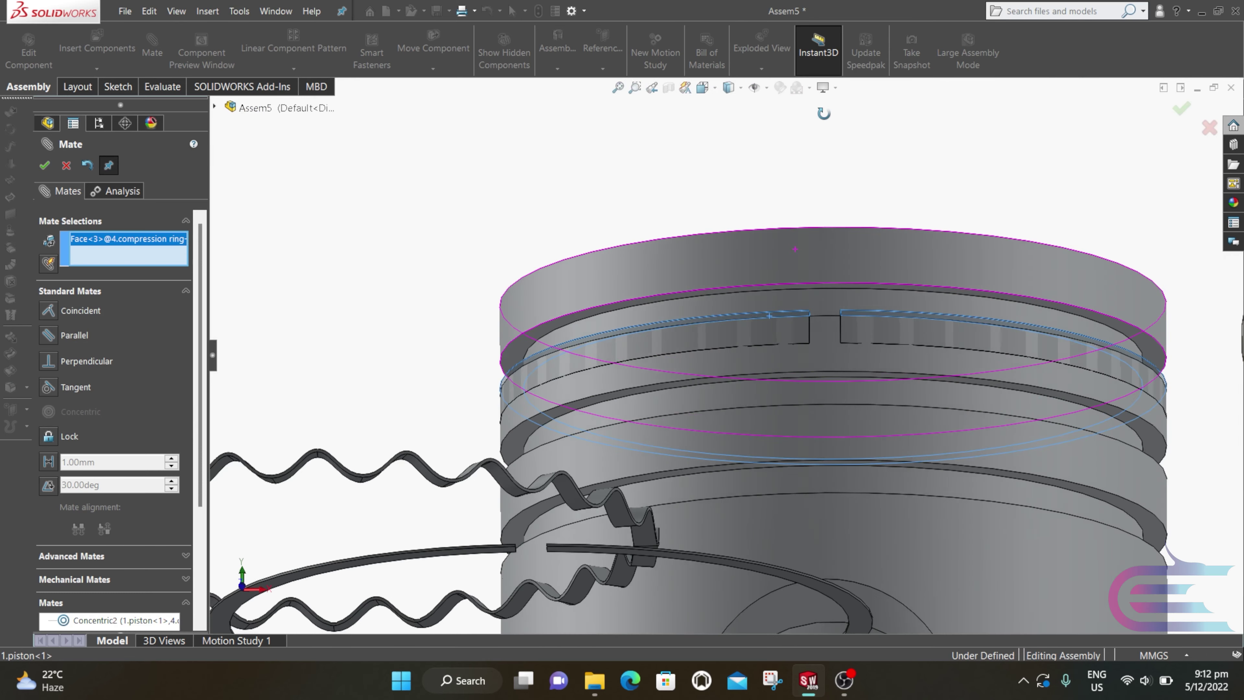
{"action": "scroll", "coordinate": [845, 276], "scroll_direction": "down", "scroll_amount": 5}
{"action": "left_click", "coordinate": [781, 317]}
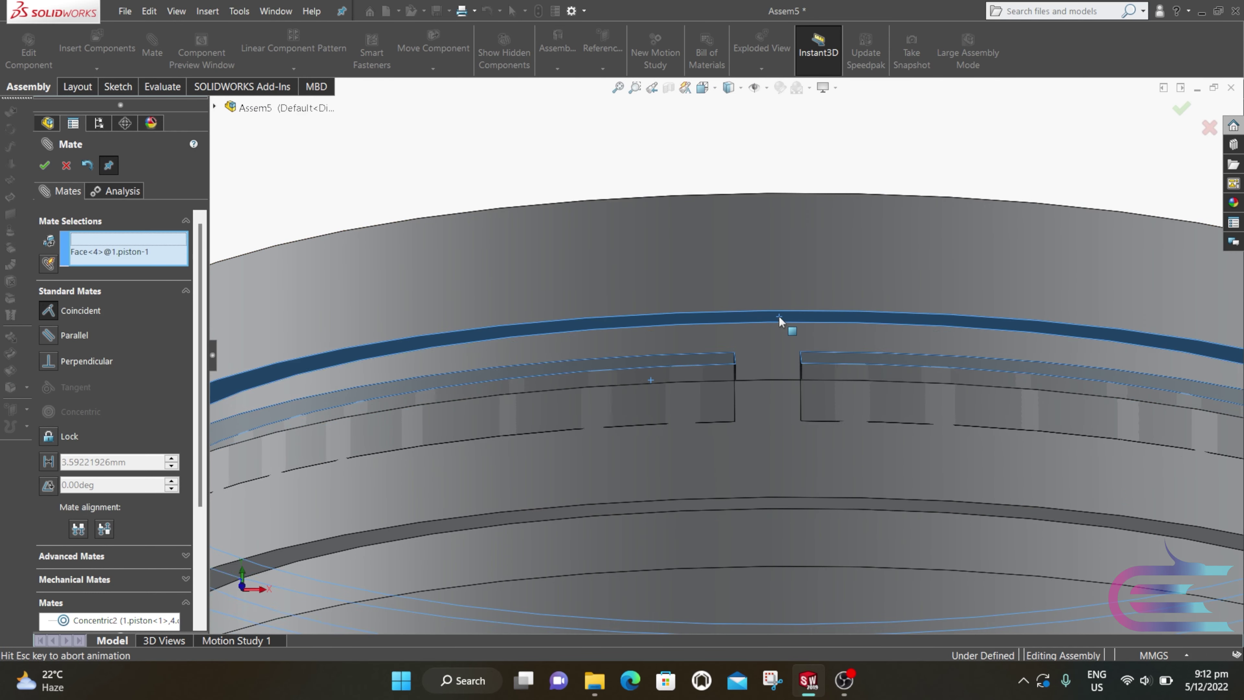
{"action": "left_click", "coordinate": [958, 299]}
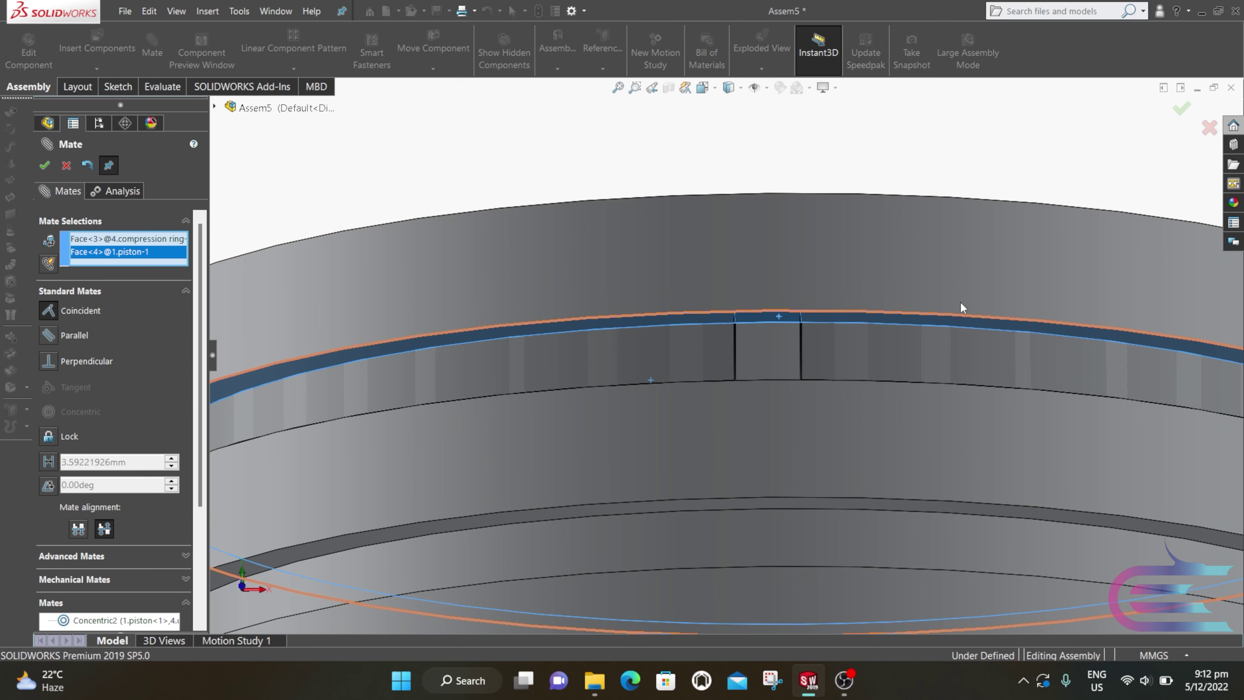
{"action": "scroll", "coordinate": [803, 349], "scroll_direction": "up", "scroll_amount": 2}
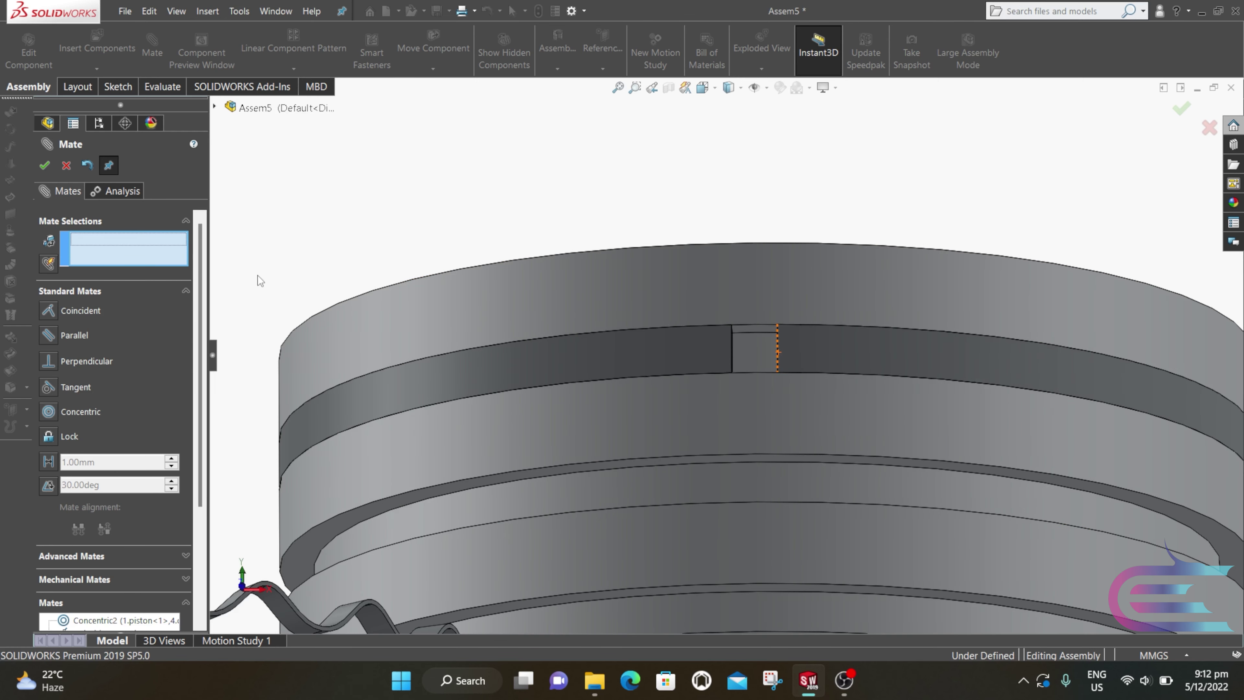
{"action": "left_click", "coordinate": [67, 166]}
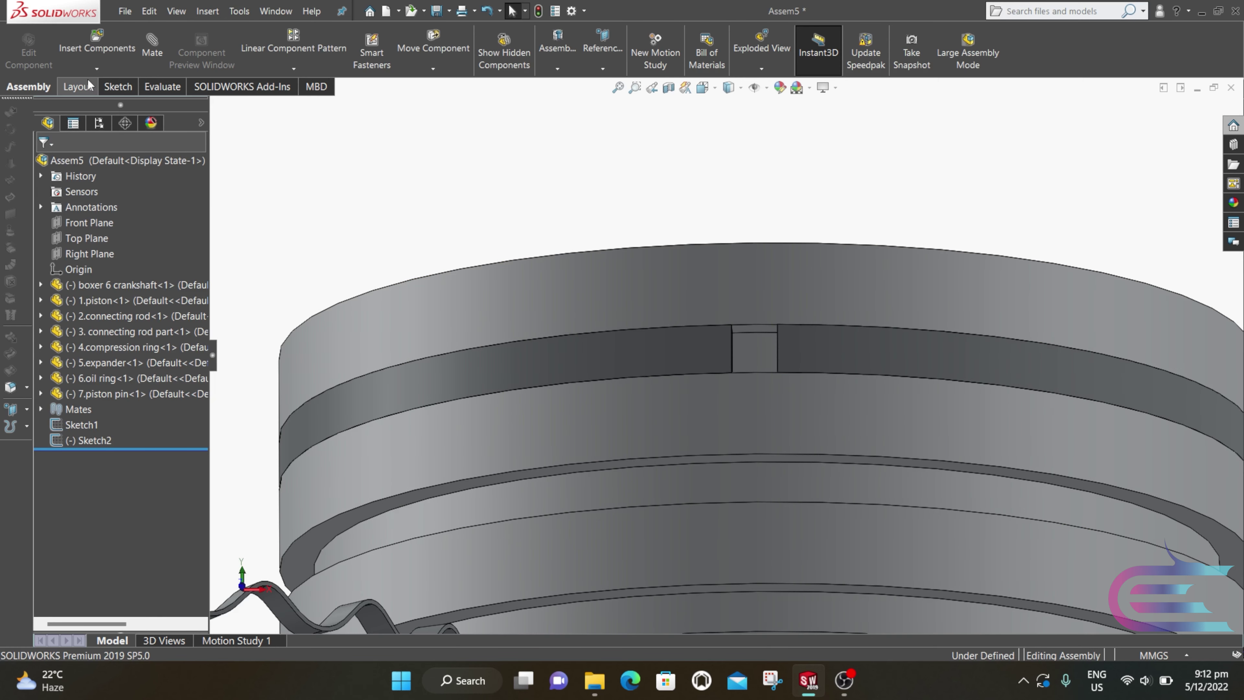
{"action": "left_click", "coordinate": [93, 70]}
- Copy the compression ring with its mates into the next groove, picking new concentric and coincident faces
{"action": "left_click", "coordinate": [115, 128]}
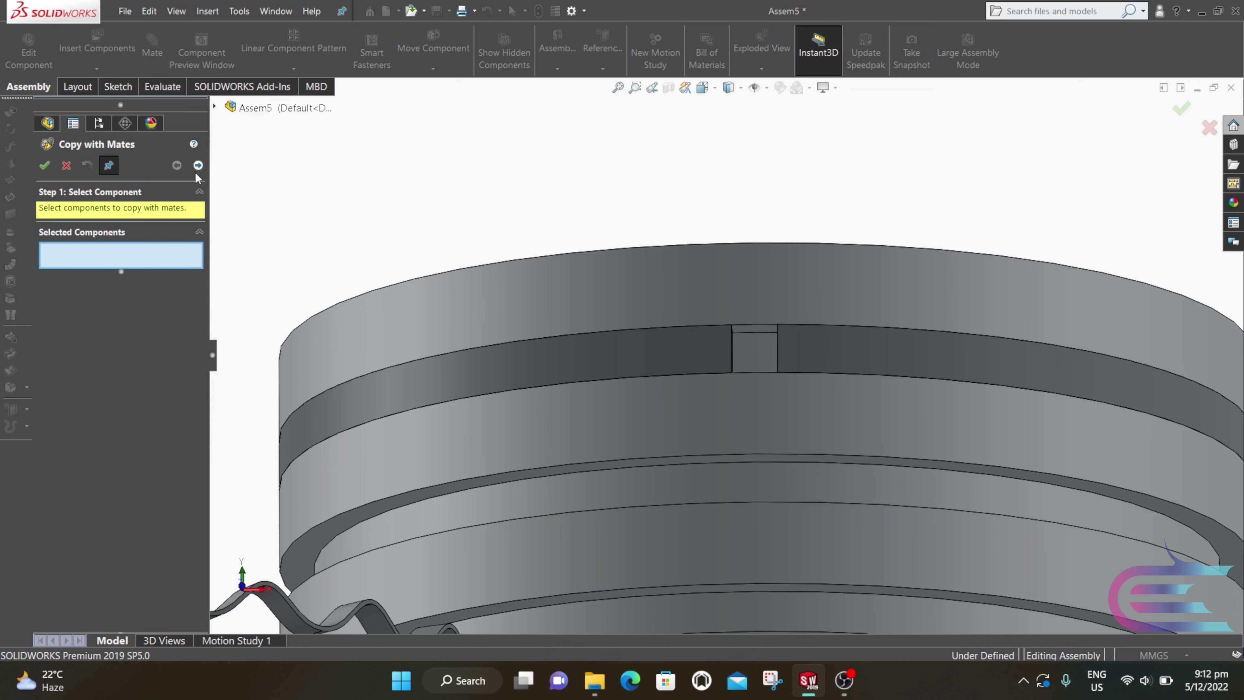
{"action": "left_click", "coordinate": [554, 360]}
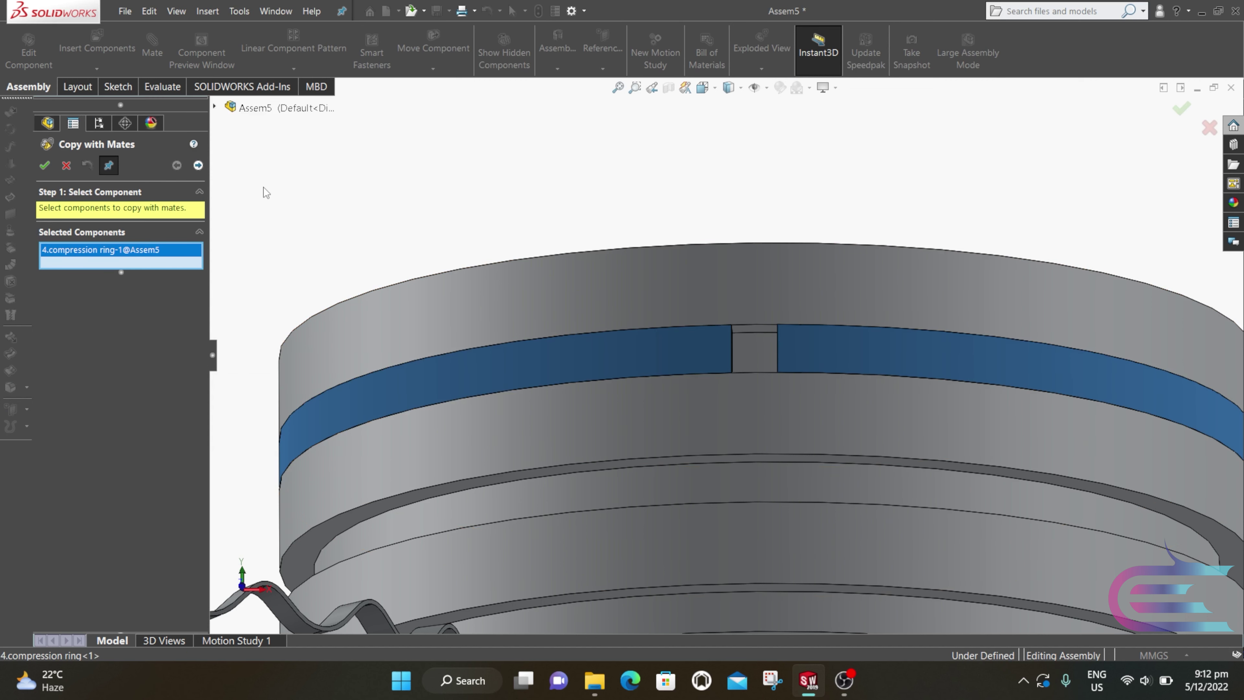
{"action": "left_click", "coordinate": [197, 166]}
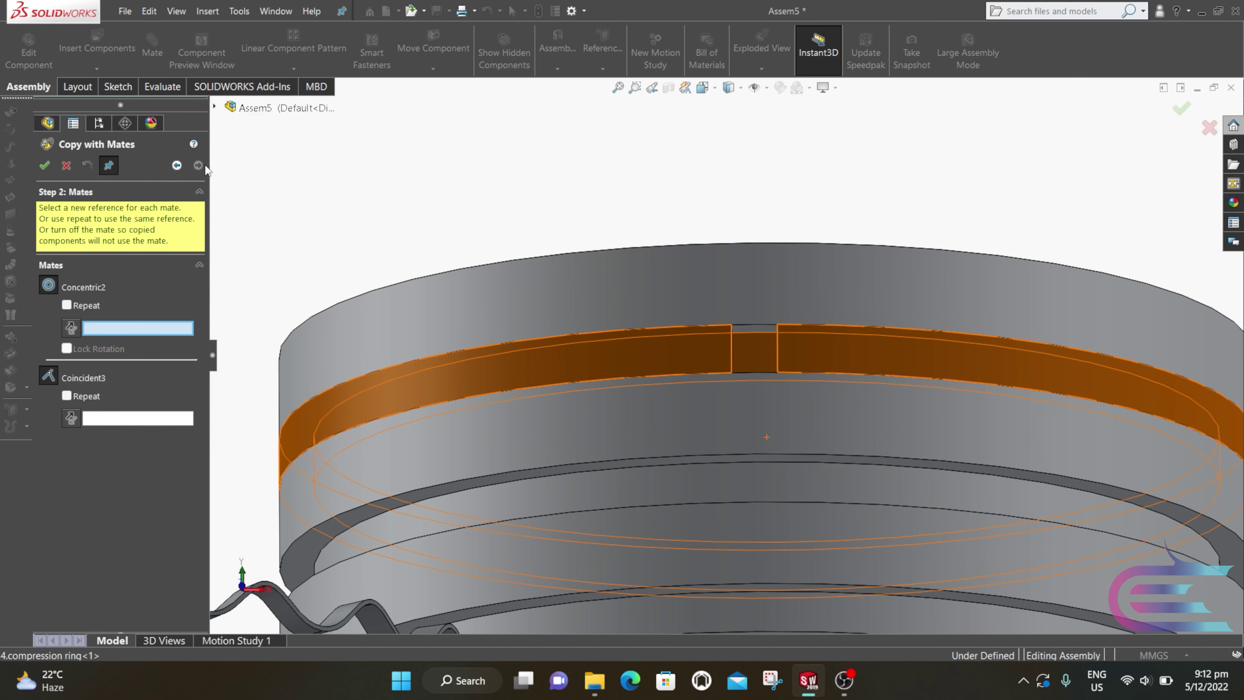
{"action": "left_click", "coordinate": [548, 497]}
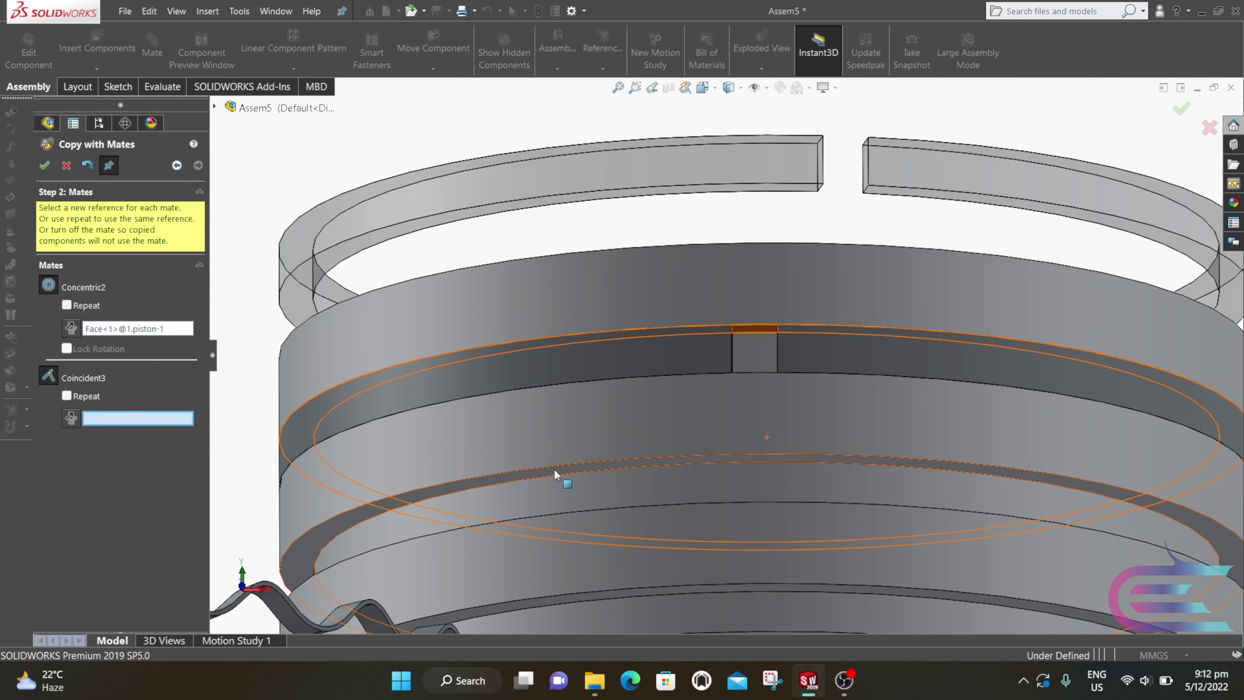
{"action": "left_click", "coordinate": [553, 470]}
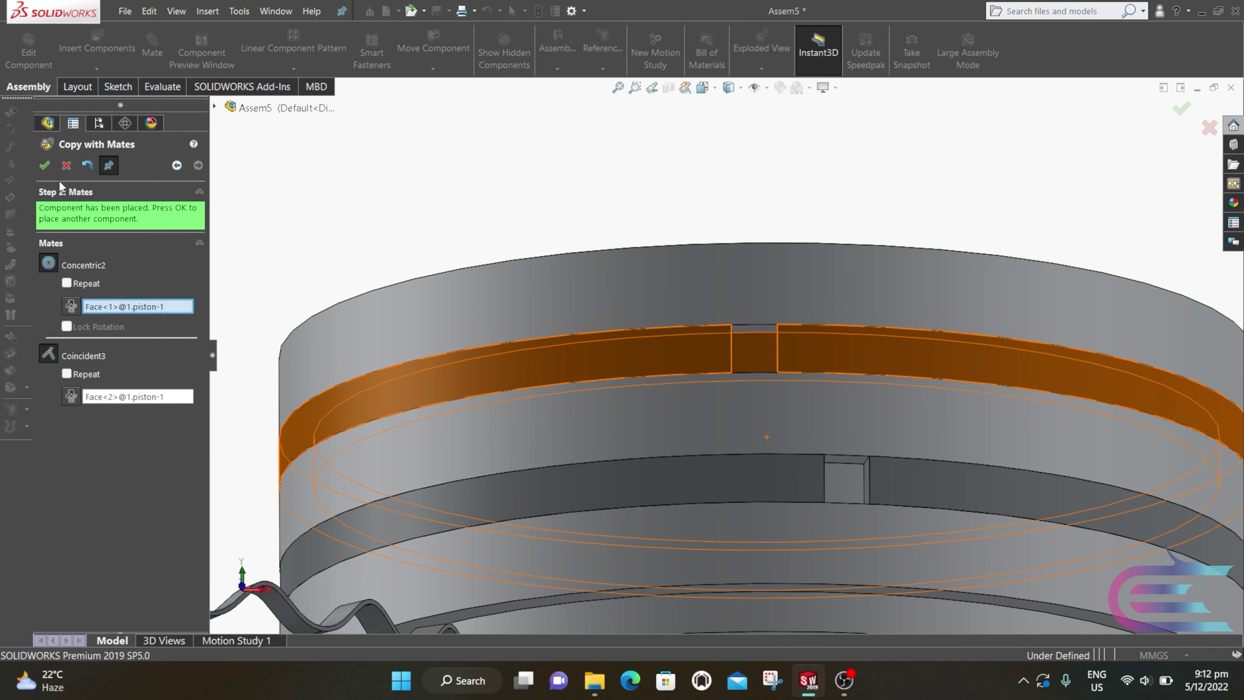
{"action": "left_click", "coordinate": [45, 166]}
{"action": "left_click", "coordinate": [66, 165]}
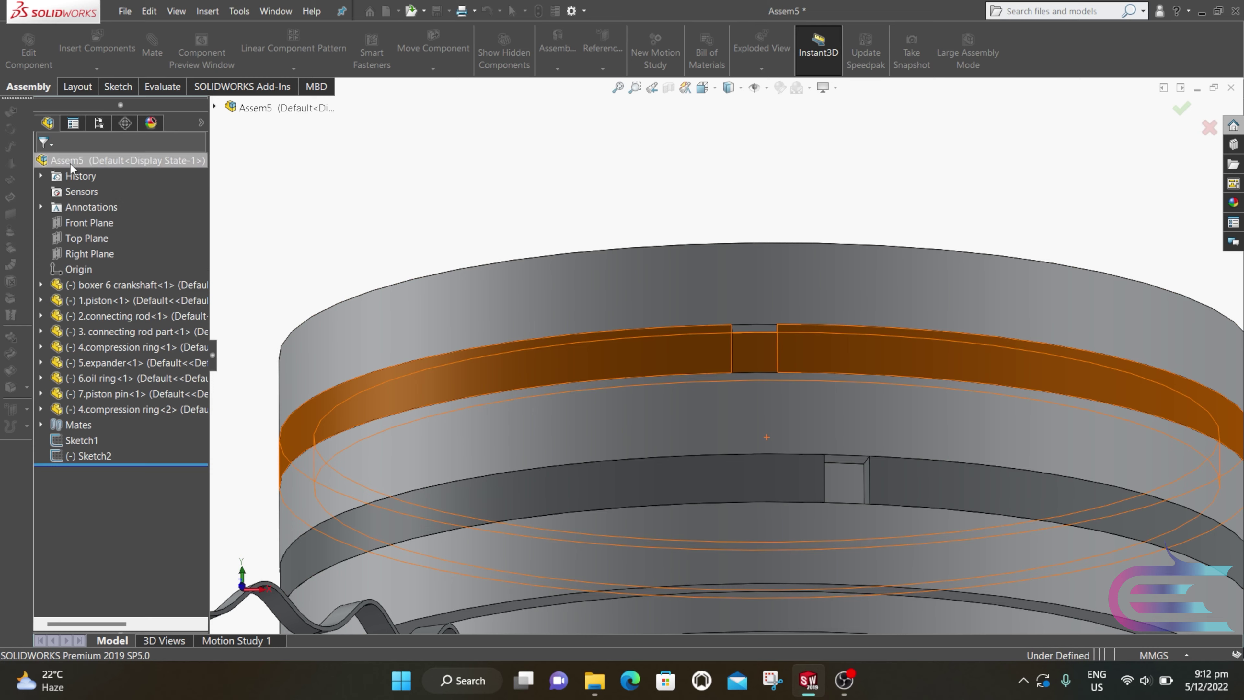
- Mate the oil ring concentric with the piston's lower groove
{"action": "scroll", "coordinate": [434, 410], "scroll_direction": "up", "scroll_amount": 5}
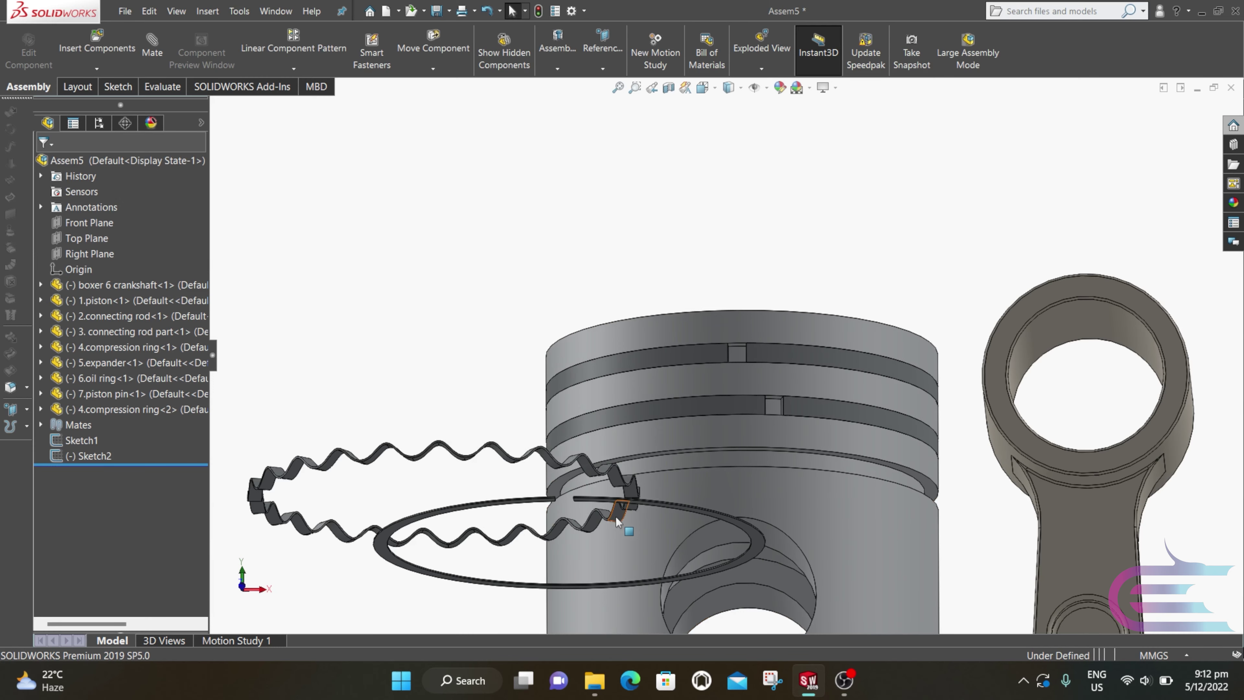
{"action": "scroll", "coordinate": [657, 476], "scroll_direction": "down", "scroll_amount": 8}
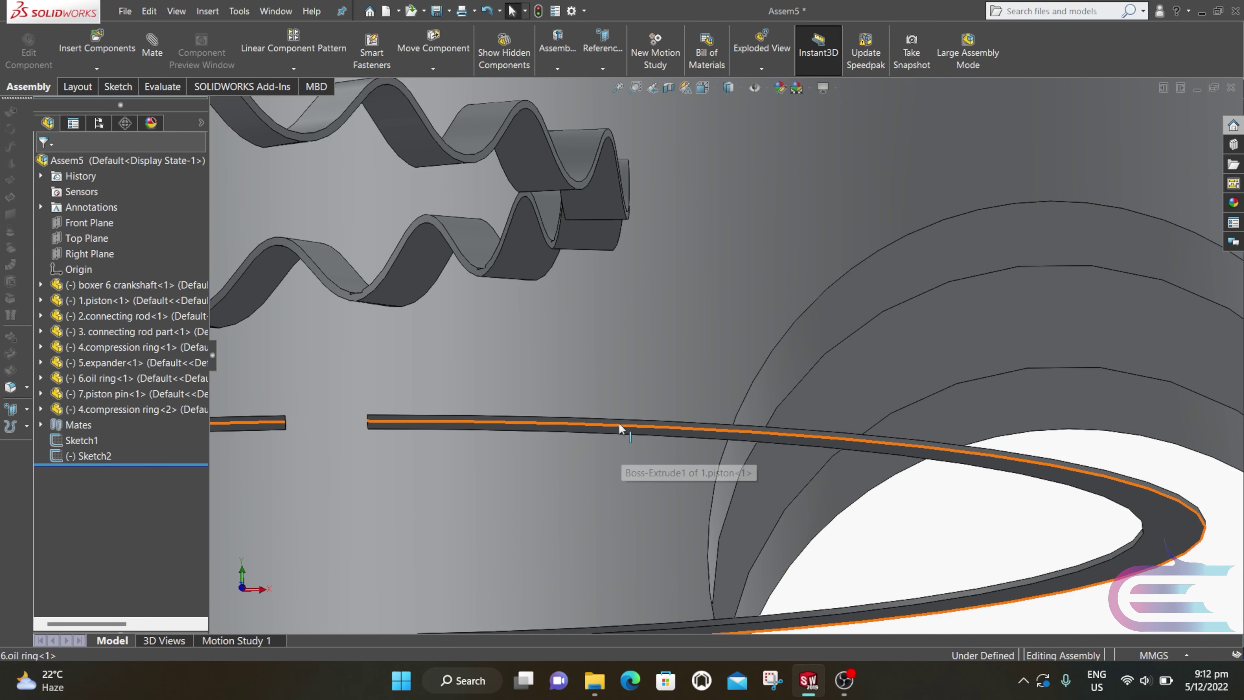
{"action": "left_click", "coordinate": [623, 422]}
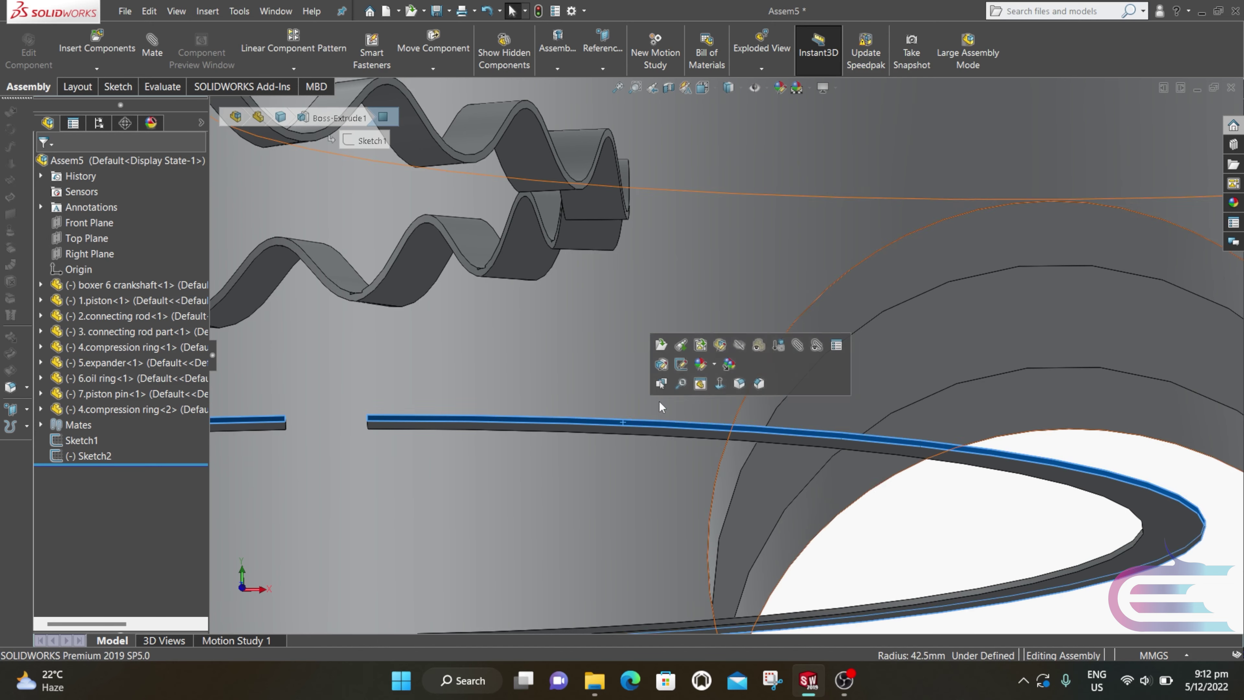
{"action": "scroll", "coordinate": [750, 205], "scroll_direction": "up", "scroll_amount": 4}
{"action": "scroll", "coordinate": [765, 181], "scroll_direction": "down", "scroll_amount": 5}
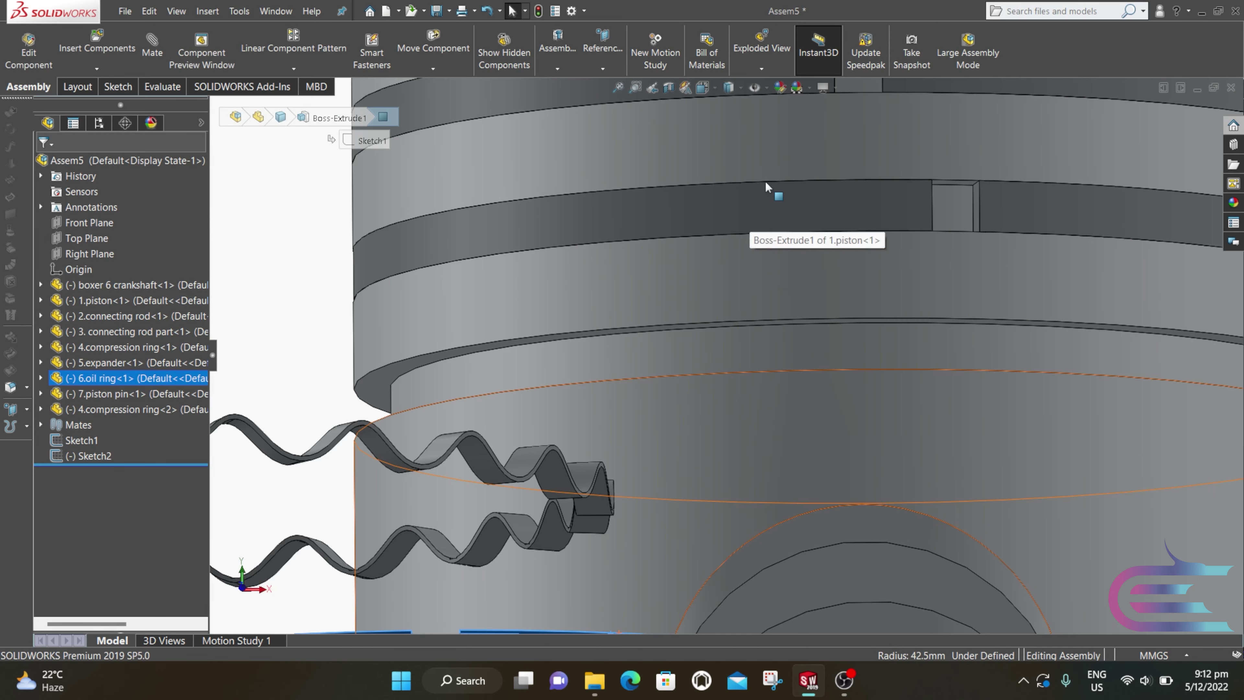
{"action": "left_click", "coordinate": [757, 336], "text": "ctrl"}
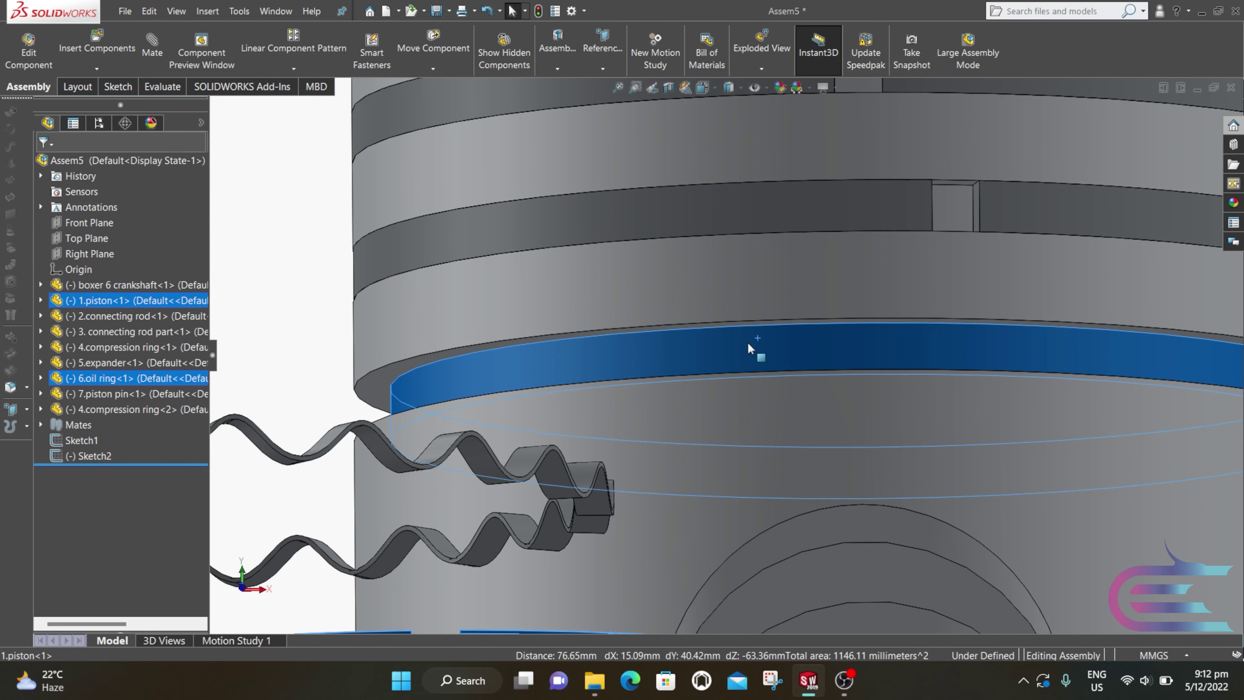
{"action": "left_click", "coordinate": [152, 44]}
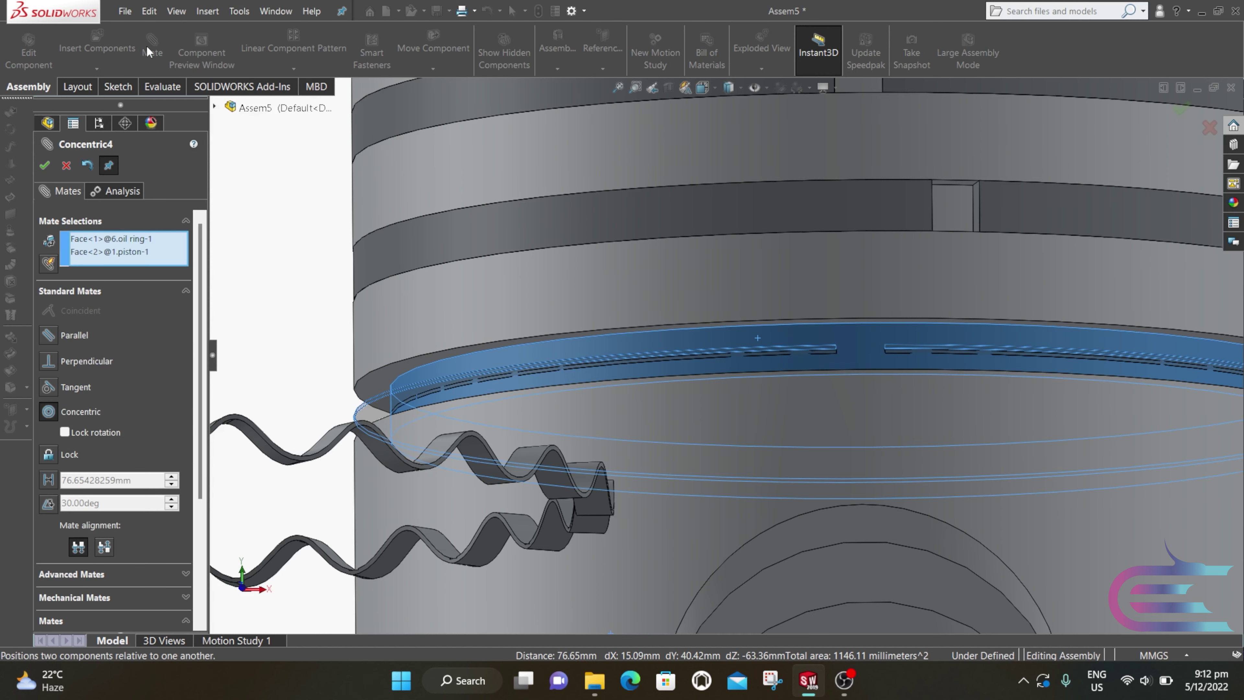
{"action": "left_click", "coordinate": [45, 165]}
- Make the oil ring's side face coincident with the groove face and close the Mate panel
{"action": "scroll", "coordinate": [631, 345], "scroll_direction": "down", "scroll_amount": 5}
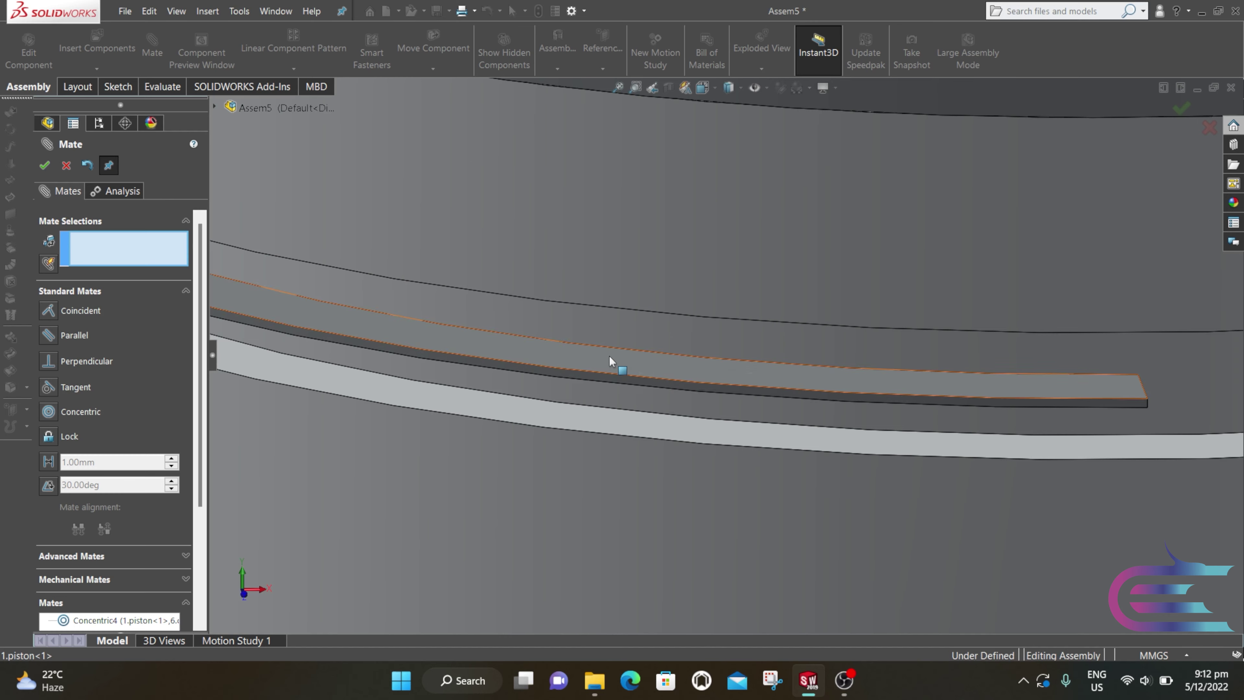
{"action": "left_click", "coordinate": [612, 361]}
{"action": "middle_click_drag", "start_coordinate": [621, 267], "coordinate": [605, 113]}
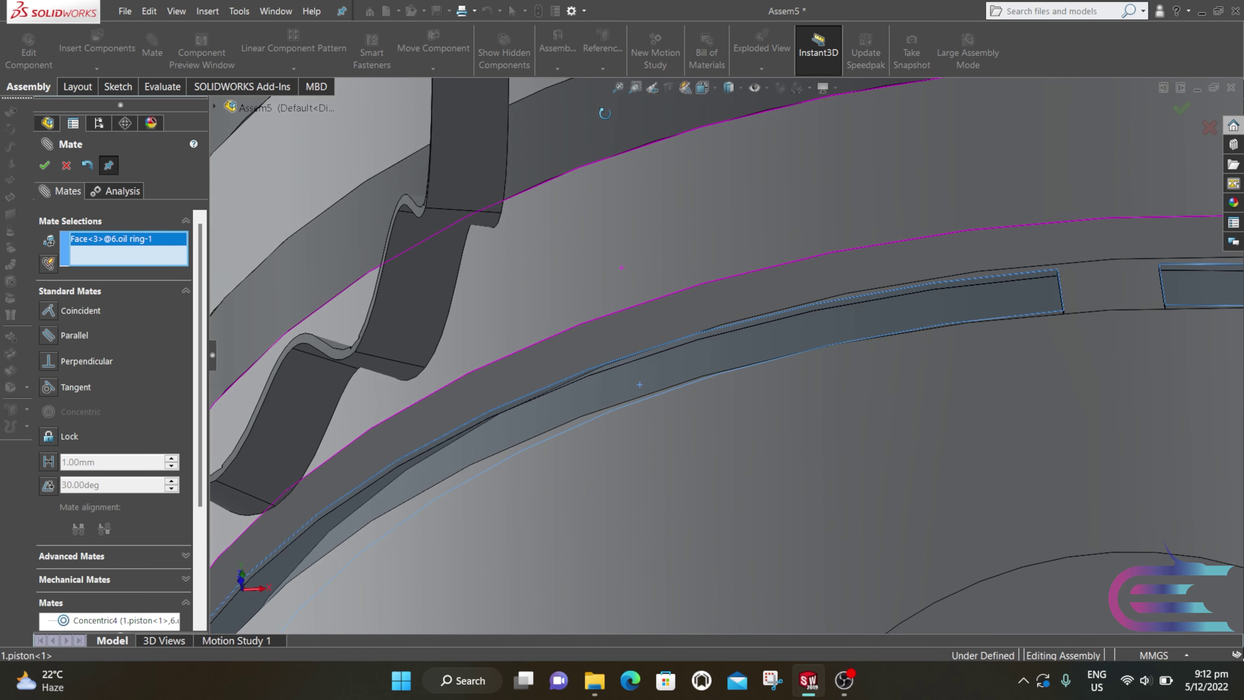
{"action": "left_click", "coordinate": [717, 301]}
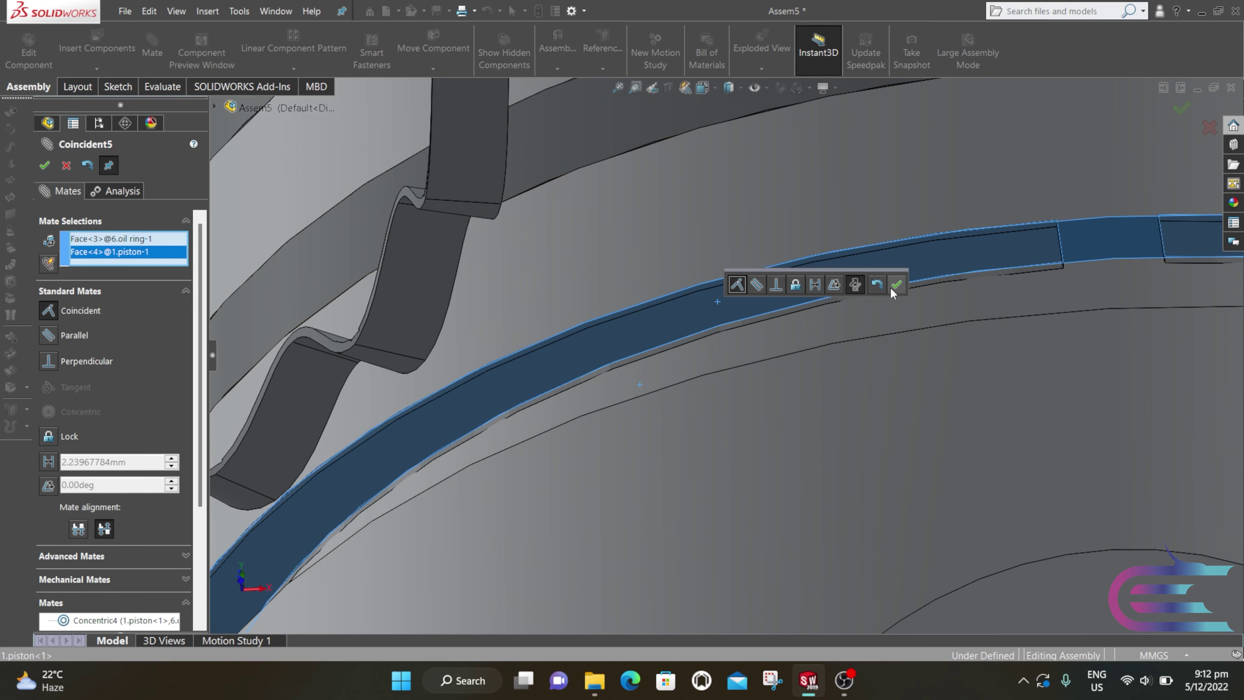
{"action": "left_click", "coordinate": [897, 284]}
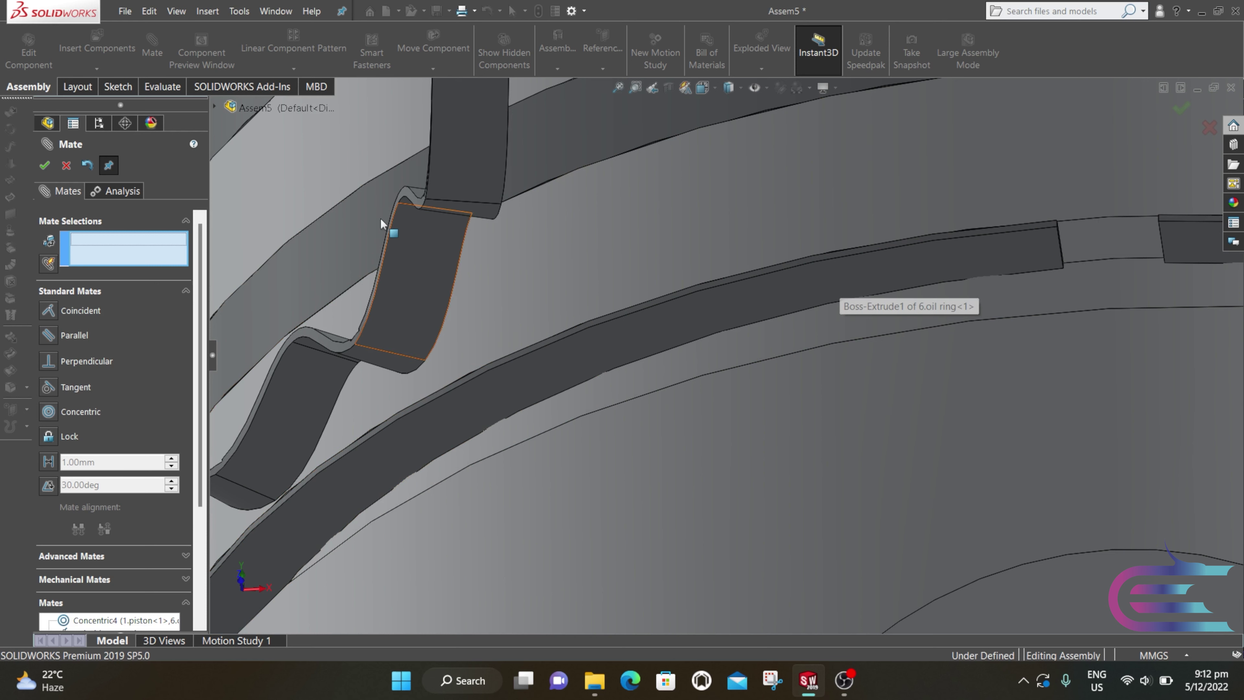
{"action": "left_click", "coordinate": [66, 165]}
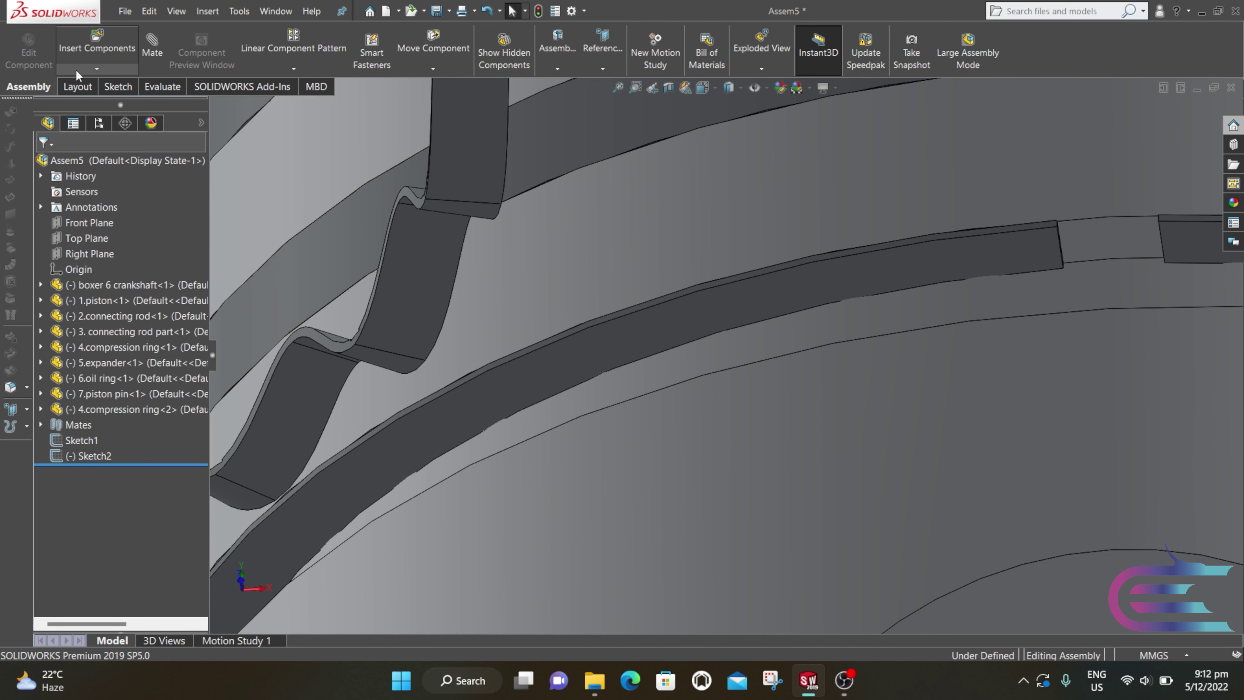
- Copy 6.oil ring with its Concentric4 and Coincident5 mates onto new piston groove faces
{"action": "left_click", "coordinate": [76, 69]}
{"action": "left_click", "coordinate": [105, 133]}
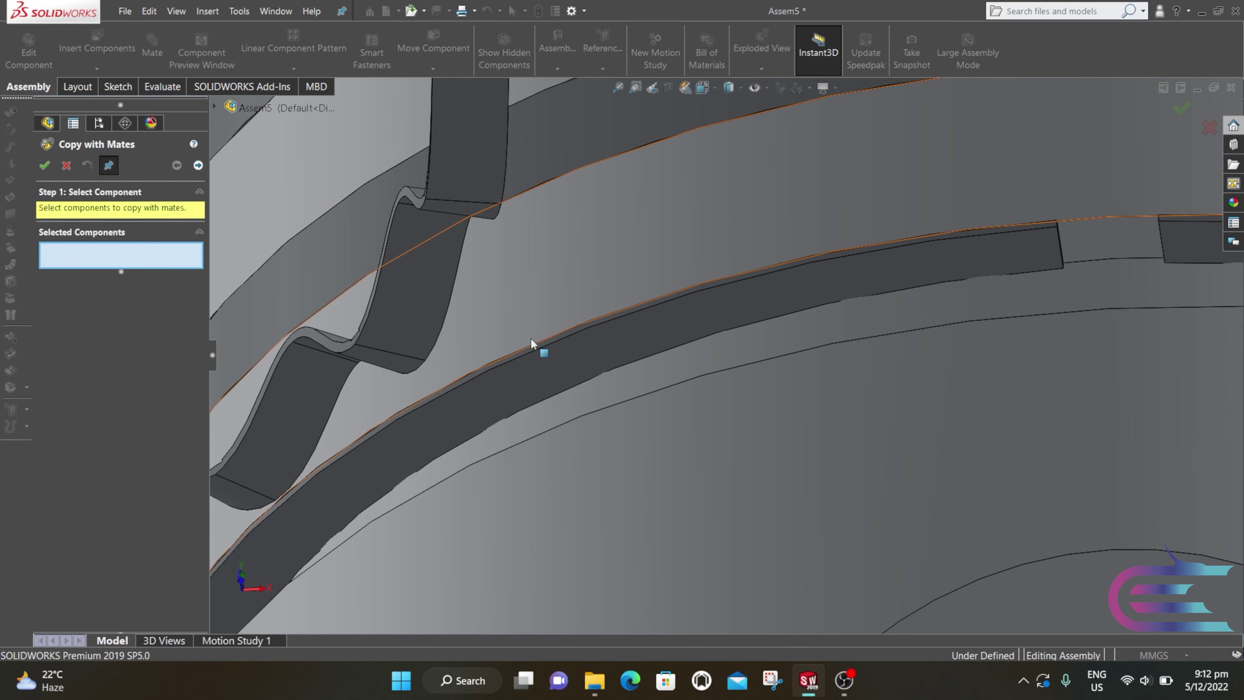
{"action": "left_click", "coordinate": [582, 341]}
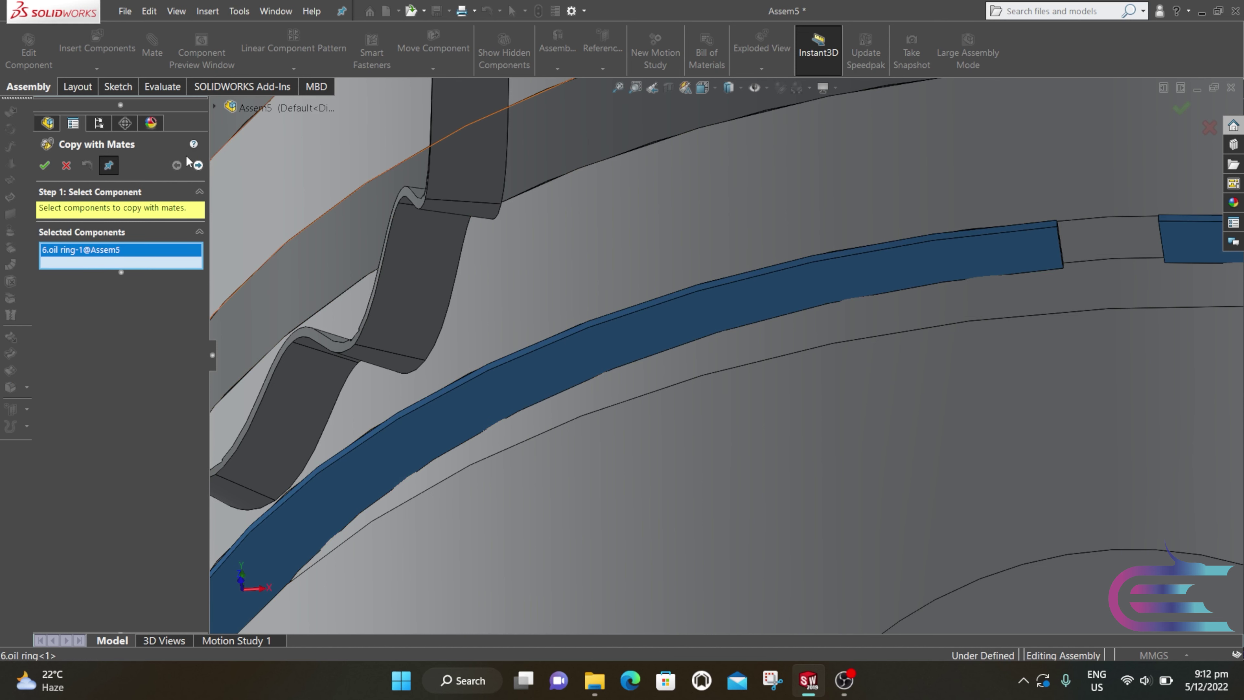
{"action": "left_click", "coordinate": [198, 166]}
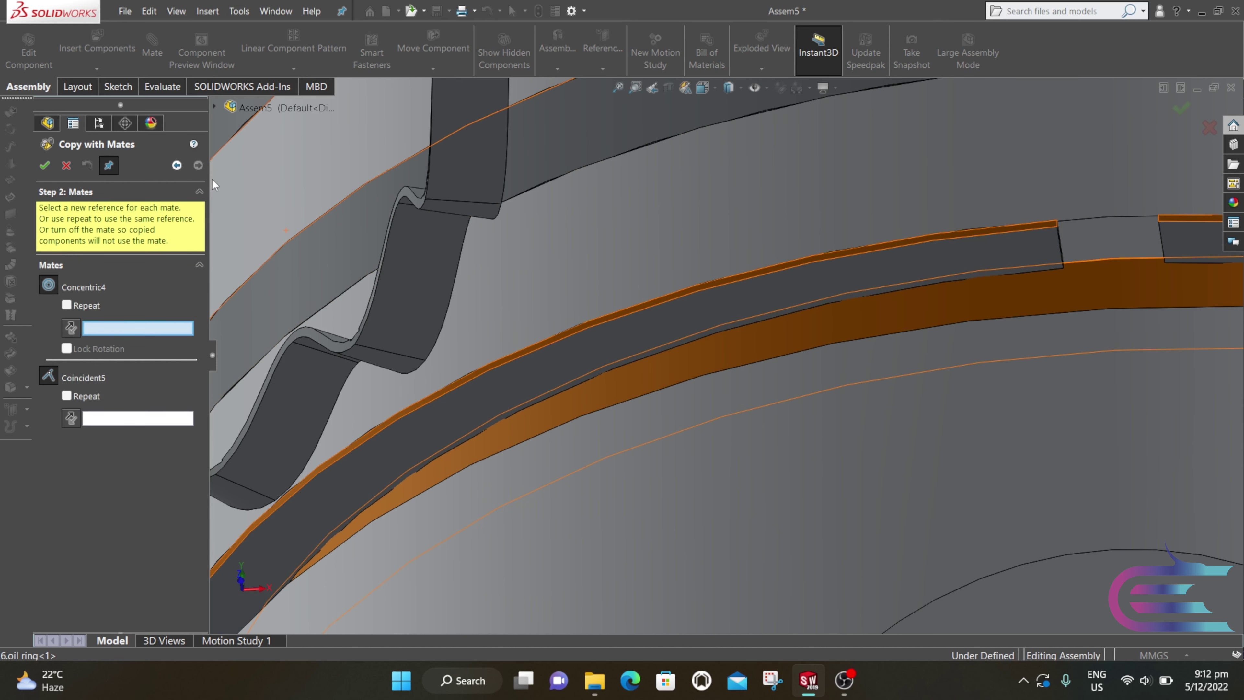
{"action": "left_click", "coordinate": [658, 371]}
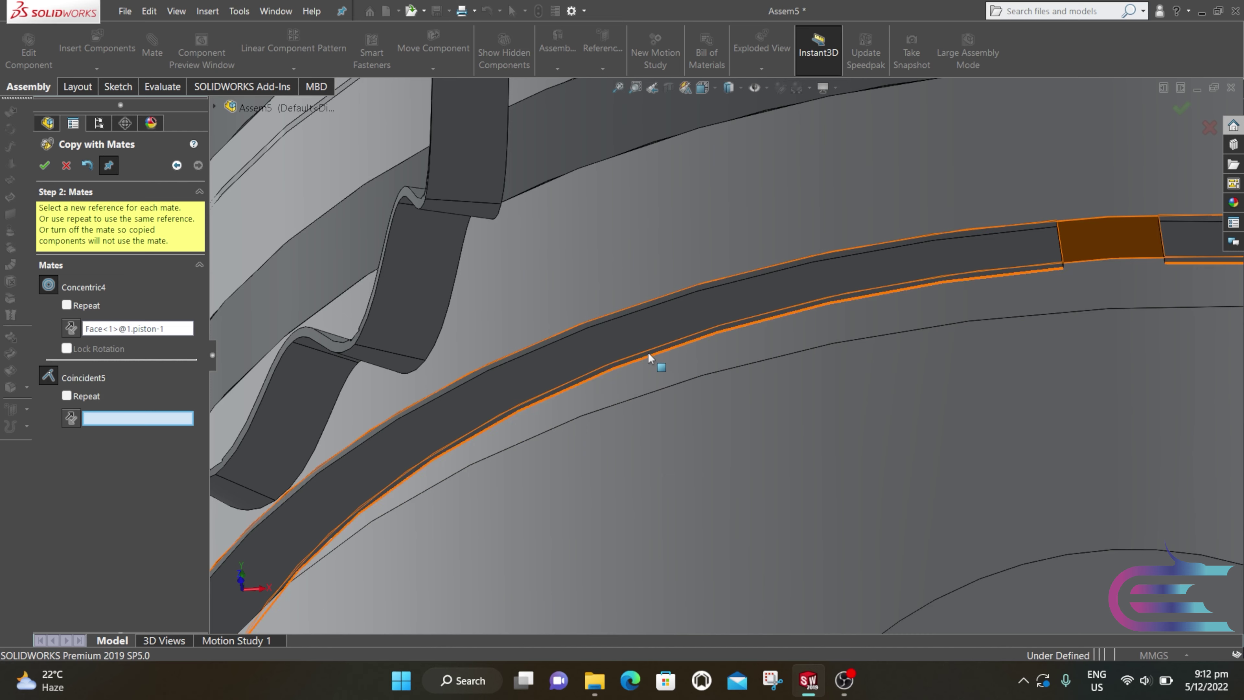
{"action": "middle_click_drag", "start_coordinate": [649, 358], "coordinate": [626, 526]}
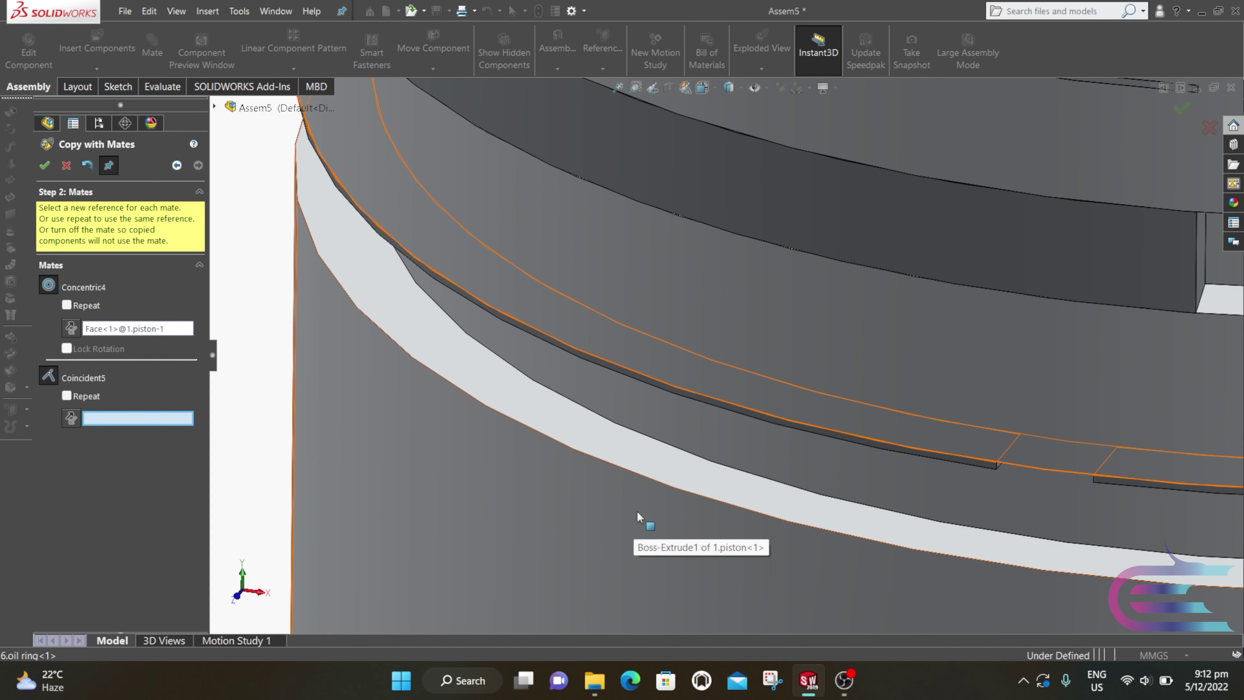
{"action": "left_click", "coordinate": [642, 457]}
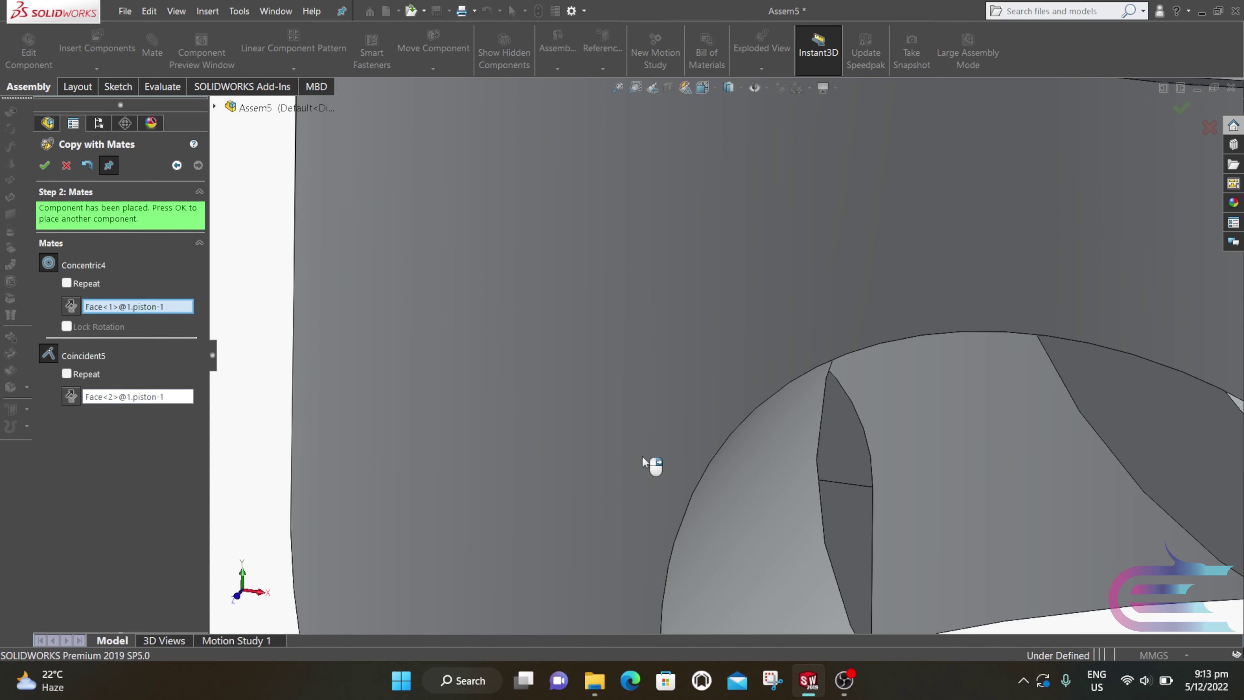
{"action": "scroll", "coordinate": [642, 457], "scroll_direction": "up", "scroll_amount": 5}
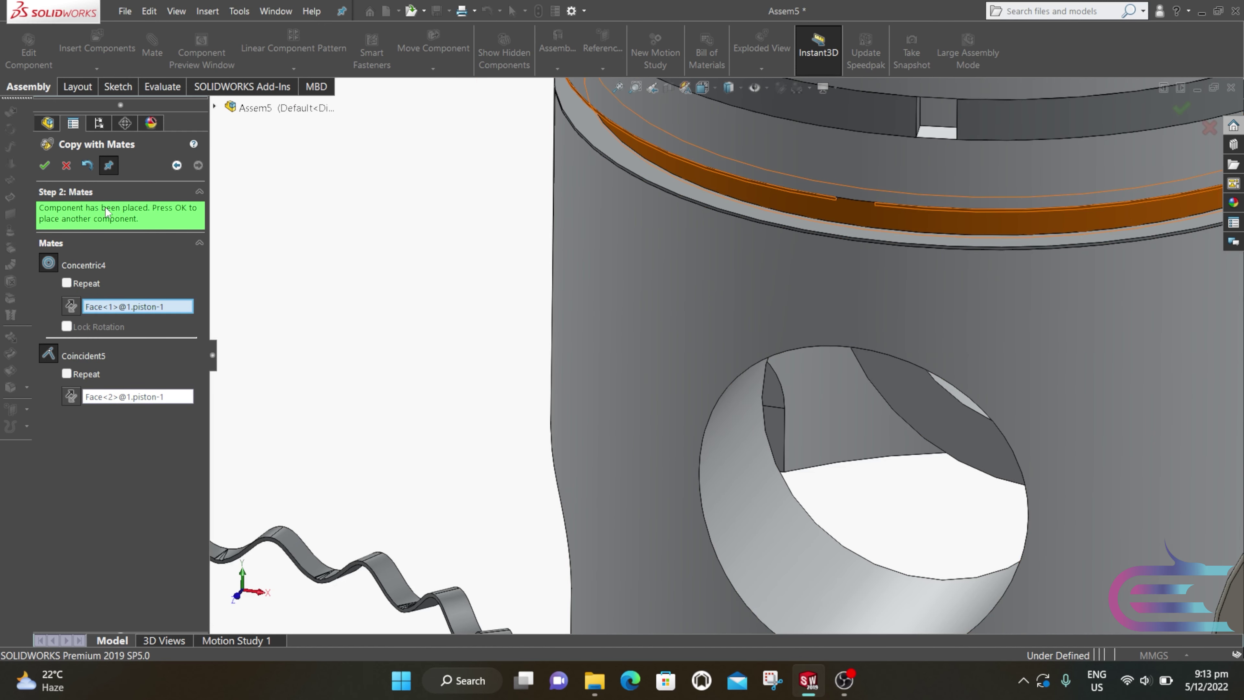
{"action": "left_click", "coordinate": [44, 165]}
{"action": "scroll", "coordinate": [417, 402], "scroll_direction": "up", "scroll_amount": 4}
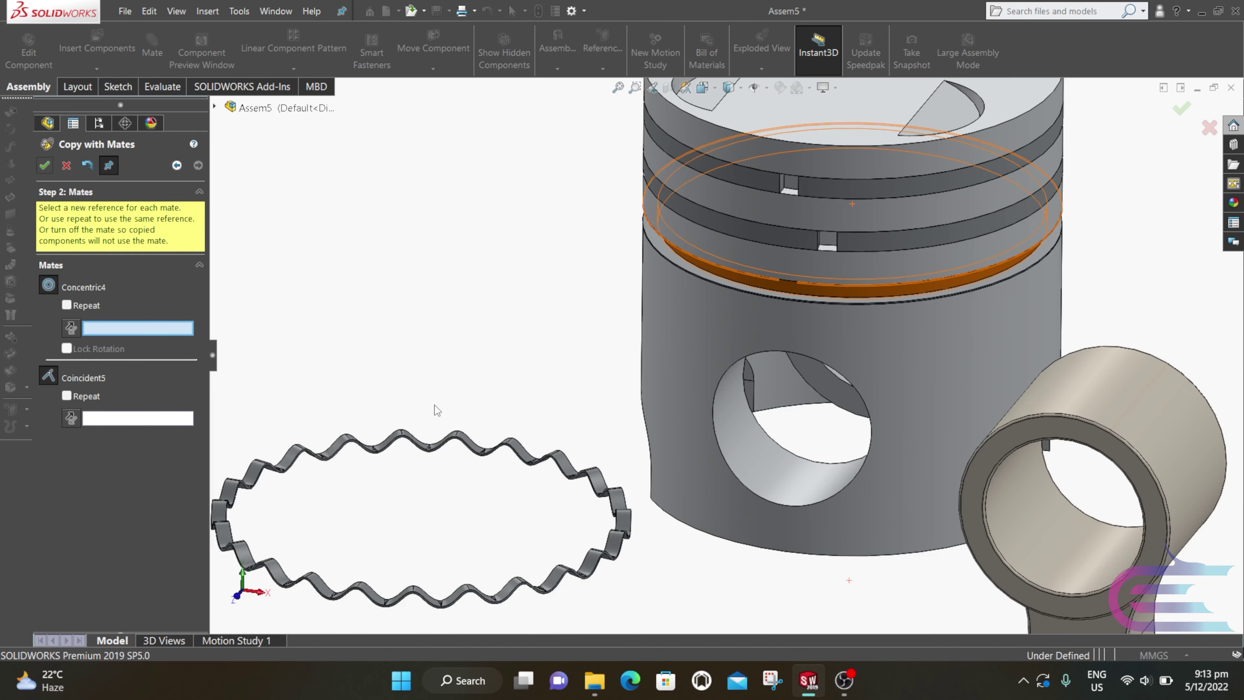
- Mate the wavy expander concentric with the piston's oil-ring groove face
{"action": "left_click", "coordinate": [64, 166]}
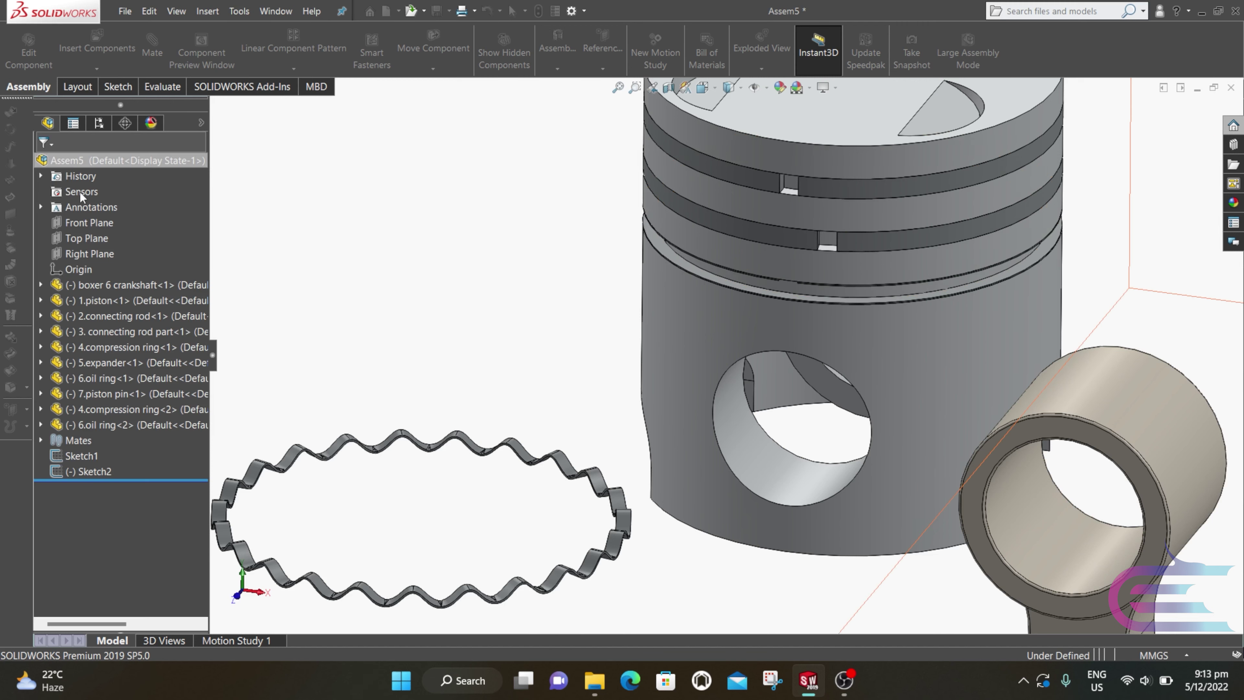
{"action": "scroll", "coordinate": [449, 508], "scroll_direction": "down", "scroll_amount": 5}
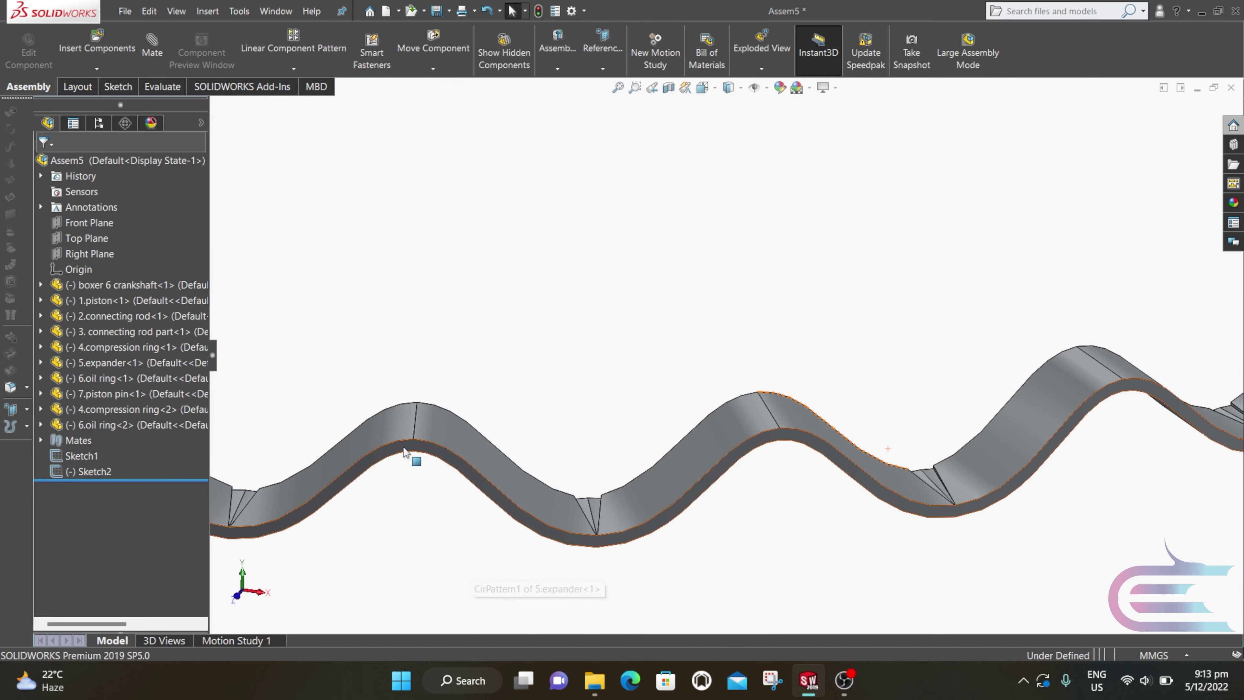
{"action": "left_click", "coordinate": [414, 456]}
{"action": "scroll", "coordinate": [637, 343], "scroll_direction": "up", "scroll_amount": 5}
{"action": "scroll", "coordinate": [849, 333], "scroll_direction": "up", "scroll_amount": 3}
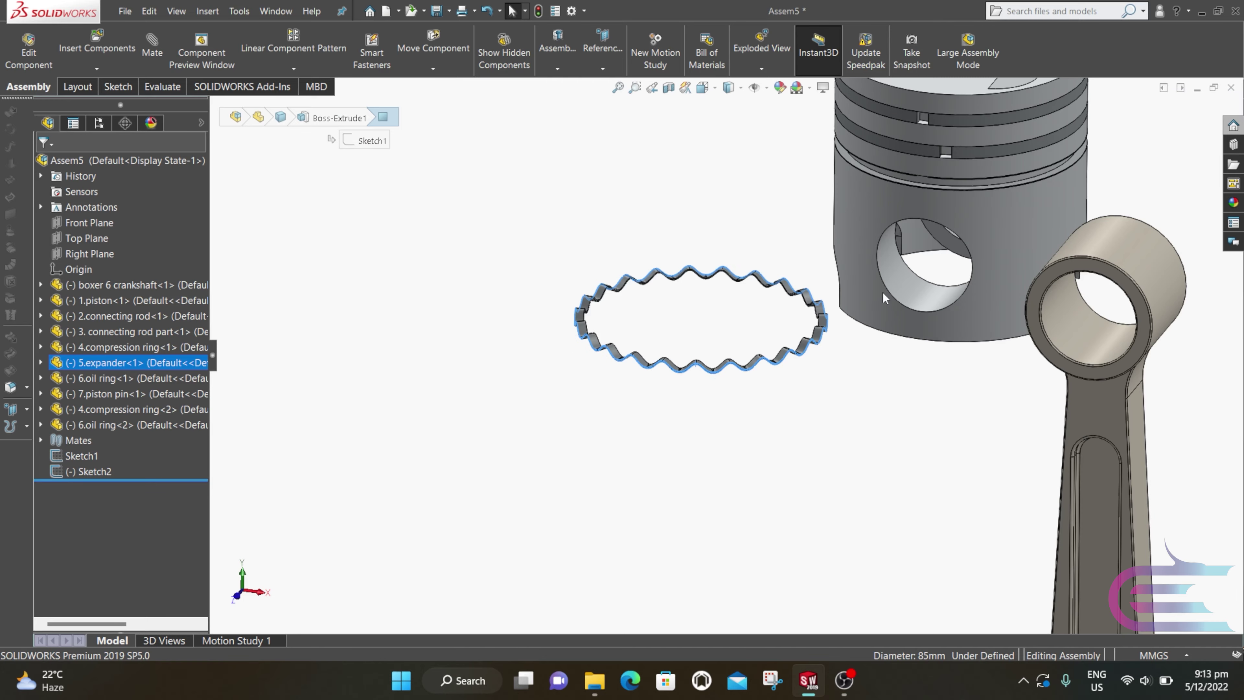
{"action": "scroll", "coordinate": [979, 163], "scroll_direction": "down", "scroll_amount": 10}
{"action": "left_click", "coordinate": [776, 383], "text": "ctrl"}
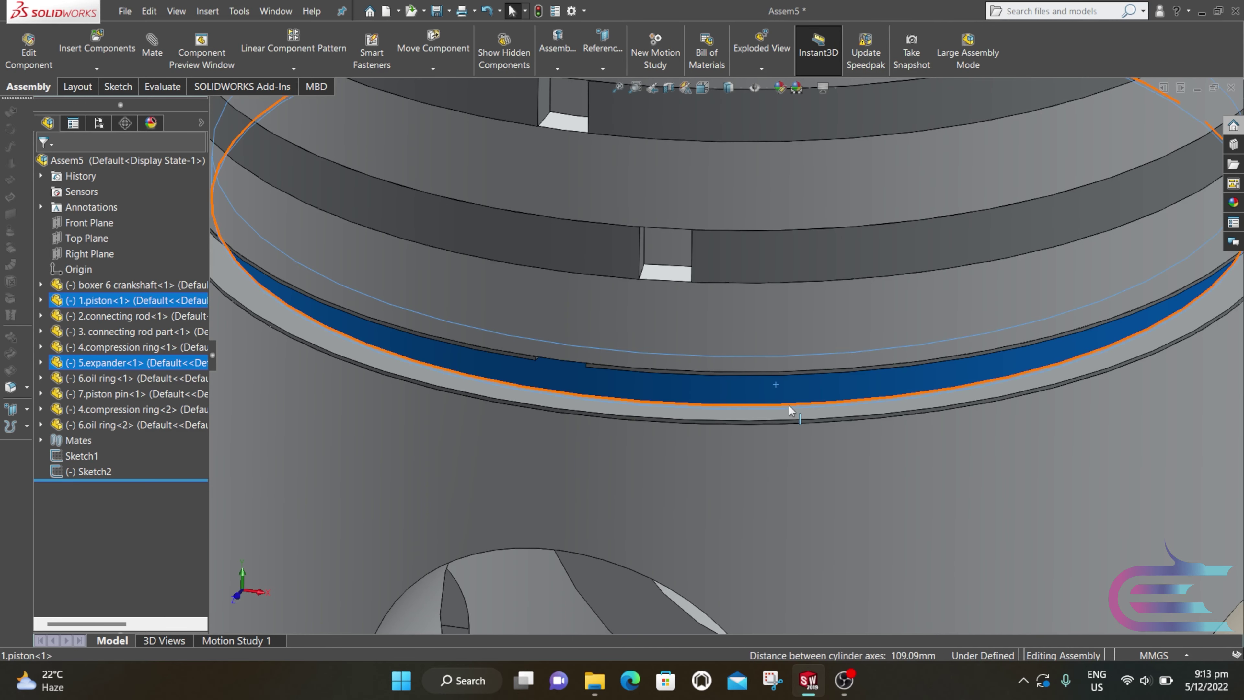
{"action": "left_click", "coordinate": [153, 49]}
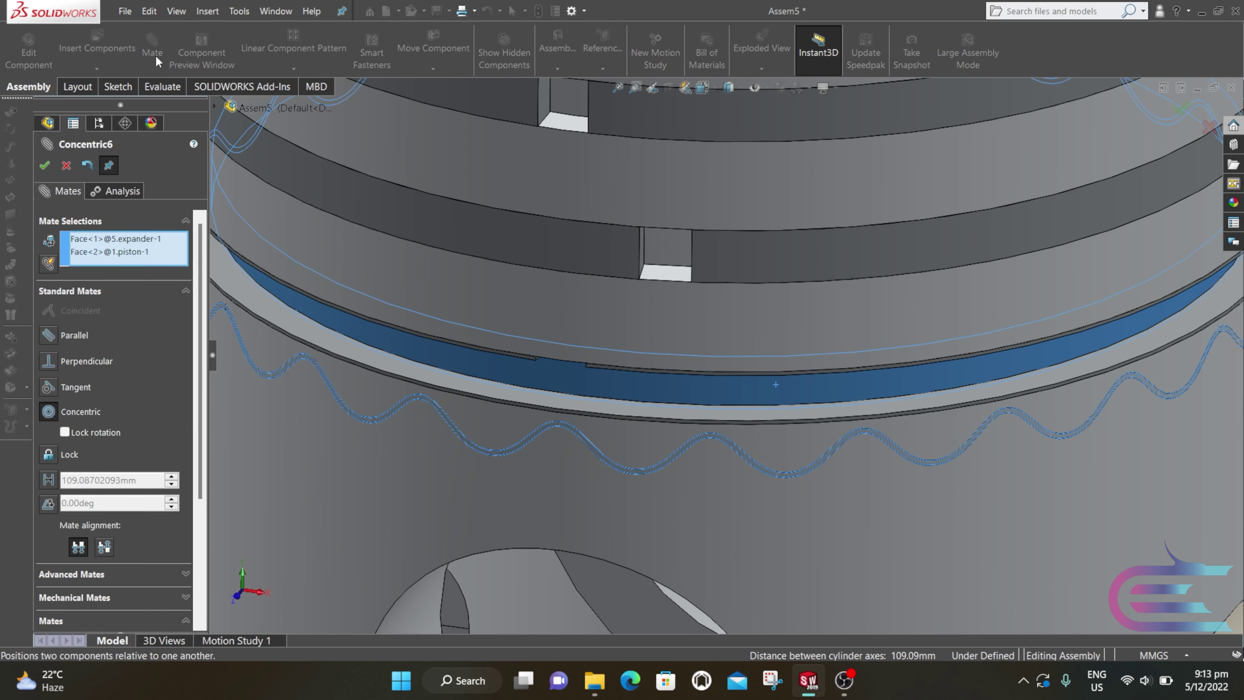
{"action": "left_click", "coordinate": [44, 166]}
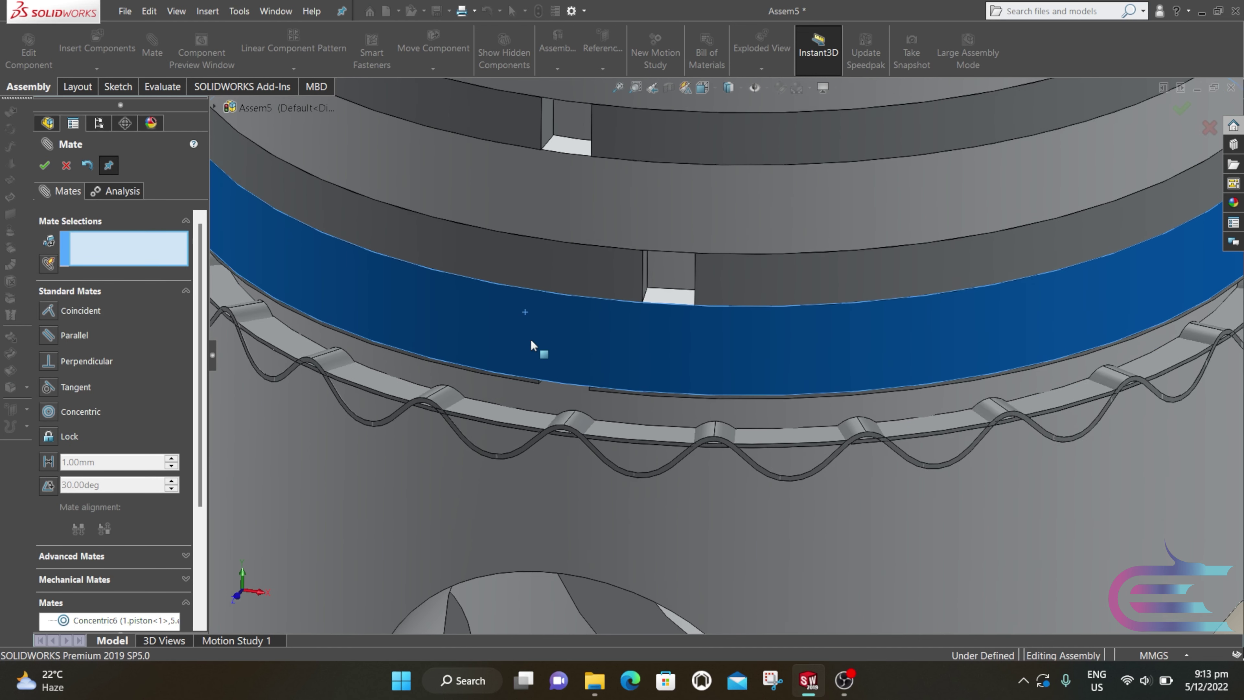
- Make an expander edge coincident with the oil ring face
{"action": "scroll", "coordinate": [469, 381], "scroll_direction": "down", "scroll_amount": 5}
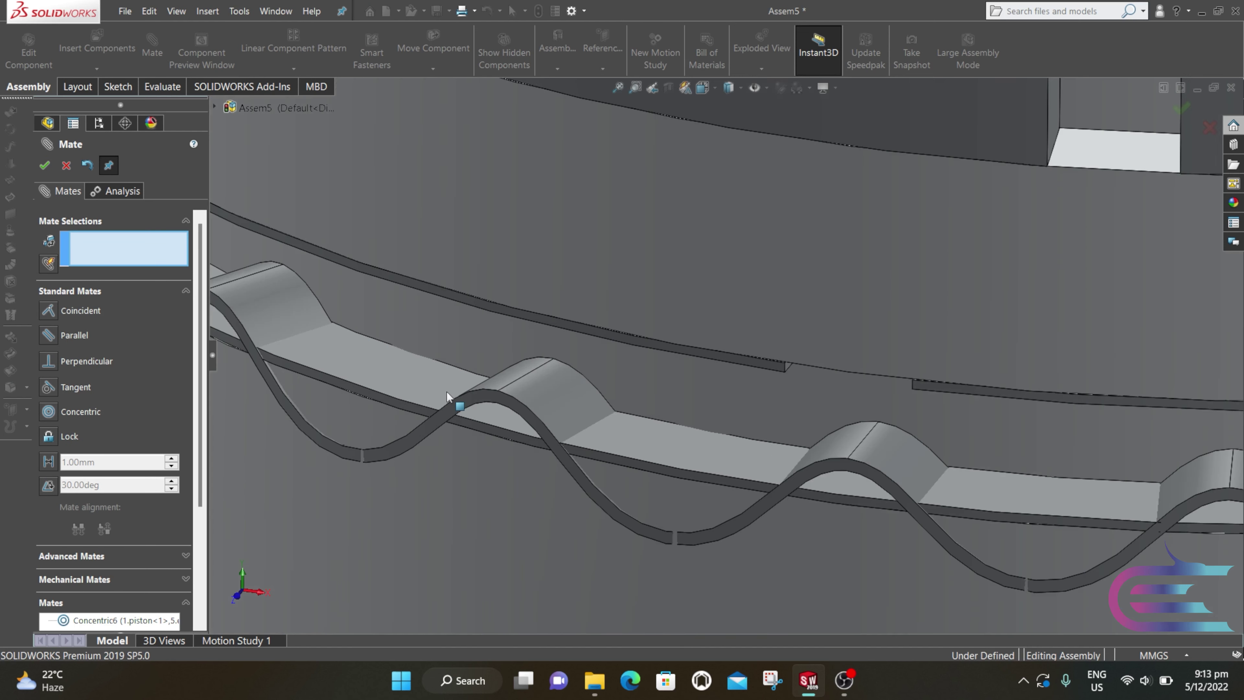
{"action": "left_click", "coordinate": [519, 377]}
{"action": "middle_click_drag", "start_coordinate": [530, 293], "coordinate": [558, 293]}
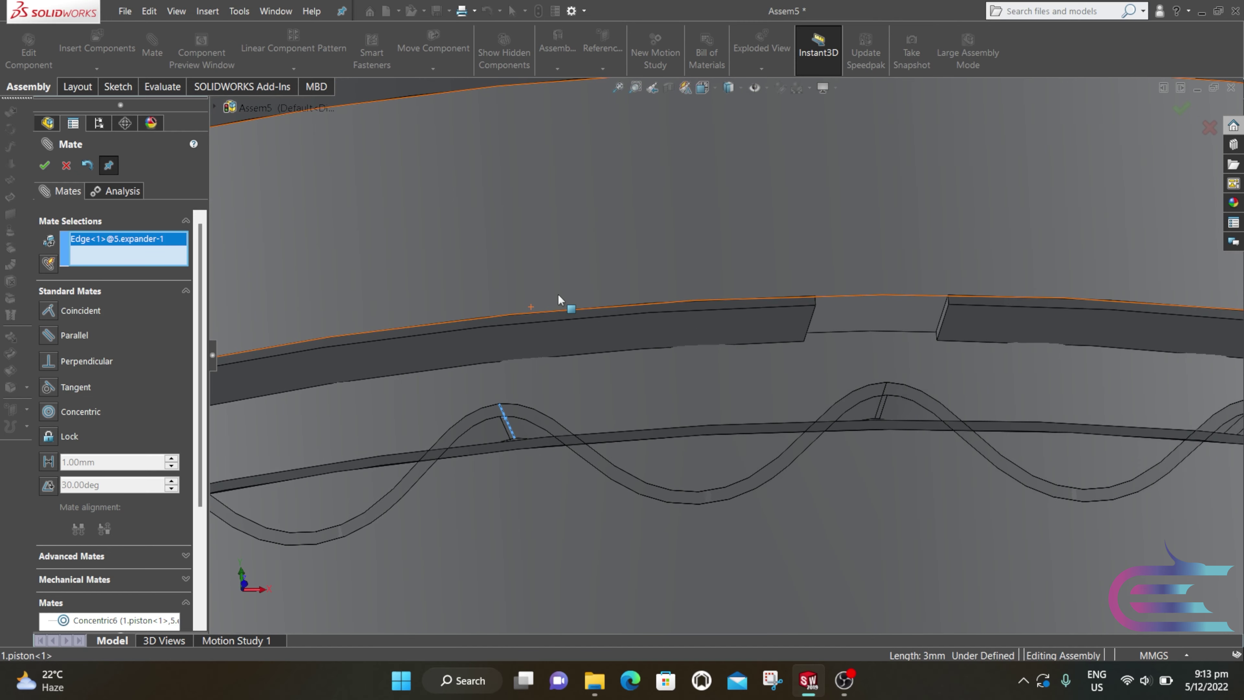
{"action": "left_click", "coordinate": [558, 338]}
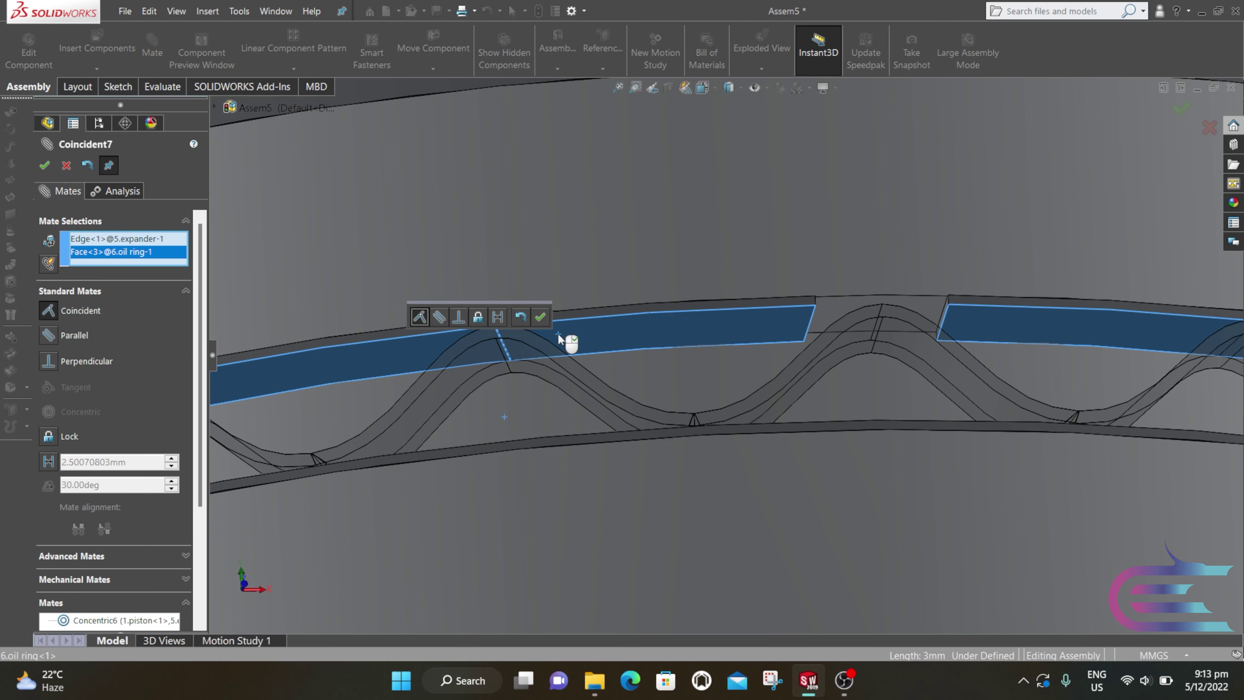
{"action": "left_click", "coordinate": [543, 317]}
{"action": "scroll", "coordinate": [542, 317], "scroll_direction": "up", "scroll_amount": 10}
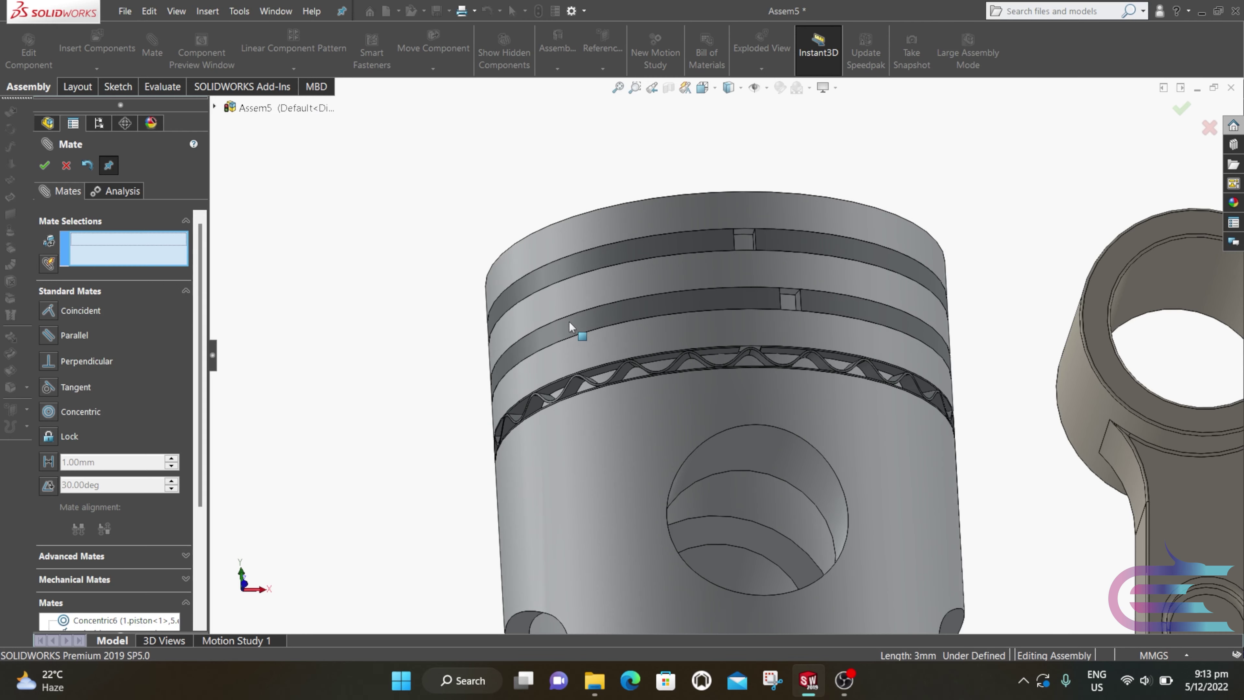
{"action": "middle_click_drag", "start_coordinate": [564, 347], "coordinate": [569, 500]}
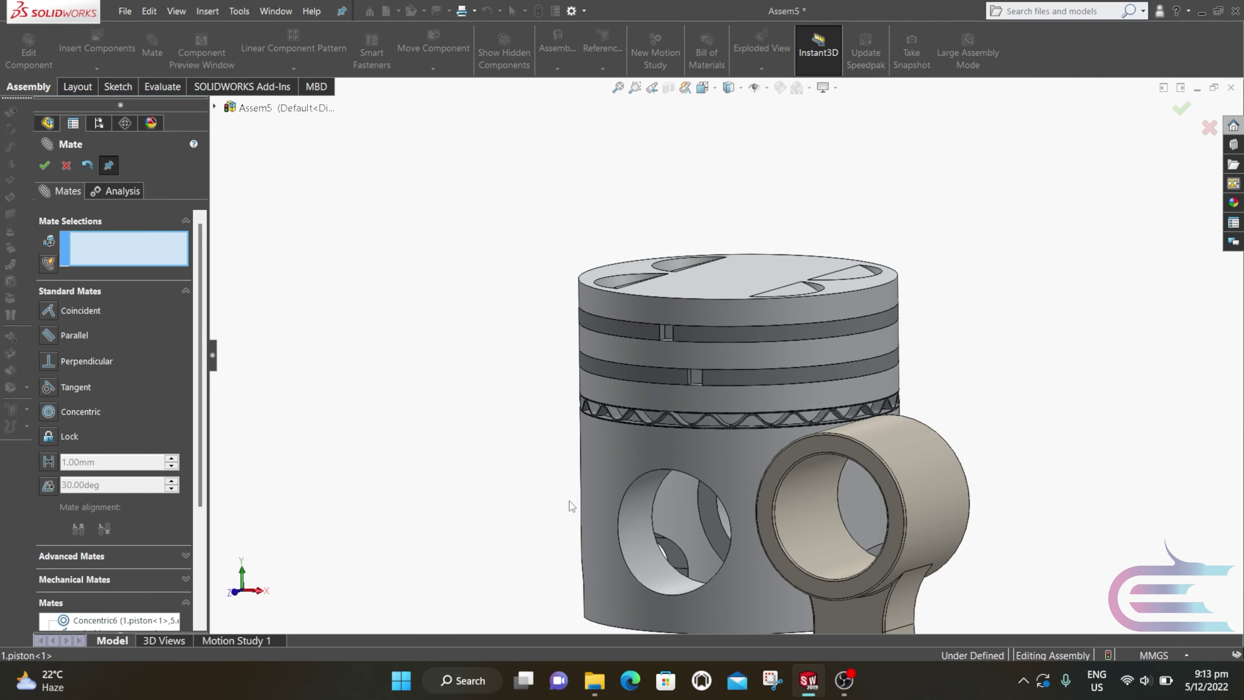
- Mate the piston pin concentric with the piston's pin bore (Concentric7)
{"action": "left_click", "coordinate": [632, 533]}
{"action": "scroll", "coordinate": [632, 533], "scroll_direction": "up", "scroll_amount": 6}
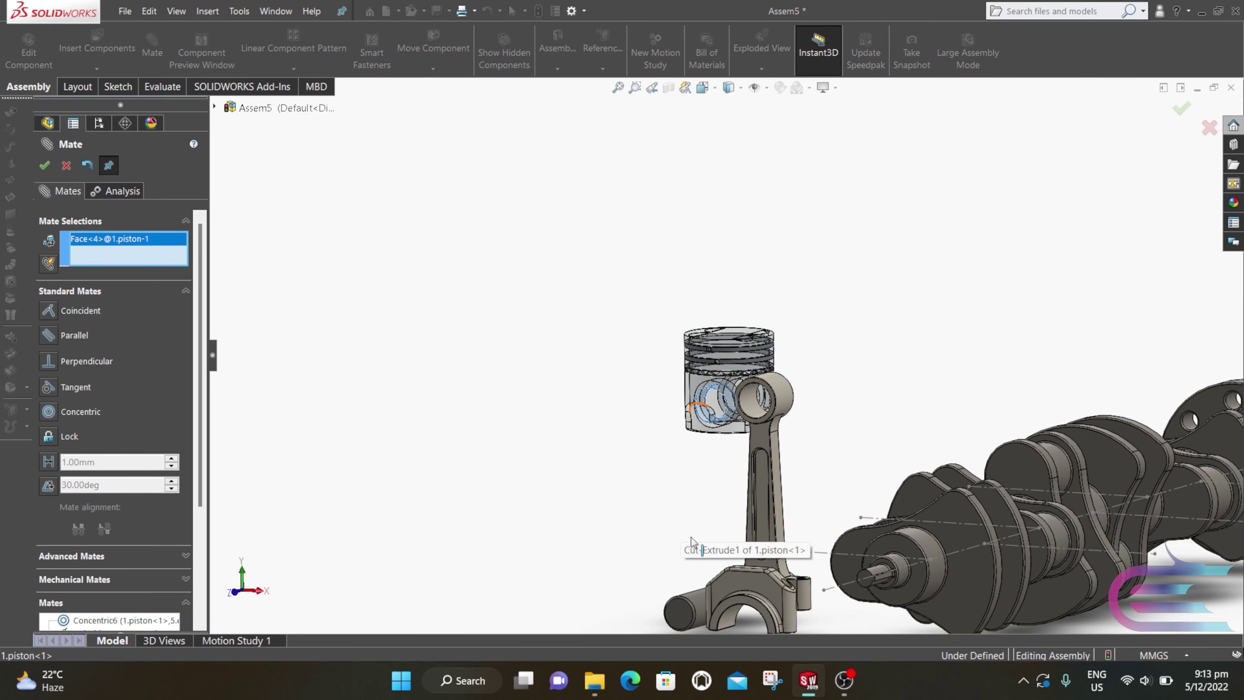
{"action": "middle_click_drag", "start_coordinate": [682, 528], "coordinate": [695, 604]}
{"action": "left_click", "coordinate": [704, 586]}
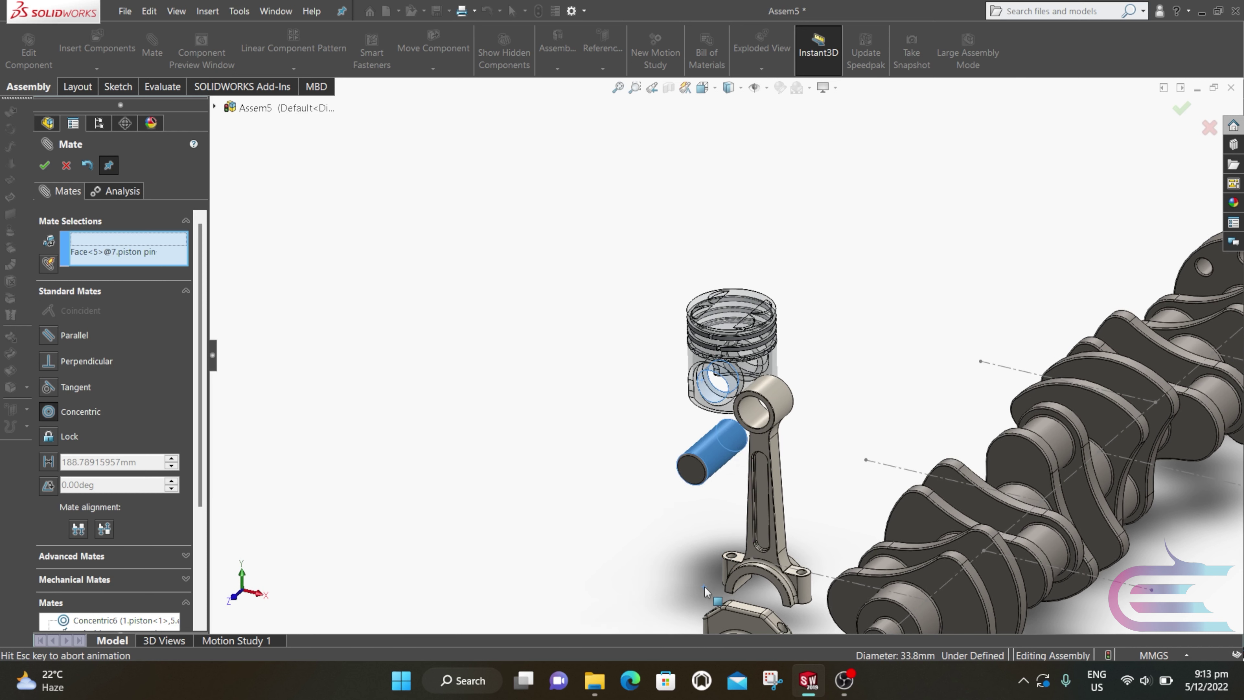
{"action": "left_click", "coordinate": [904, 604]}
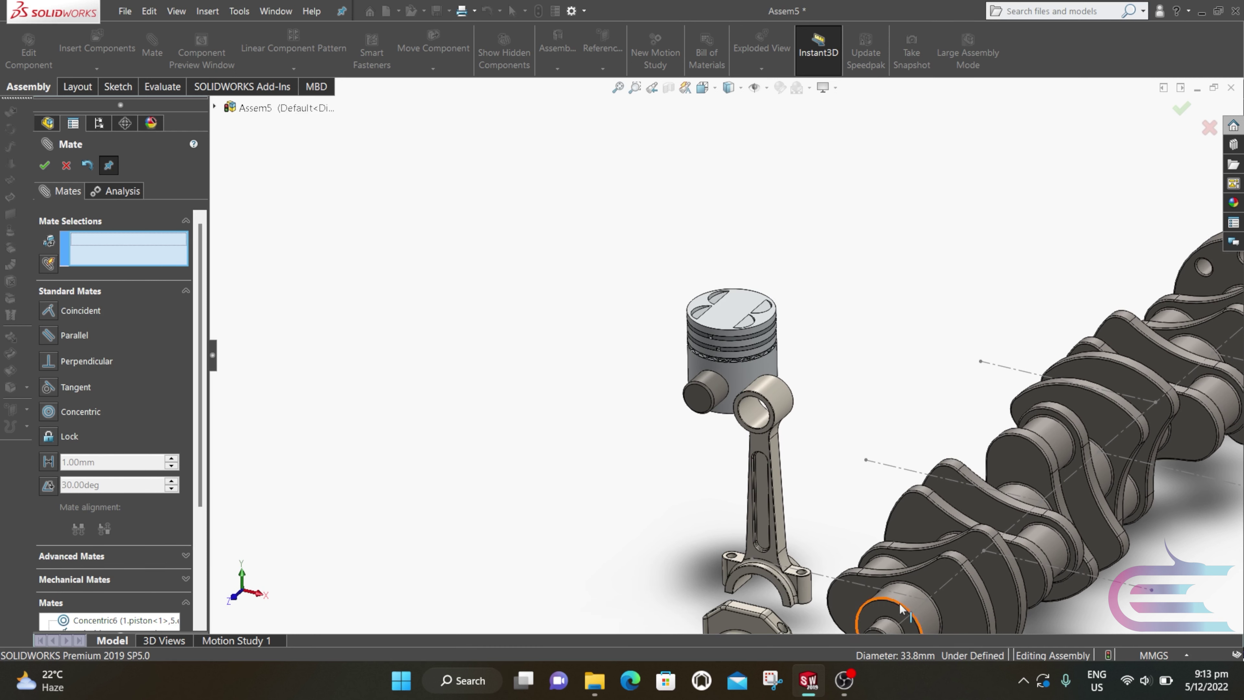
- Make the piston pin's Front Plane coincident with the piston's Front Plane
{"action": "left_click", "coordinate": [68, 166]}
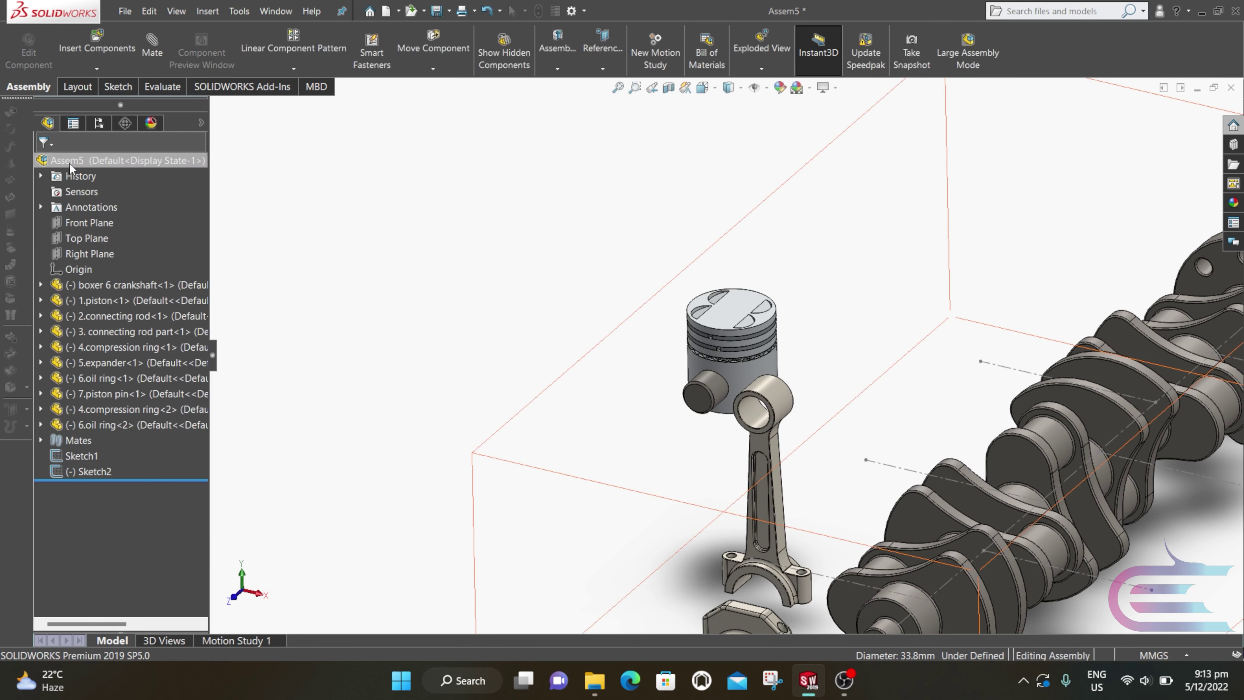
{"action": "left_click", "coordinate": [41, 300]}
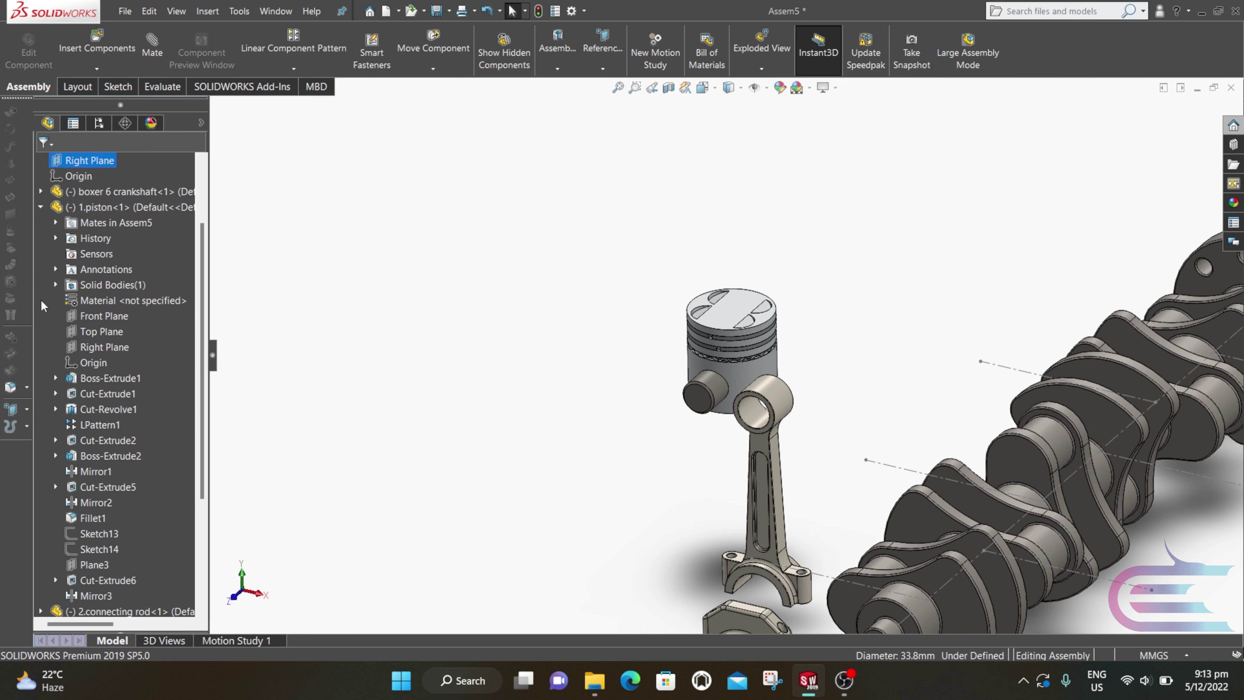
{"action": "left_click", "coordinate": [104, 316]}
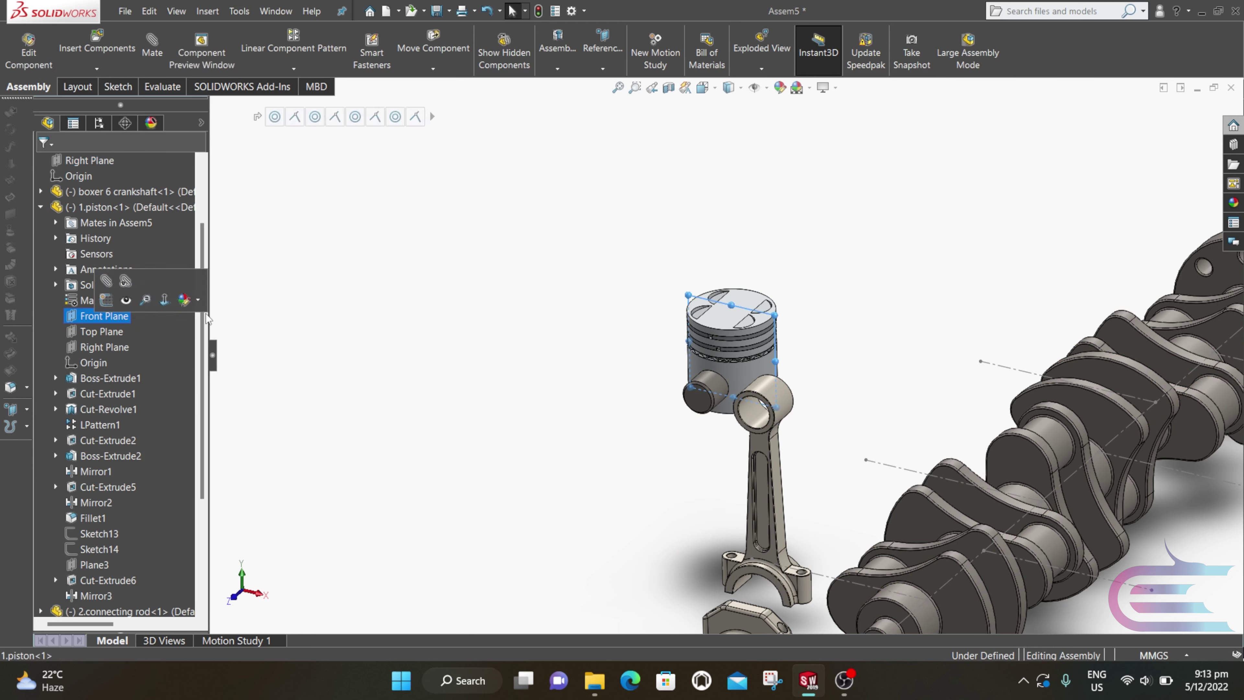
{"action": "scroll", "coordinate": [205, 391], "scroll_direction": "down", "scroll_amount": 3}
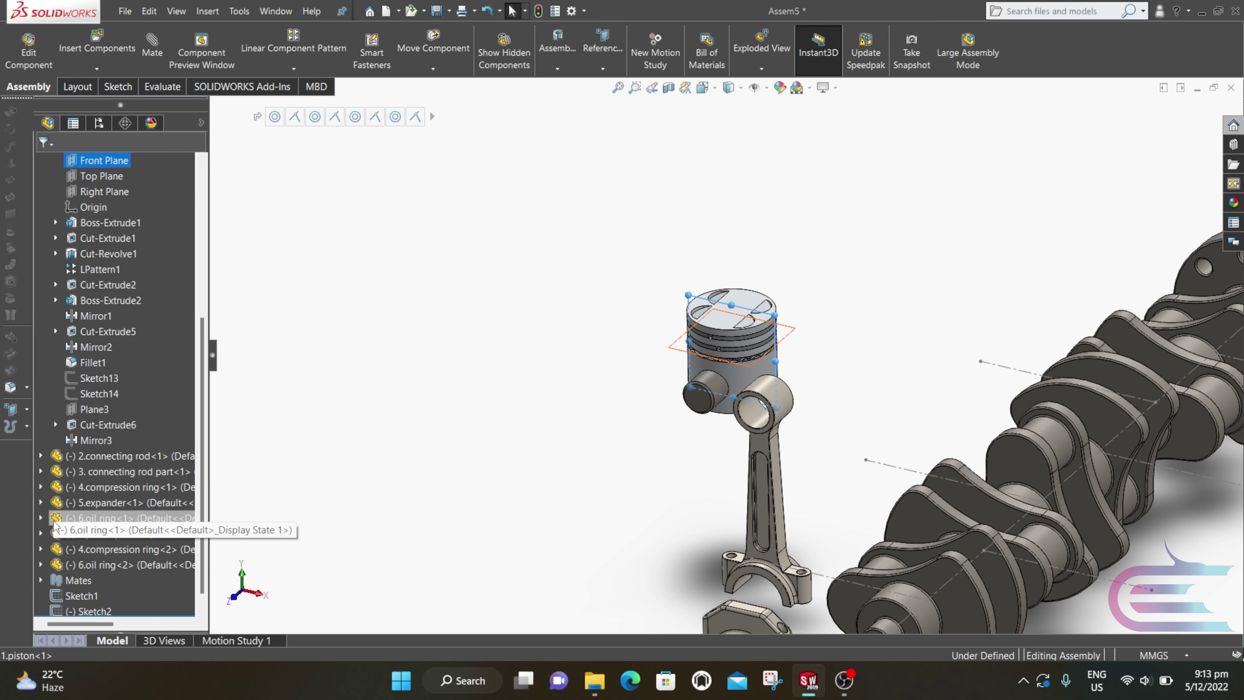
{"action": "left_click", "coordinate": [41, 534]}
{"action": "left_click", "coordinate": [87, 519]}
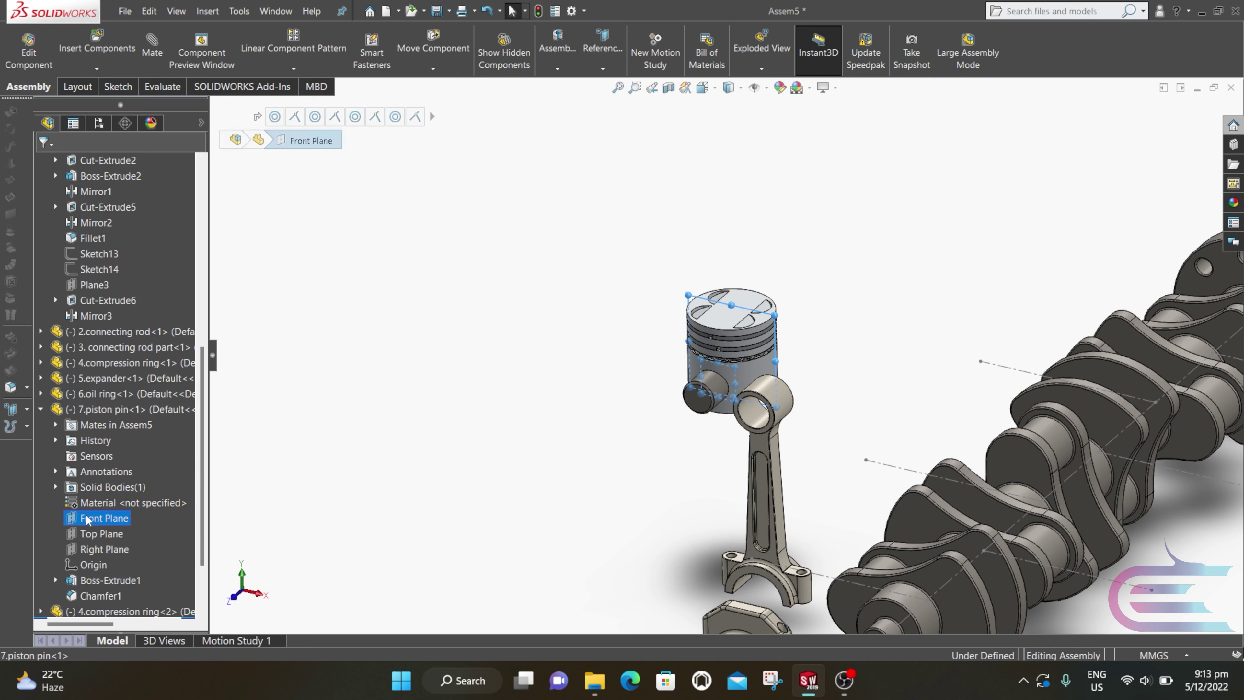
{"action": "left_click", "coordinate": [146, 54]}
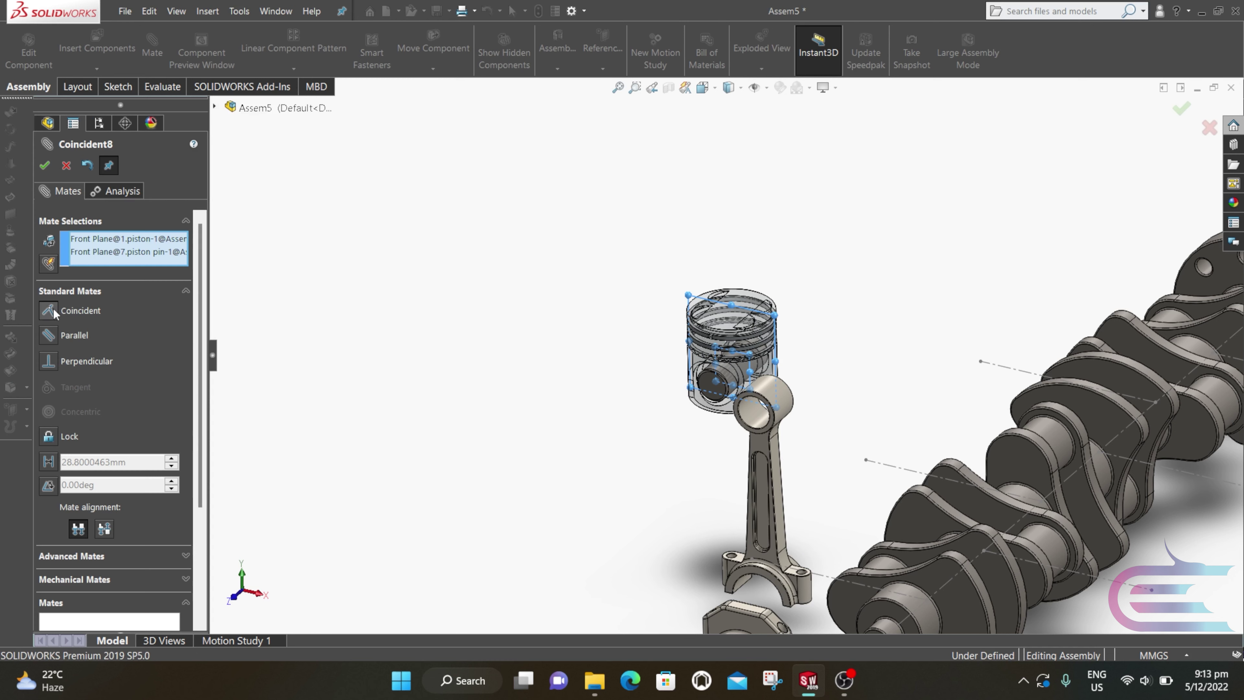
{"action": "left_click", "coordinate": [45, 166]}
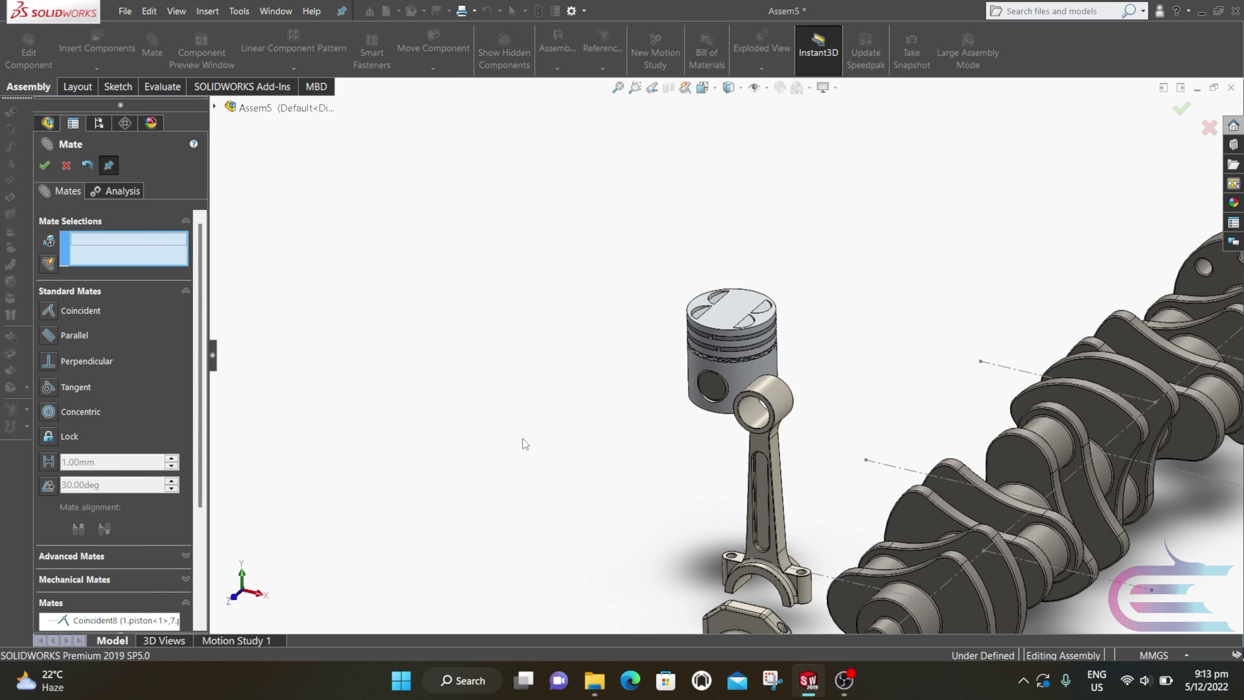
- Mate the connecting rod's small-end bore concentric with the piston pin face (Concentric8)
{"action": "middle_click_drag", "start_coordinate": [657, 458], "coordinate": [672, 362]}
{"action": "scroll", "coordinate": [672, 361], "scroll_direction": "down", "scroll_amount": 4}
{"action": "left_click", "coordinate": [751, 385]}
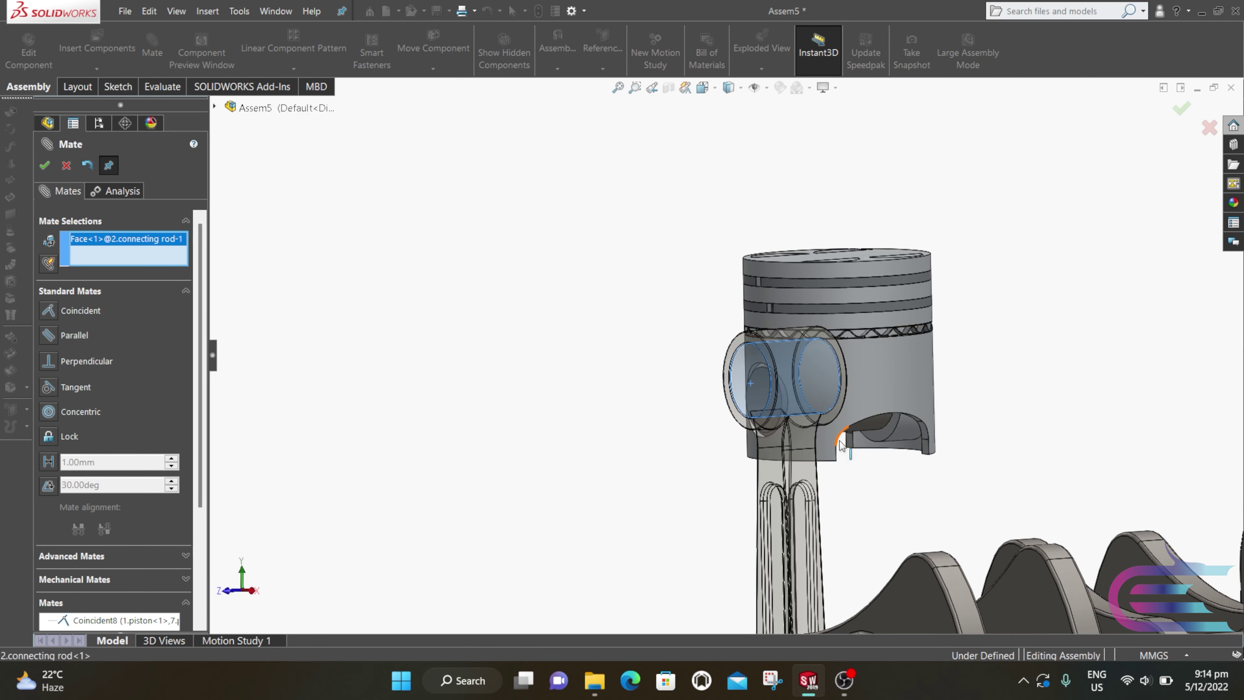
{"action": "middle_click_drag", "start_coordinate": [751, 385], "coordinate": [810, 396]}
{"action": "left_click", "coordinate": [803, 391]}
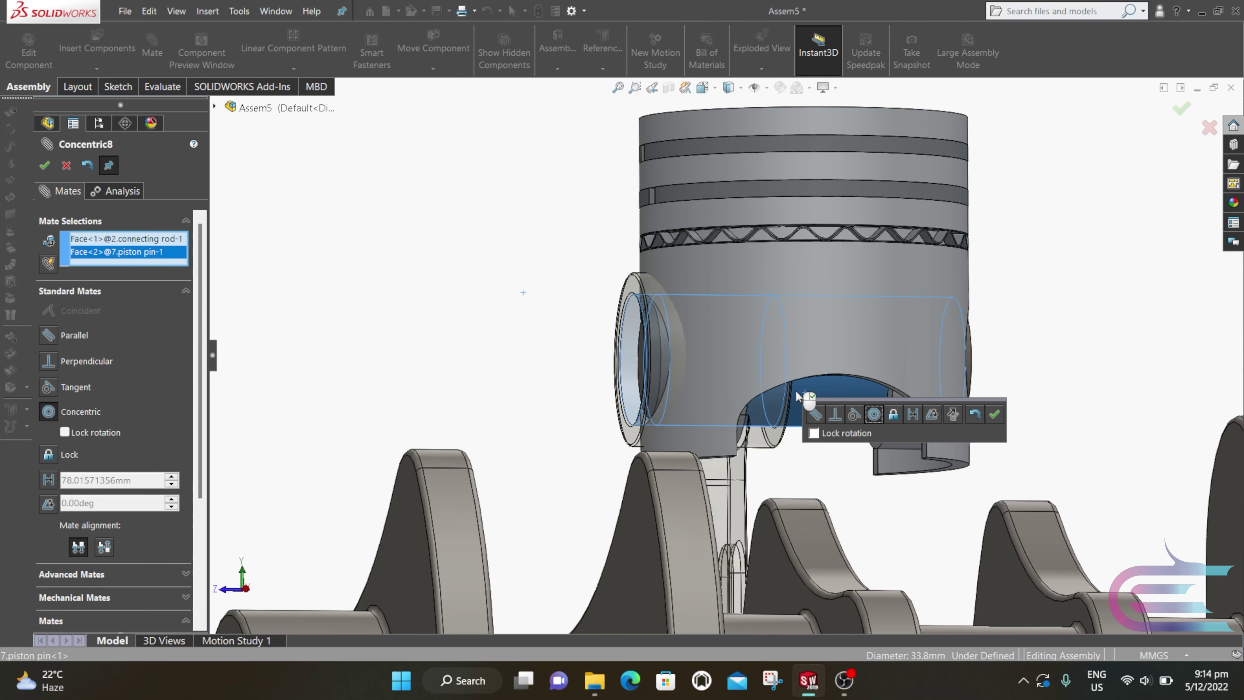
{"action": "left_click", "coordinate": [994, 415]}
{"action": "middle_click_drag", "start_coordinate": [895, 422], "coordinate": [604, 395]}
{"action": "scroll", "coordinate": [604, 394], "scroll_direction": "up", "scroll_amount": 4}
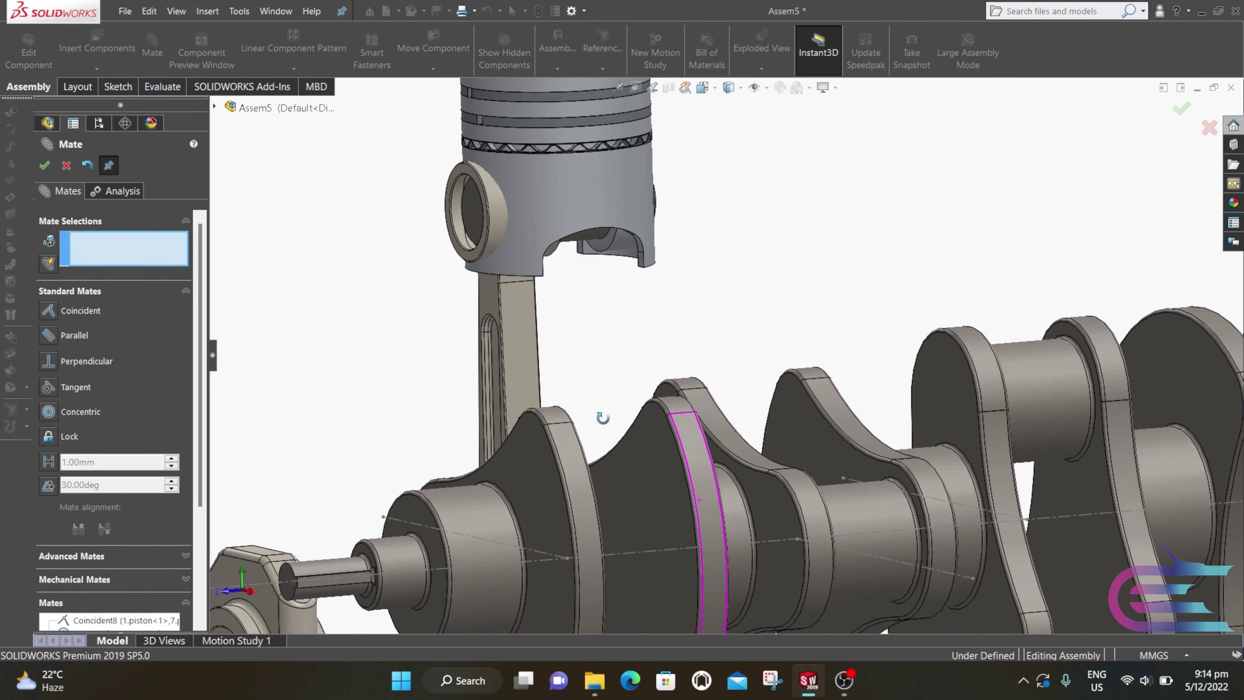
{"action": "scroll", "coordinate": [505, 244], "scroll_direction": "down", "scroll_amount": 6}
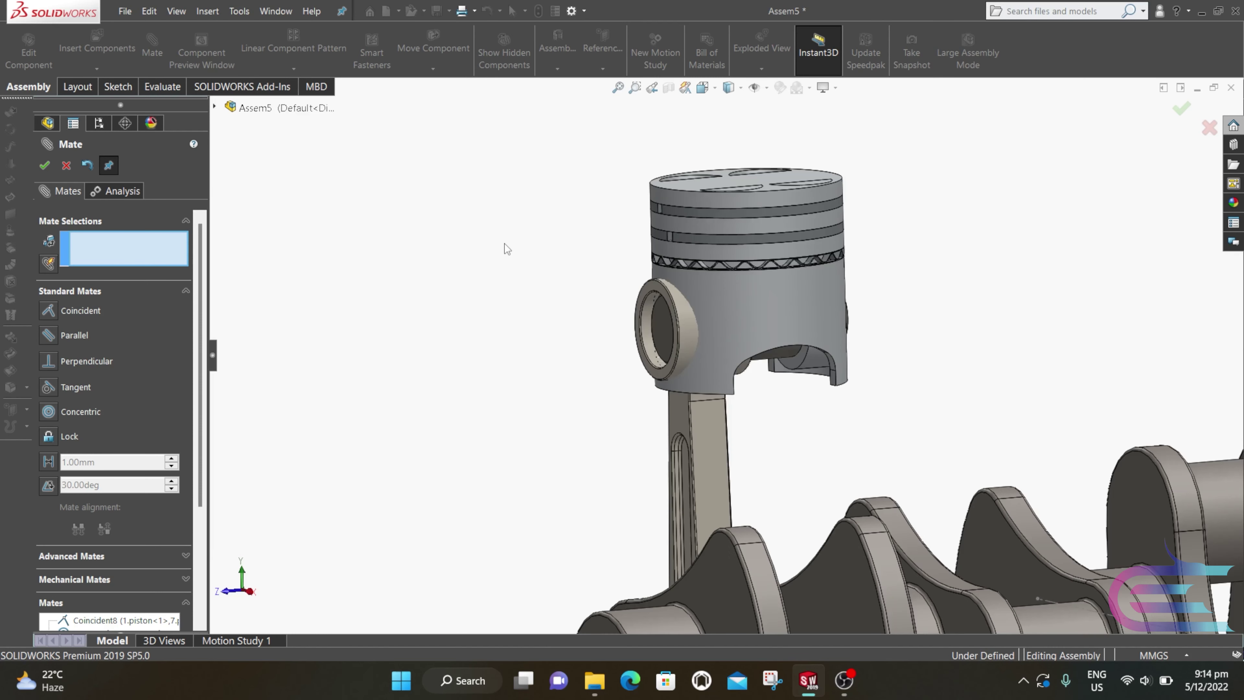
{"action": "left_click", "coordinate": [65, 168]}
- Make 2.connecting rod's Front Plane coincident with the piston's Front Plane (Coincident9)
{"action": "left_click", "coordinate": [96, 316]}
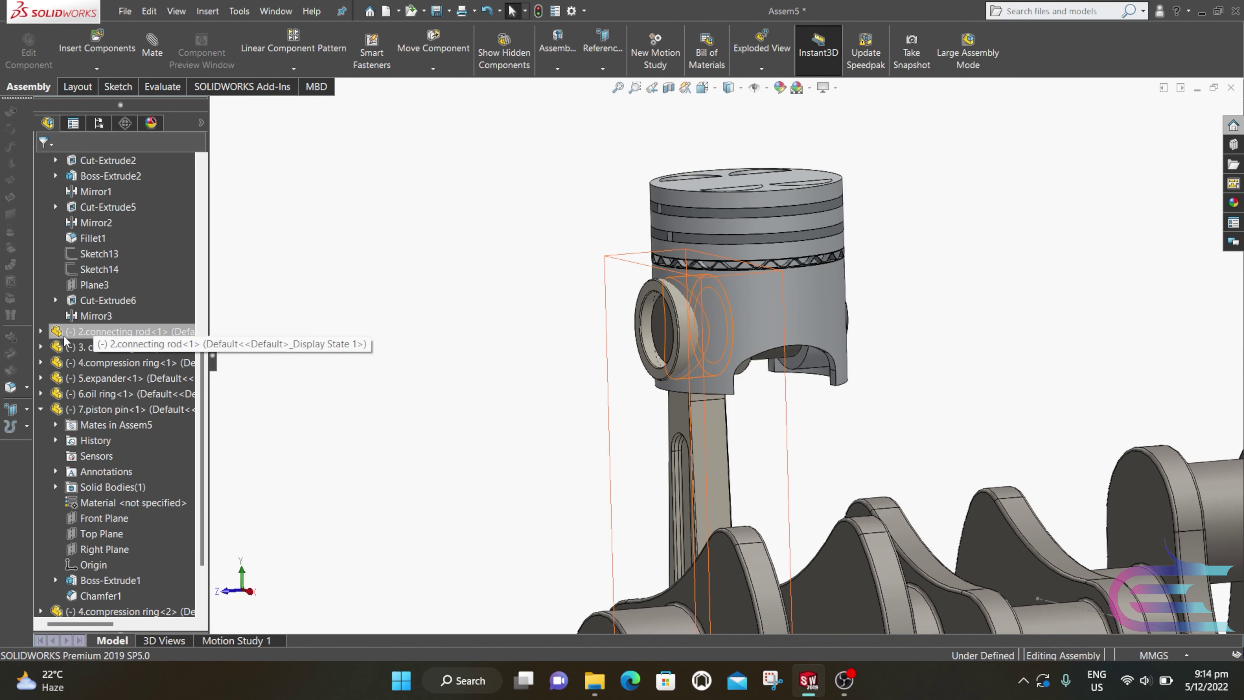
{"action": "left_click", "coordinate": [40, 332]}
{"action": "left_click", "coordinate": [88, 288]}
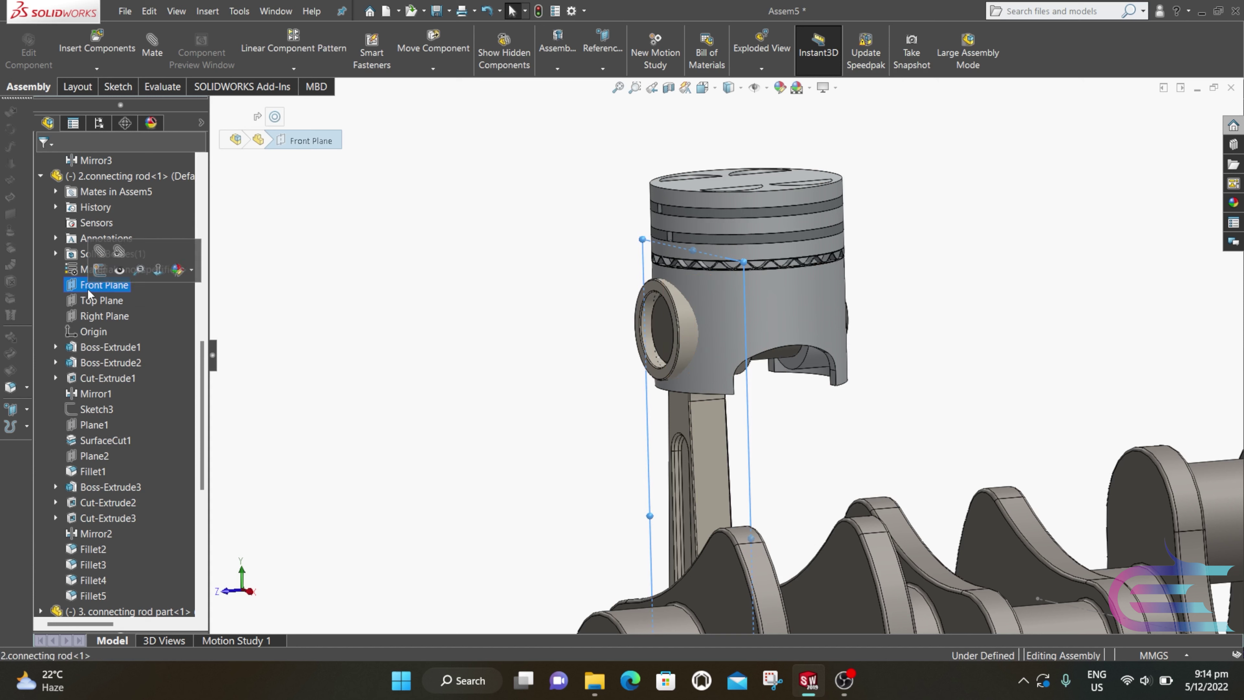
{"action": "left_click_drag", "start_coordinate": [204, 351], "coordinate": [206, 196]}
{"action": "left_click", "coordinate": [103, 347], "text": "ctrl"}
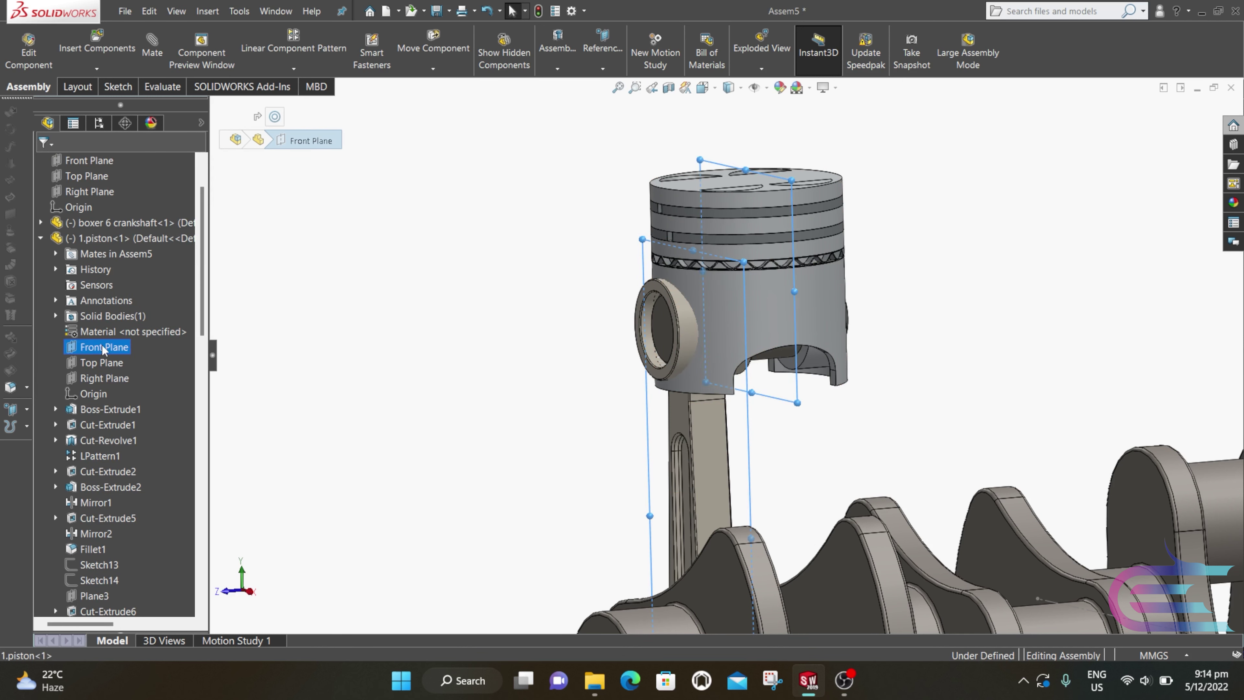
{"action": "left_click", "coordinate": [152, 53]}
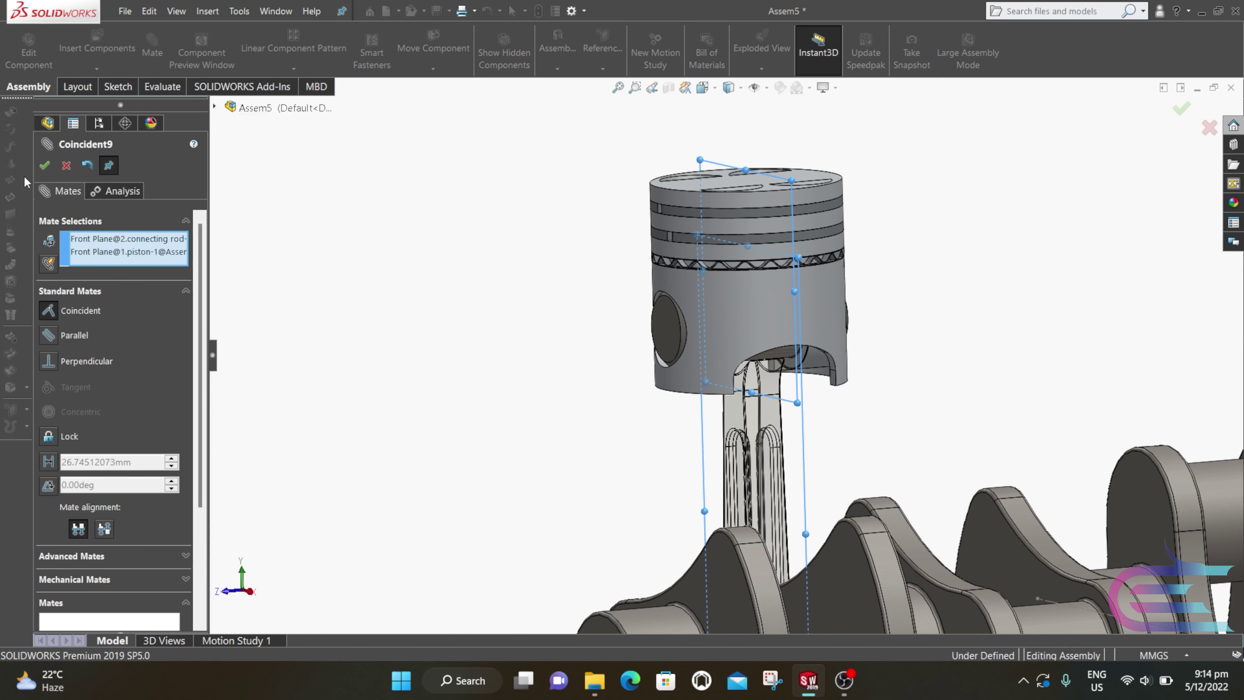
{"action": "left_click", "coordinate": [45, 166]}
{"action": "scroll", "coordinate": [499, 324], "scroll_direction": "up", "scroll_amount": 2}
- Rotate the rod cap upright using Move with Triad
{"action": "middle_click_drag", "start_coordinate": [500, 323], "coordinate": [545, 387]}
{"action": "key", "text": "Escape"}
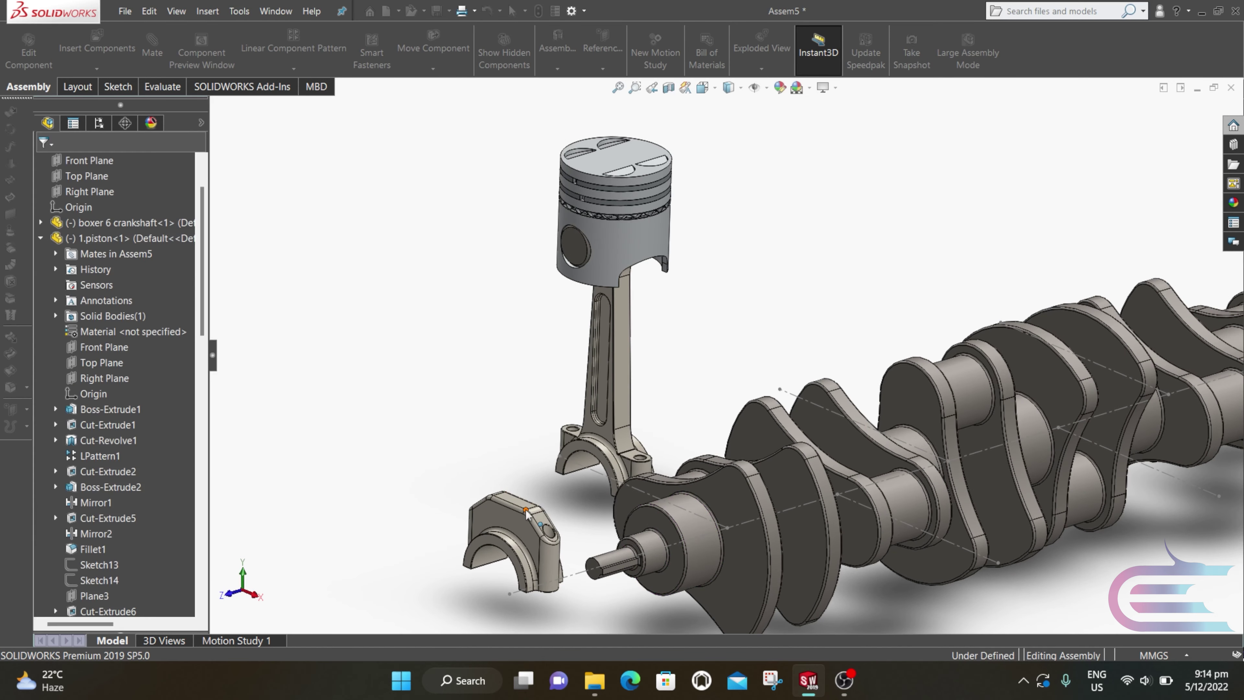
{"action": "scroll", "coordinate": [543, 431], "scroll_direction": "down", "scroll_amount": 5}
{"action": "right_click", "coordinate": [548, 455]}
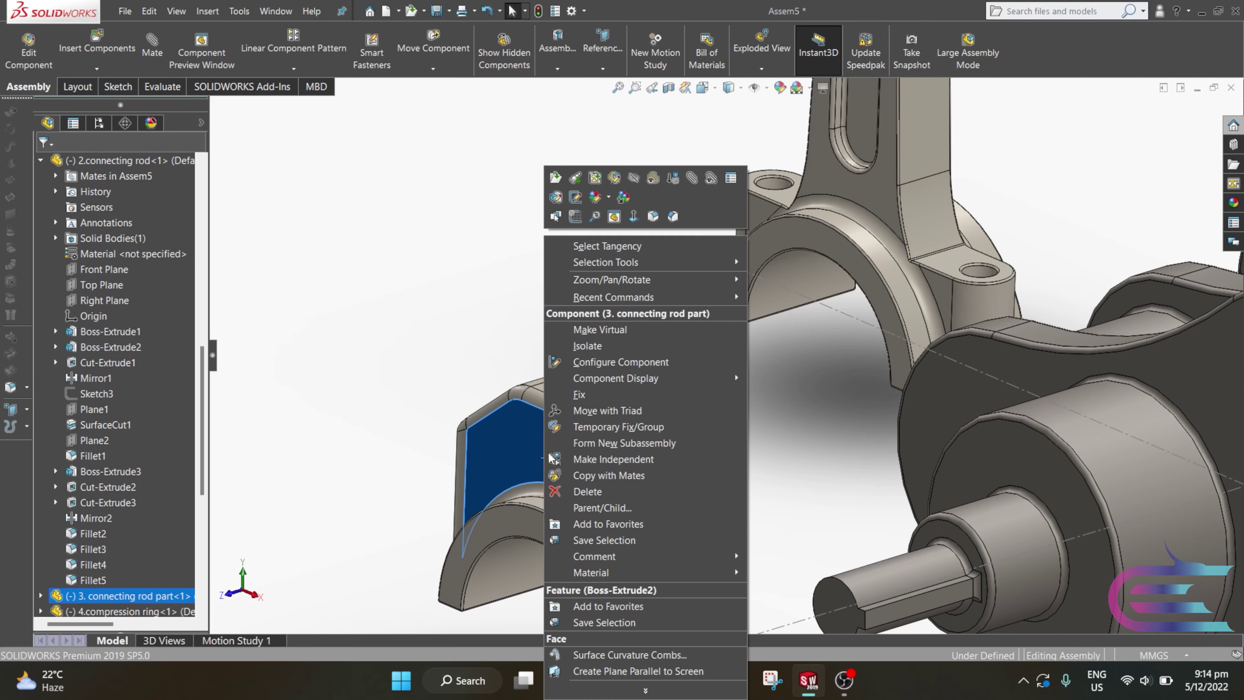
{"action": "left_click", "coordinate": [579, 411]}
{"action": "left_click_drag", "start_coordinate": [651, 598], "coordinate": [647, 460]}
{"action": "key", "text": "Escape"}
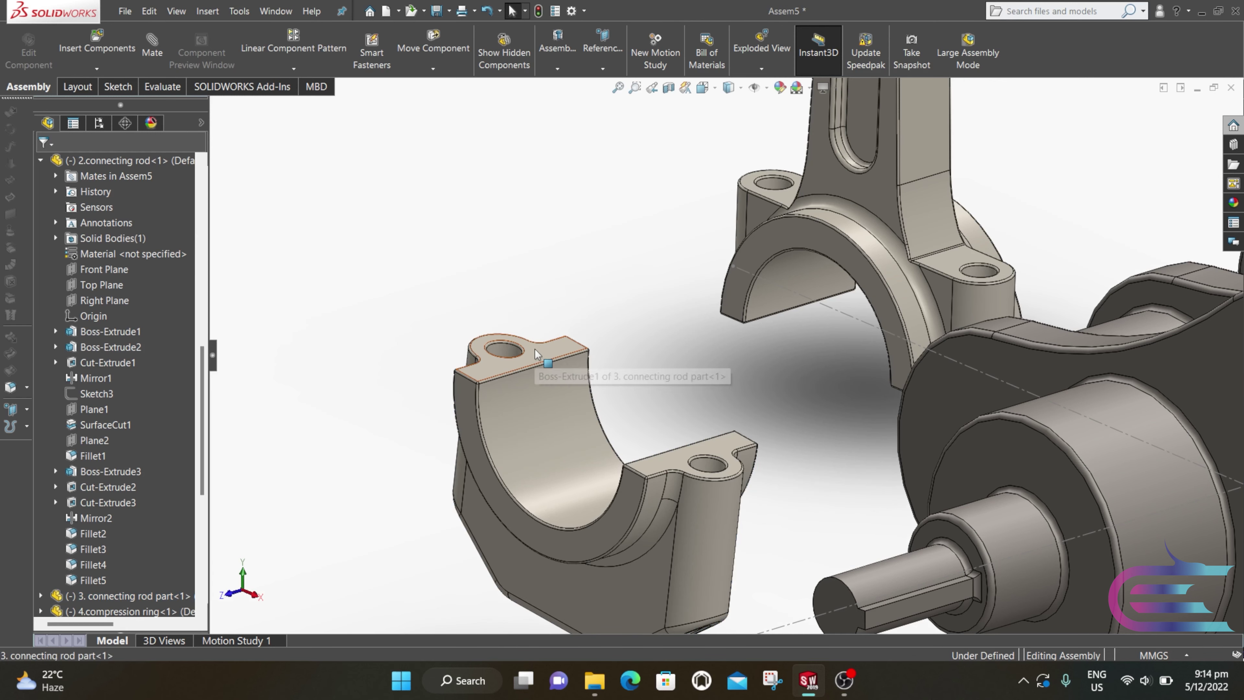
- Select the rod cap's top face and the bottom face of the rod's big end
{"action": "left_click", "coordinate": [557, 343]}
{"action": "middle_click_drag", "start_coordinate": [715, 316], "coordinate": [742, 341]}
{"action": "scroll", "coordinate": [731, 326], "scroll_direction": "down", "scroll_amount": 3}
{"action": "left_click", "coordinate": [740, 339]}
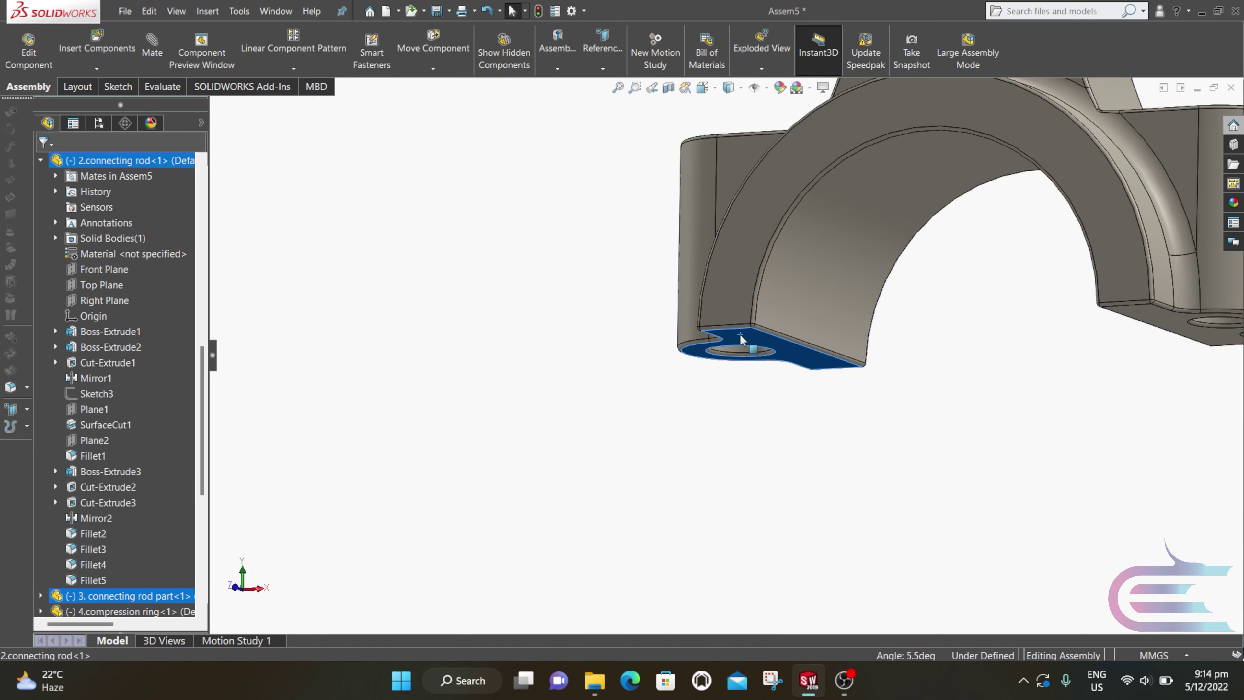
- Mate the cap face coincident with the rod's big-end face (Coincident10)
{"action": "left_click", "coordinate": [148, 57]}
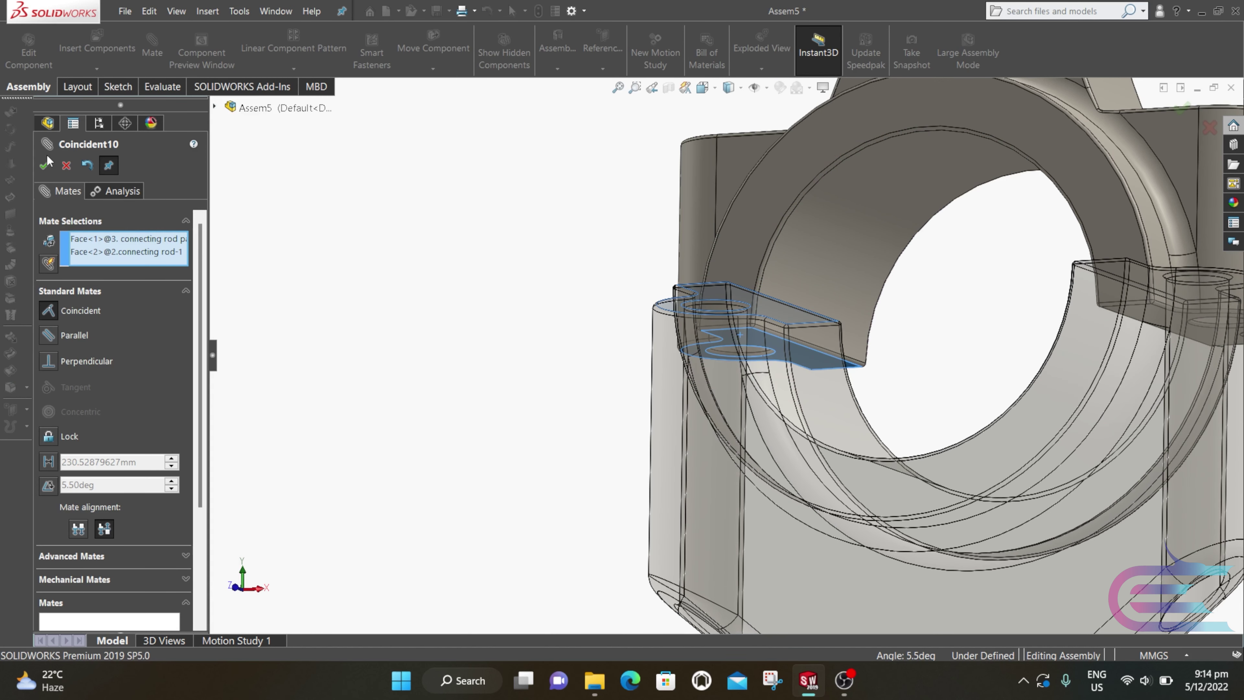
{"action": "left_click", "coordinate": [44, 165]}
{"action": "scroll", "coordinate": [576, 159], "scroll_direction": "up", "scroll_amount": 2}
{"action": "middle_click_drag", "start_coordinate": [576, 158], "coordinate": [702, 206]}
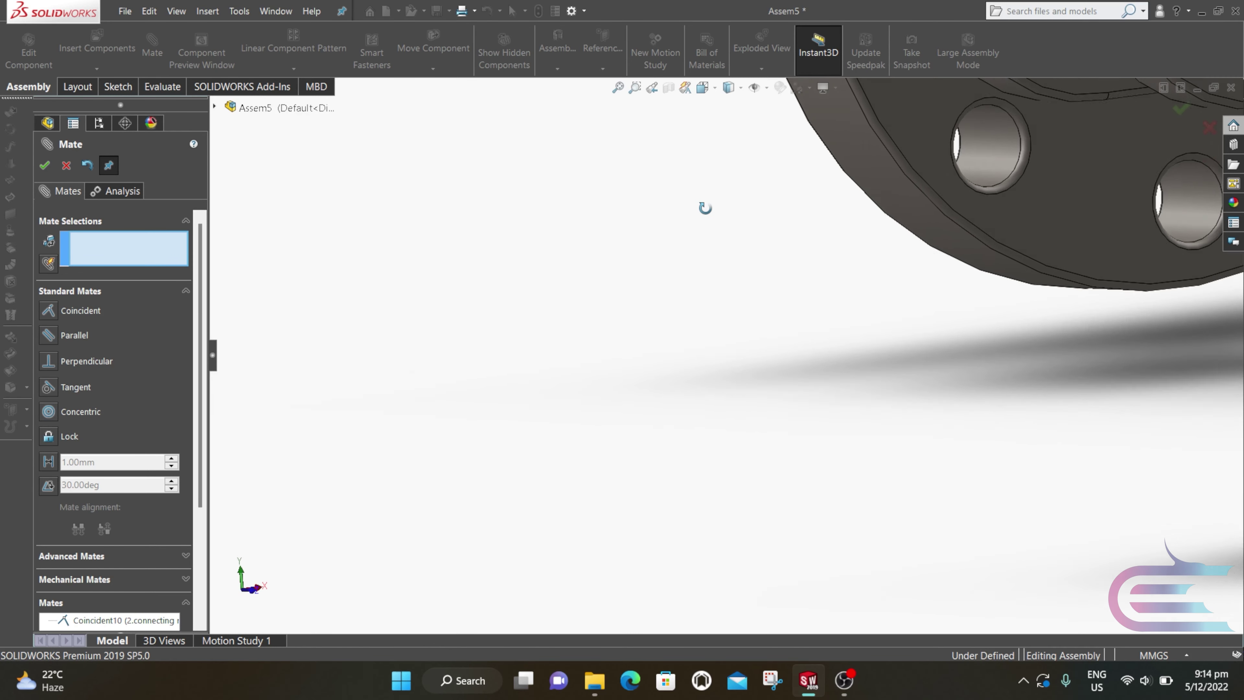
{"action": "scroll", "coordinate": [810, 242], "scroll_direction": "up", "scroll_amount": 3}
{"action": "middle_click_drag", "start_coordinate": [811, 242], "coordinate": [948, 295]}
{"action": "scroll", "coordinate": [964, 375], "scroll_direction": "down", "scroll_amount": 4}
{"action": "scroll", "coordinate": [965, 374], "scroll_direction": "up", "scroll_amount": 3}
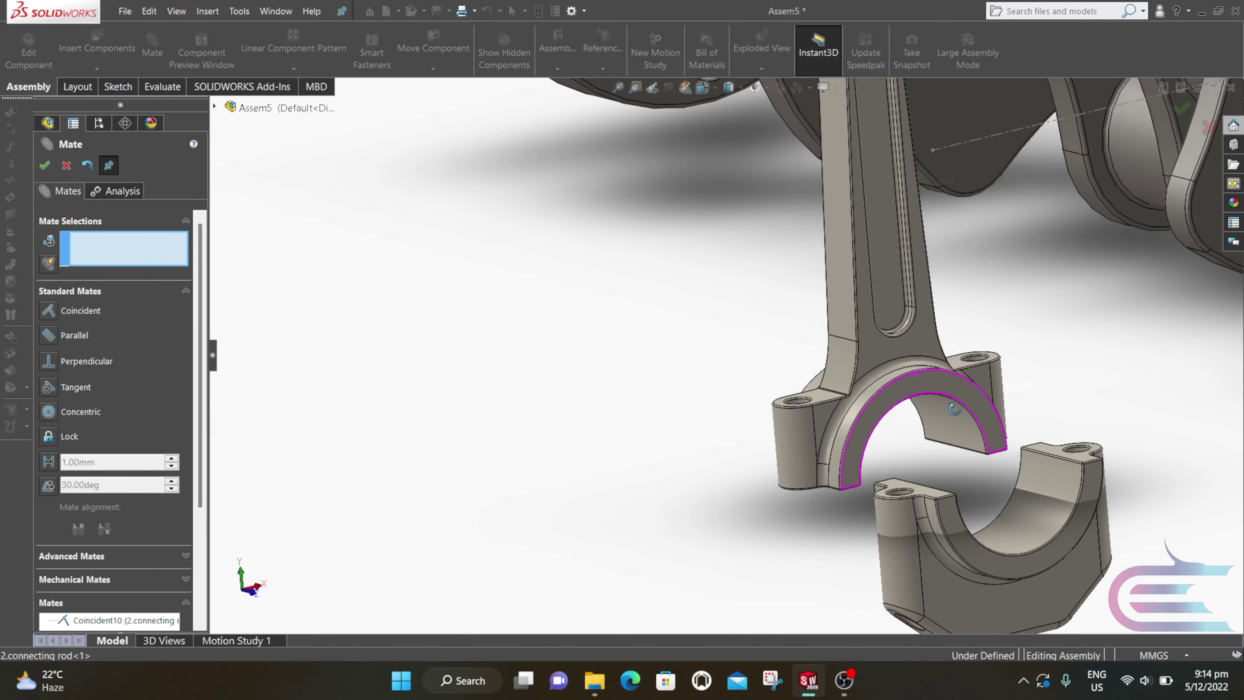
{"action": "middle_click_drag", "start_coordinate": [965, 375], "coordinate": [943, 480]}
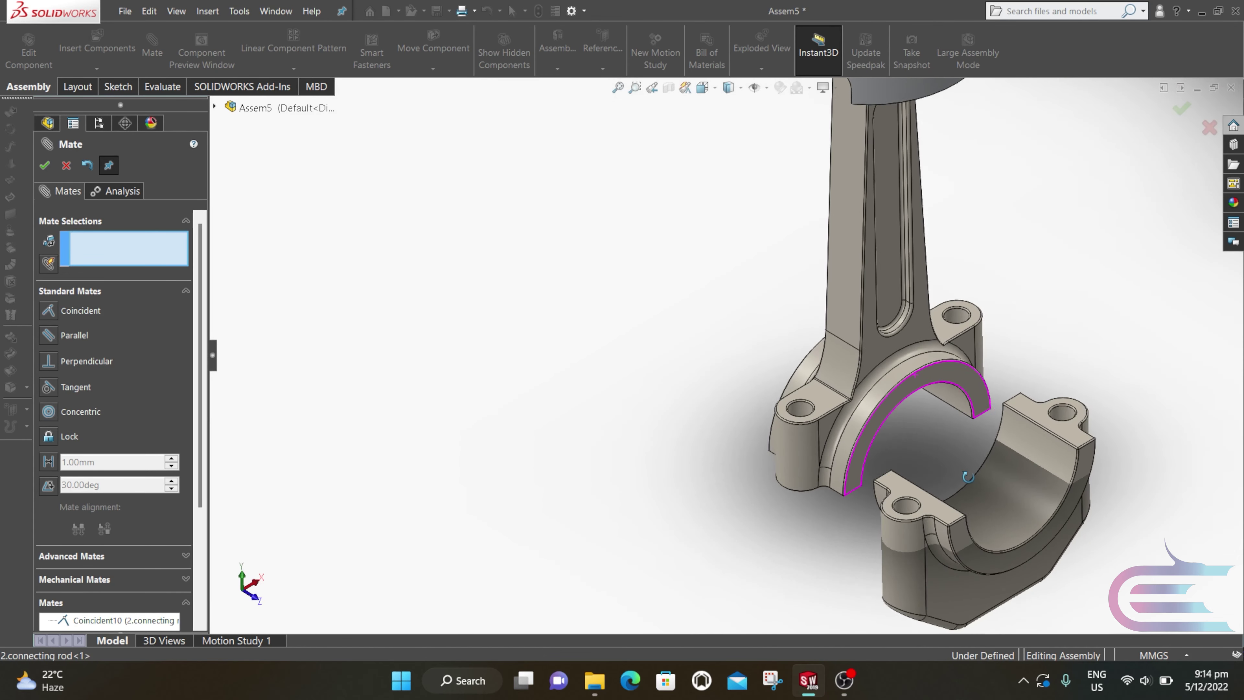
- Add concentric mates between both pairs of rod and cap bolt holes
{"action": "left_click", "coordinate": [803, 412]}
{"action": "left_click", "coordinate": [915, 513]}
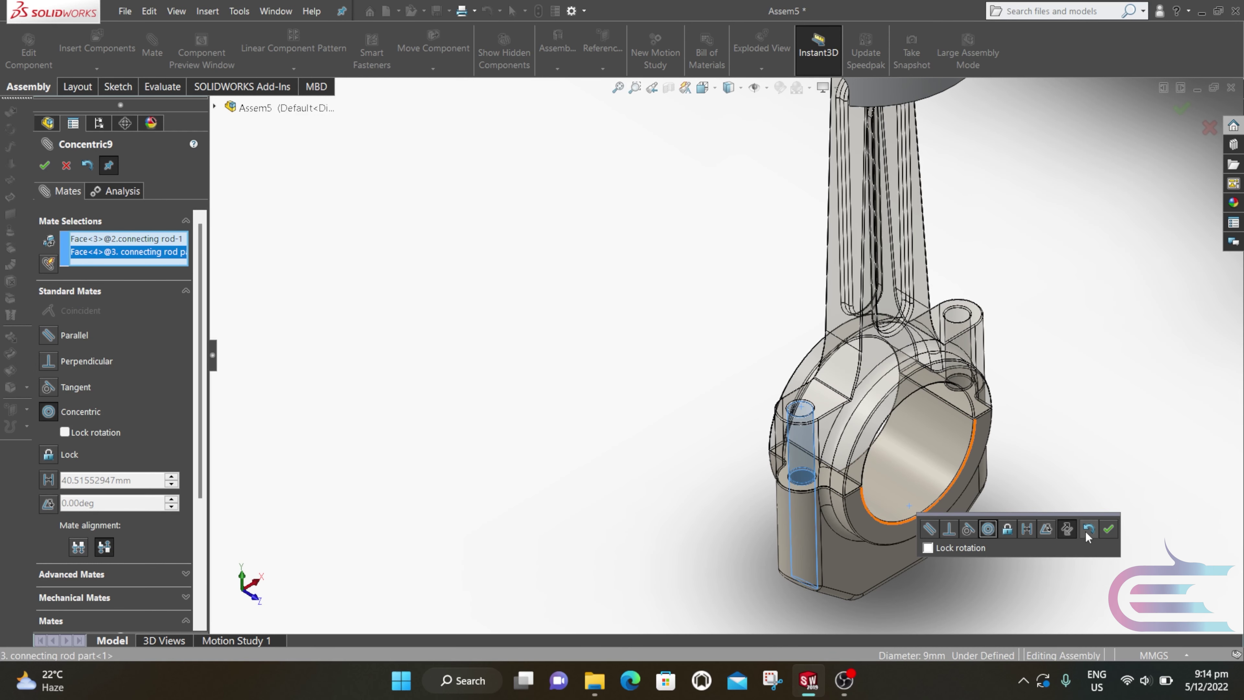
{"action": "left_click", "coordinate": [1108, 529]}
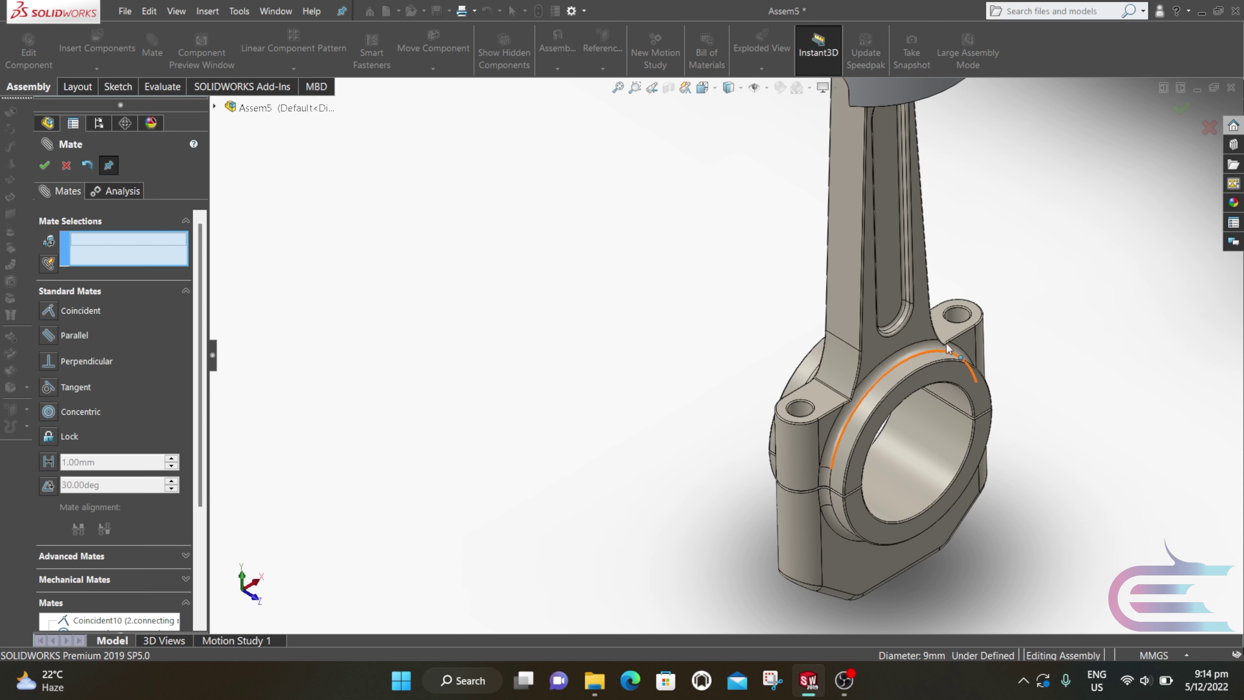
{"action": "left_click", "coordinate": [963, 321]}
{"action": "scroll", "coordinate": [994, 363], "scroll_direction": "down", "scroll_amount": 3}
{"action": "left_click", "coordinate": [897, 391]}
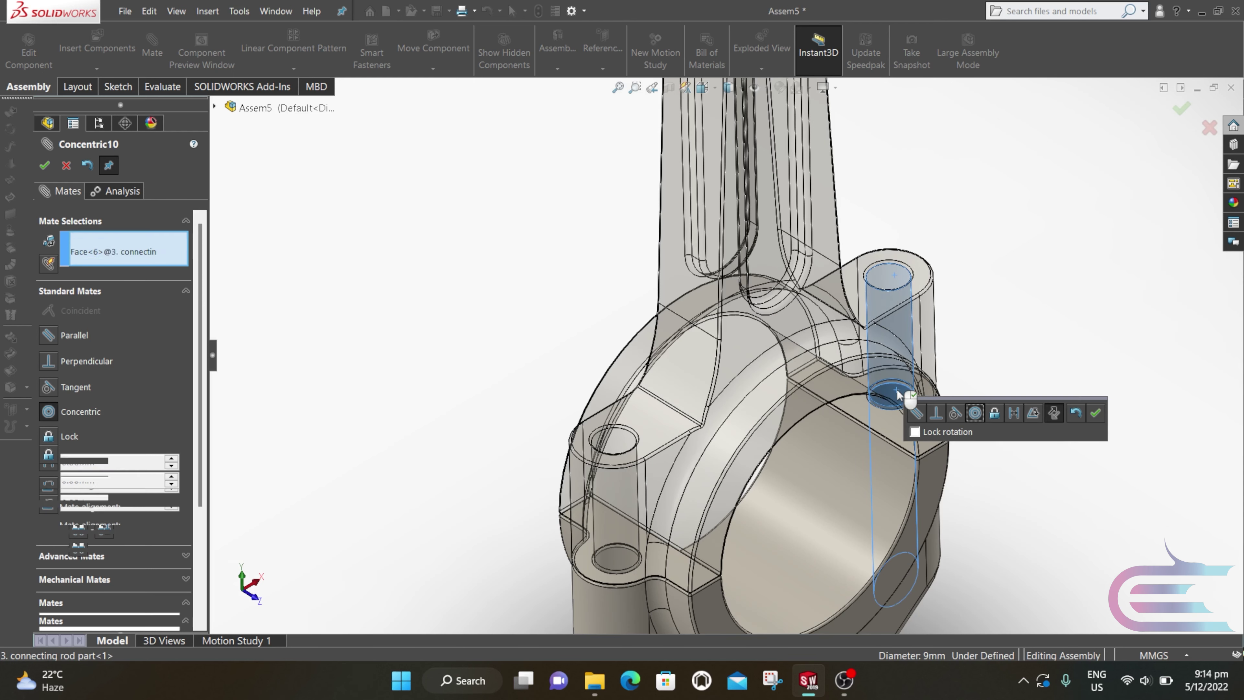
{"action": "left_click", "coordinate": [1095, 414]}
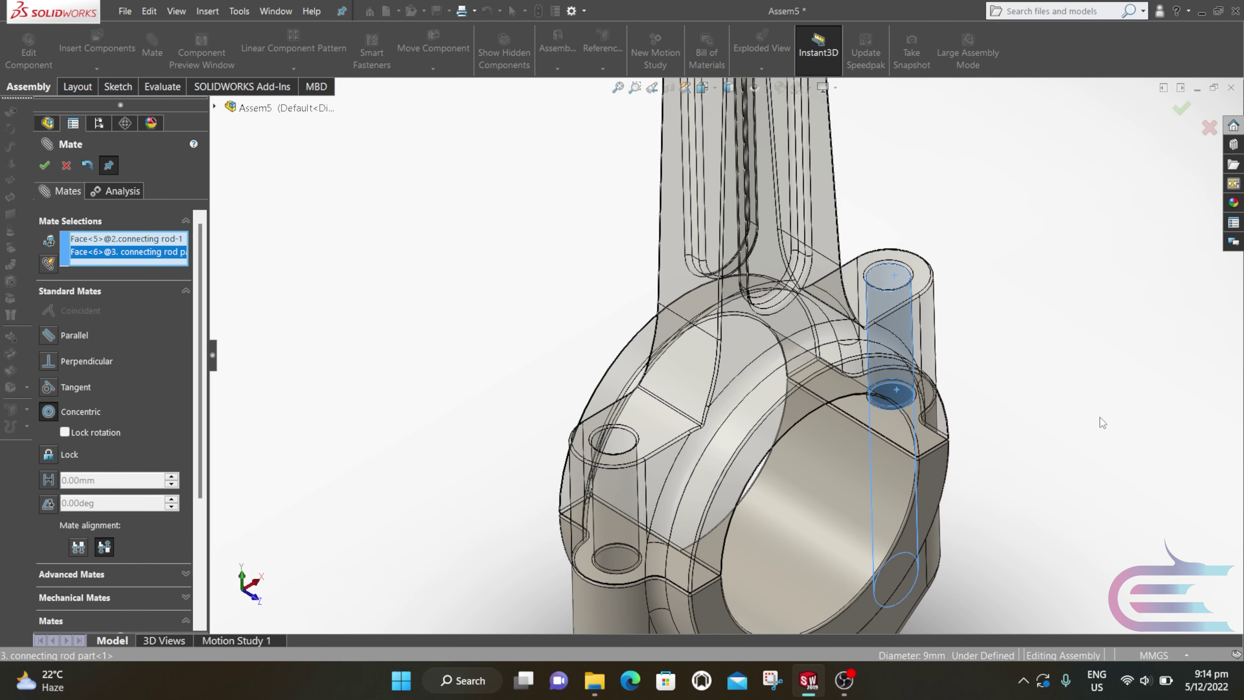
{"action": "scroll", "coordinate": [987, 413], "scroll_direction": "up", "scroll_amount": 5}
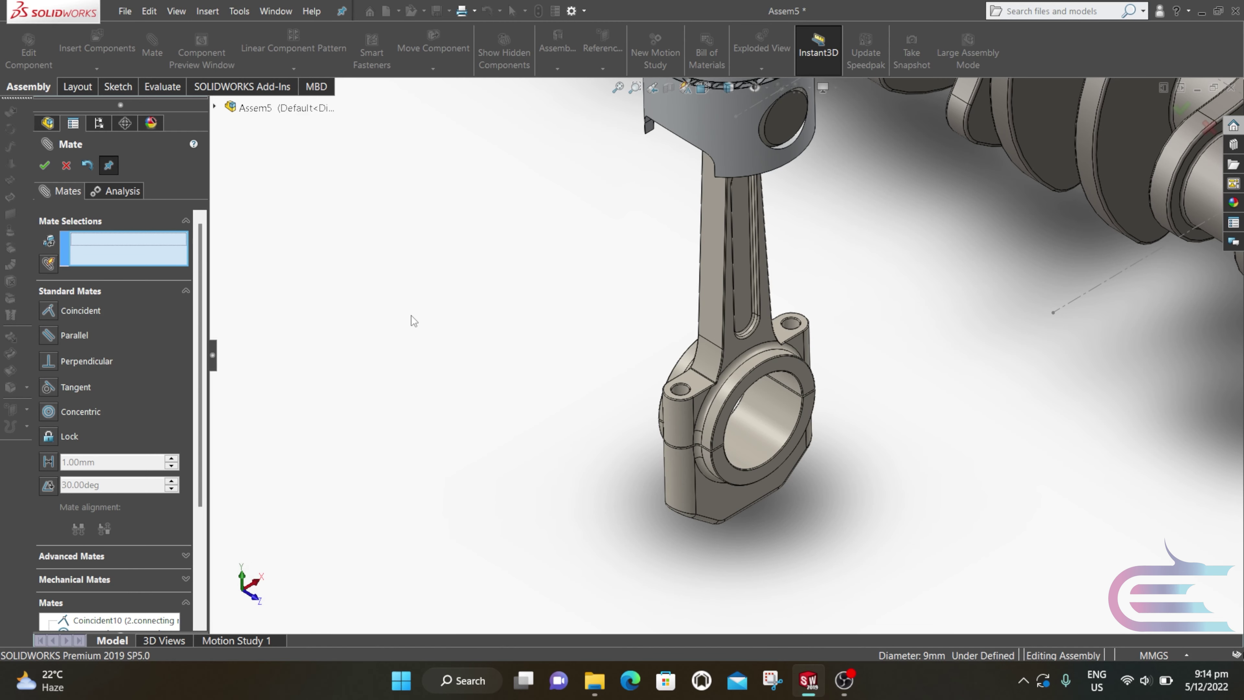
- Mate the connecting rod's big-end bore concentric with the crank pin (Concentric11)
{"action": "scroll", "coordinate": [410, 315], "scroll_direction": "up", "scroll_amount": 2}
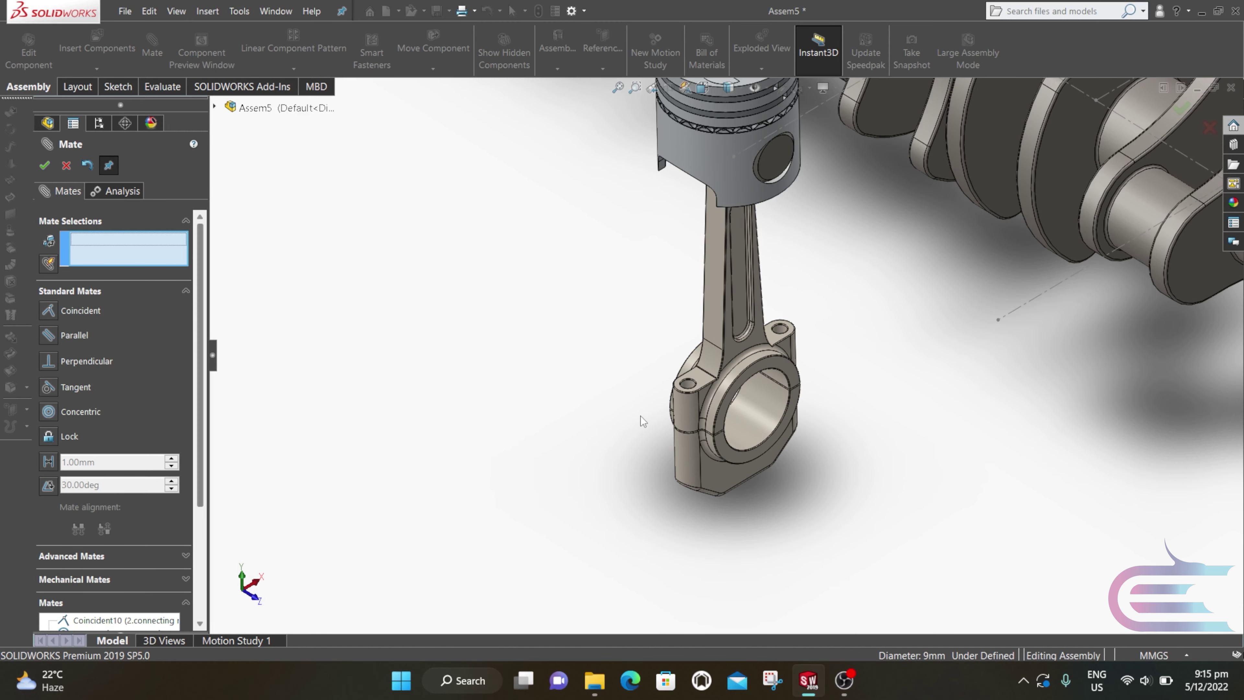
{"action": "left_click", "coordinate": [761, 410]}
{"action": "scroll", "coordinate": [892, 393], "scroll_direction": "up", "scroll_amount": 4}
{"action": "scroll", "coordinate": [756, 292], "scroll_direction": "down", "scroll_amount": 5}
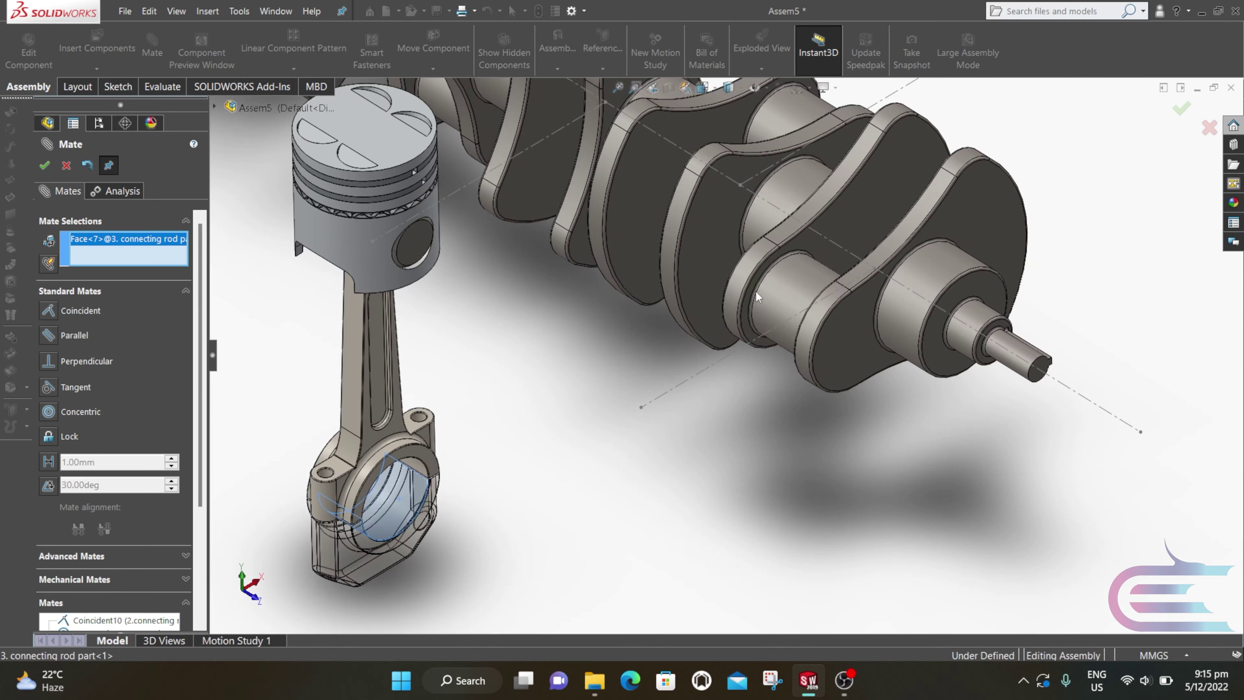
{"action": "left_click", "coordinate": [801, 290]}
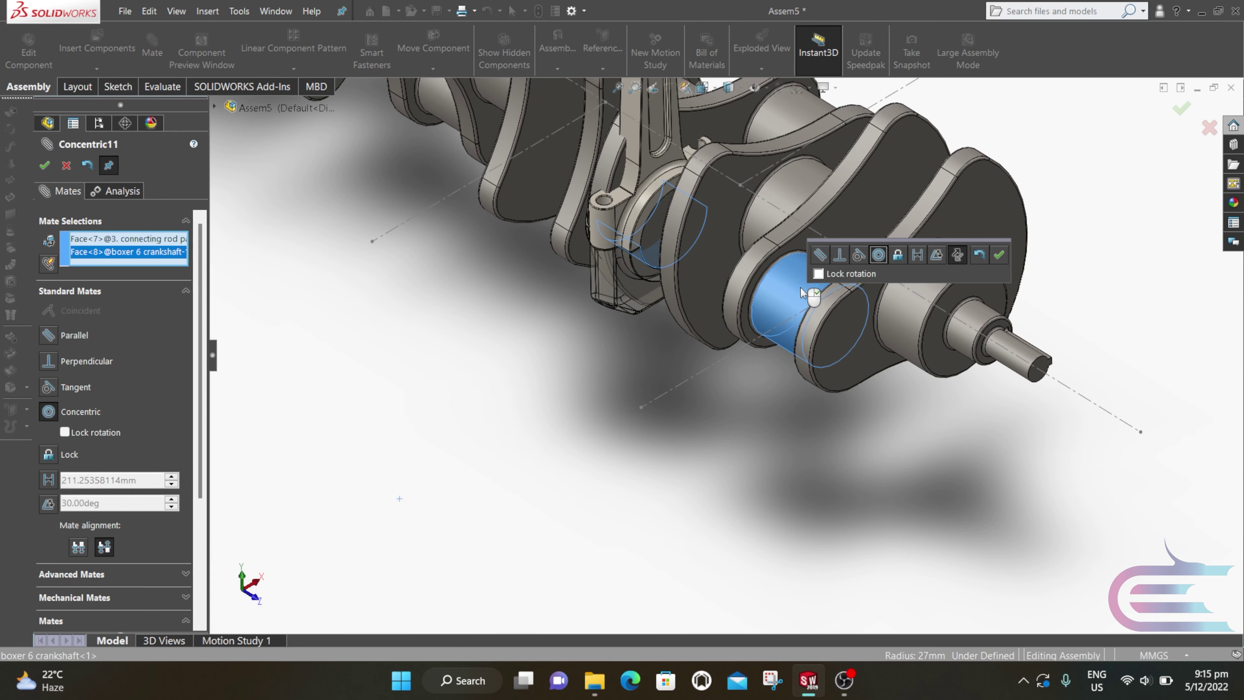
{"action": "left_click", "coordinate": [998, 255]}
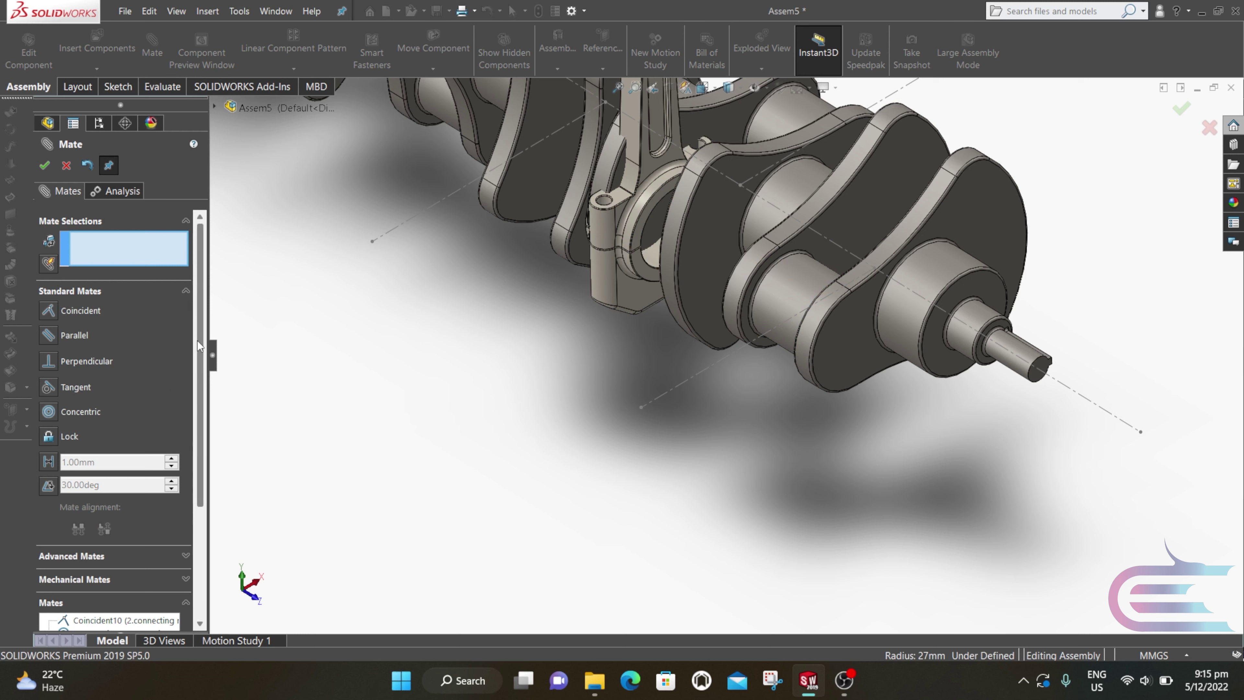
{"action": "scroll", "coordinate": [197, 340], "scroll_direction": "down", "scroll_amount": 3}
{"action": "left_click", "coordinate": [147, 423]}
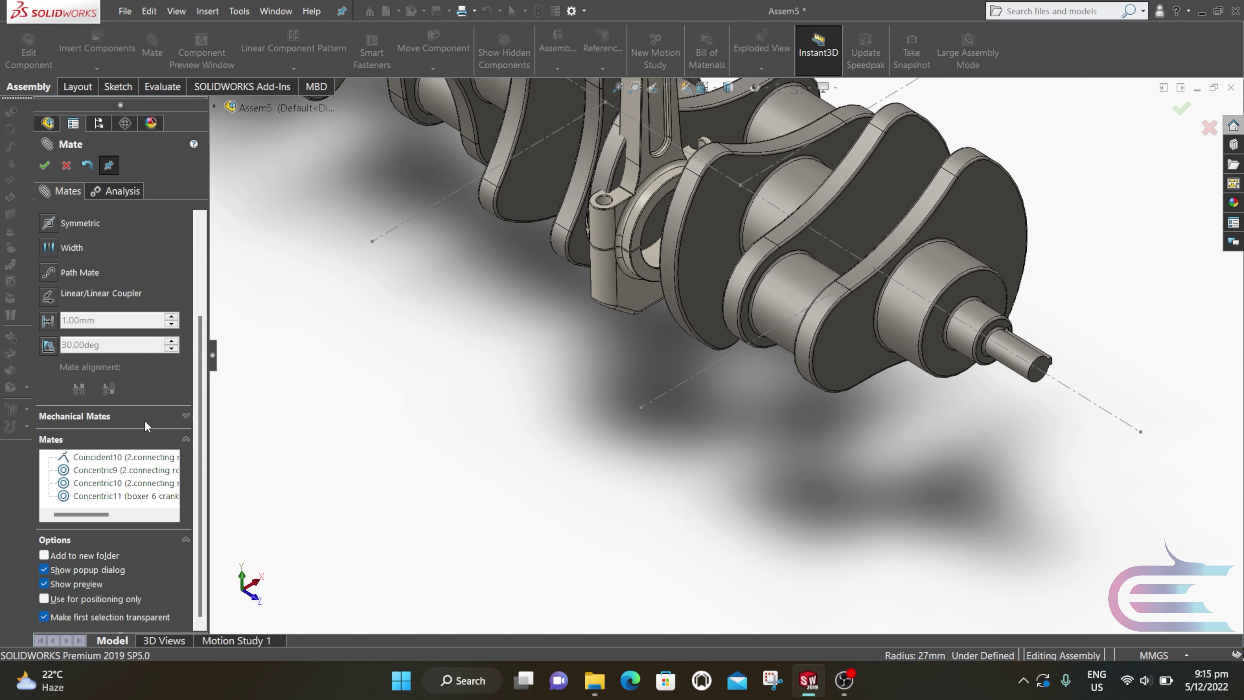
- Select the two crankshaft web faces as the Width mate's width references
{"action": "scroll", "coordinate": [45, 251], "scroll_direction": "up", "scroll_amount": 2}
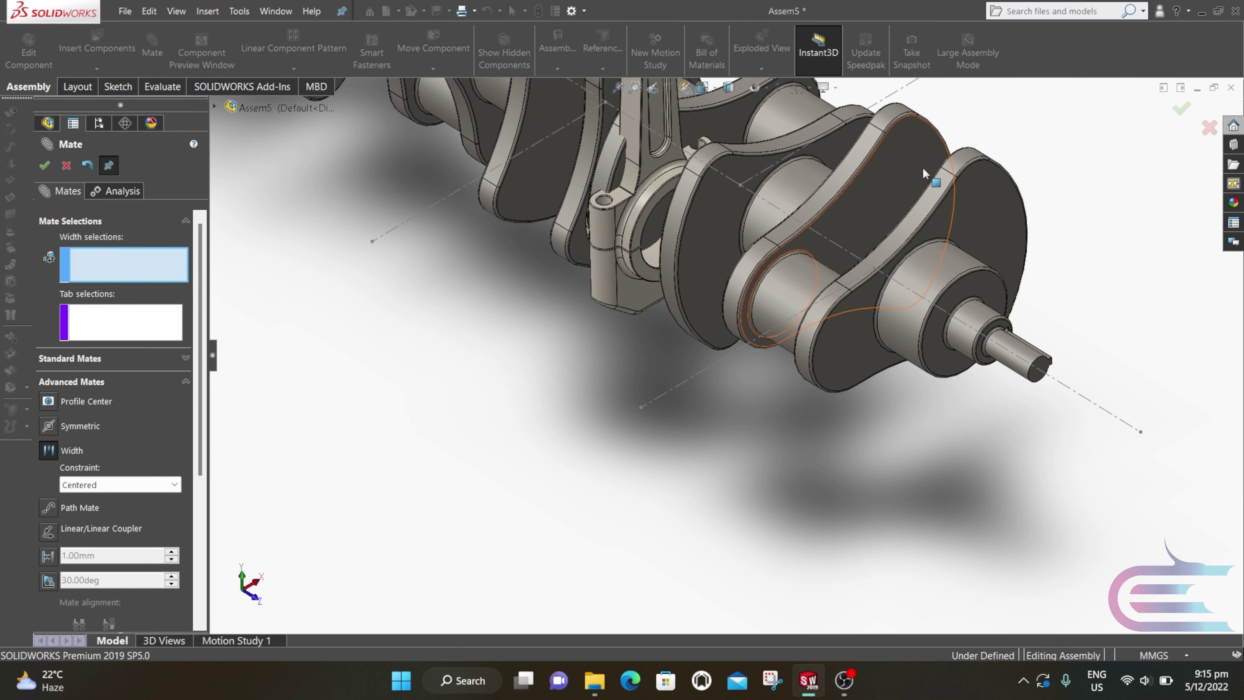
{"action": "left_click", "coordinate": [881, 159]}
{"action": "middle_click_drag", "start_coordinate": [880, 160], "coordinate": [764, 289]}
{"action": "scroll", "coordinate": [755, 292], "scroll_direction": "down", "scroll_amount": 3}
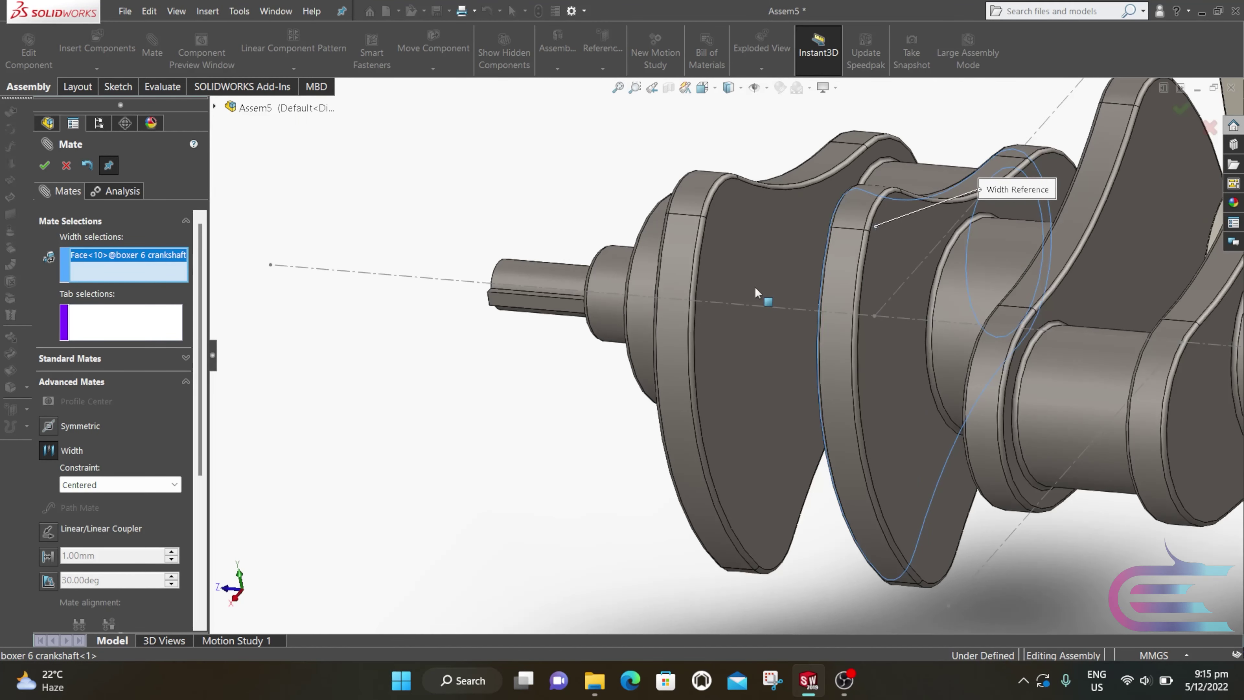
{"action": "left_click", "coordinate": [742, 232]}
{"action": "scroll", "coordinate": [743, 235], "scroll_direction": "up", "scroll_amount": 2}
- Select both connecting rod side faces as tab references and accept the Width mate
{"action": "middle_click_drag", "start_coordinate": [768, 241], "coordinate": [902, 259]}
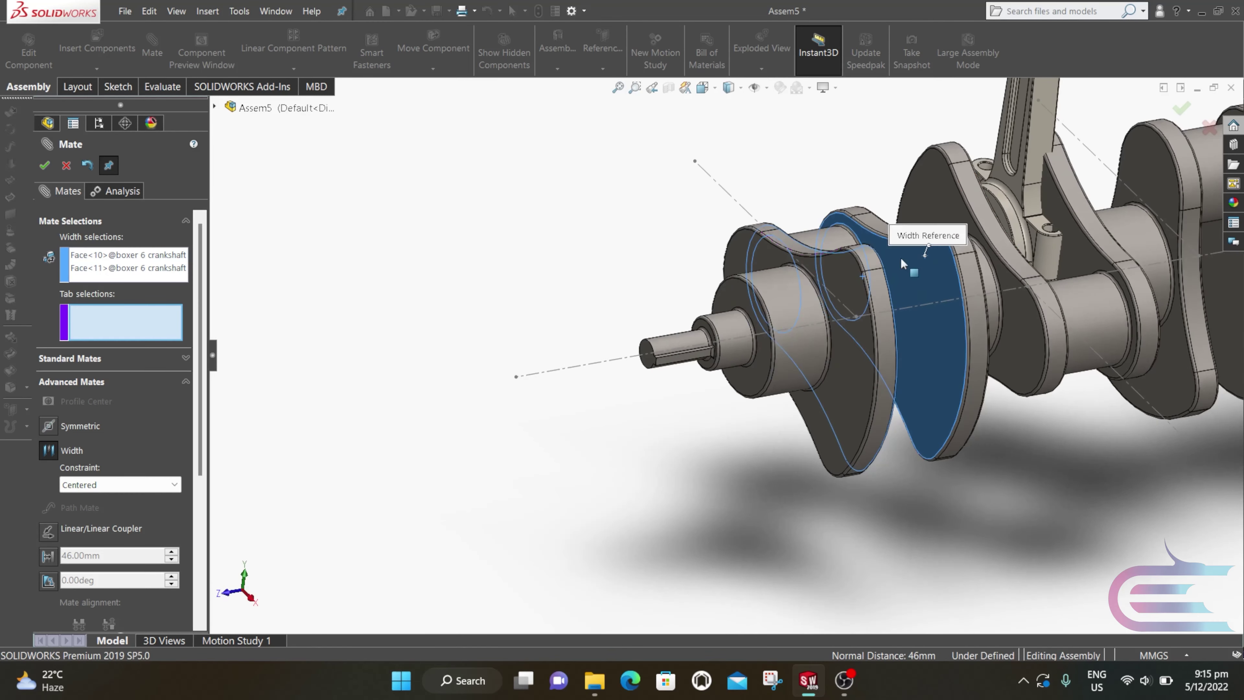
{"action": "scroll", "coordinate": [834, 279], "scroll_direction": "down", "scroll_amount": 5}
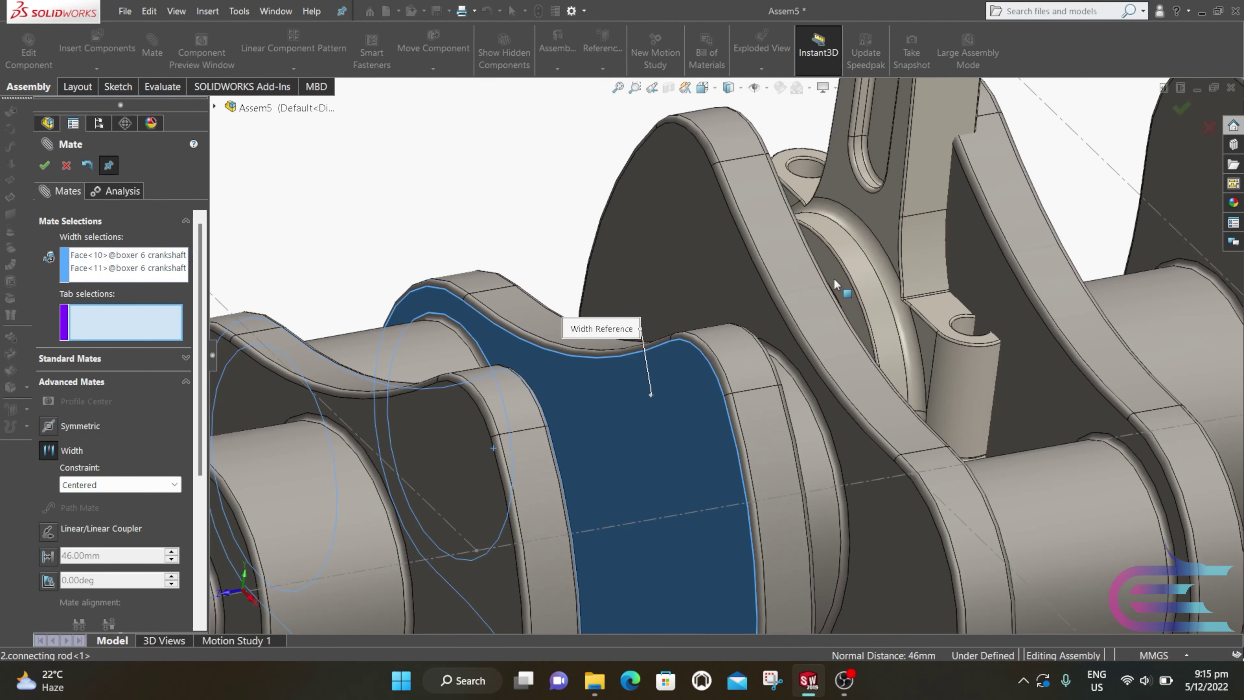
{"action": "left_click", "coordinate": [834, 278]}
{"action": "scroll", "coordinate": [832, 272], "scroll_direction": "up", "scroll_amount": 2}
{"action": "middle_click_drag", "start_coordinate": [829, 267], "coordinate": [1027, 304]}
{"action": "scroll", "coordinate": [714, 338], "scroll_direction": "down", "scroll_amount": 4}
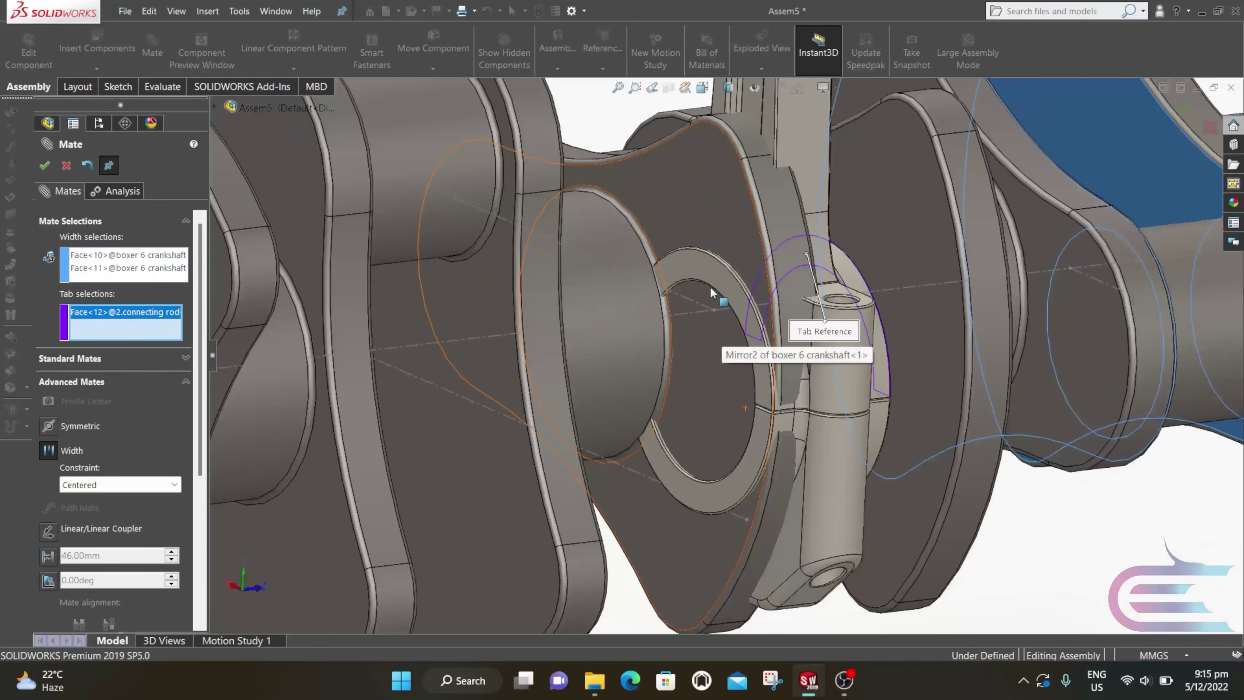
{"action": "left_click", "coordinate": [704, 268]}
{"action": "scroll", "coordinate": [721, 277], "scroll_direction": "up", "scroll_amount": 2}
{"action": "scroll", "coordinate": [926, 357], "scroll_direction": "up", "scroll_amount": 4}
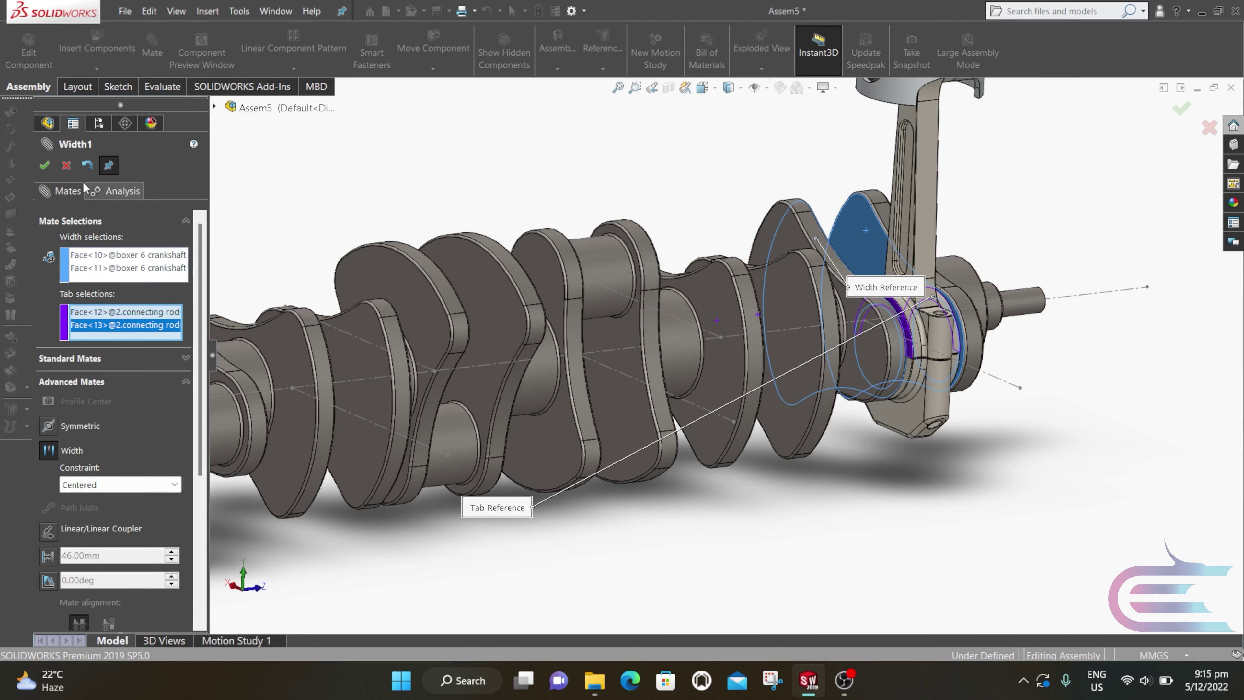
{"action": "left_click", "coordinate": [47, 168]}
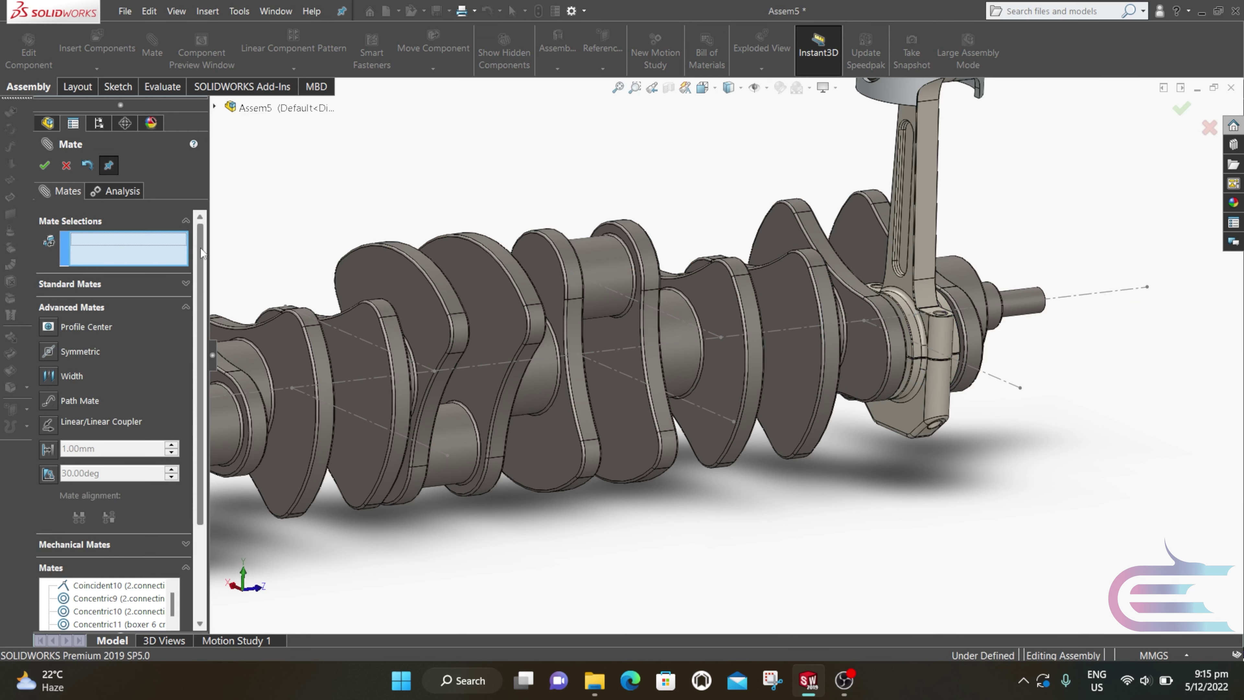
- Mate the piston face concentric with Line1@Sketch2 (Concentric12)
{"action": "left_click", "coordinate": [147, 284]}
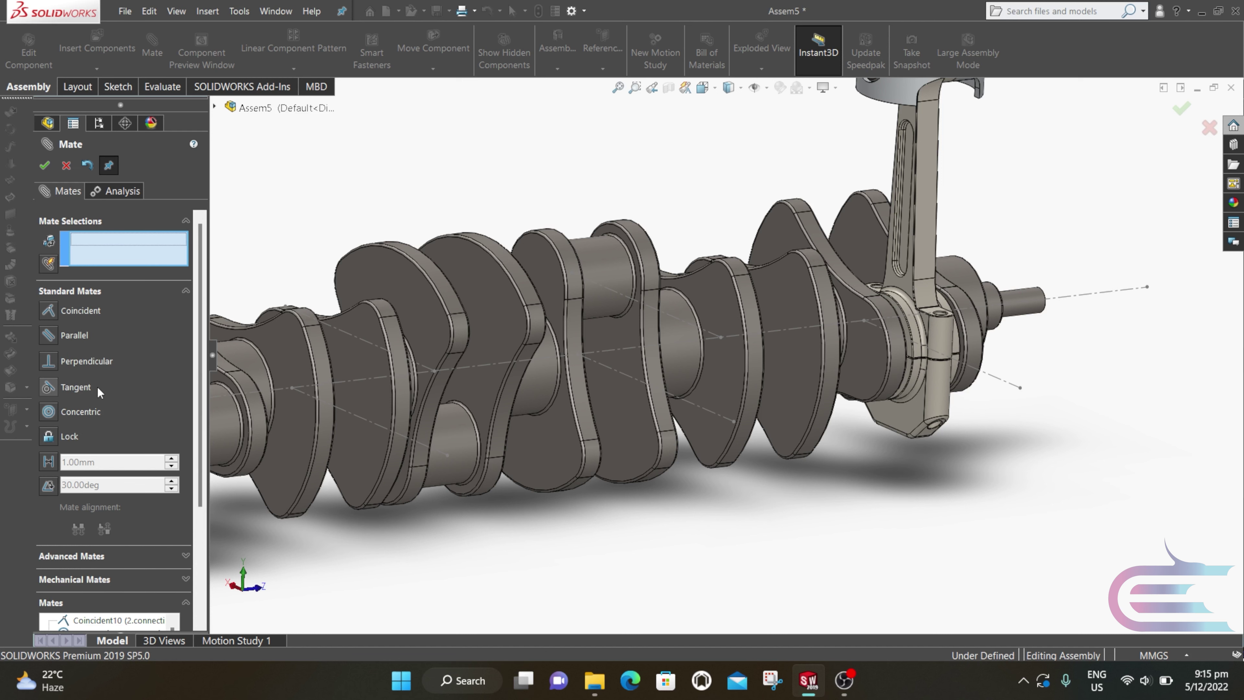
{"action": "left_click", "coordinate": [48, 411]}
{"action": "scroll", "coordinate": [637, 343], "scroll_direction": "up", "scroll_amount": 3}
{"action": "middle_click_drag", "start_coordinate": [636, 343], "coordinate": [734, 318]}
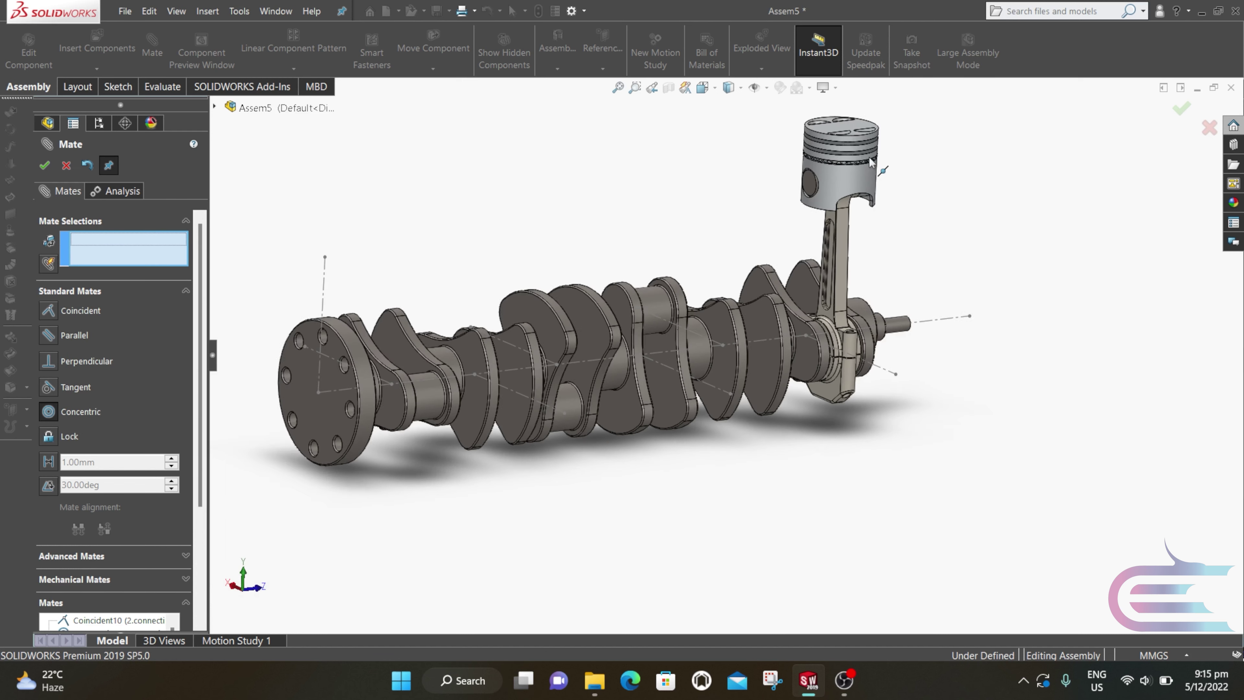
{"action": "scroll", "coordinate": [841, 201], "scroll_direction": "down", "scroll_amount": 4}
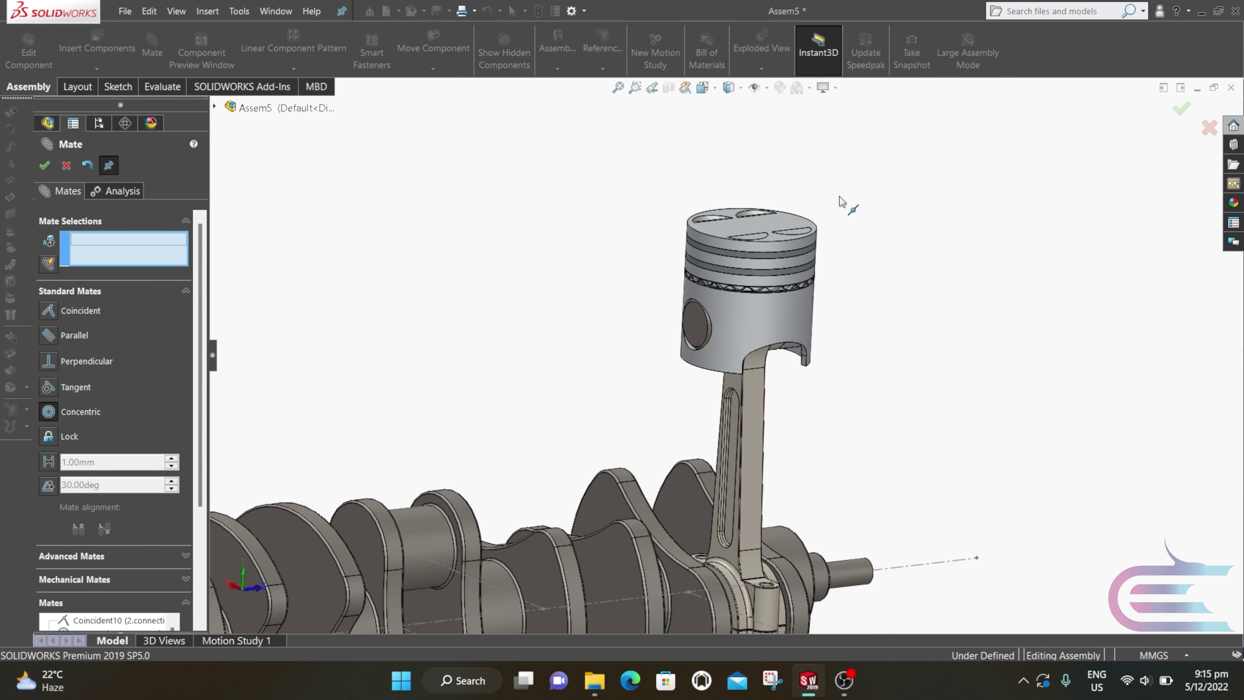
{"action": "left_click", "coordinate": [746, 253]}
{"action": "scroll", "coordinate": [721, 350], "scroll_direction": "up", "scroll_amount": 3}
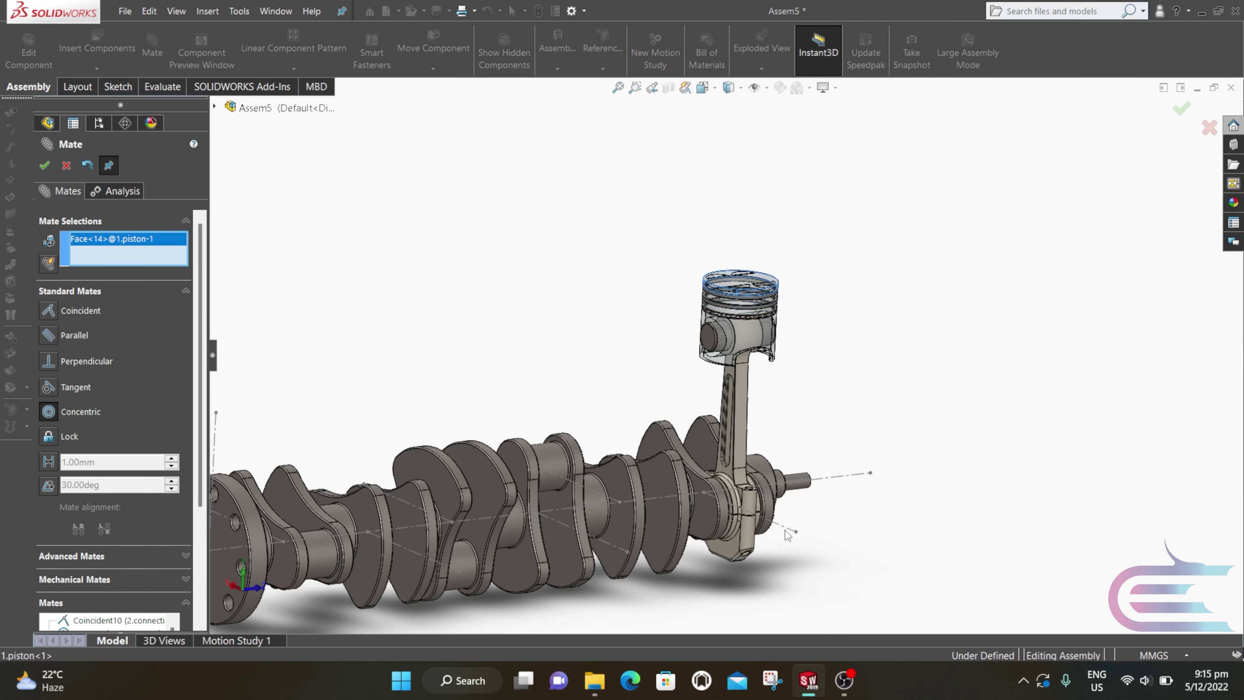
{"action": "left_click", "coordinate": [785, 531]}
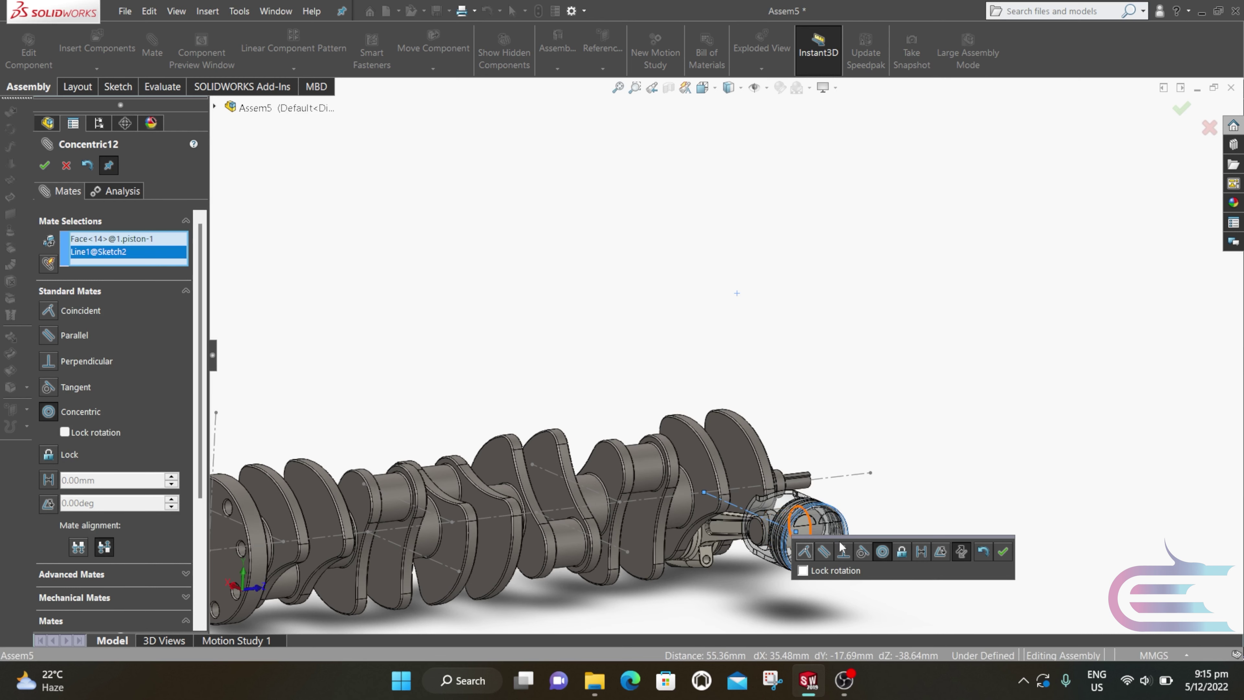
{"action": "left_click", "coordinate": [1002, 552]}
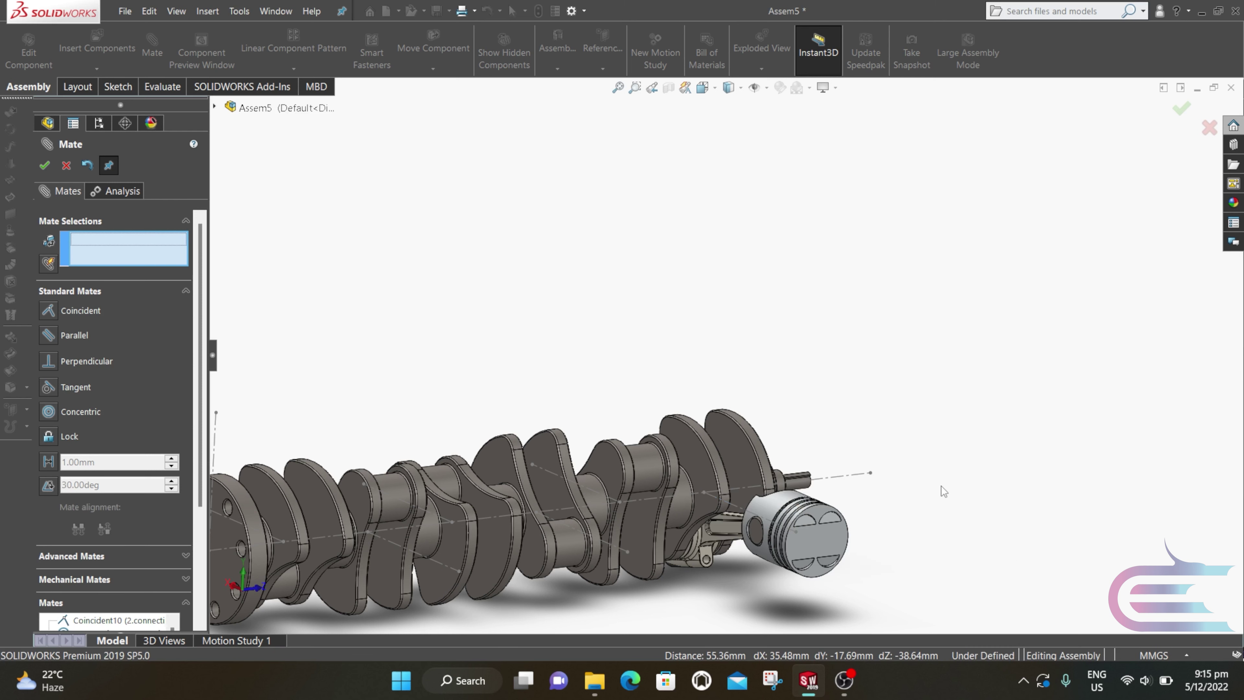
- Drag the crankshaft to test the piston and rod motion
{"action": "scroll", "coordinate": [833, 441], "scroll_direction": "up", "scroll_amount": 3}
{"action": "middle_click_drag", "start_coordinate": [805, 425], "coordinate": [568, 485]}
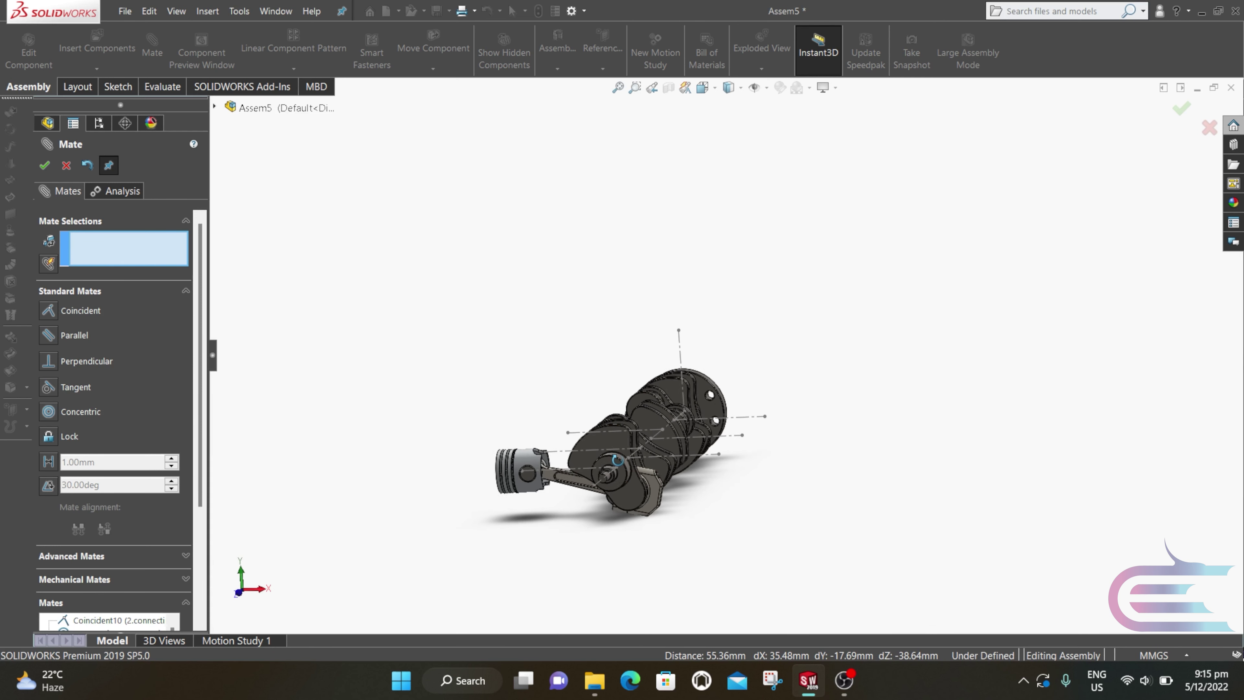
{"action": "left_click_drag", "start_coordinate": [565, 494], "coordinate": [572, 494]}
- Turn the crank to check piston and rod movement, then view the piston's far side
{"action": "scroll", "coordinate": [538, 481], "scroll_direction": "down", "scroll_amount": 5}
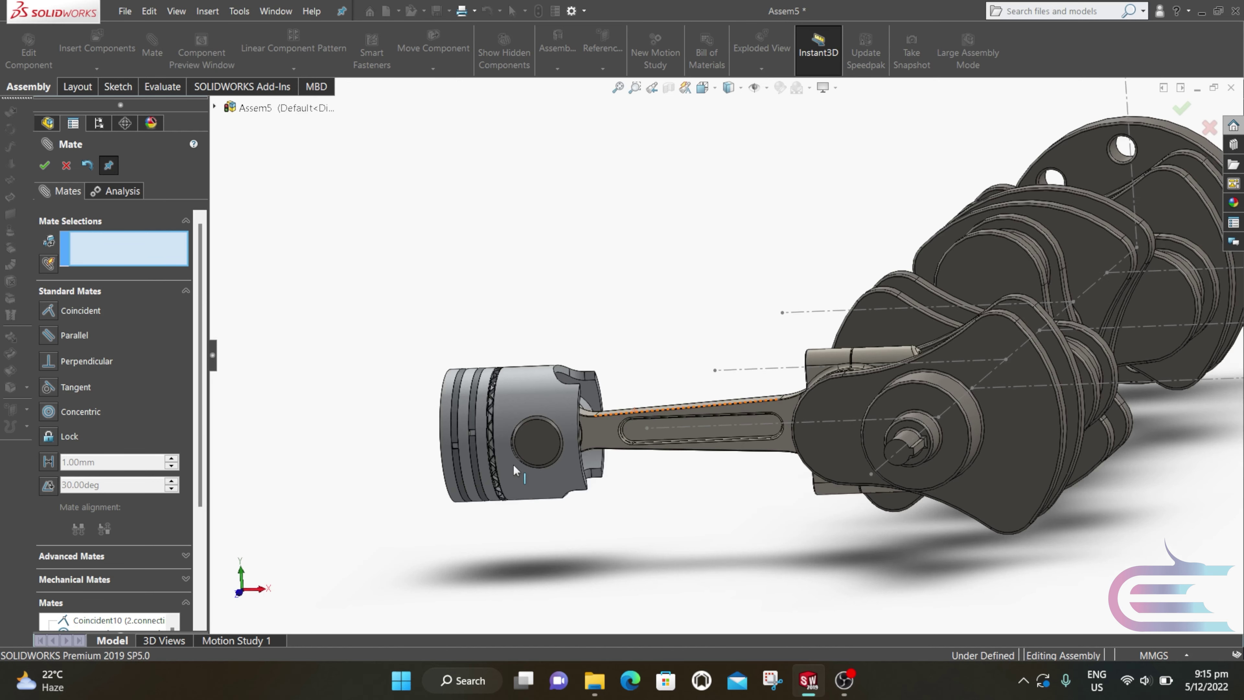
{"action": "left_click_drag", "start_coordinate": [502, 396], "coordinate": [503, 422]}
{"action": "scroll", "coordinate": [503, 432], "scroll_direction": "down", "scroll_amount": 3}
{"action": "scroll", "coordinate": [503, 432], "scroll_direction": "down", "scroll_amount": 3}
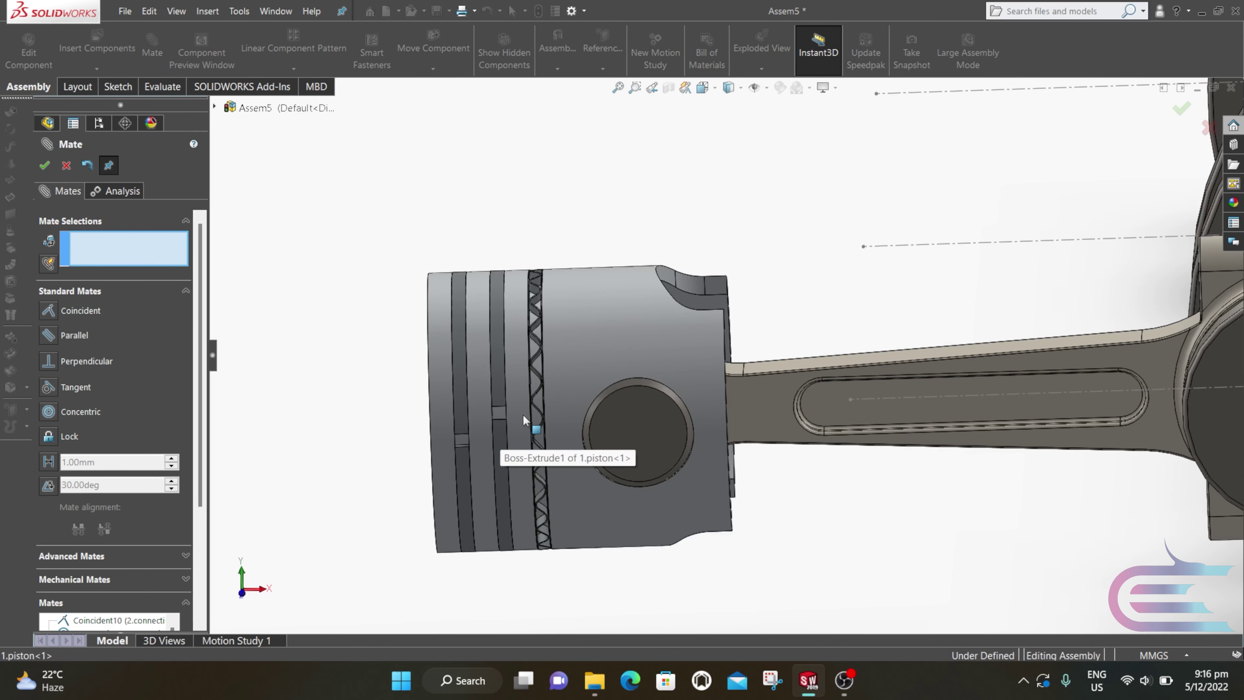
{"action": "scroll", "coordinate": [575, 404], "scroll_direction": "down", "scroll_amount": 2}
{"action": "right_click_drag", "start_coordinate": [579, 384], "coordinate": [582, 349]}
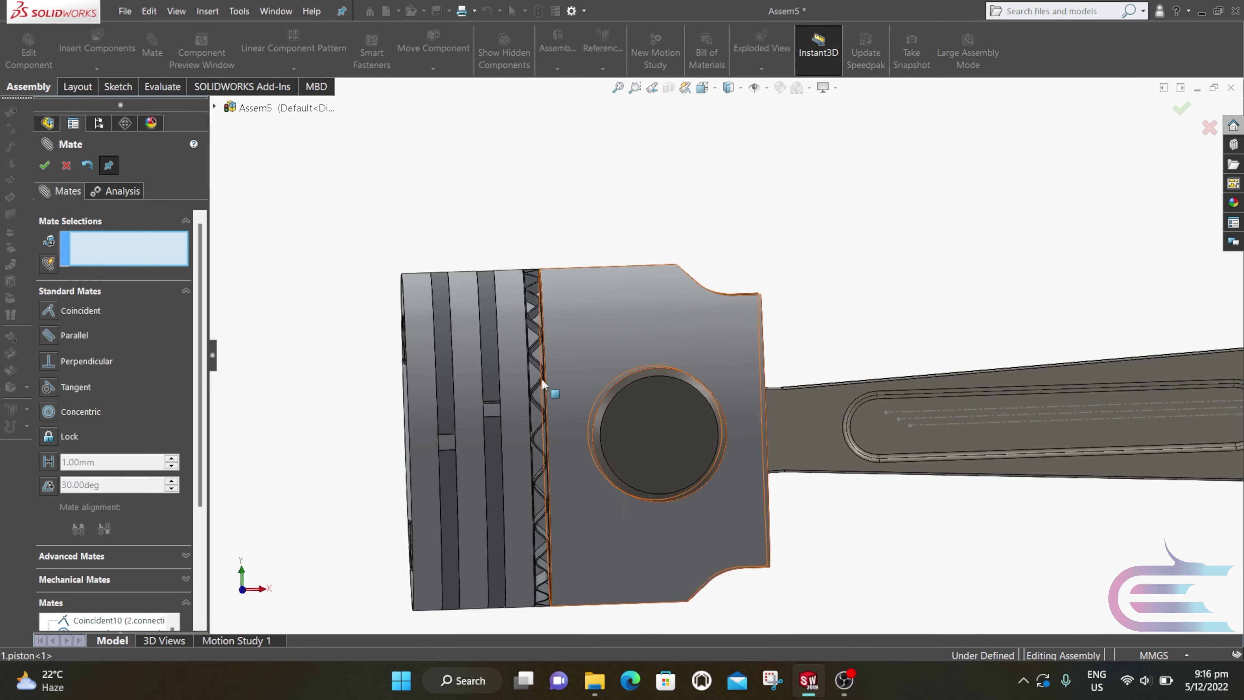
{"action": "scroll", "coordinate": [594, 416], "scroll_direction": "up", "scroll_amount": 3}
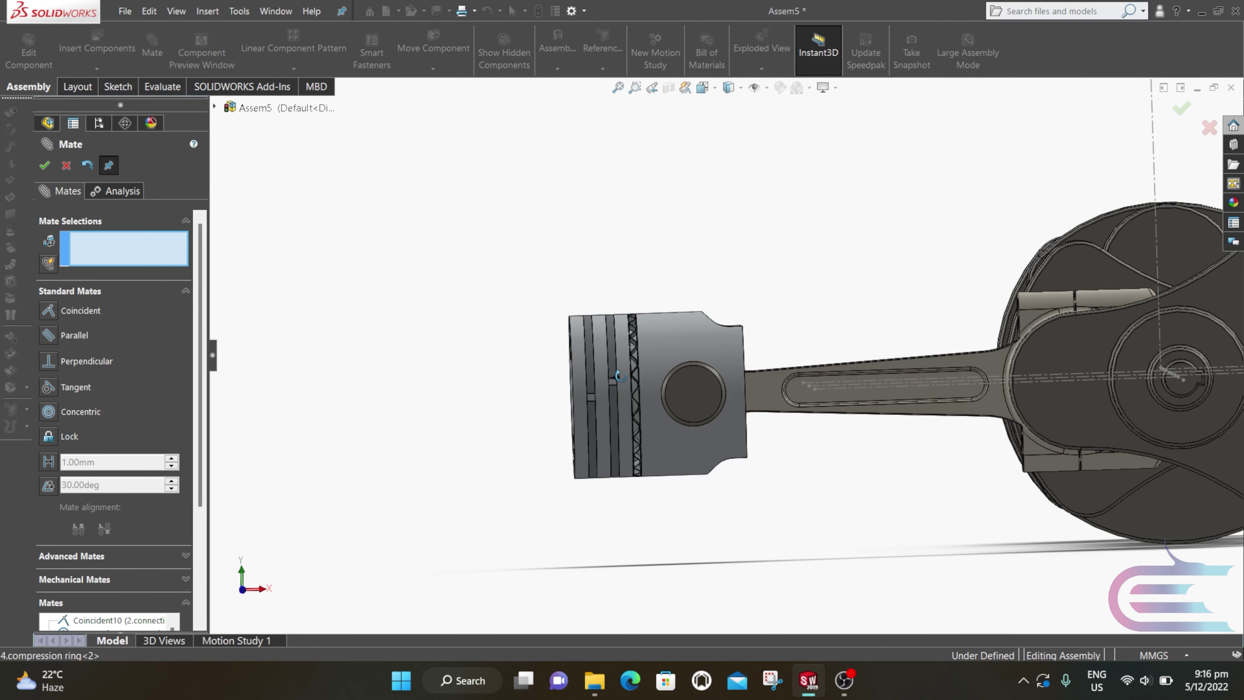
{"action": "middle_click_drag", "start_coordinate": [620, 375], "coordinate": [795, 367]}
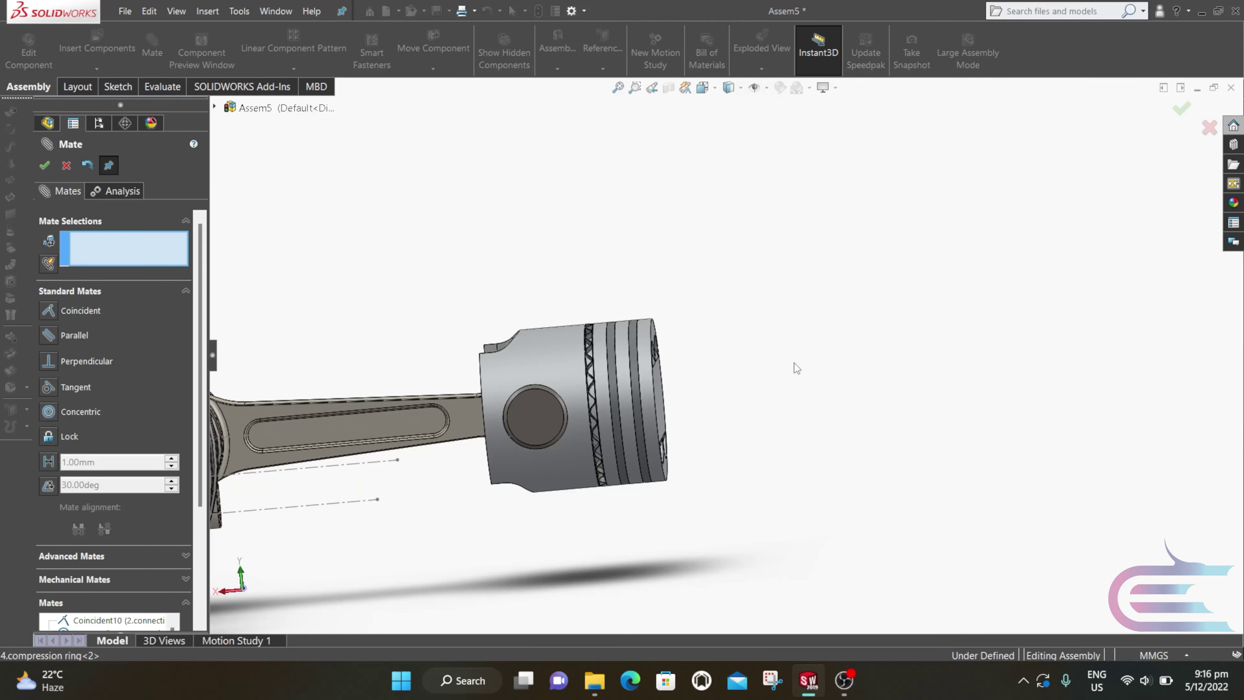
{"action": "scroll", "coordinate": [615, 364], "scroll_direction": "down", "scroll_amount": 3}
- Select and clear compression ring faces, spinning a ring to reposition its gap
{"action": "left_click", "coordinate": [644, 333]}
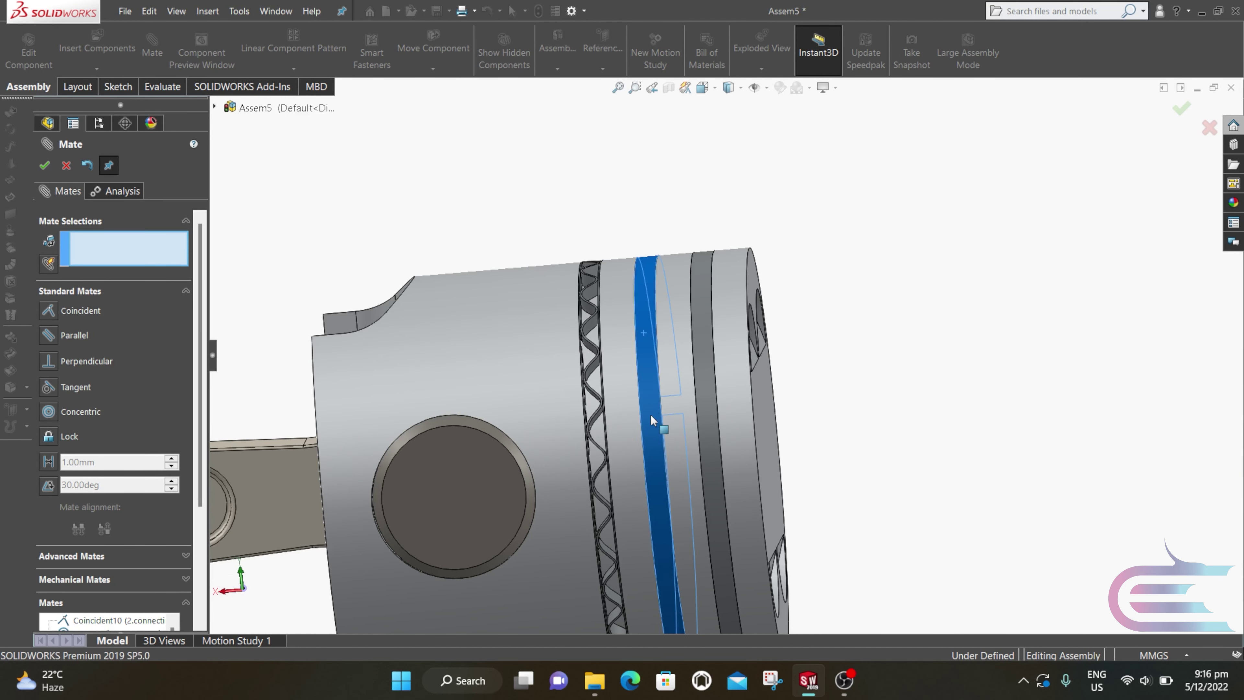
{"action": "left_click", "coordinate": [645, 318]}
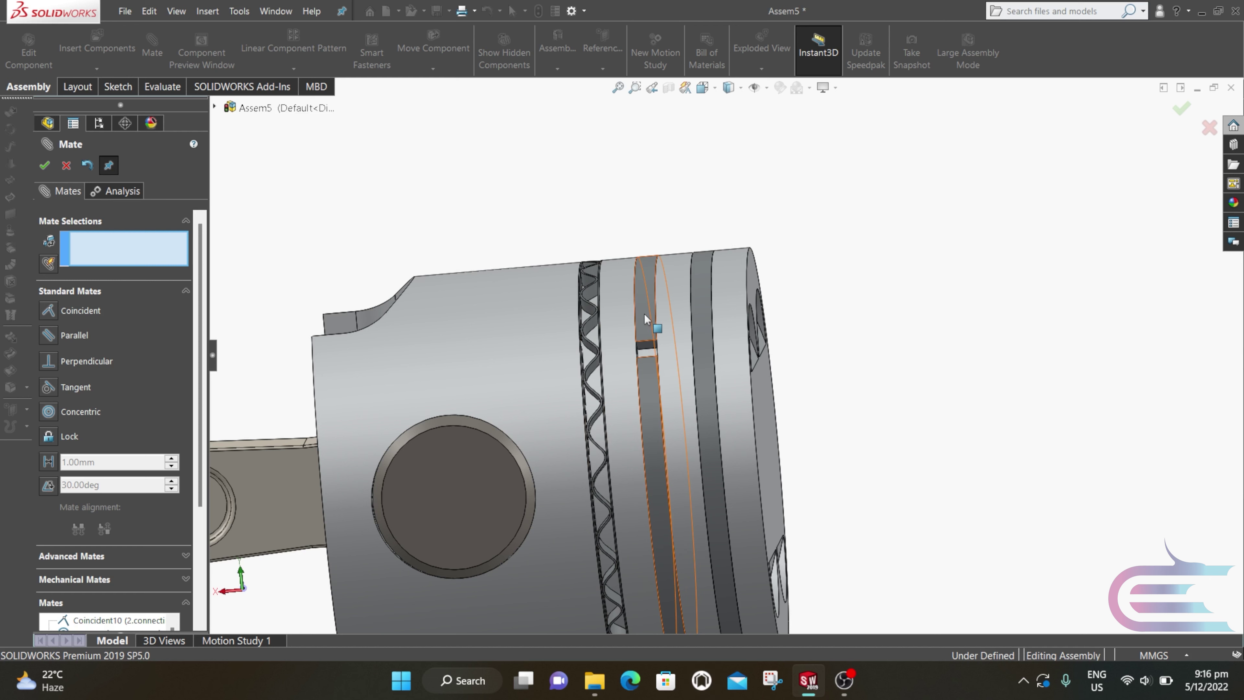
{"action": "left_click_drag", "start_coordinate": [648, 328], "coordinate": [644, 437]}
{"action": "scroll", "coordinate": [644, 436], "scroll_direction": "up", "scroll_amount": 5}
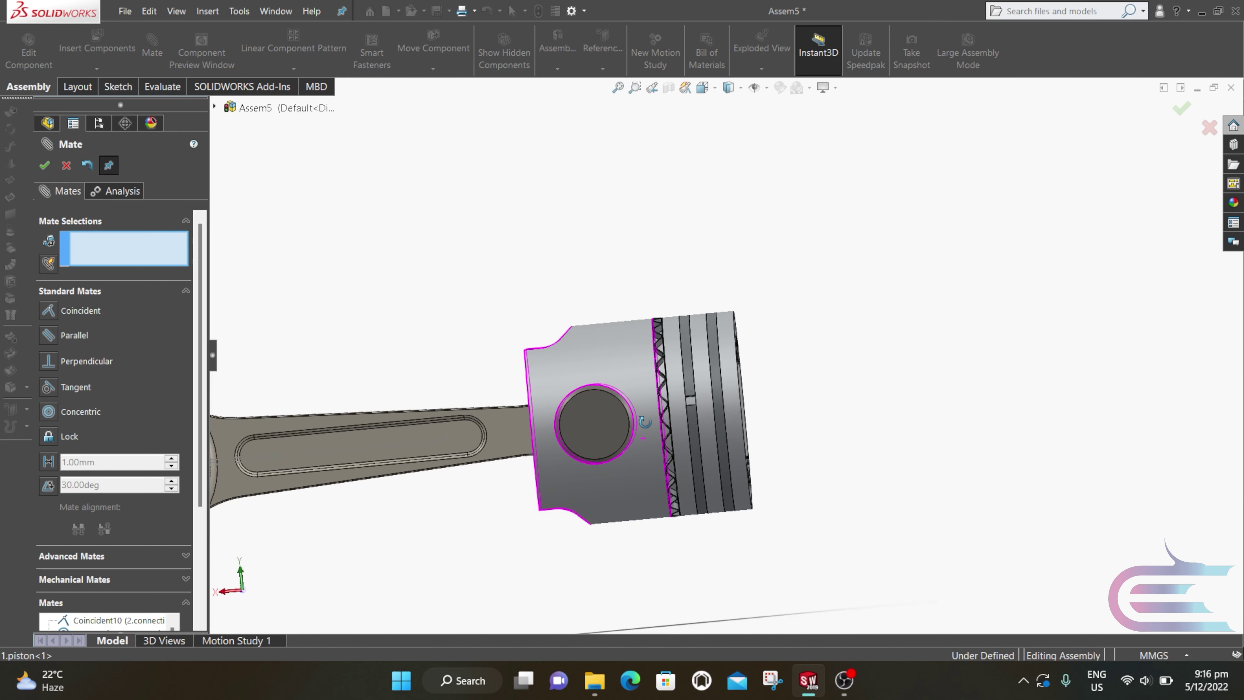
{"action": "scroll", "coordinate": [662, 416], "scroll_direction": "down", "scroll_amount": 5}
{"action": "left_click", "coordinate": [762, 401]}
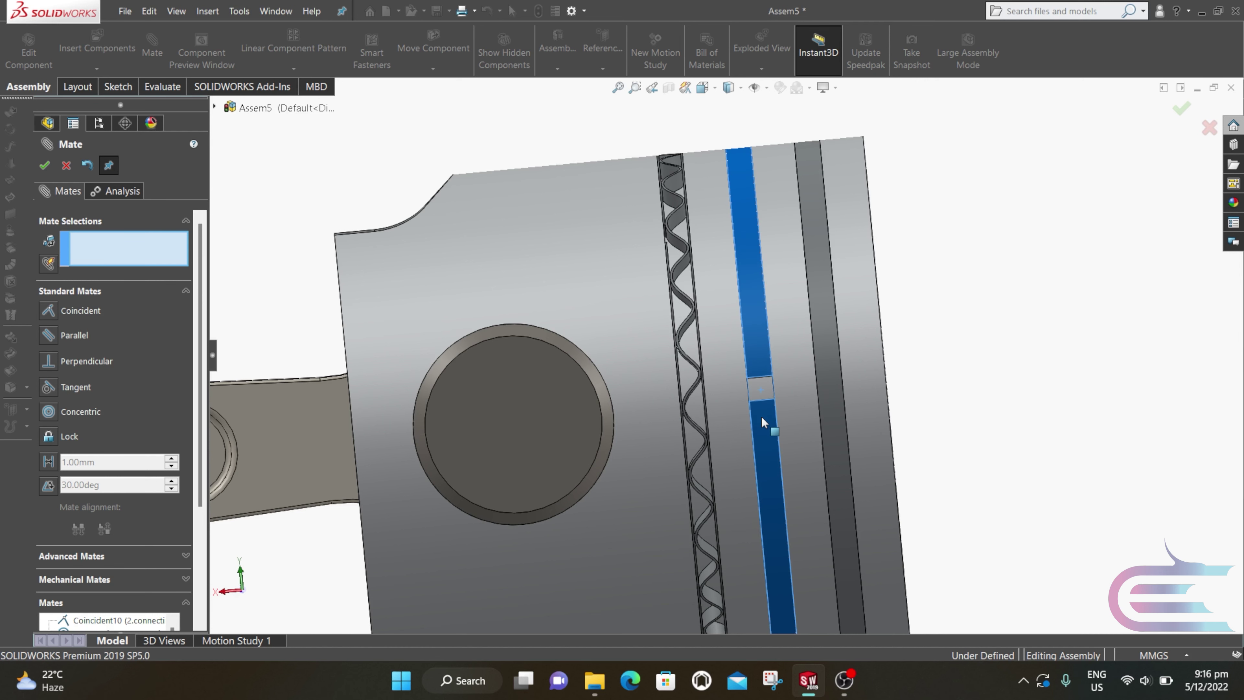
{"action": "left_click", "coordinate": [761, 418]}
{"action": "scroll", "coordinate": [761, 418], "scroll_direction": "up", "scroll_amount": 5}
{"action": "middle_click_drag", "start_coordinate": [761, 418], "coordinate": [860, 475]}
{"action": "scroll", "coordinate": [898, 567], "scroll_direction": "down", "scroll_amount": 5}
{"action": "scroll", "coordinate": [861, 542], "scroll_direction": "up", "scroll_amount": 4}
{"action": "scroll", "coordinate": [816, 423], "scroll_direction": "down", "scroll_amount": 5}
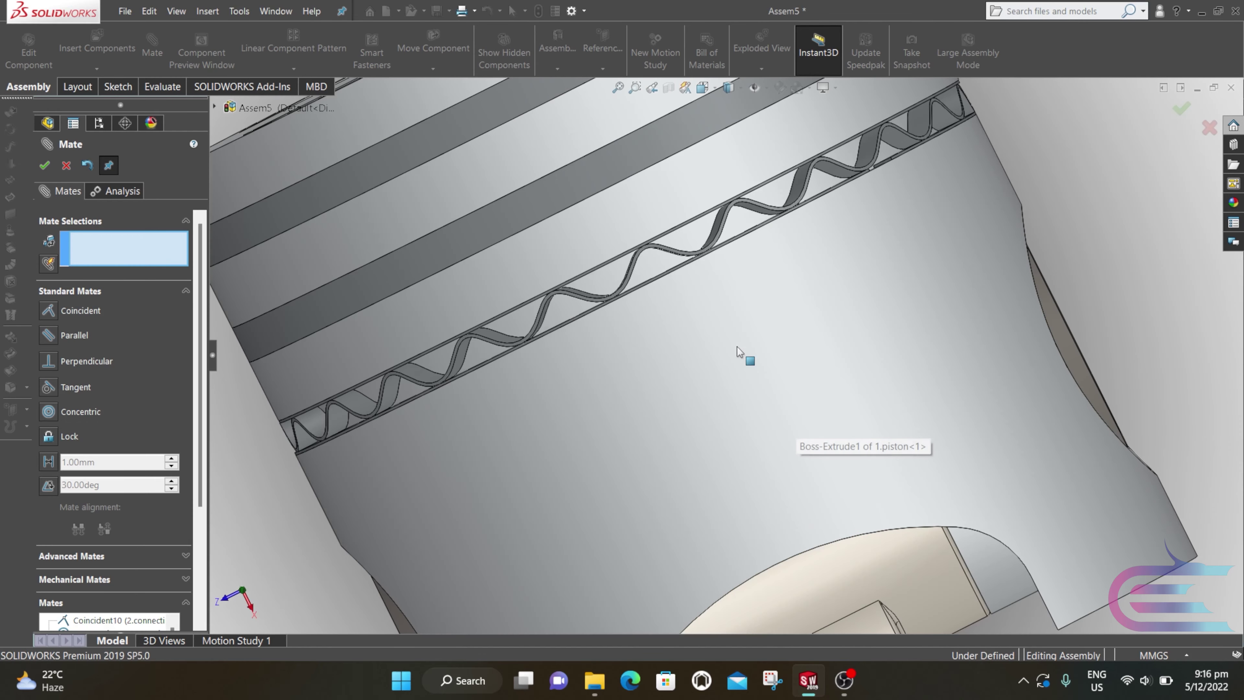
{"action": "scroll", "coordinate": [660, 275], "scroll_direction": "down", "scroll_amount": 3}
- Pick the piston ring-groove edge and the ring's long edge as references
{"action": "left_click", "coordinate": [729, 287]}
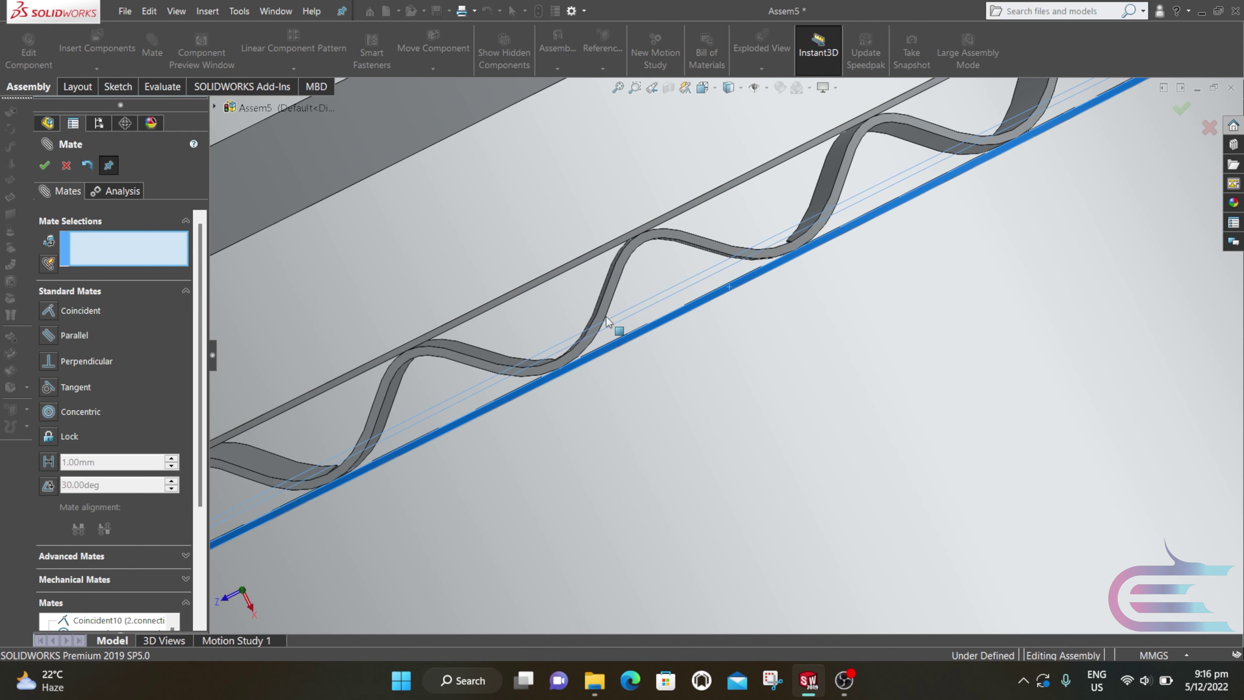
{"action": "left_click", "coordinate": [1073, 114]}
{"action": "scroll", "coordinate": [632, 353], "scroll_direction": "up", "scroll_amount": 3}
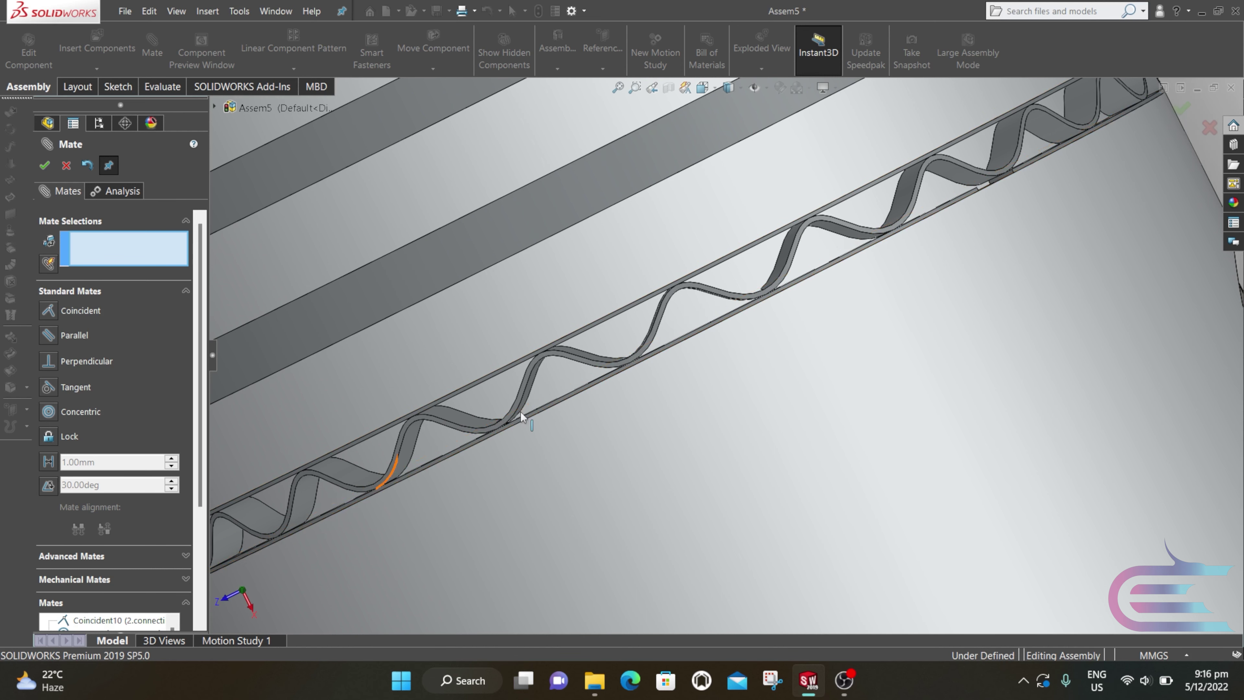
{"action": "scroll", "coordinate": [941, 206], "scroll_direction": "down", "scroll_amount": 2}
{"action": "scroll", "coordinate": [941, 206], "scroll_direction": "down", "scroll_amount": 3}
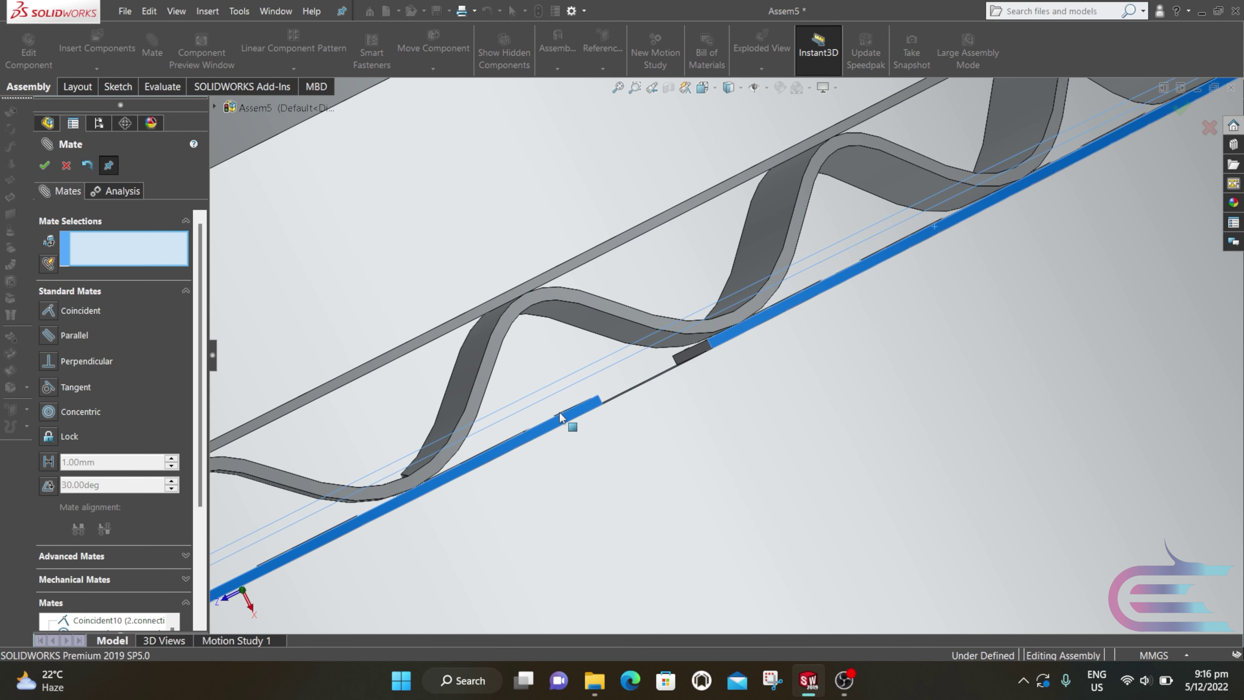
{"action": "scroll", "coordinate": [560, 416], "scroll_direction": "up", "scroll_amount": 5}
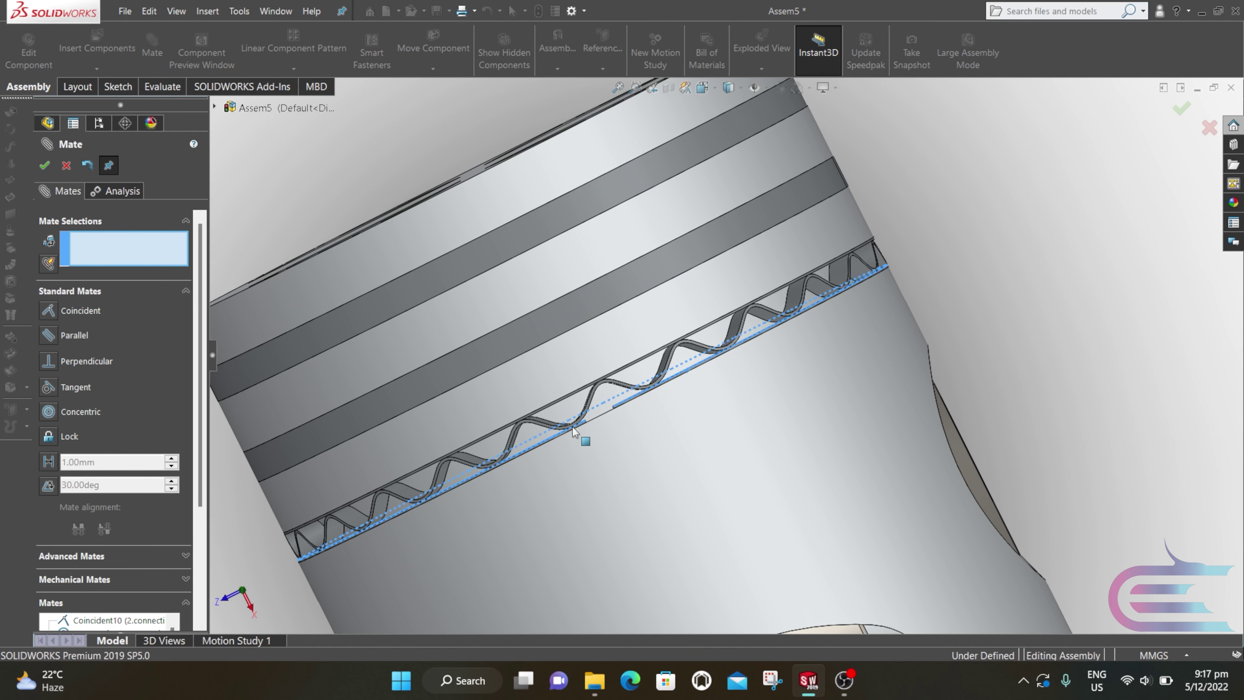
{"action": "scroll", "coordinate": [571, 431], "scroll_direction": "up", "scroll_amount": 2}
{"action": "scroll", "coordinate": [591, 417], "scroll_direction": "down", "scroll_amount": 5}
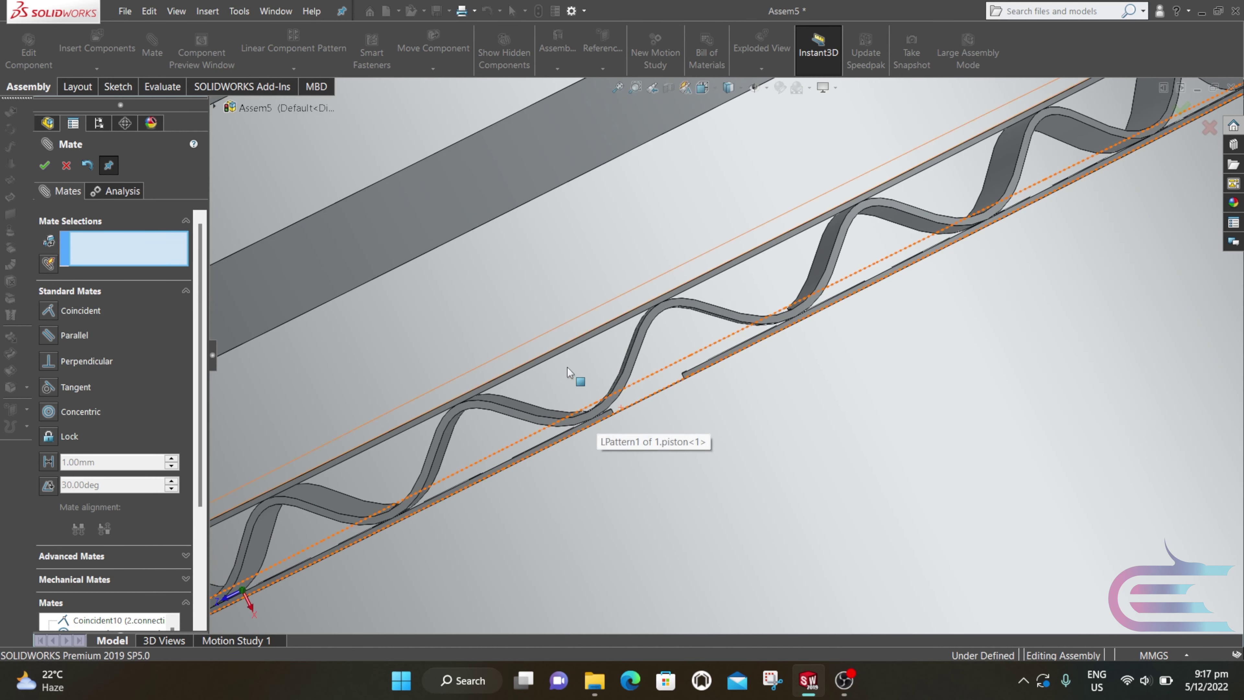
{"action": "scroll", "coordinate": [558, 361], "scroll_direction": "down", "scroll_amount": 2}
- Select the oil-ring edge as a mate reference, clear it, and reselect it
{"action": "left_click", "coordinate": [555, 354]}
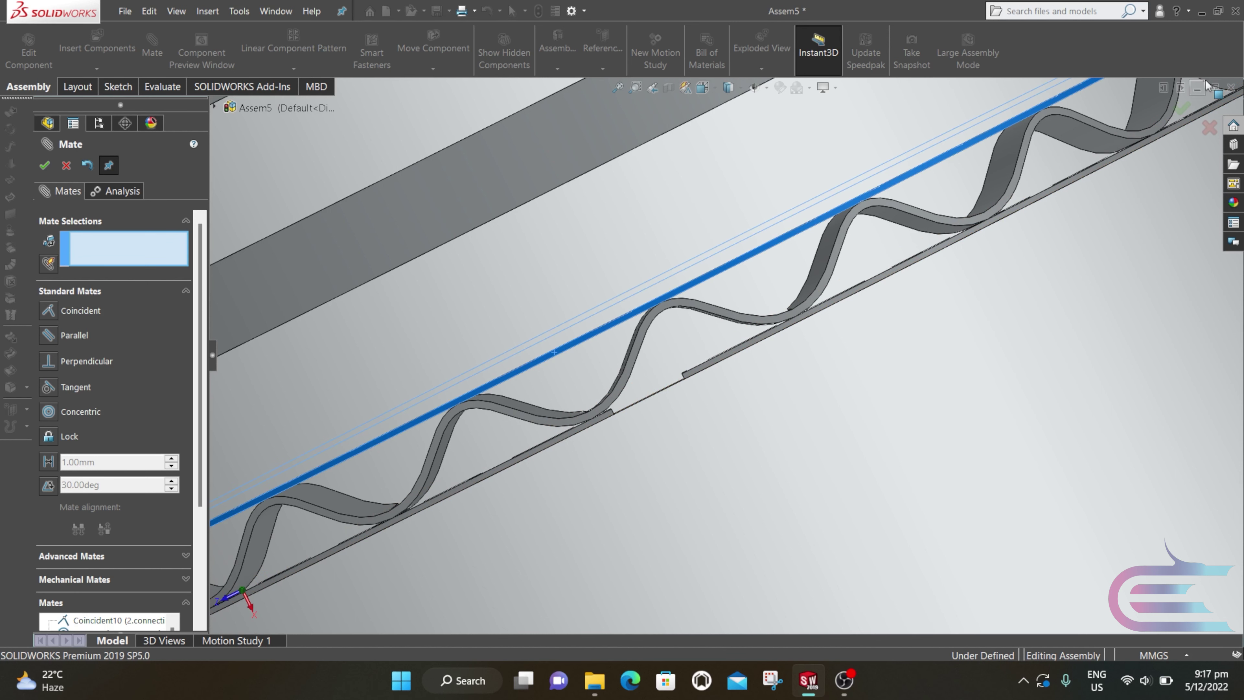
{"action": "left_click", "coordinate": [419, 351]}
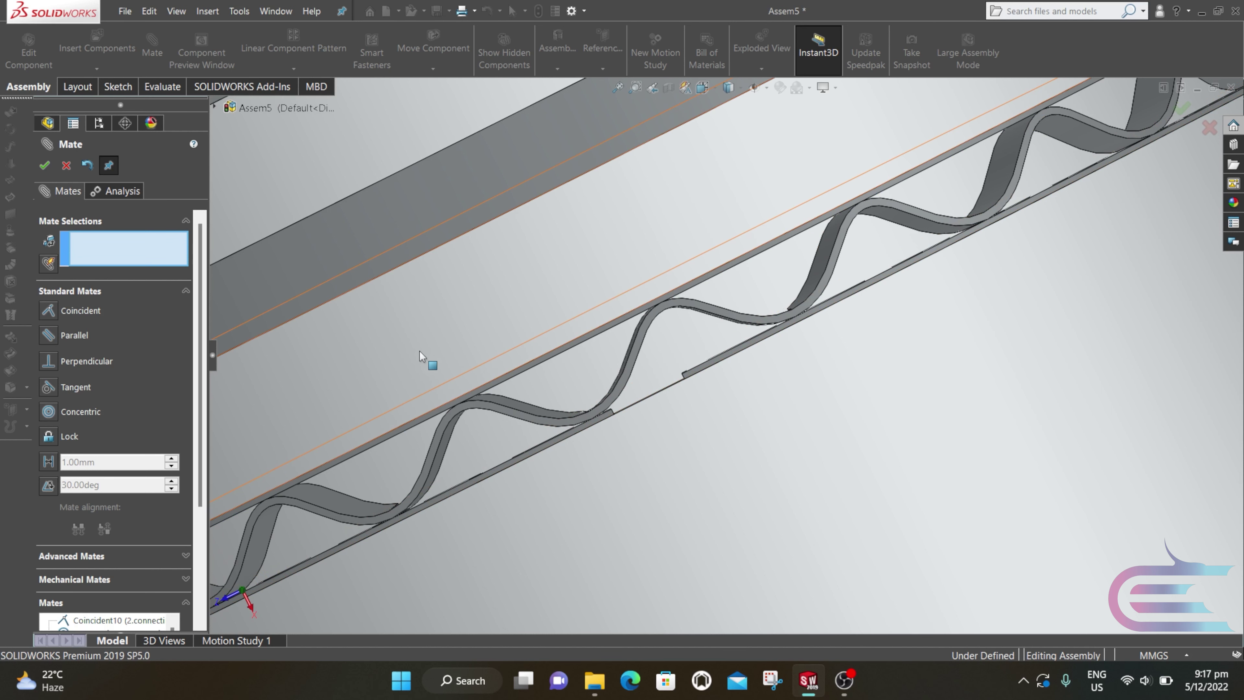
{"action": "left_click", "coordinate": [333, 463]}
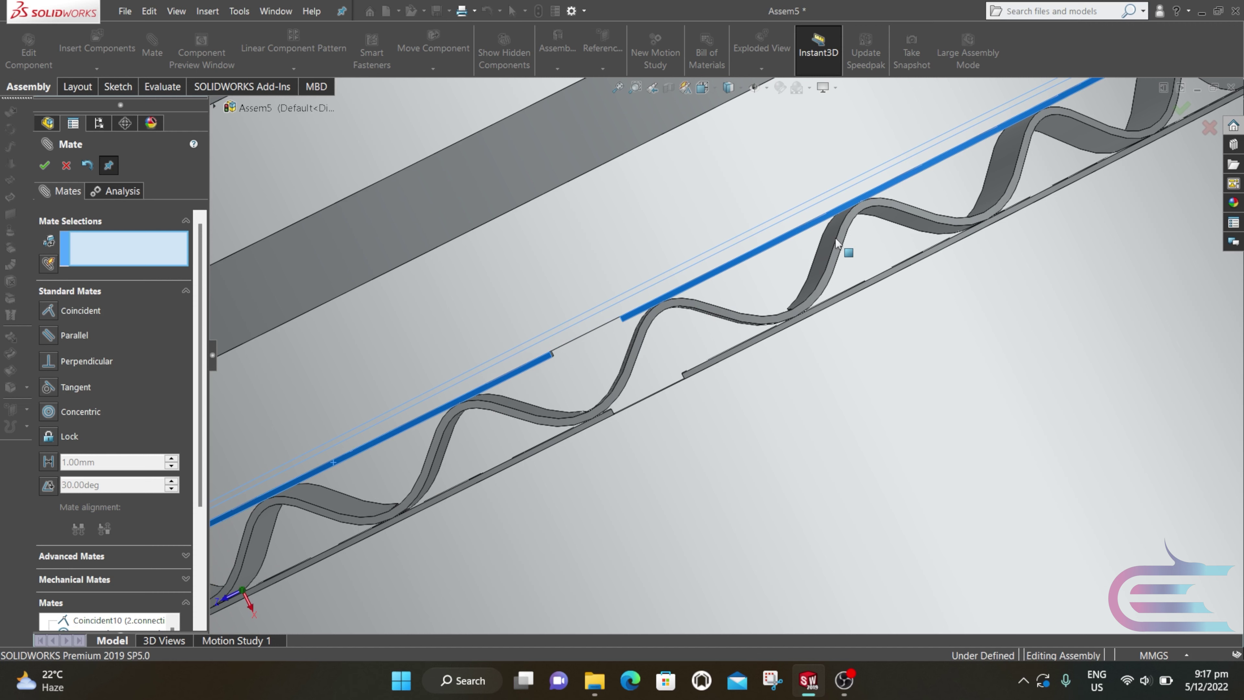
{"action": "scroll", "coordinate": [850, 238], "scroll_direction": "up", "scroll_amount": 10}
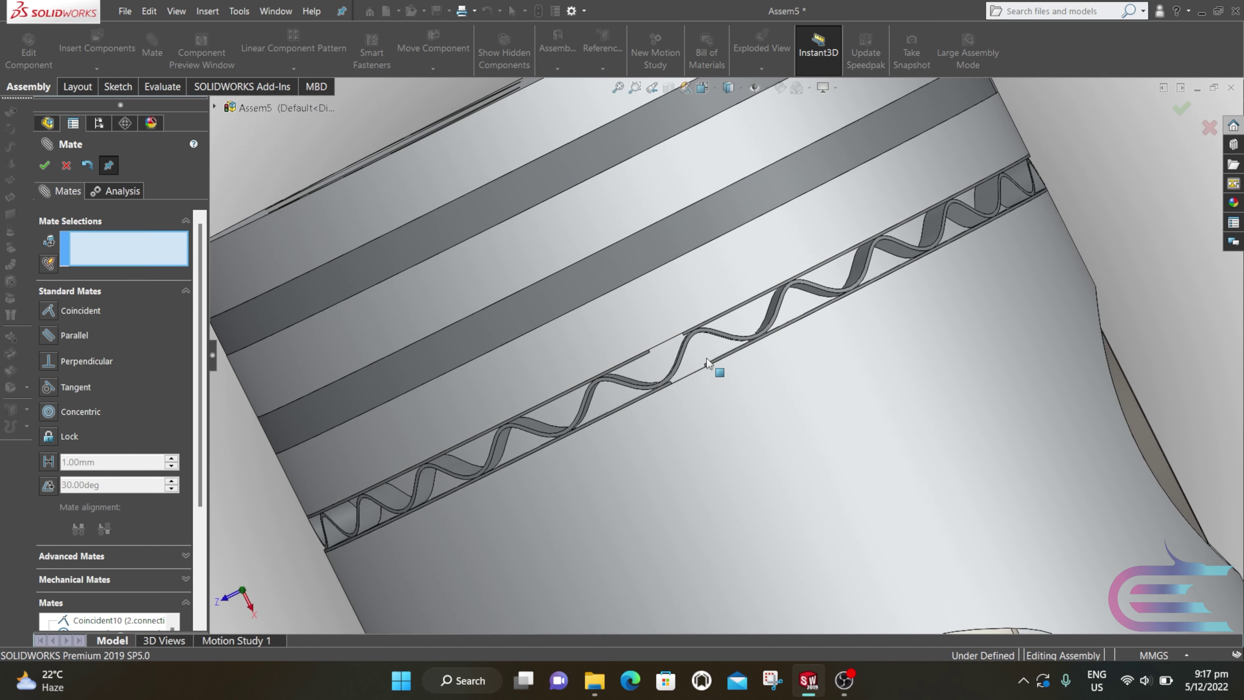
{"action": "scroll", "coordinate": [762, 444], "scroll_direction": "down", "scroll_amount": 4}
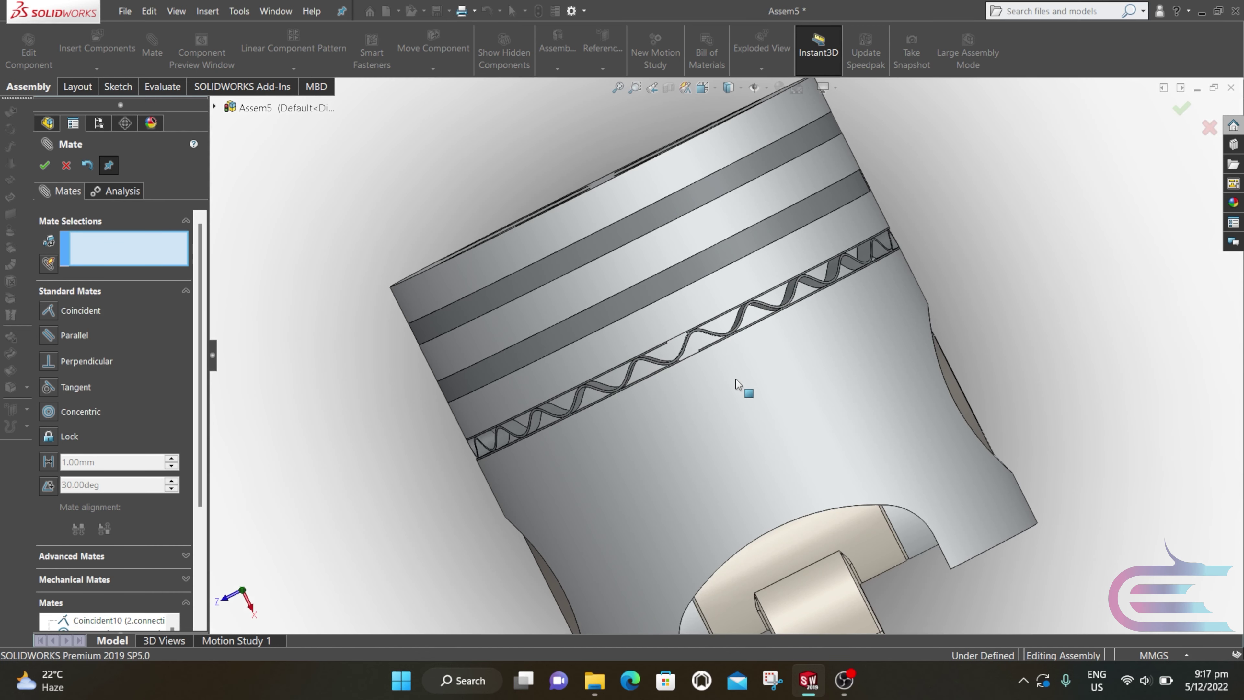
{"action": "scroll", "coordinate": [693, 356], "scroll_direction": "down", "scroll_amount": 8}
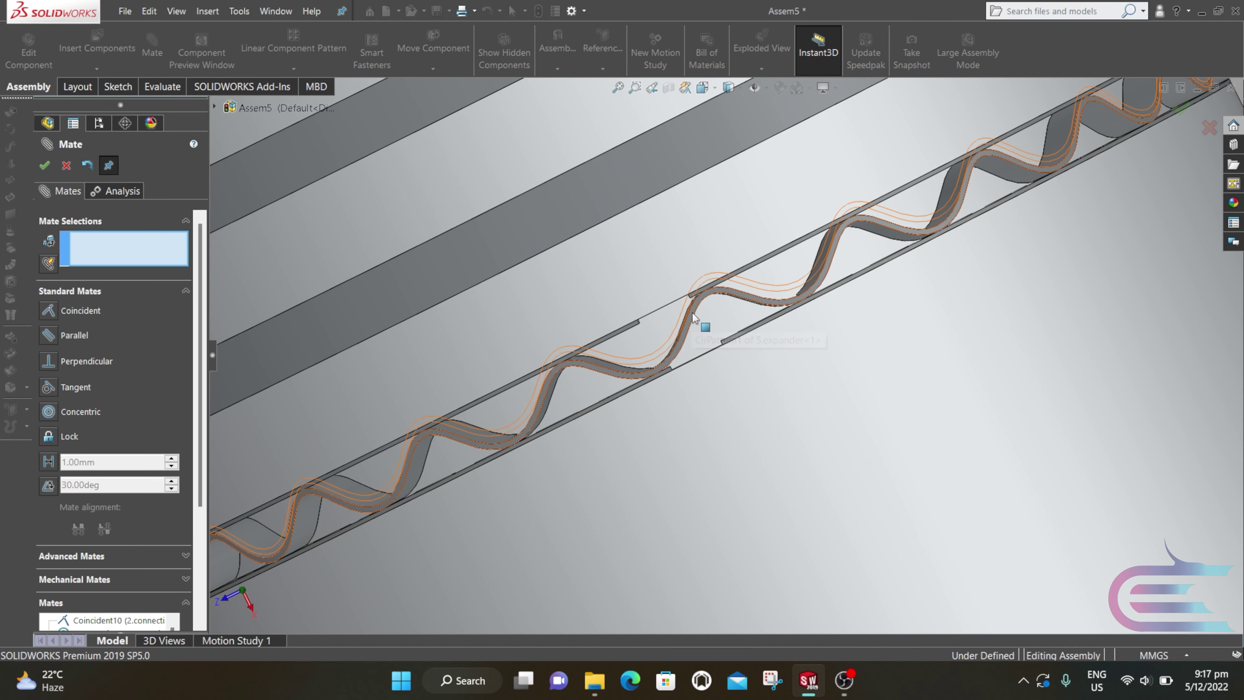
- Drag the expander spring along the oil-ring groove and select the oil-ring edges
{"action": "left_click_drag", "start_coordinate": [686, 318], "coordinate": [654, 334]}
{"action": "scroll", "coordinate": [654, 334], "scroll_direction": "down", "scroll_amount": 4}
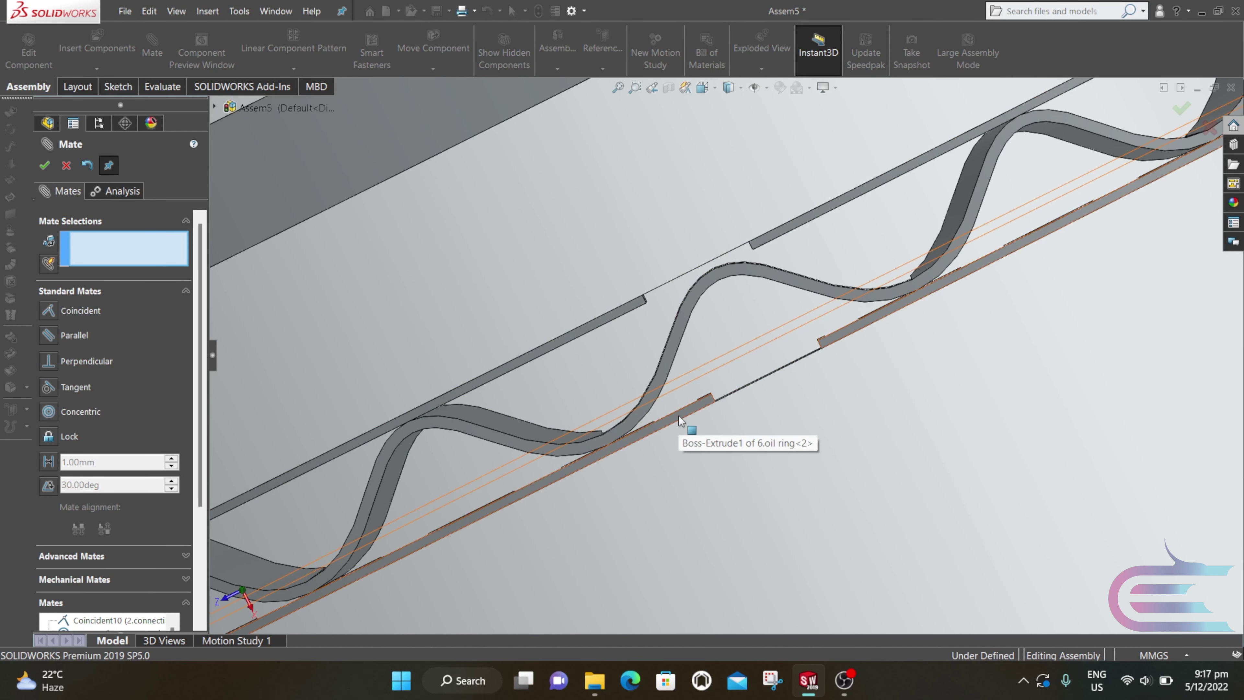
{"action": "left_click_drag", "start_coordinate": [679, 416], "coordinate": [675, 334]}
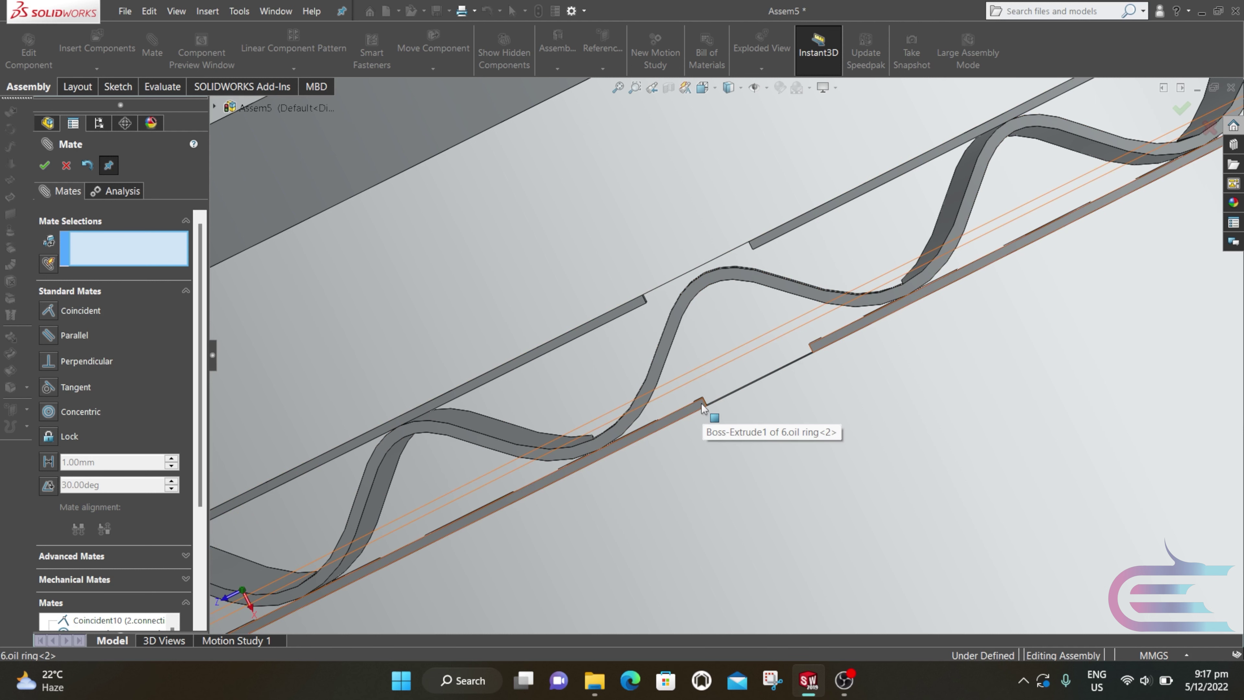
{"action": "left_click", "coordinate": [701, 404]}
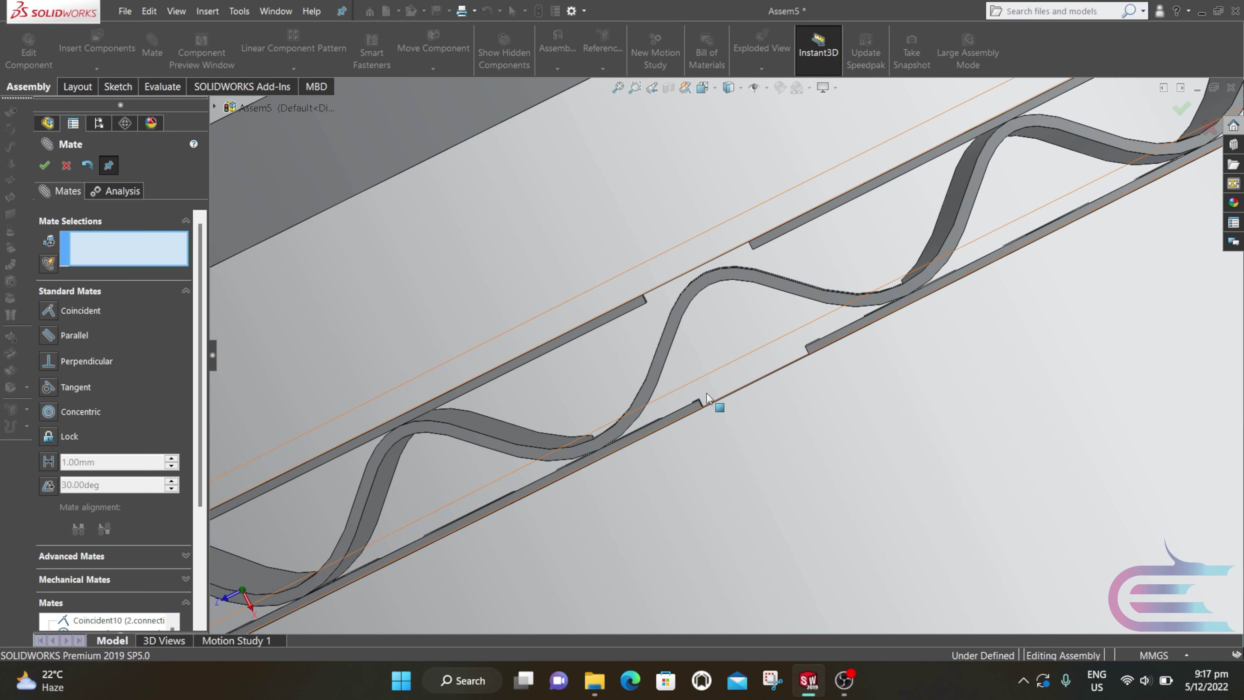
{"action": "scroll", "coordinate": [703, 383], "scroll_direction": "up", "scroll_amount": 3}
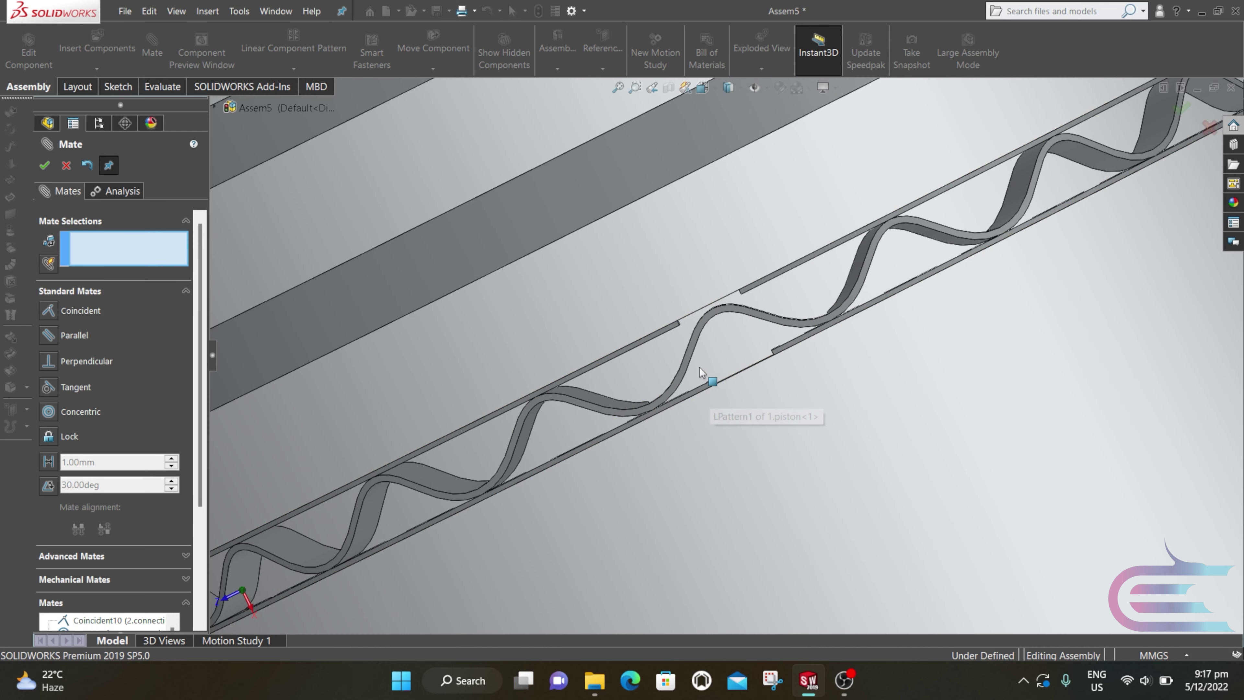
{"action": "left_click", "coordinate": [745, 294]}
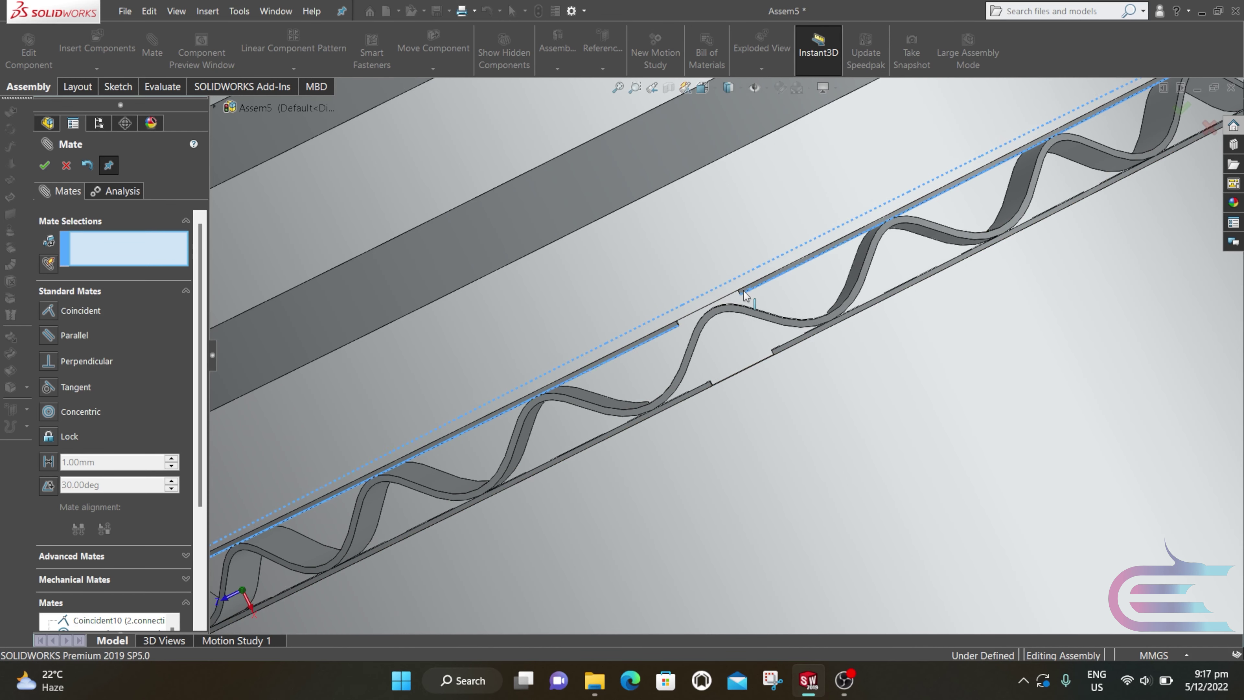
{"action": "scroll", "coordinate": [742, 290], "scroll_direction": "up", "scroll_amount": 8}
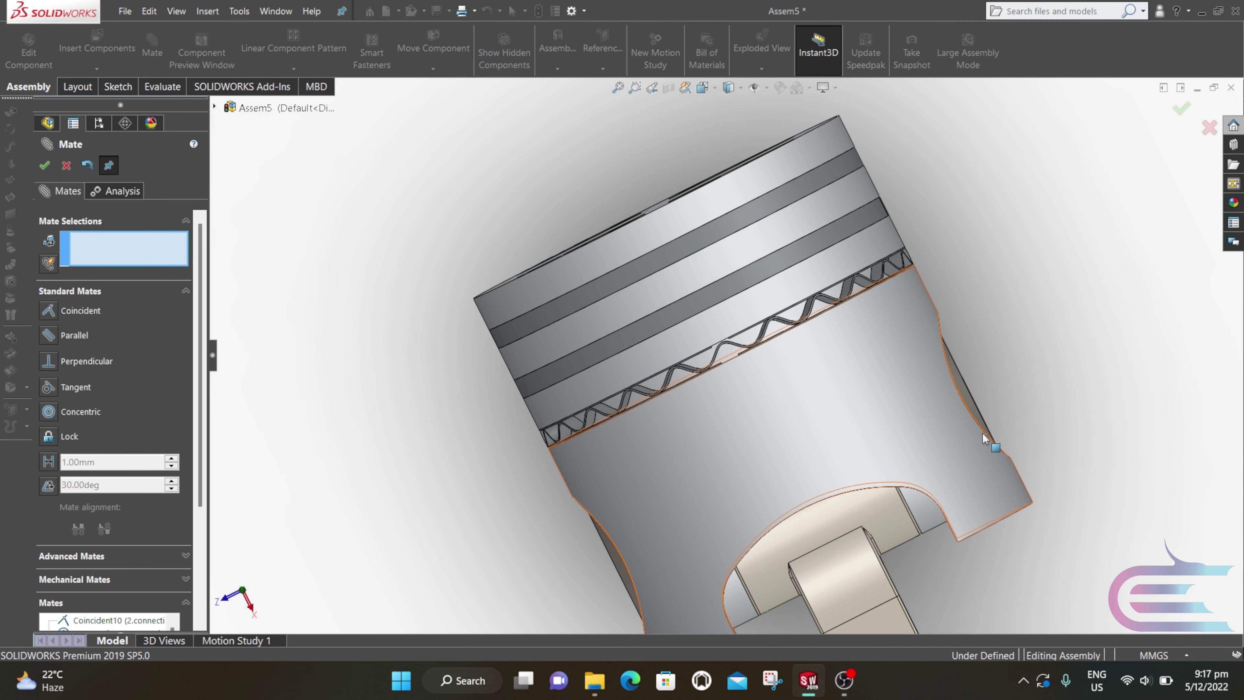
{"action": "scroll", "coordinate": [820, 383], "scroll_direction": "up", "scroll_amount": 3}
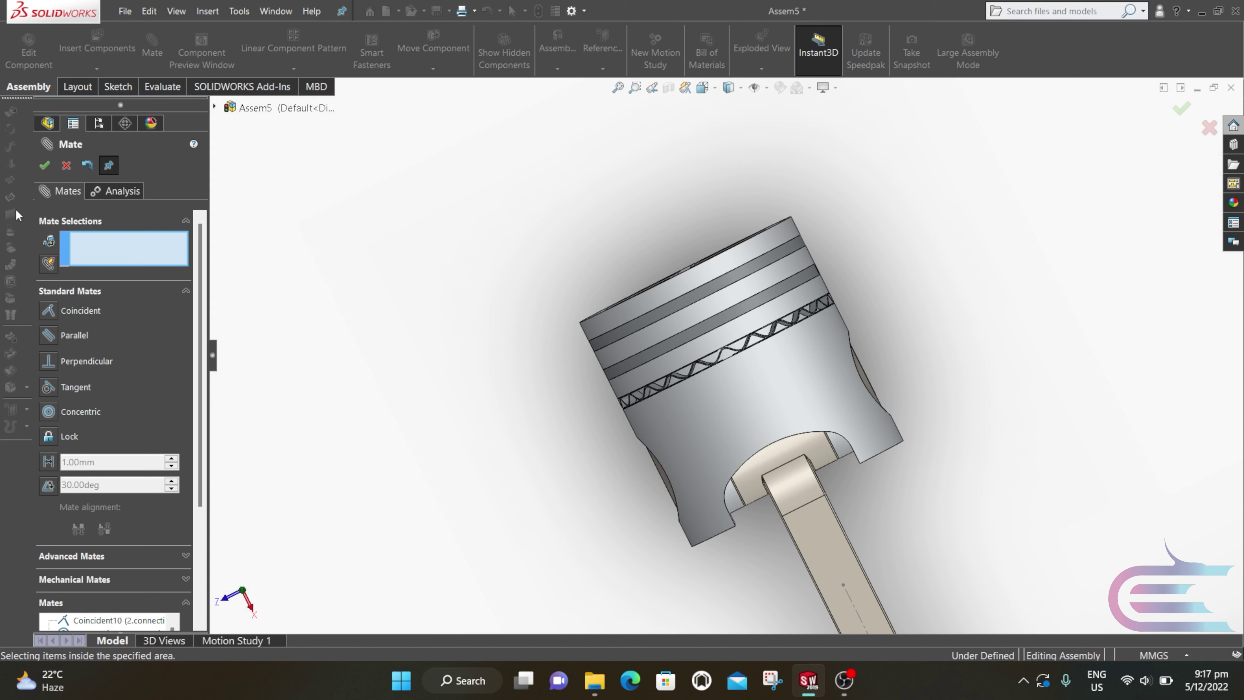
- Expand the Mates folder and lock rotation on the Concentric2 mate
{"action": "left_click", "coordinate": [44, 166]}
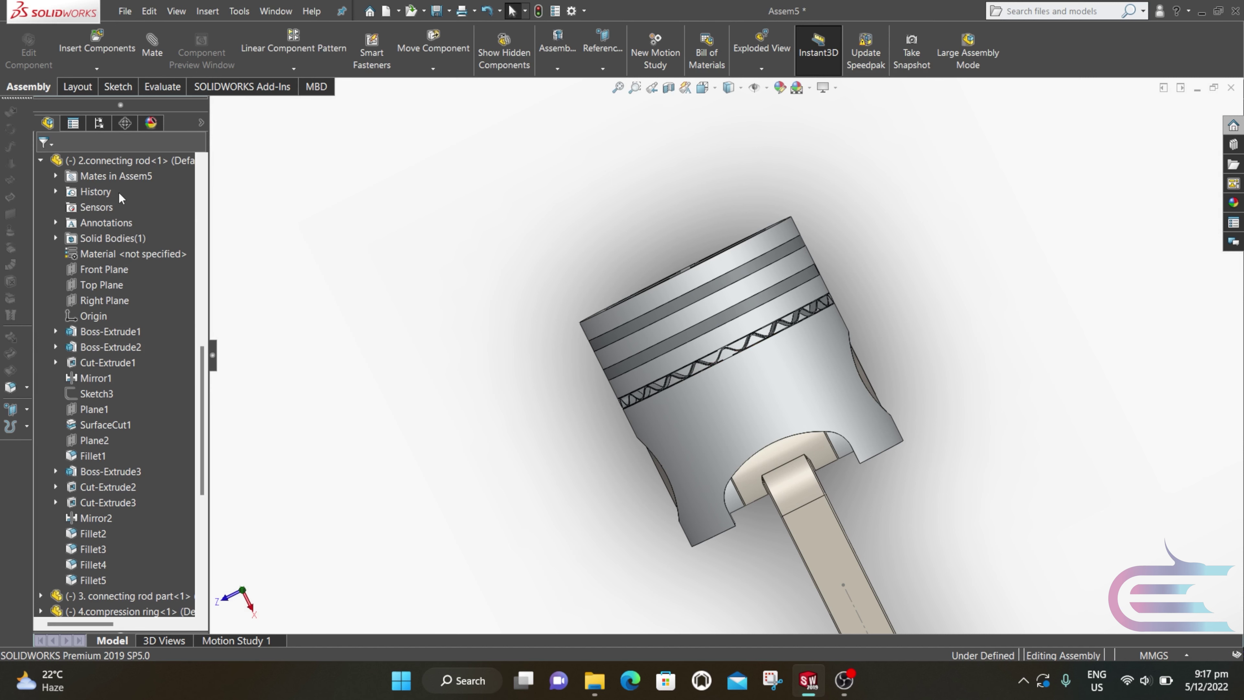
{"action": "left_click_drag", "start_coordinate": [203, 363], "coordinate": [211, 445]}
{"action": "scroll", "coordinate": [198, 436], "scroll_direction": "down", "scroll_amount": 2}
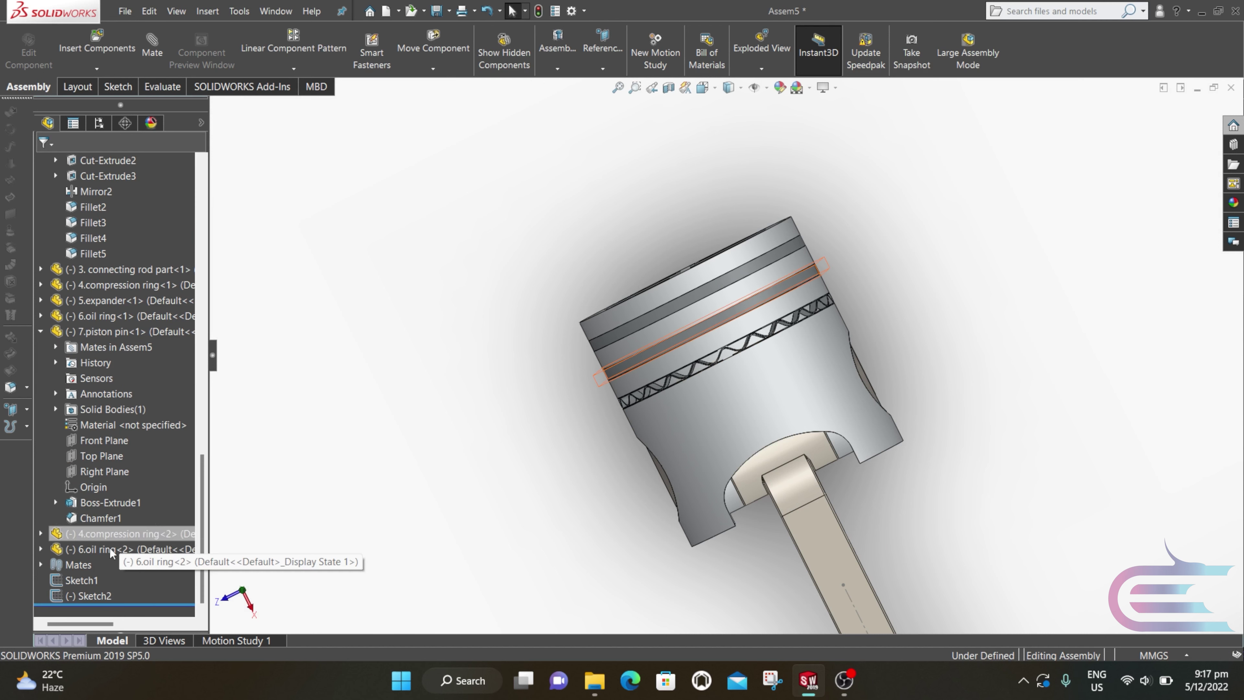
{"action": "left_click", "coordinate": [41, 564]}
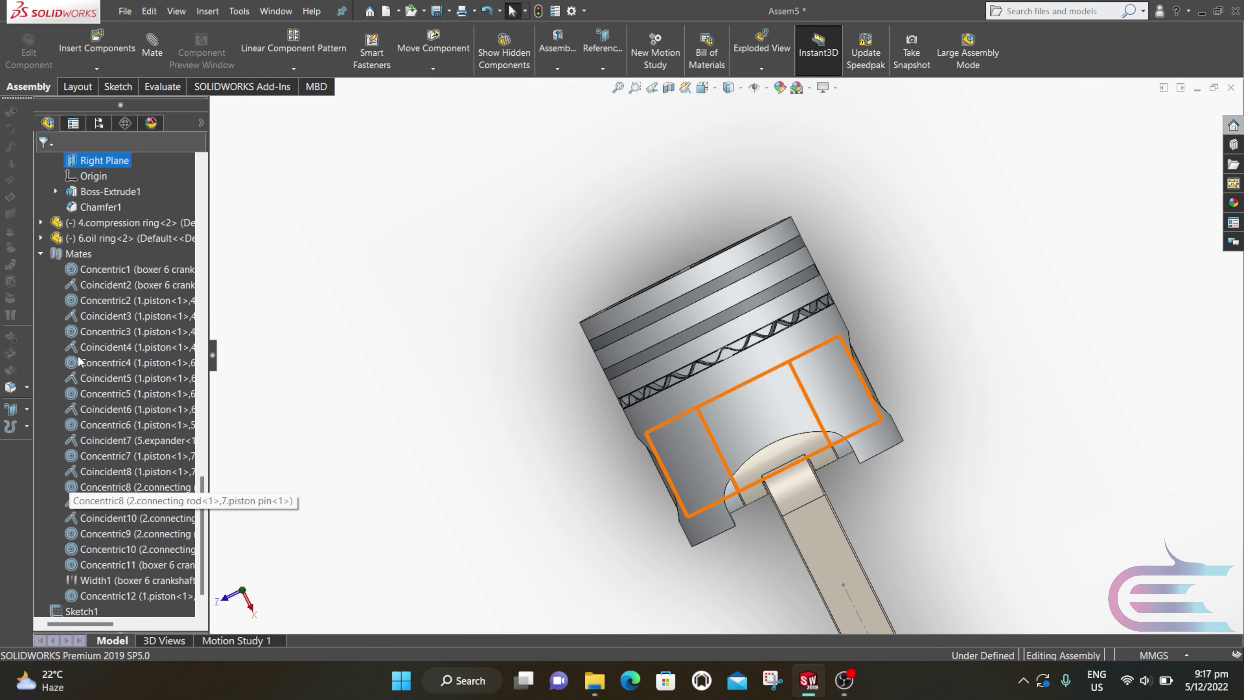
{"action": "right_click", "coordinate": [87, 300]}
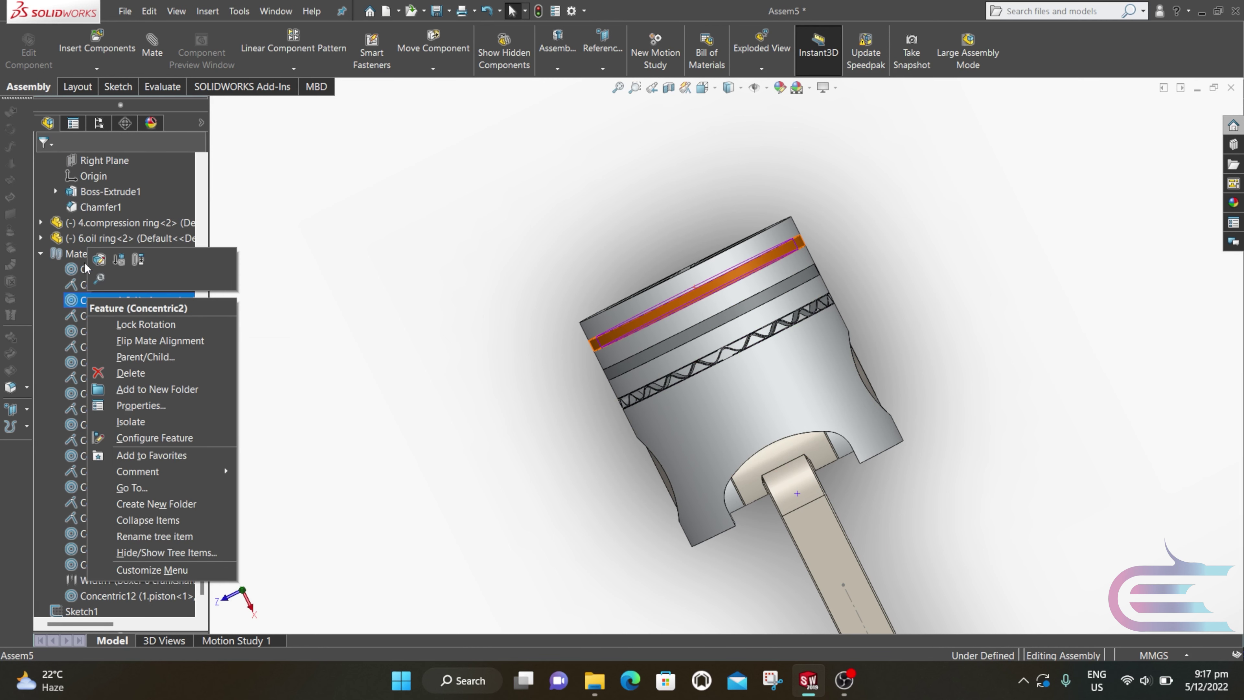
{"action": "key", "text": "Escape"}
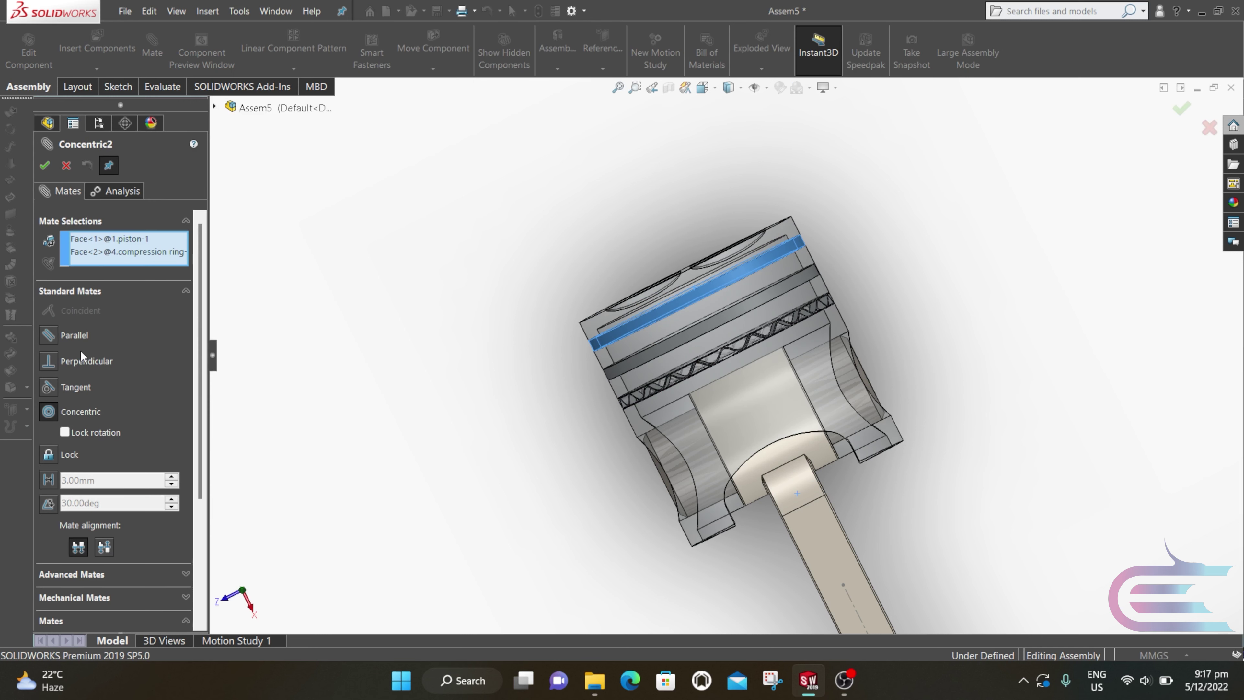
{"action": "left_click", "coordinate": [64, 433]}
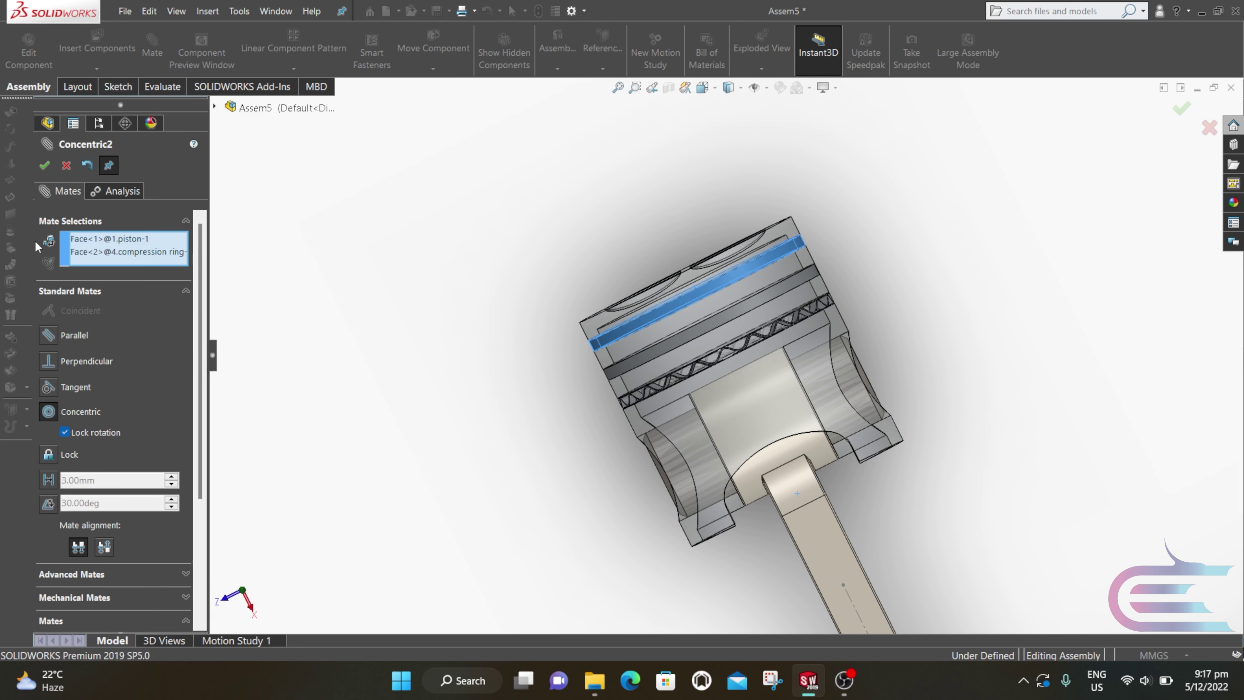
{"action": "left_click", "coordinate": [45, 166]}
- Edit the Concentric3 mate to lock its rotation
{"action": "left_click", "coordinate": [44, 165]}
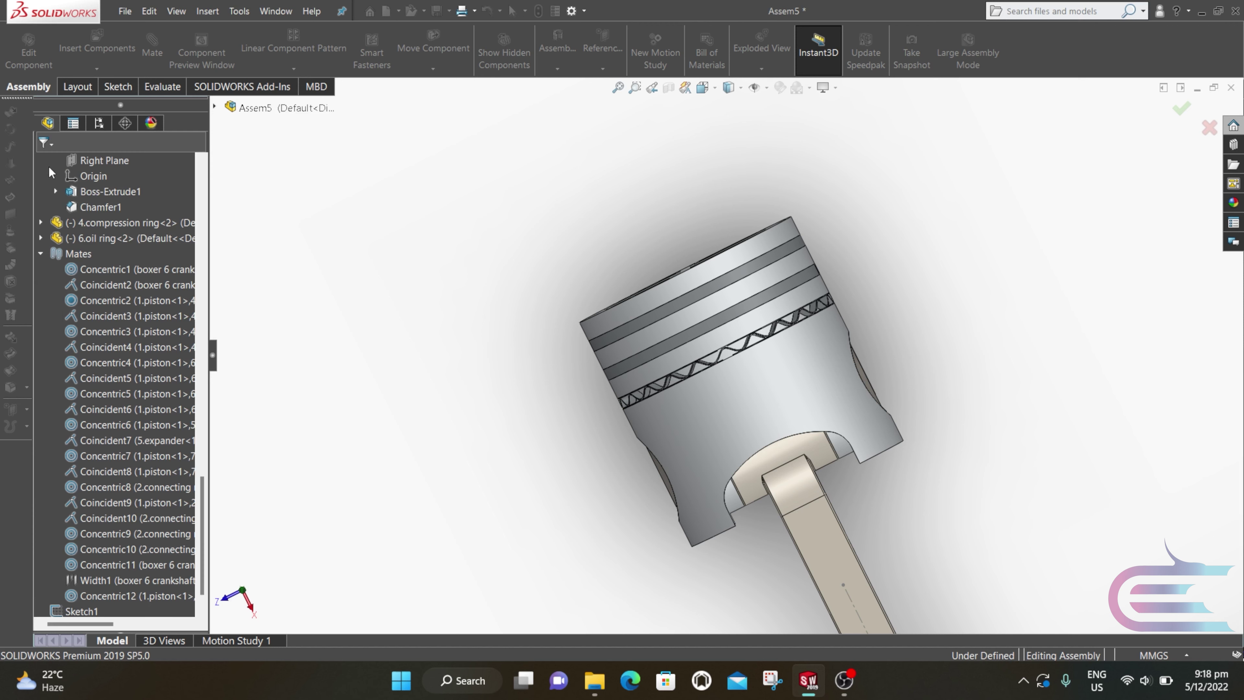
{"action": "right_click", "coordinate": [91, 332]}
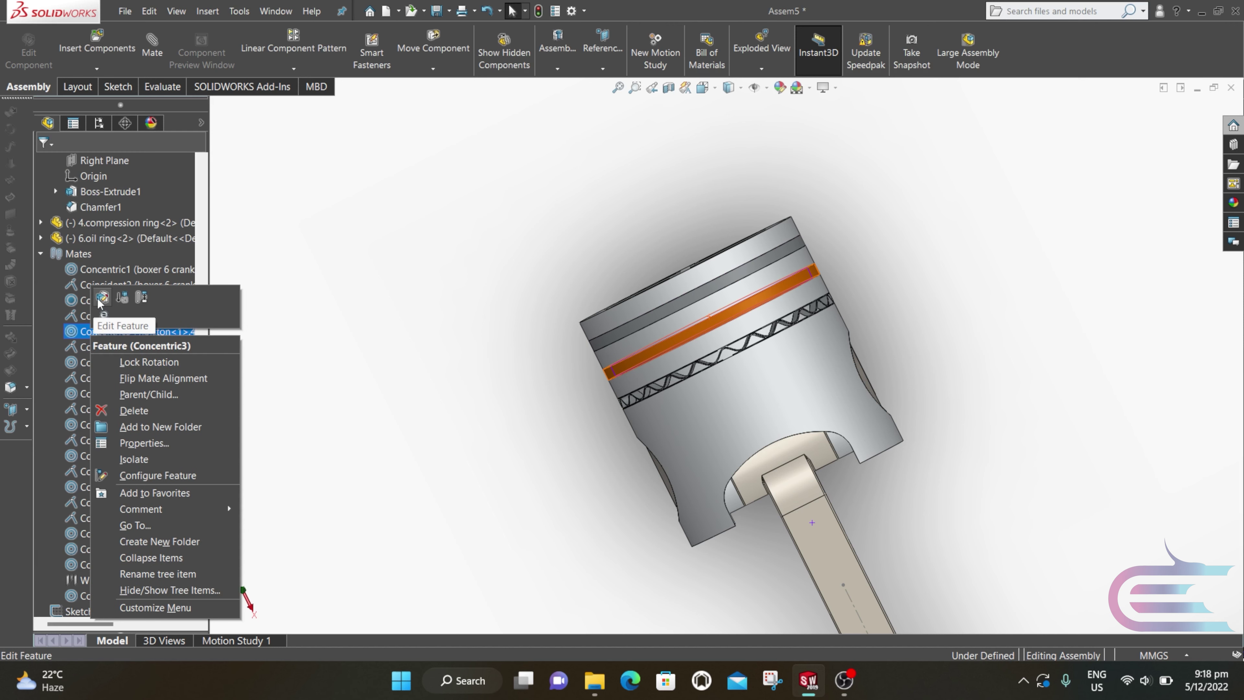
{"action": "left_click", "coordinate": [107, 296]}
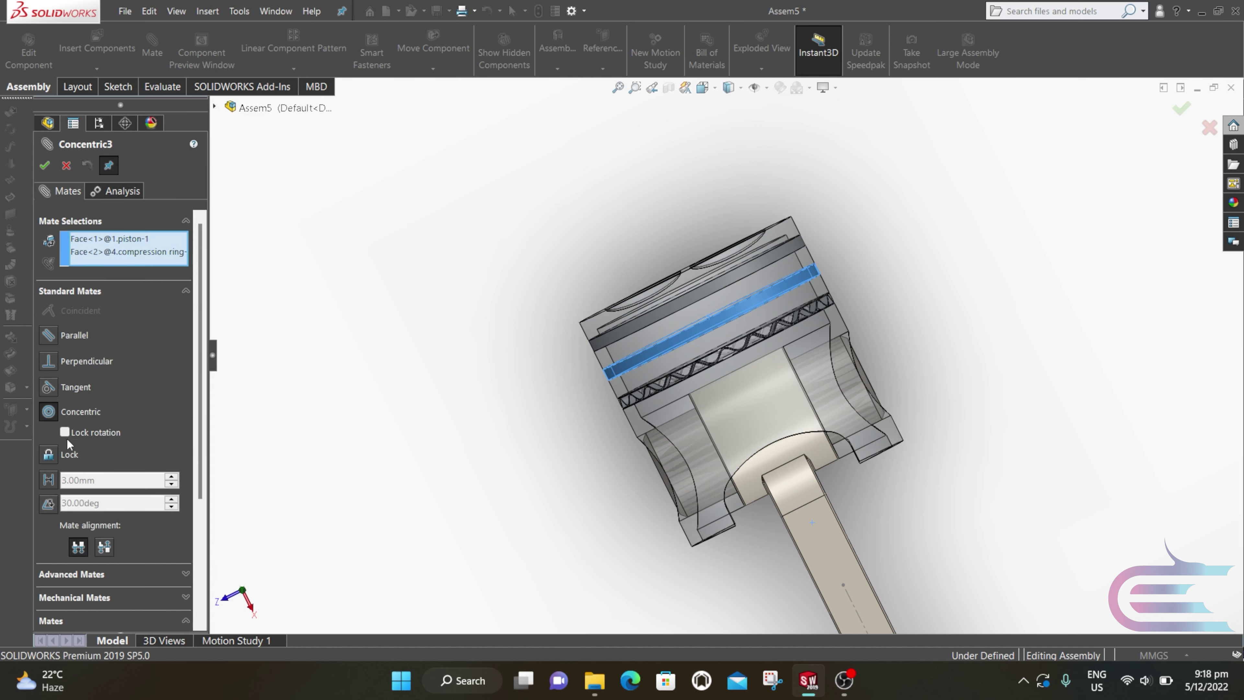
{"action": "left_click", "coordinate": [65, 432]}
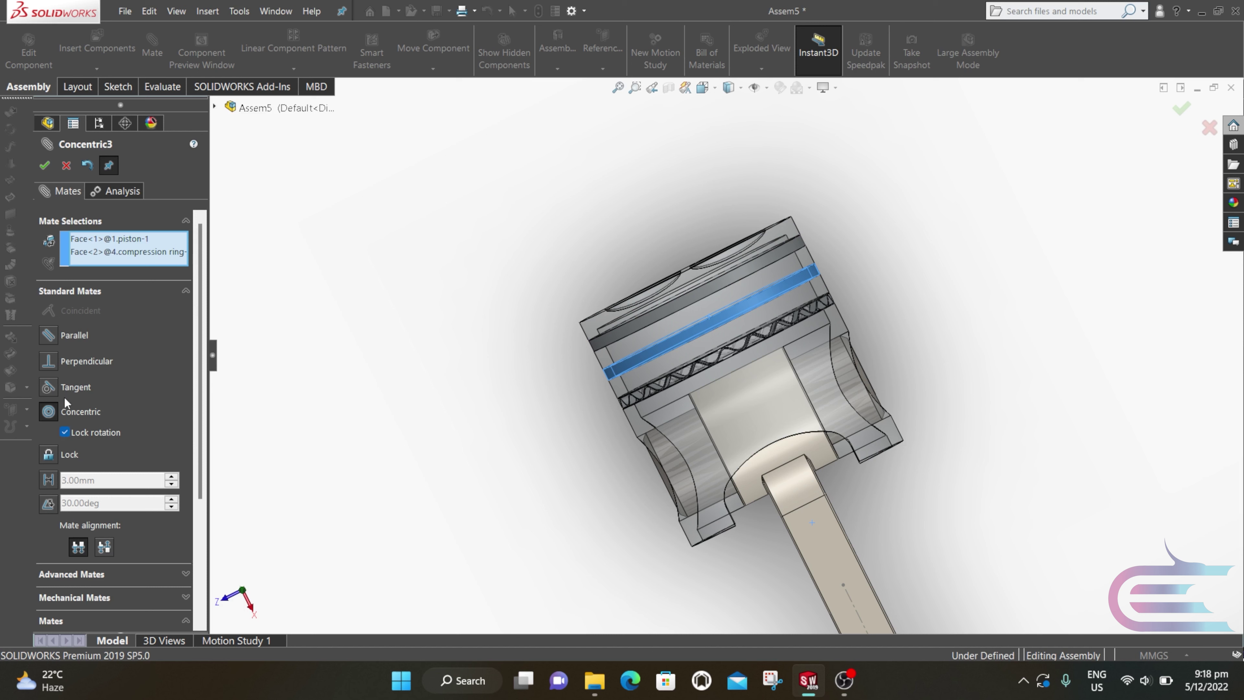
{"action": "left_click", "coordinate": [45, 166]}
- Edit Concentric4 to lock rotation of oil ring-1 on the piston
{"action": "left_click", "coordinate": [45, 165]}
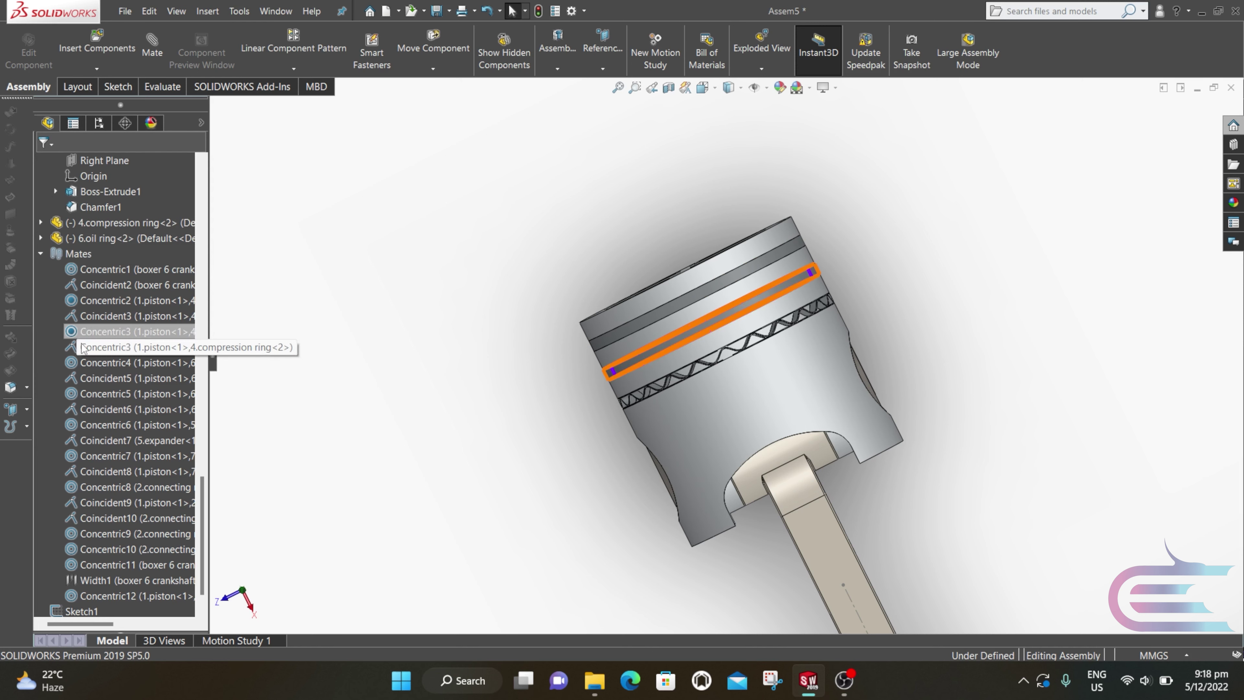
{"action": "right_click", "coordinate": [89, 356]}
{"action": "left_click", "coordinate": [98, 323]}
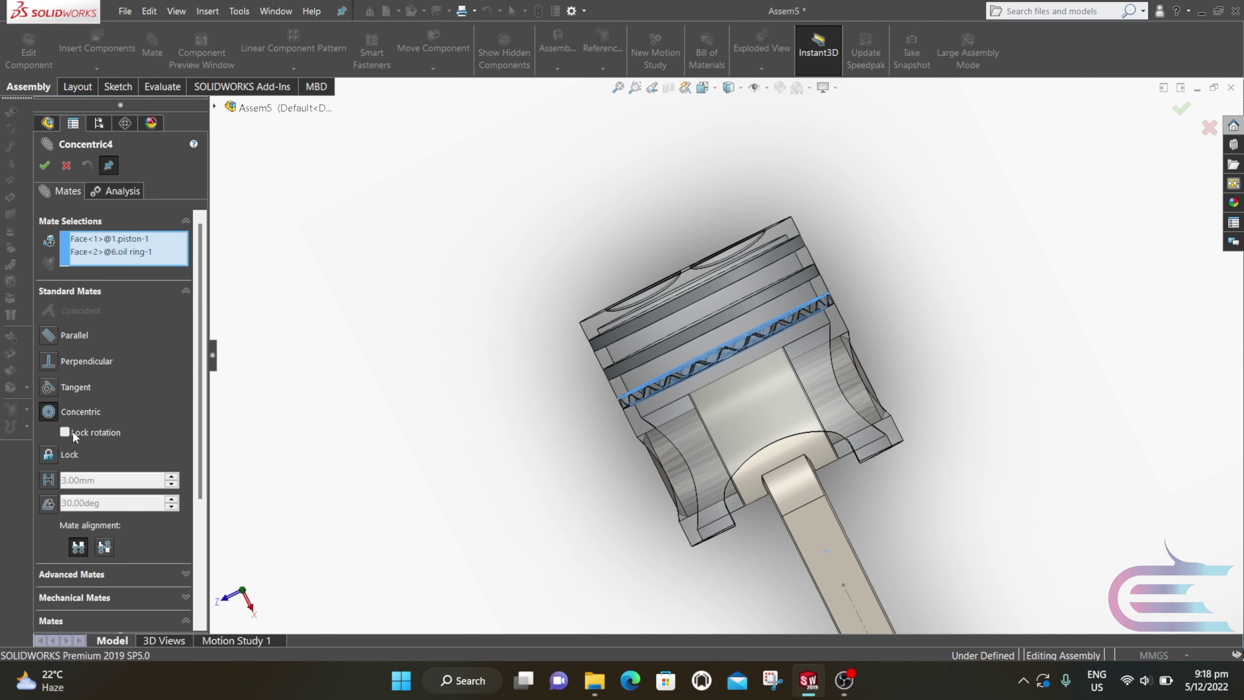
{"action": "left_click", "coordinate": [65, 432]}
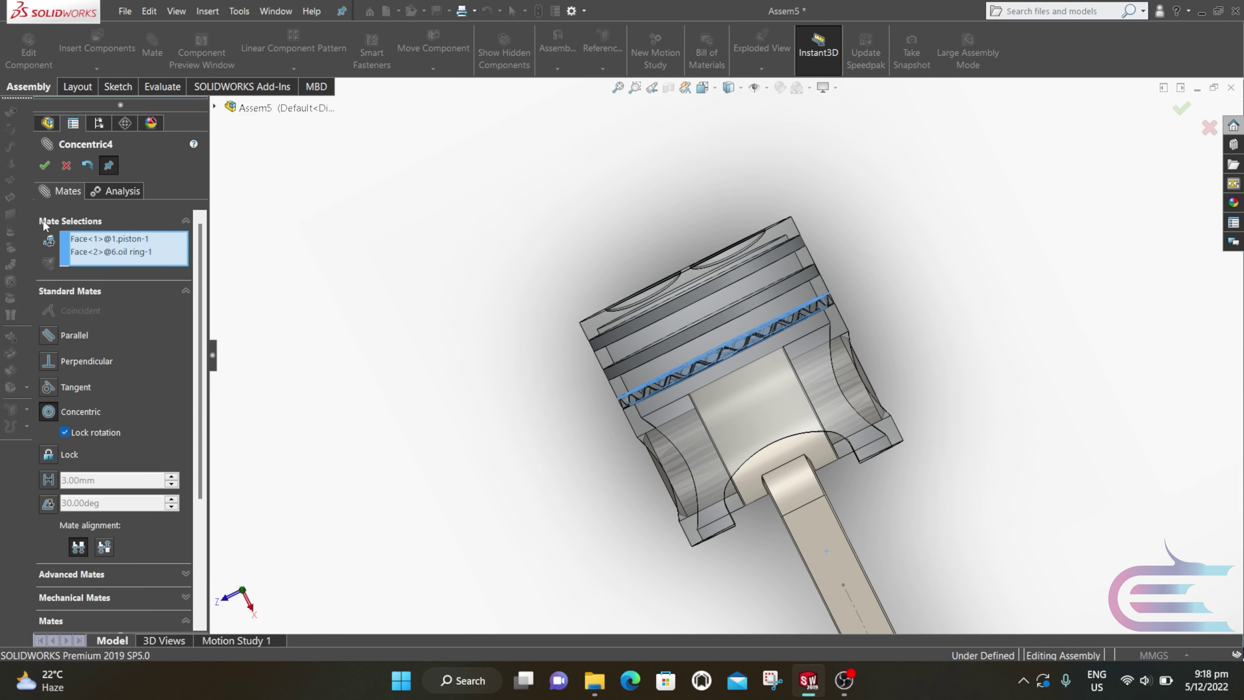
{"action": "left_click", "coordinate": [45, 167]}
- Edit Concentric5 to lock rotation of oil ring-2 and return to the tree
{"action": "left_click", "coordinate": [45, 166]}
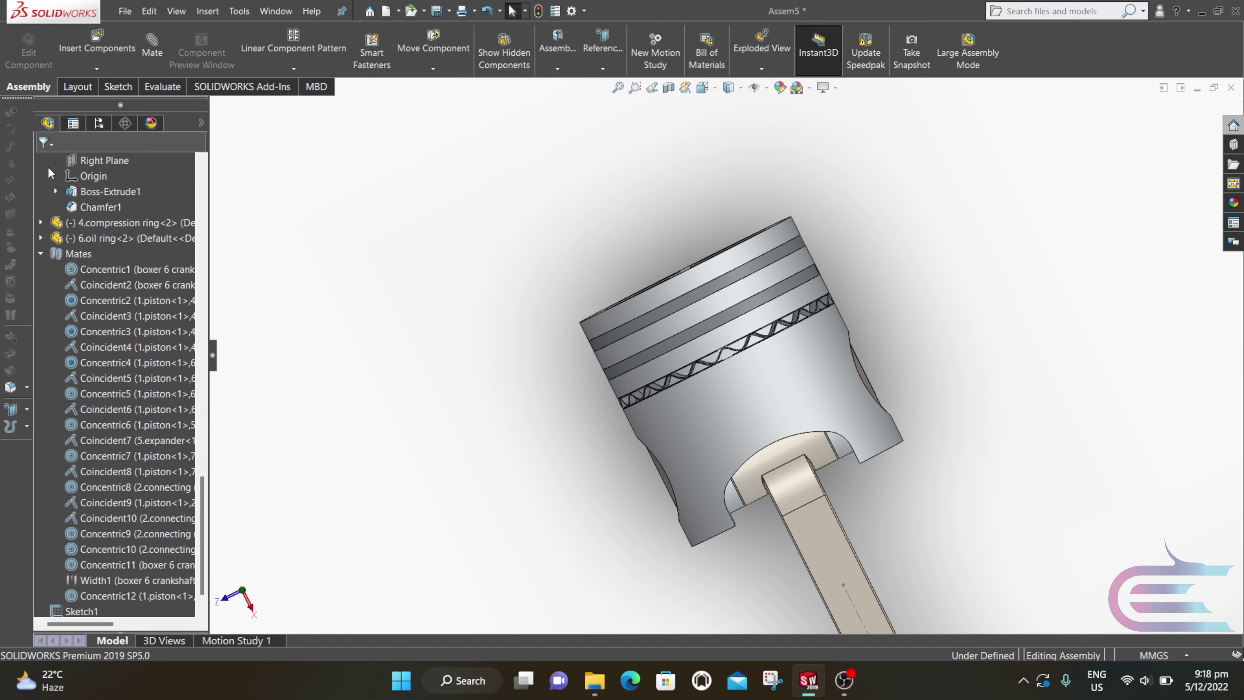
{"action": "right_click", "coordinate": [89, 395]}
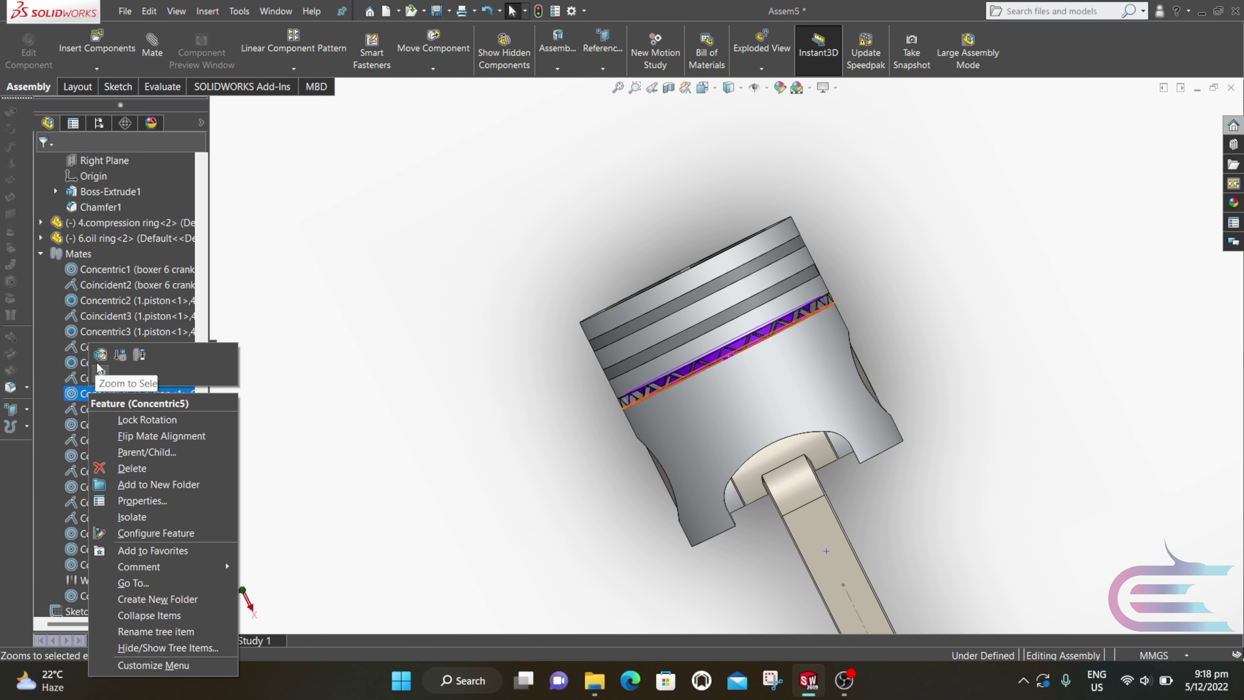
{"action": "left_click", "coordinate": [99, 356]}
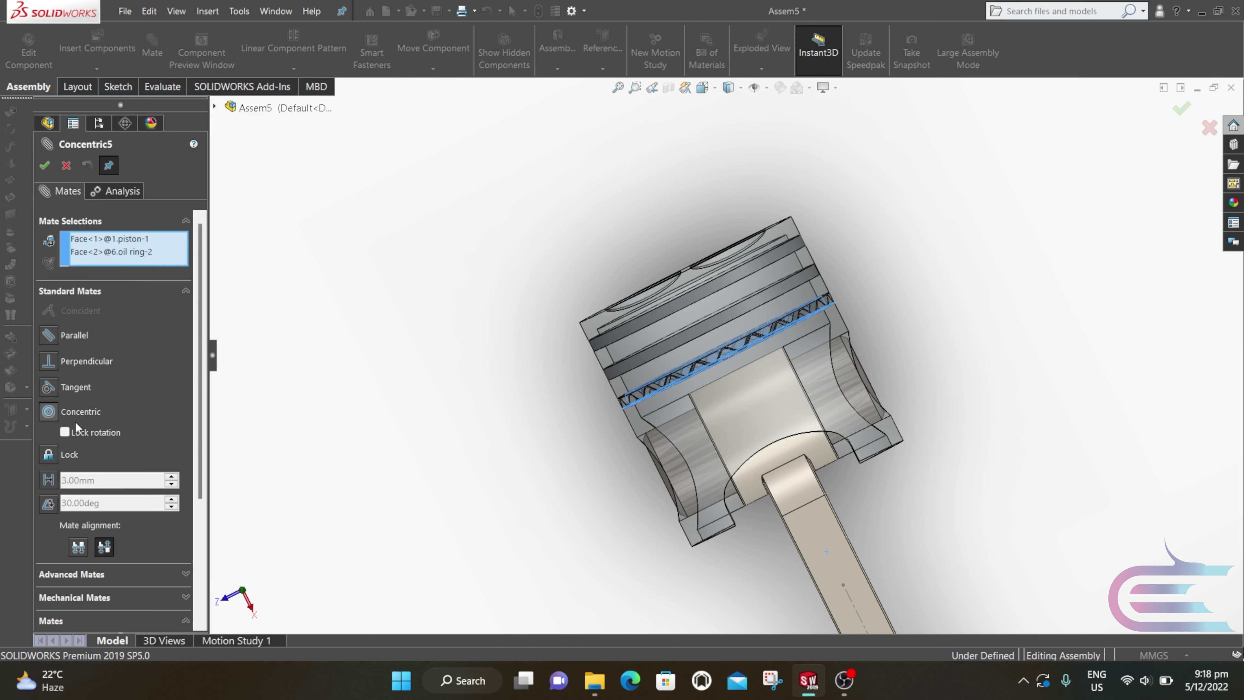
{"action": "left_click", "coordinate": [65, 433]}
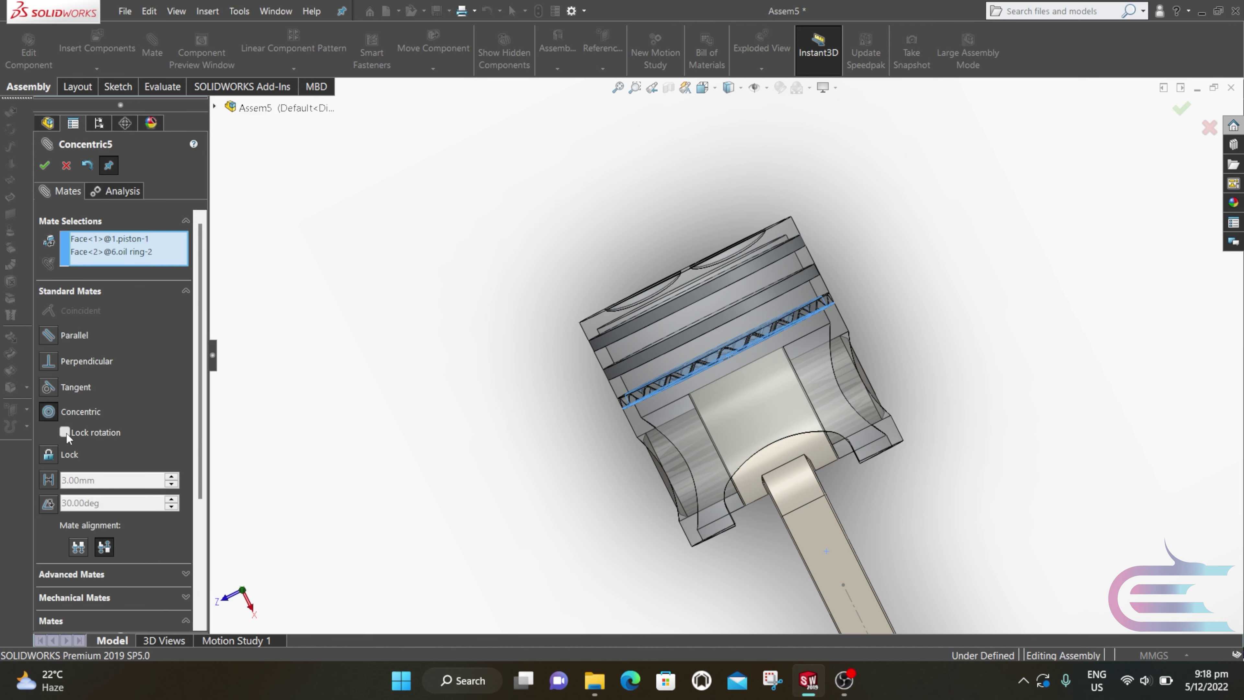
{"action": "left_click", "coordinate": [45, 169]}
{"action": "left_click", "coordinate": [45, 169]}
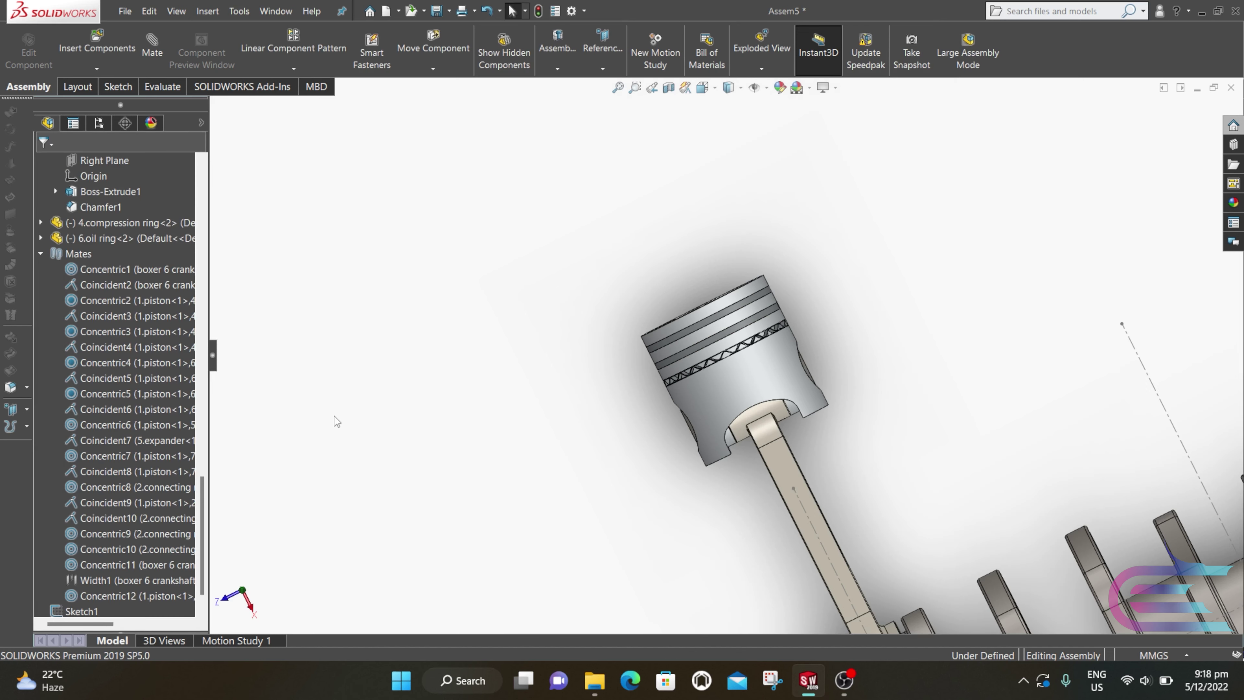
- Start Copy with Mates and select the piston and both compression rings
{"action": "middle_click_drag", "start_coordinate": [774, 563], "coordinate": [809, 390]}
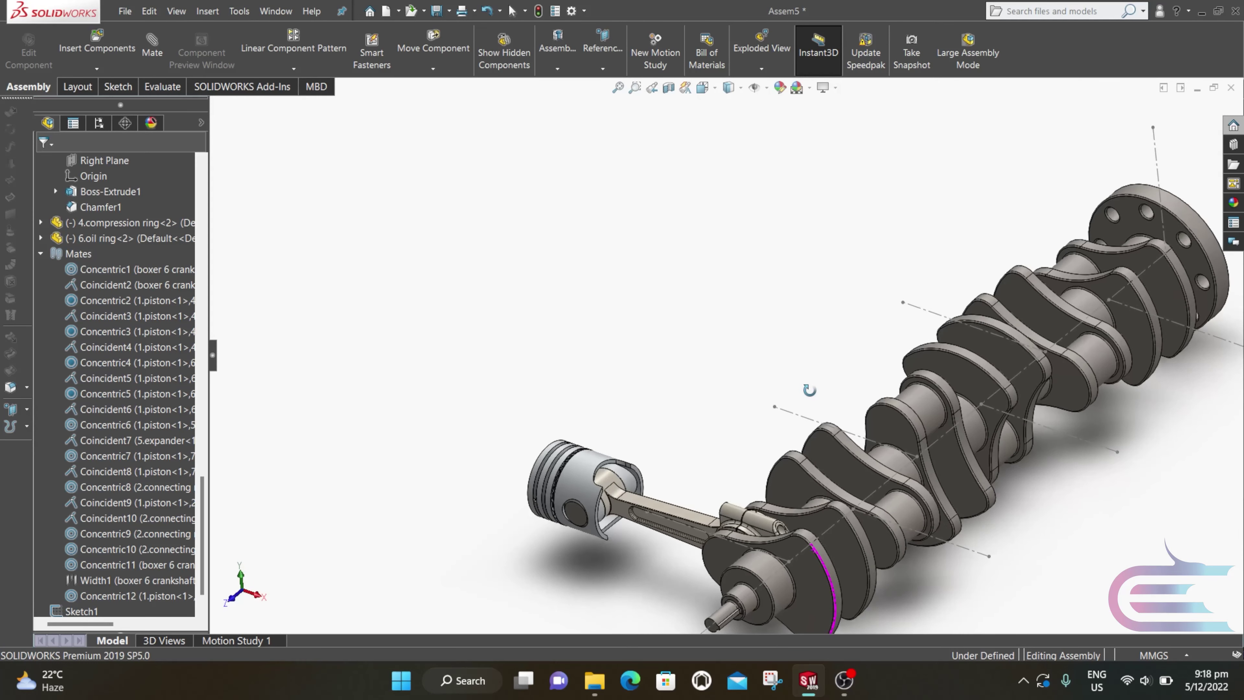
{"action": "scroll", "coordinate": [882, 463], "scroll_direction": "down", "scroll_amount": 2}
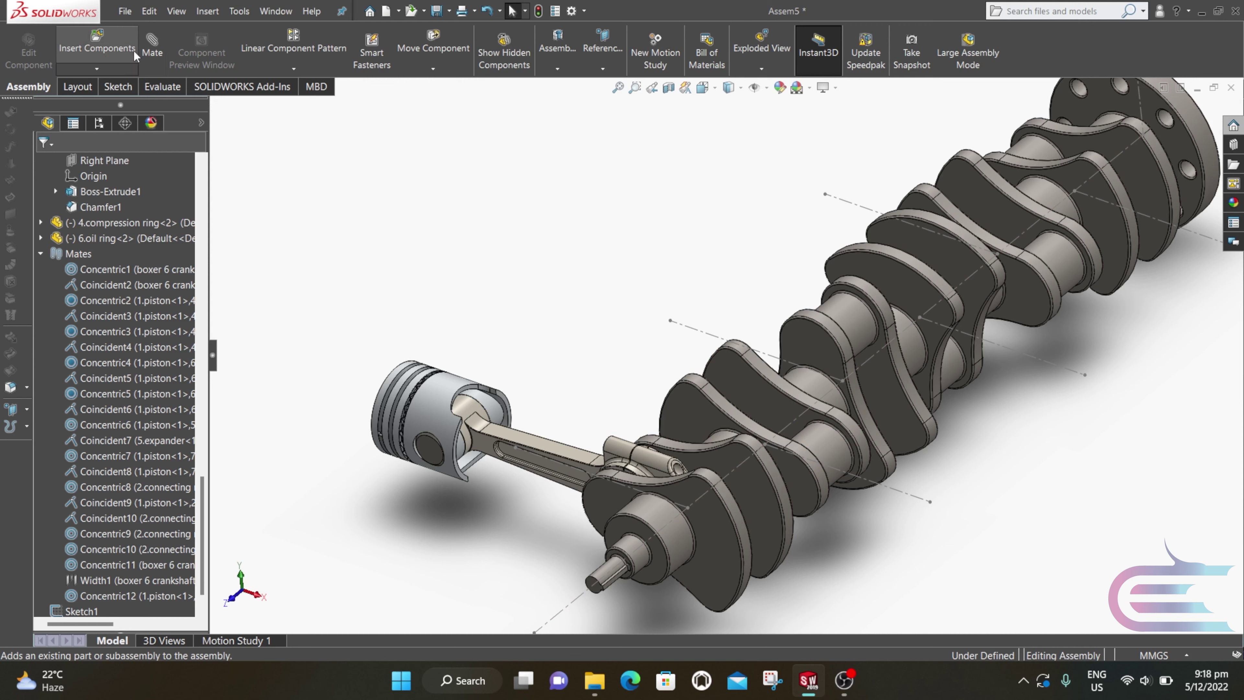
{"action": "left_click", "coordinate": [111, 67]}
{"action": "left_click", "coordinate": [113, 130]}
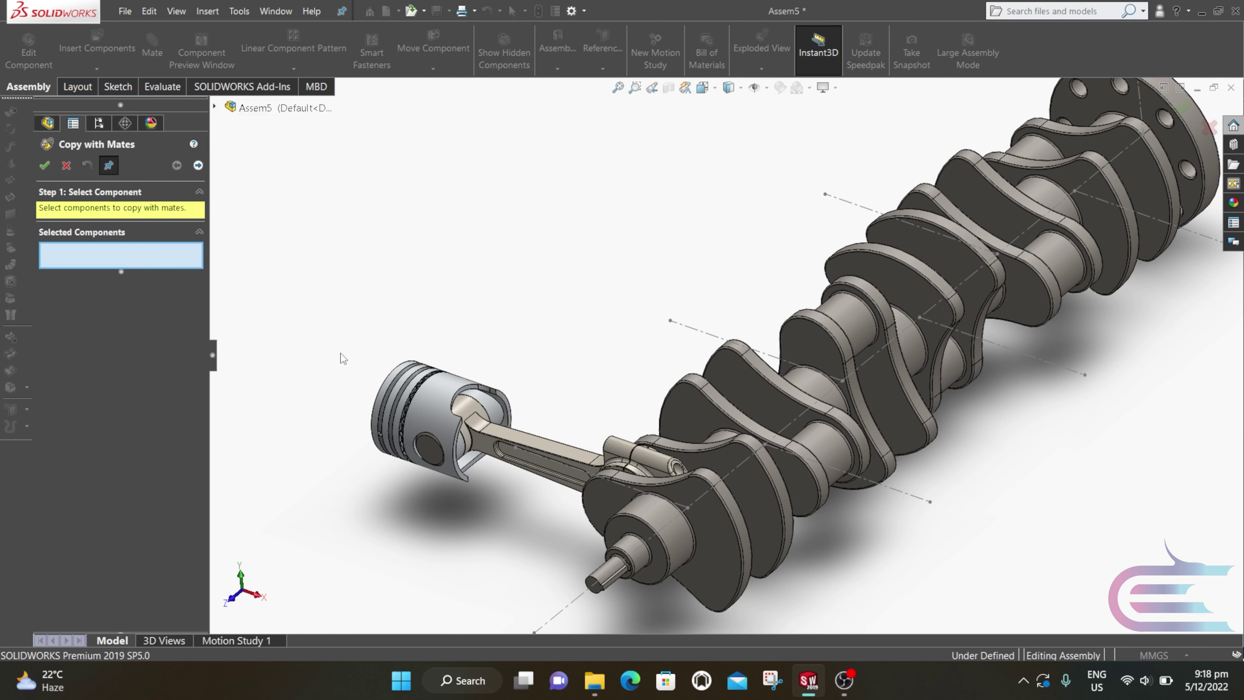
{"action": "scroll", "coordinate": [434, 334], "scroll_direction": "down", "scroll_amount": 5}
{"action": "left_click", "coordinate": [423, 283]}
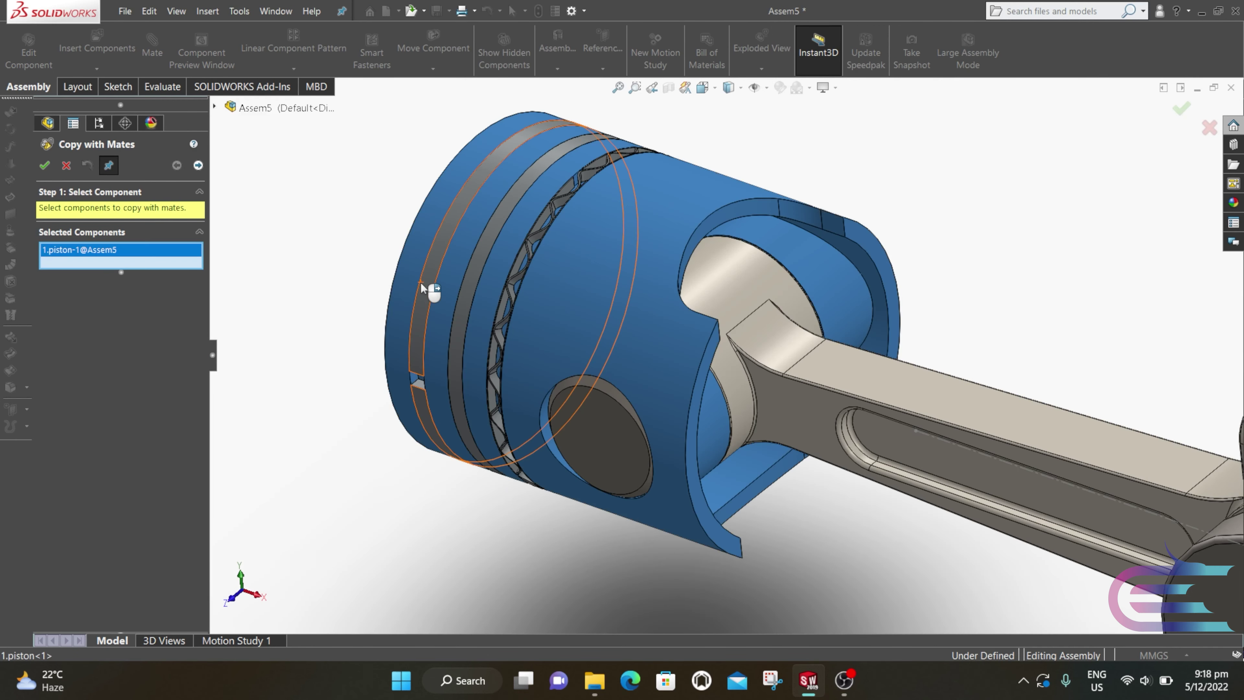
{"action": "left_click", "coordinate": [453, 294]}
{"action": "left_click", "coordinate": [510, 316]}
{"action": "scroll", "coordinate": [519, 314], "scroll_direction": "down", "scroll_amount": 5}
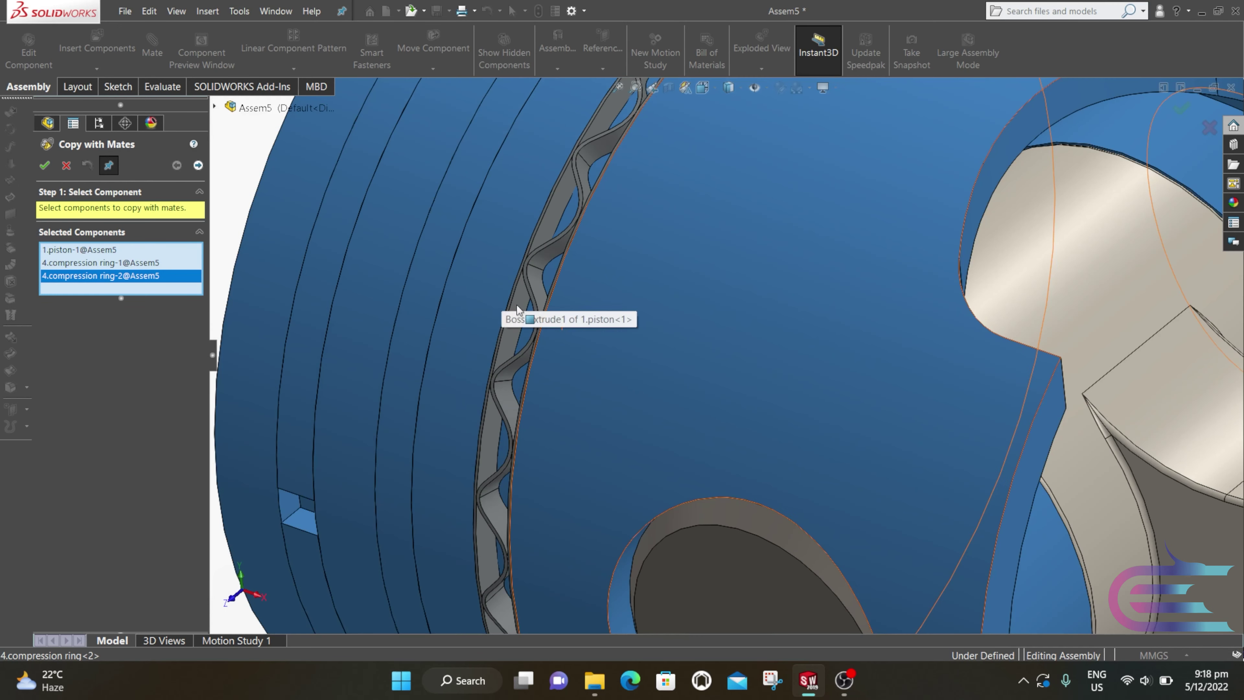
- Add both oil rings, the expander, piston pin and connecting rod parts to the copy set
{"action": "left_click", "coordinate": [534, 272]}
{"action": "left_click", "coordinate": [538, 271]}
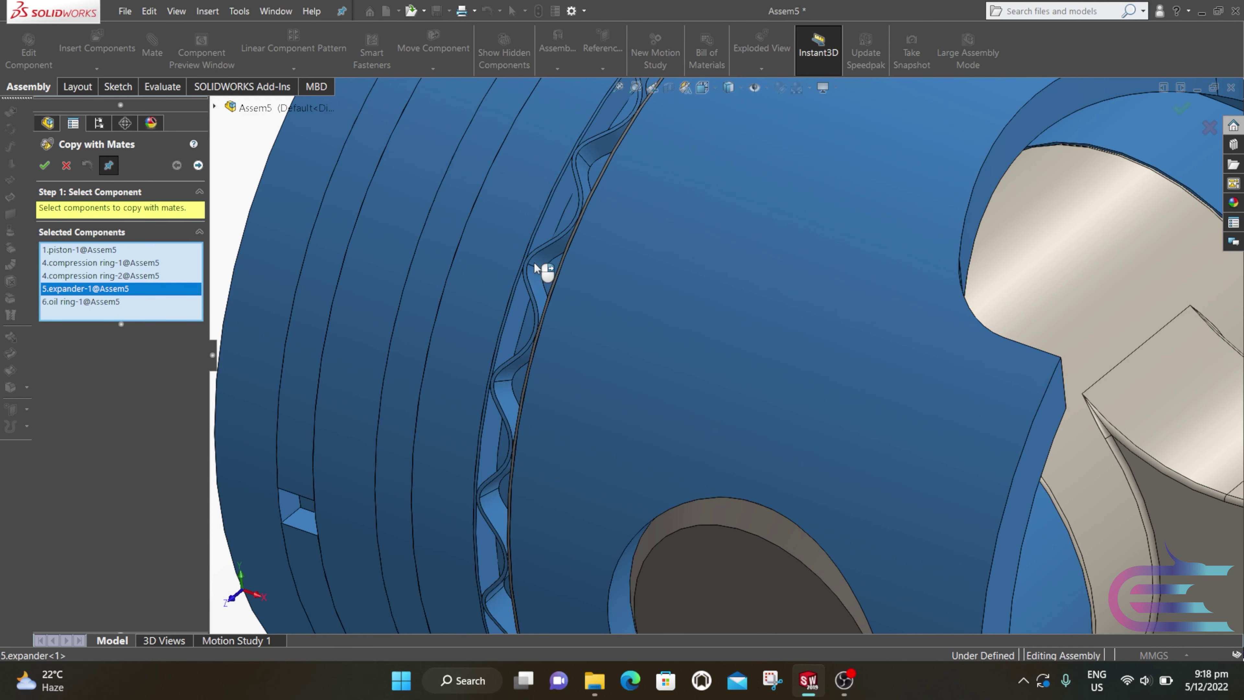
{"action": "left_click", "coordinate": [560, 272]}
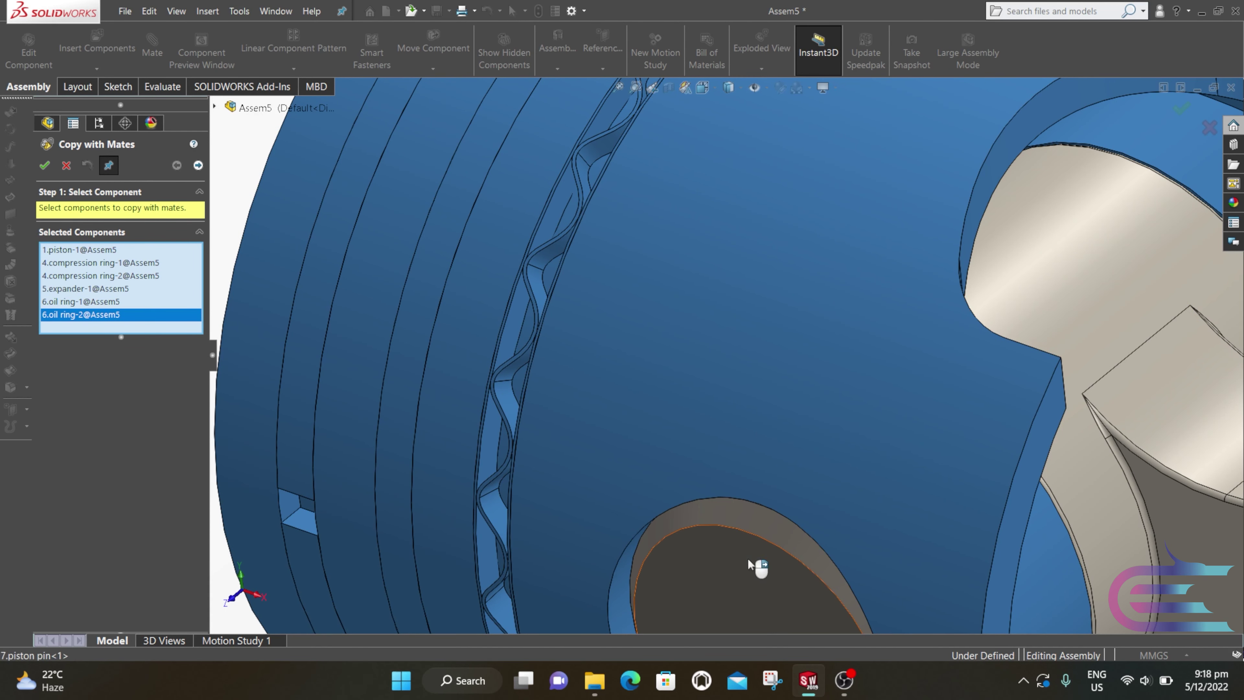
{"action": "left_click", "coordinate": [758, 570]}
{"action": "scroll", "coordinate": [888, 467], "scroll_direction": "up", "scroll_amount": 4}
{"action": "left_click", "coordinate": [958, 324]}
{"action": "scroll", "coordinate": [966, 336], "scroll_direction": "up", "scroll_amount": 6}
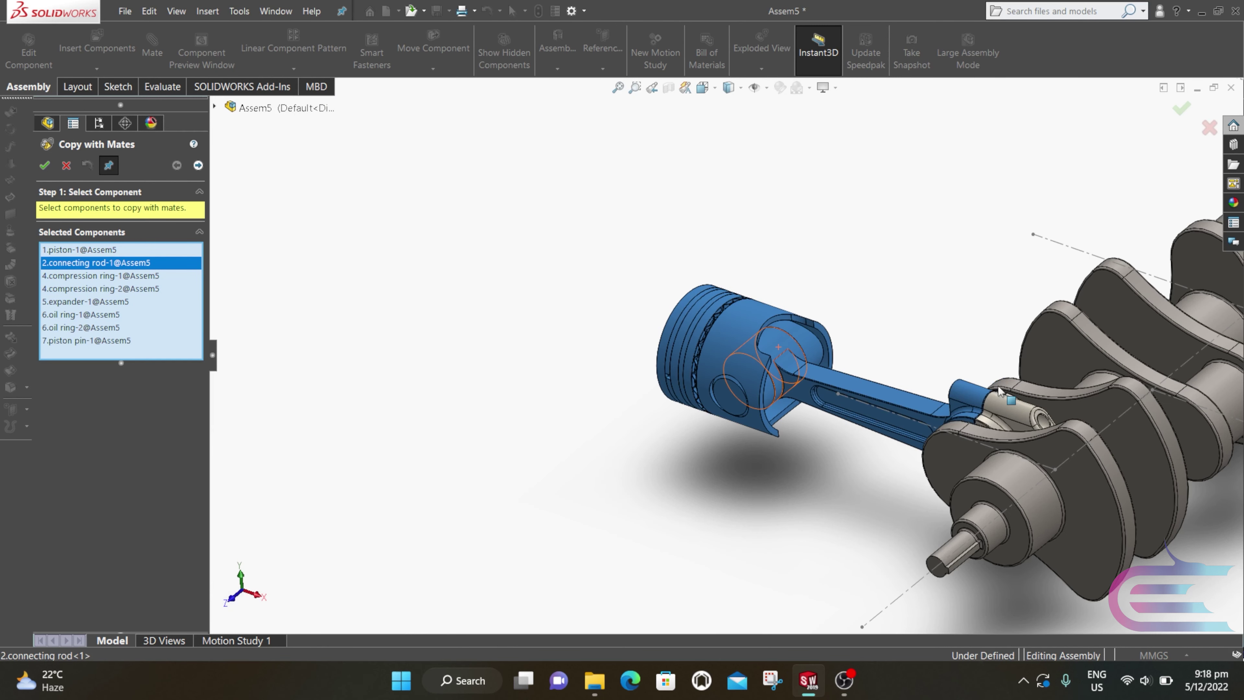
{"action": "left_click", "coordinate": [1020, 412]}
{"action": "scroll", "coordinate": [1029, 402], "scroll_direction": "down", "scroll_amount": 3}
{"action": "scroll", "coordinate": [1034, 392], "scroll_direction": "up", "scroll_amount": 3}
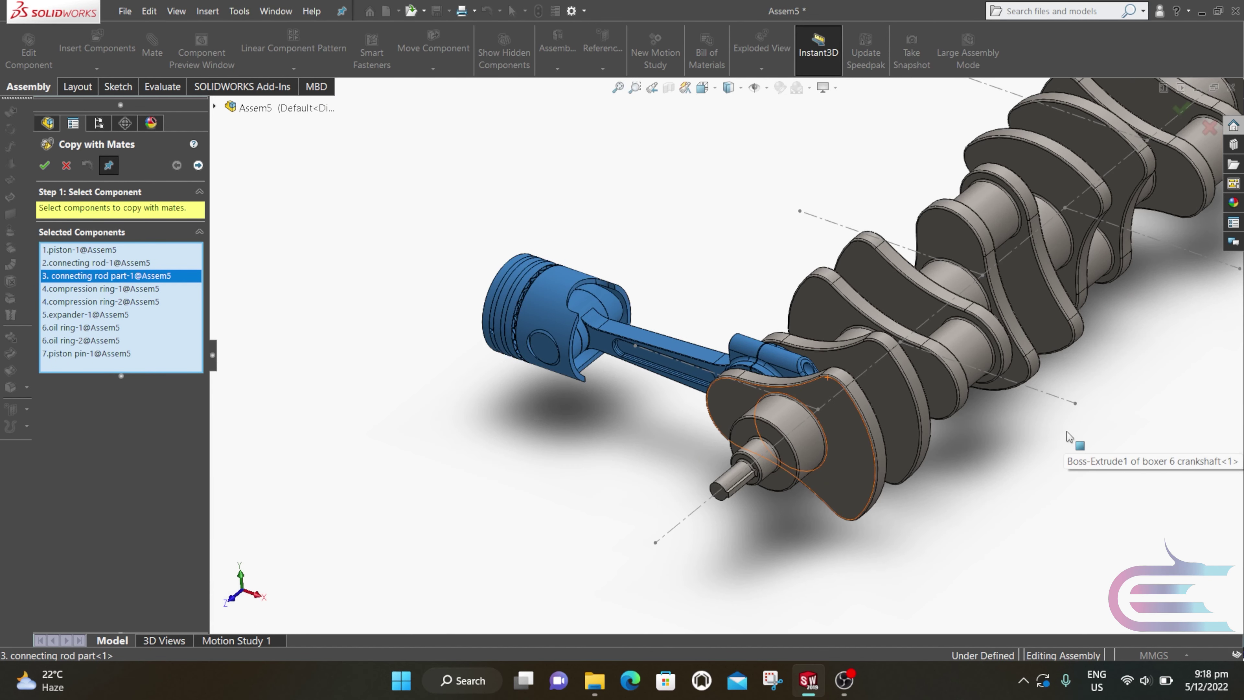
{"action": "scroll", "coordinate": [1037, 387], "scroll_direction": "down", "scroll_amount": 3}
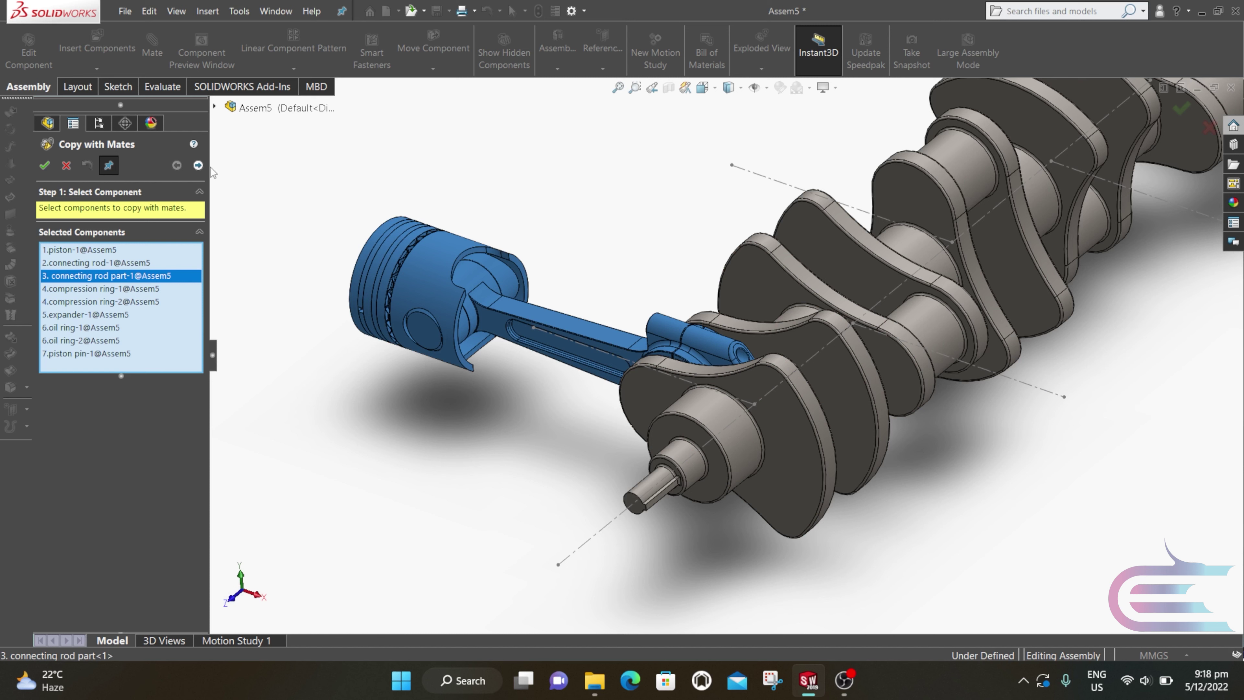
- Place the first piston-rod copy using a crank pin face, two web faces and the axis line
{"action": "left_click", "coordinate": [198, 165]}
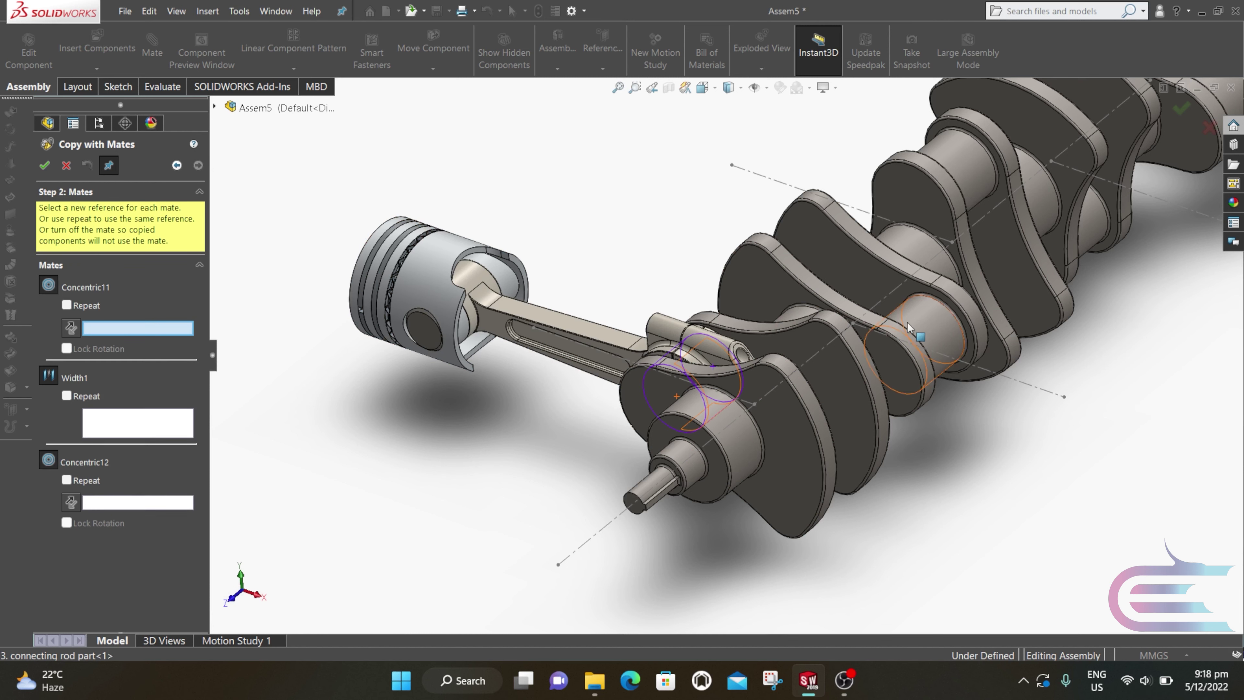
{"action": "left_click", "coordinate": [930, 328]}
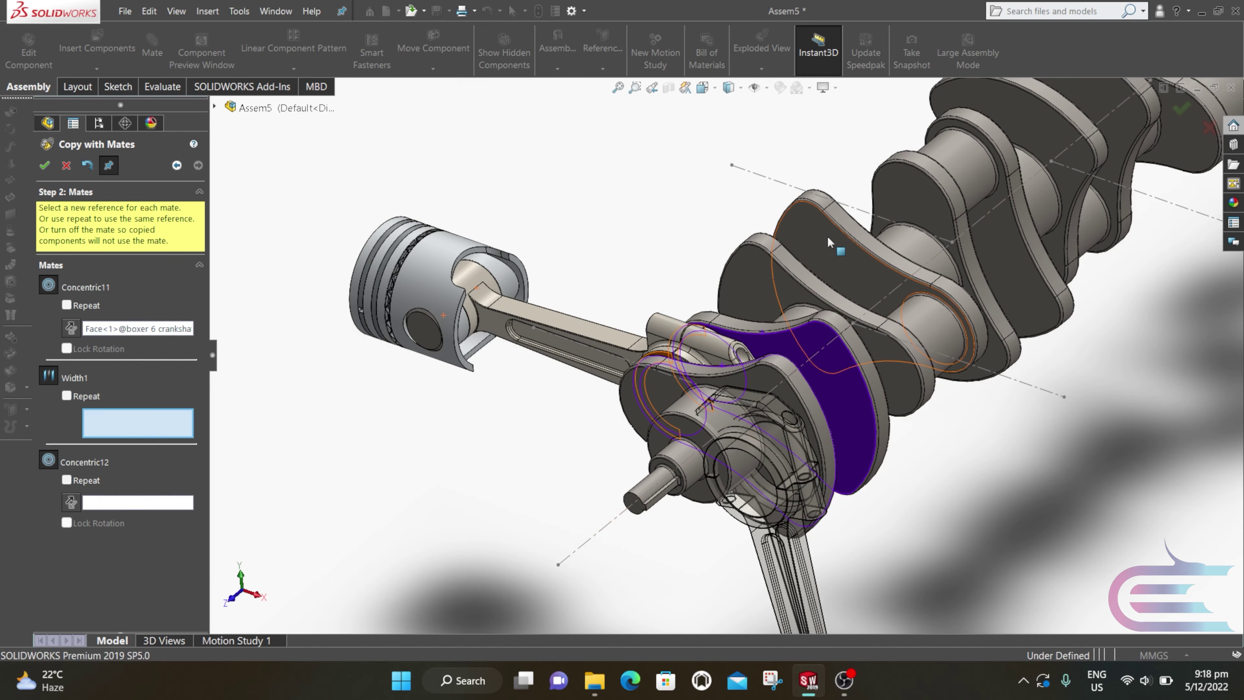
{"action": "left_click", "coordinate": [862, 256]}
{"action": "middle_click_drag", "start_coordinate": [879, 265], "coordinate": [775, 201]}
{"action": "middle_click_drag", "start_coordinate": [728, 343], "coordinate": [833, 301]}
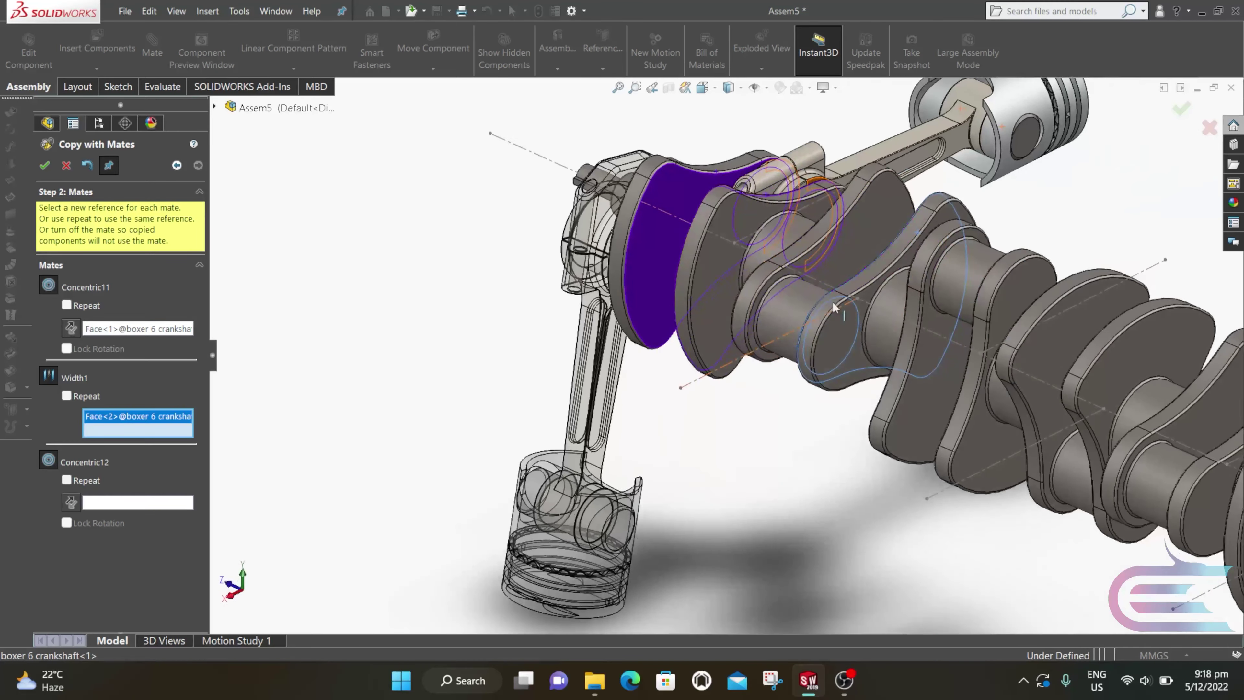
{"action": "left_click", "coordinate": [852, 240]}
{"action": "middle_click_drag", "start_coordinate": [855, 234], "coordinate": [793, 326]}
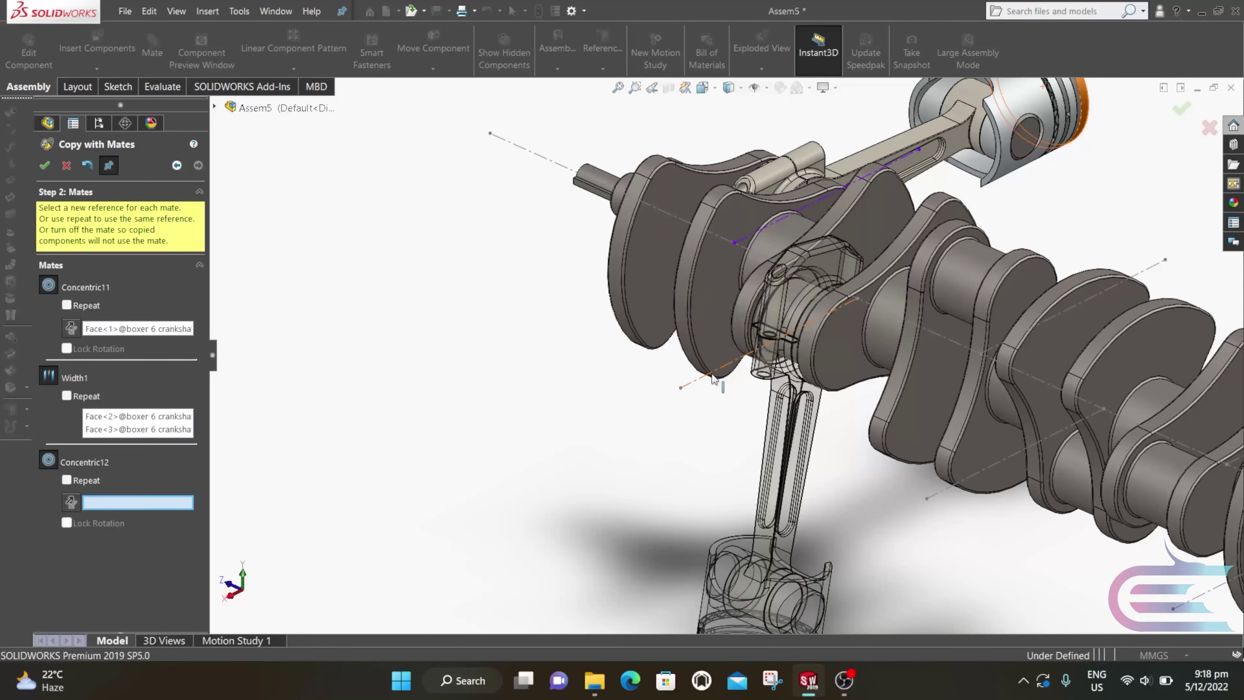
{"action": "left_click", "coordinate": [694, 379]}
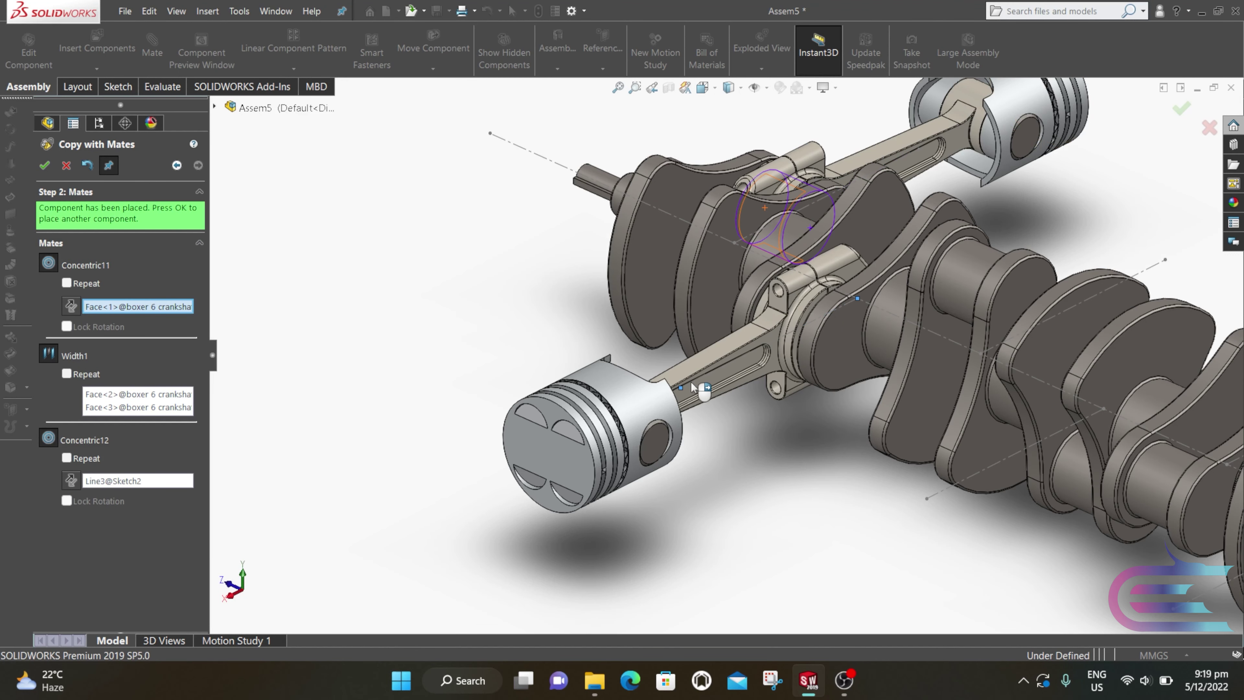
{"action": "left_click", "coordinate": [44, 165]}
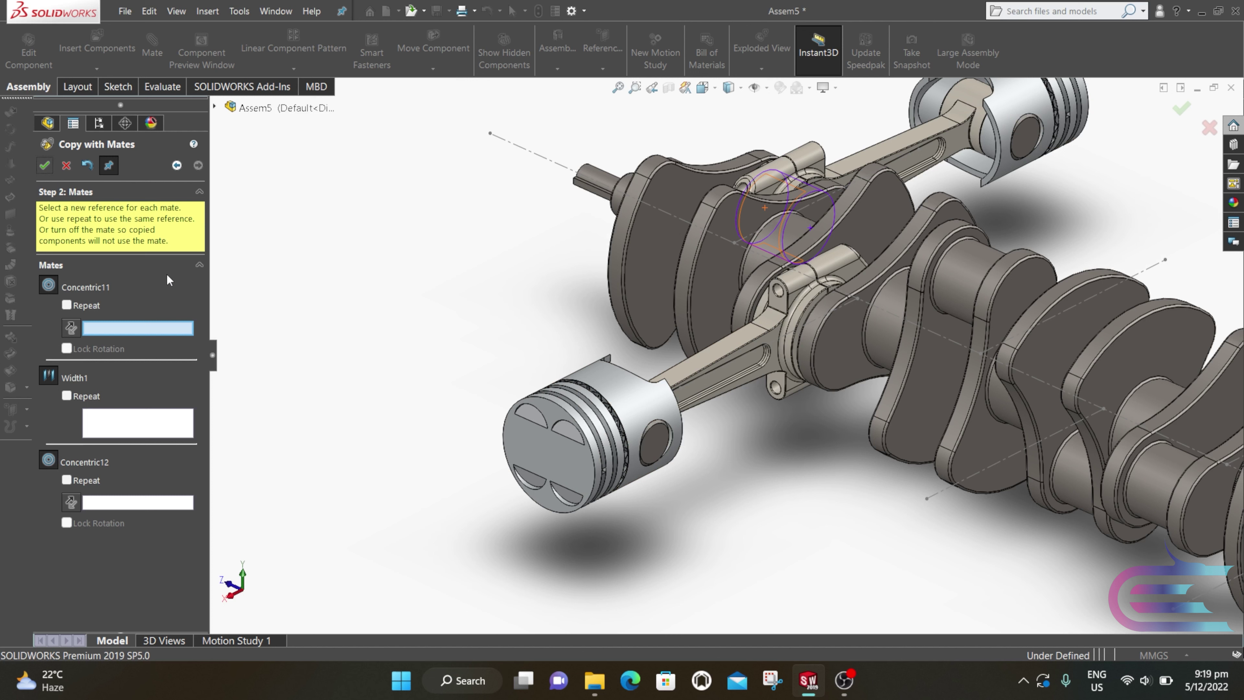
- Place a second piston-rod copy on another crank pin with its web faces and axis line
{"action": "left_click", "coordinate": [964, 280]}
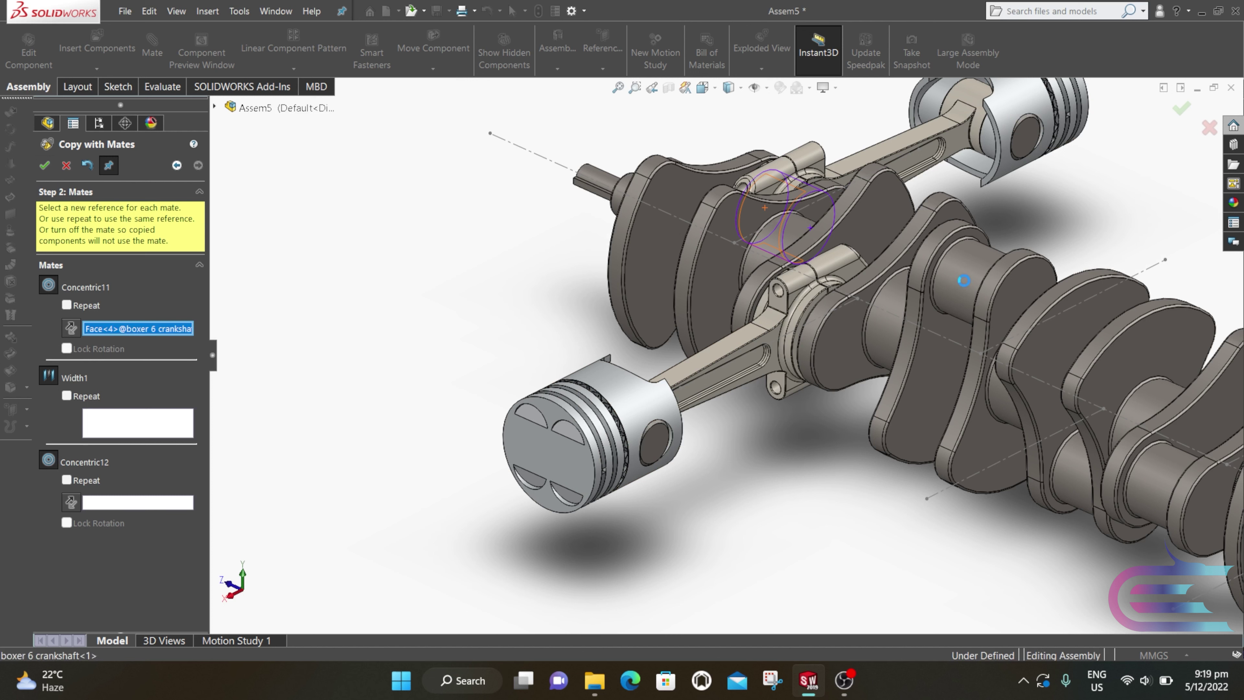
{"action": "left_click", "coordinate": [935, 380]}
{"action": "middle_click_drag", "start_coordinate": [935, 380], "coordinate": [996, 416]}
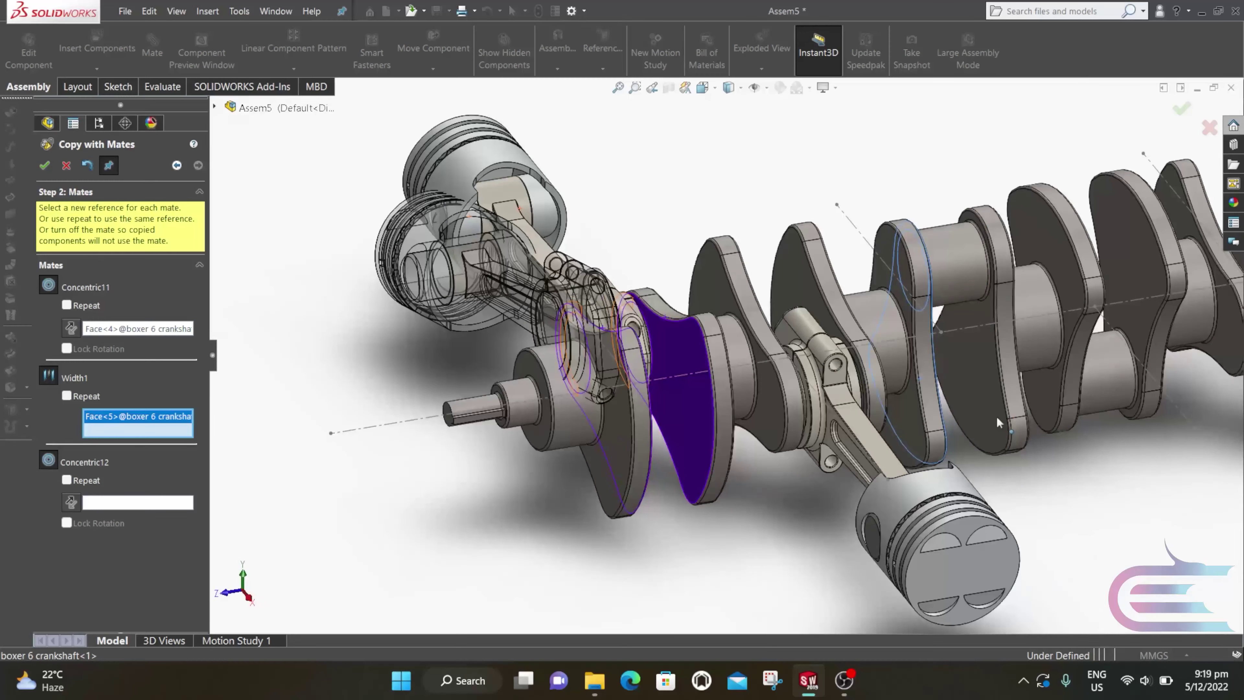
{"action": "left_click", "coordinate": [996, 377]}
{"action": "scroll", "coordinate": [921, 303], "scroll_direction": "down", "scroll_amount": 5}
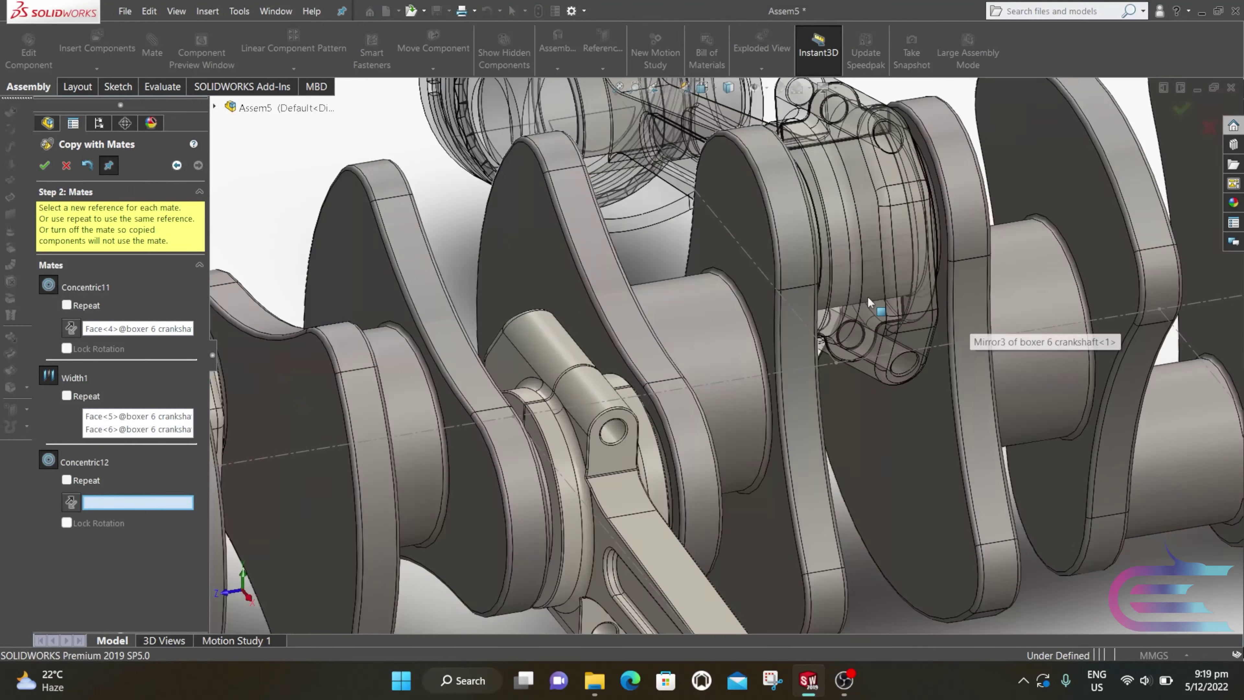
{"action": "left_click", "coordinate": [743, 249]}
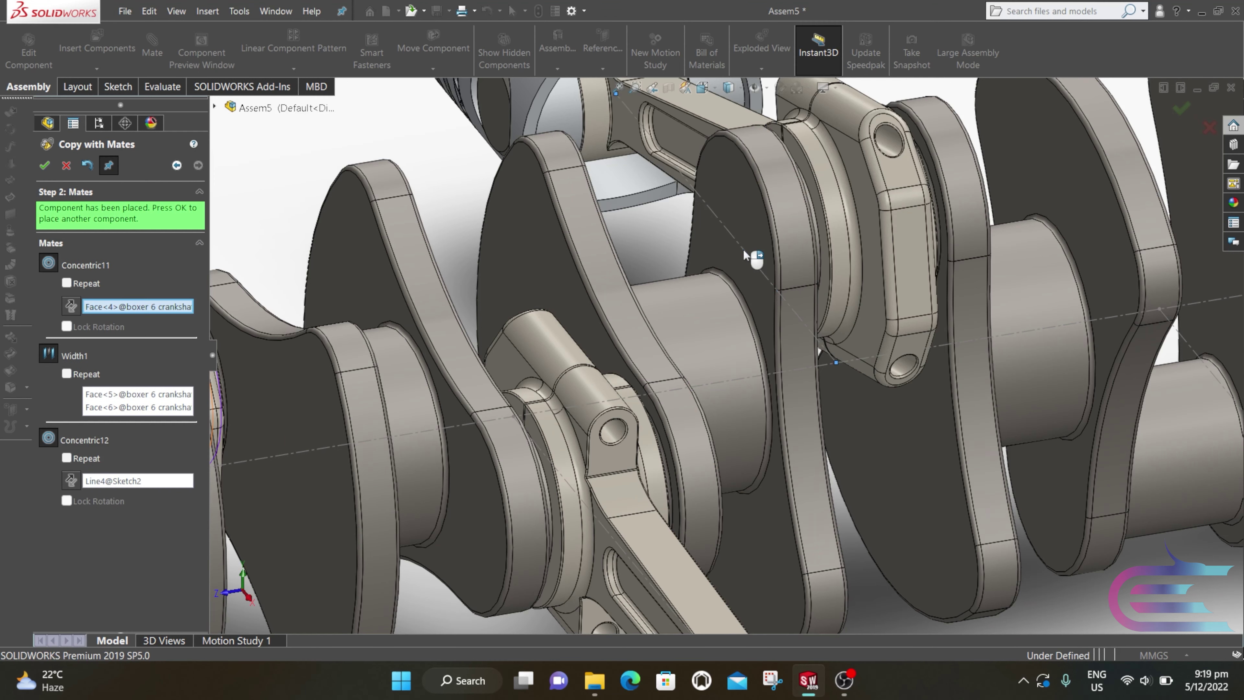
{"action": "left_click", "coordinate": [44, 165]}
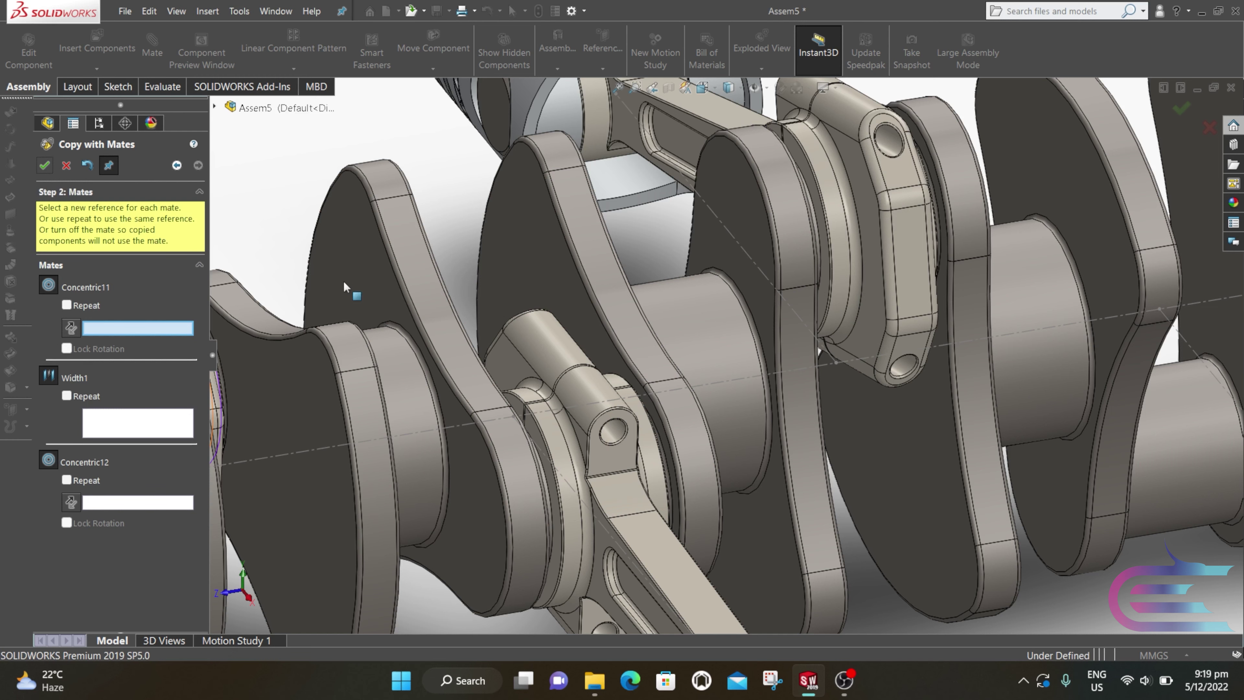
- Pick crank pin, web faces and sketch line for a third copy, then view the whole crankshaft
{"action": "scroll", "coordinate": [725, 303], "scroll_direction": "up", "scroll_amount": 4}
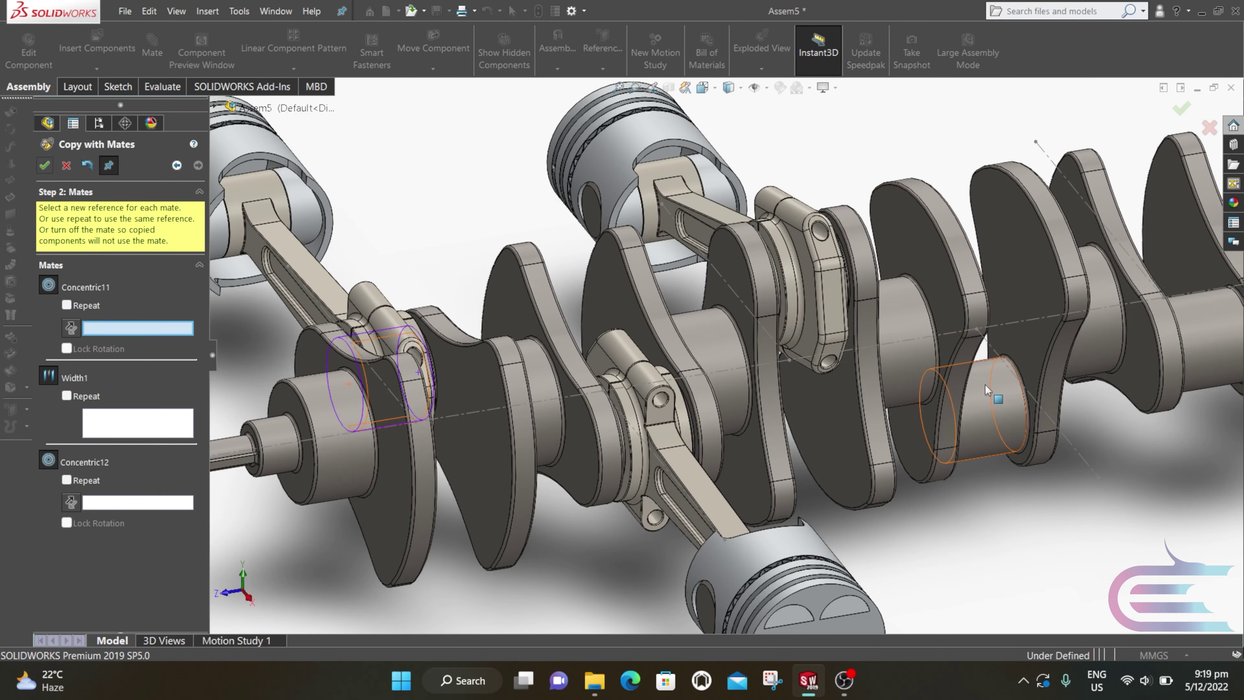
{"action": "left_click", "coordinate": [985, 386]}
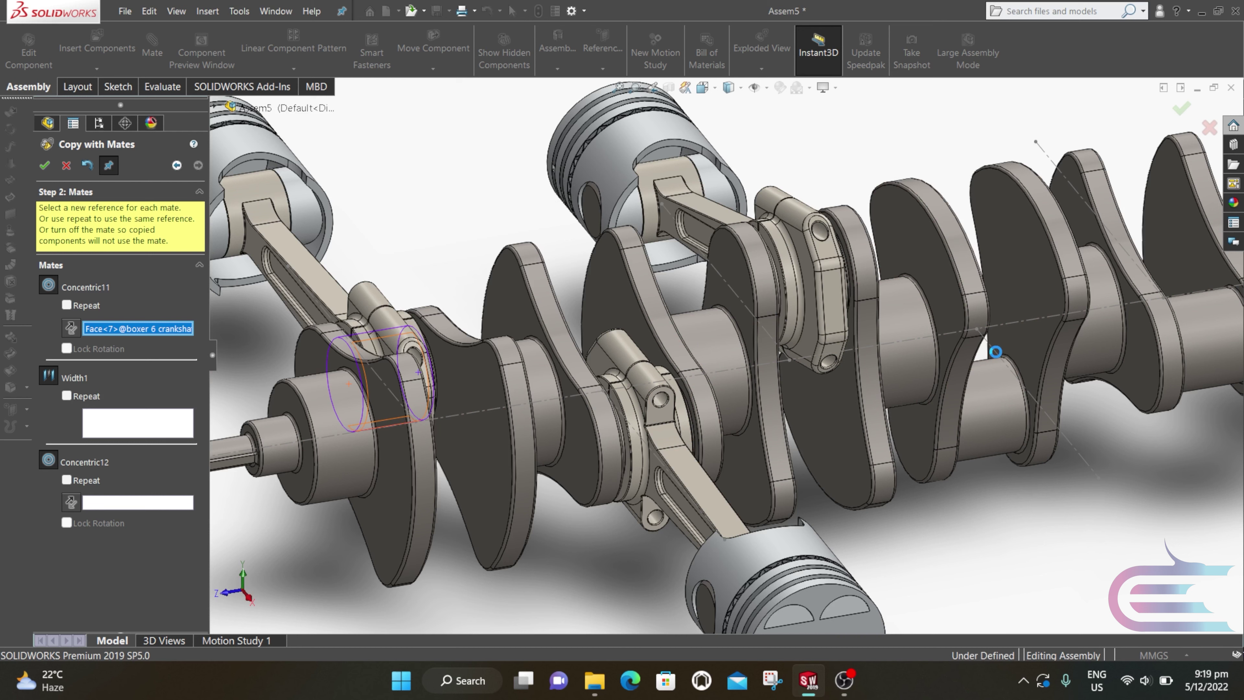
{"action": "left_click", "coordinate": [1009, 307]}
{"action": "middle_click_drag", "start_coordinate": [1009, 304], "coordinate": [950, 277]}
{"action": "left_click", "coordinate": [910, 285]}
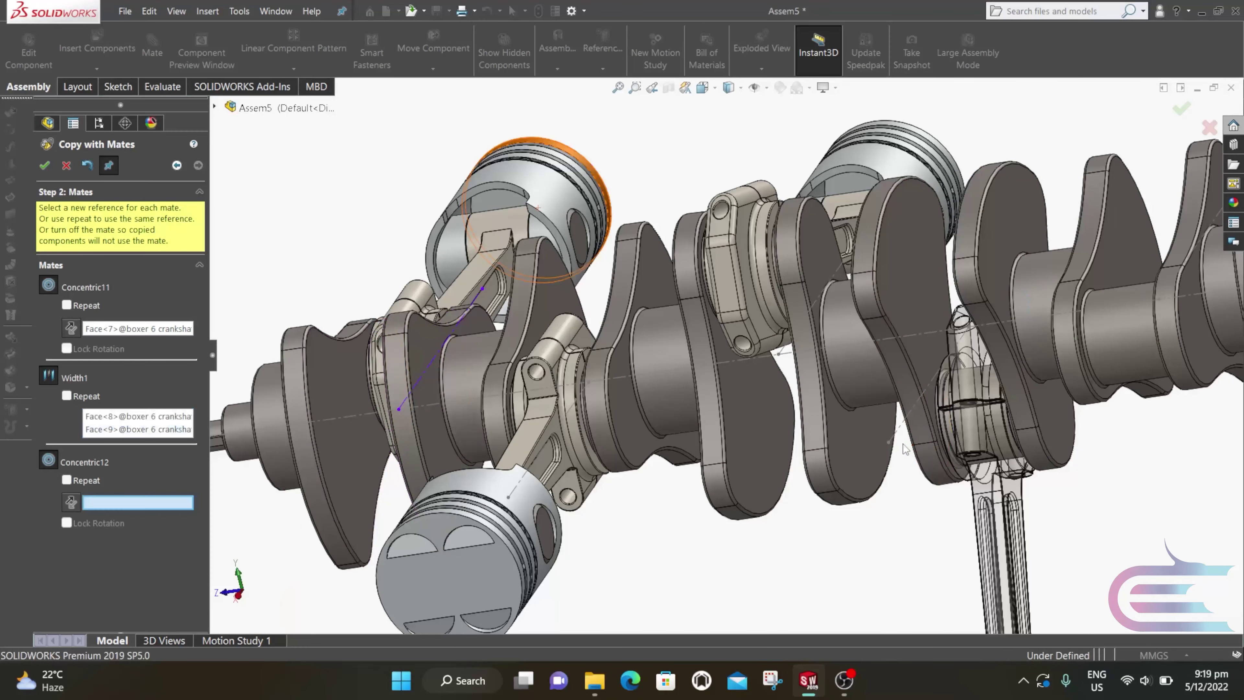
{"action": "left_click", "coordinate": [893, 439]}
{"action": "scroll", "coordinate": [1104, 300], "scroll_direction": "up", "scroll_amount": 3}
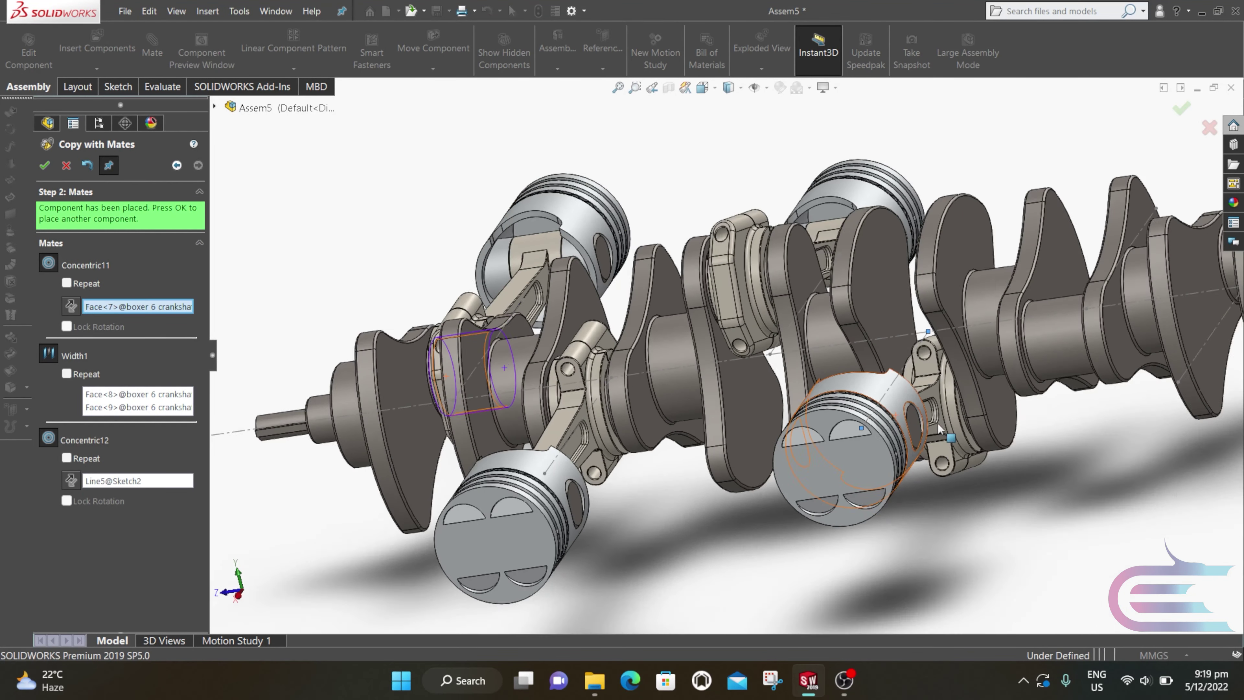
{"action": "scroll", "coordinate": [1105, 300], "scroll_direction": "up", "scroll_amount": 2}
{"action": "middle_click_drag", "start_coordinate": [1104, 299], "coordinate": [676, 388]}
- Accept the third copy and place a fourth on the next crank pin with web faces and sketch line
{"action": "left_click", "coordinate": [44, 167]}
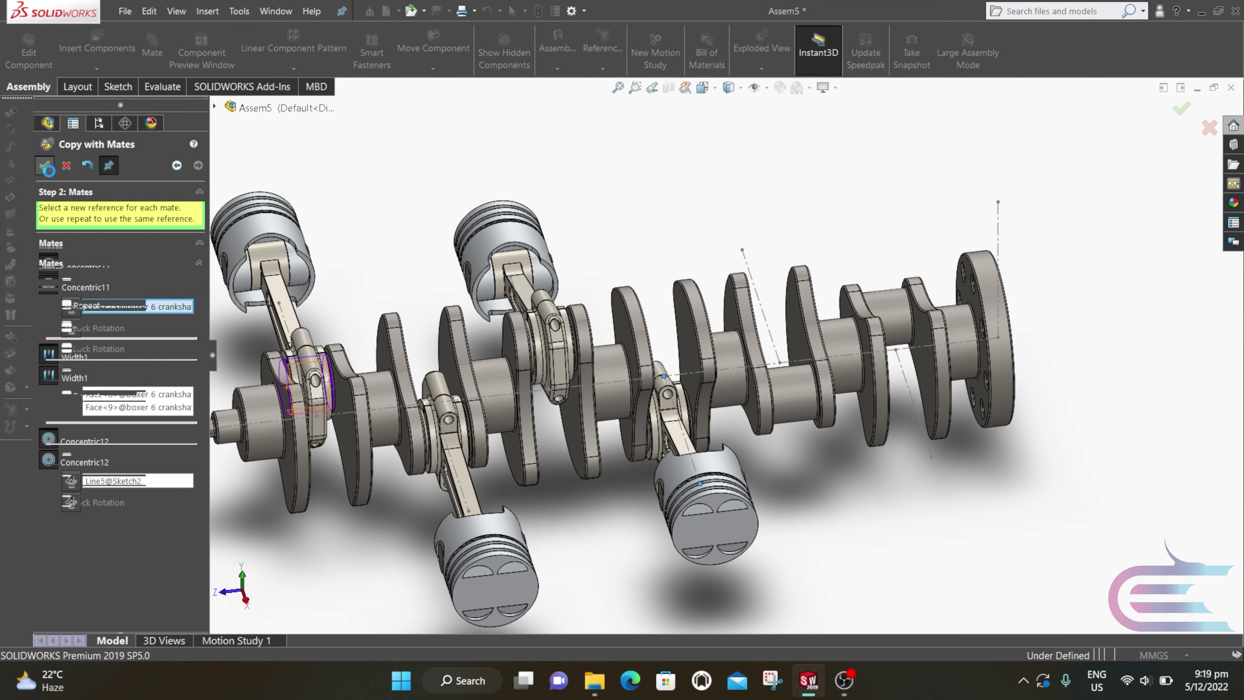
{"action": "left_click", "coordinate": [786, 399]}
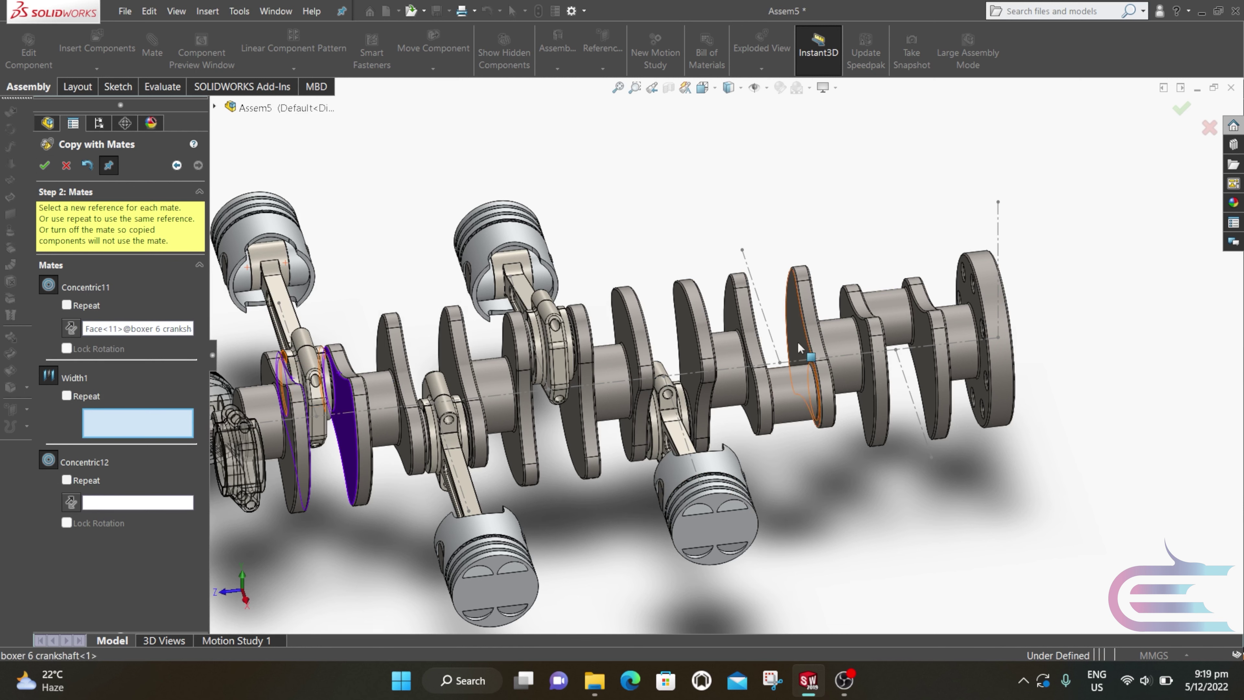
{"action": "left_click", "coordinate": [797, 363]}
{"action": "middle_click_drag", "start_coordinate": [797, 363], "coordinate": [724, 350]}
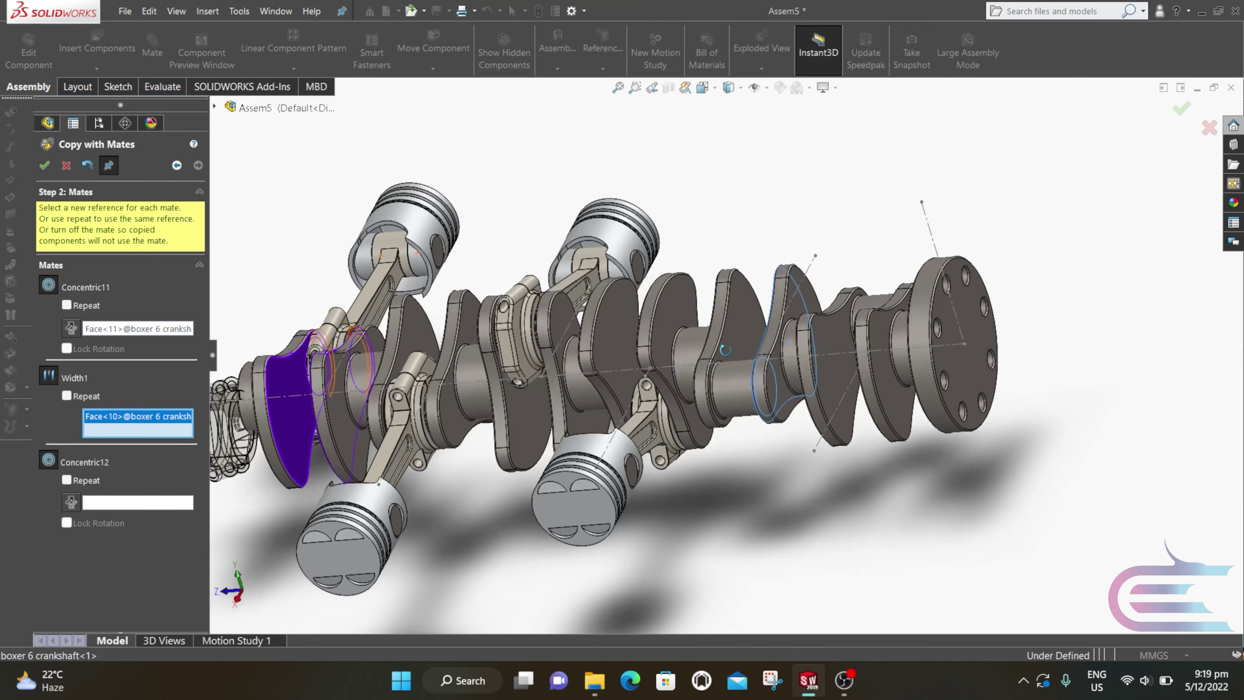
{"action": "left_click", "coordinate": [737, 338]}
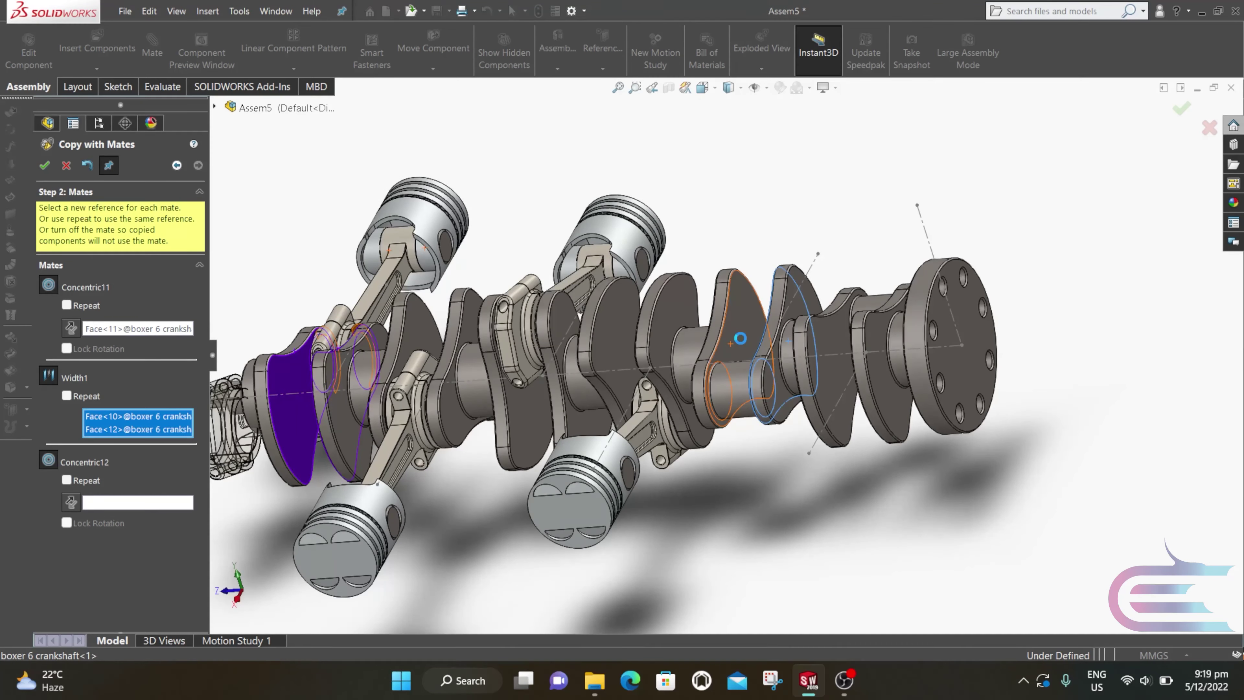
{"action": "left_click", "coordinate": [811, 266]}
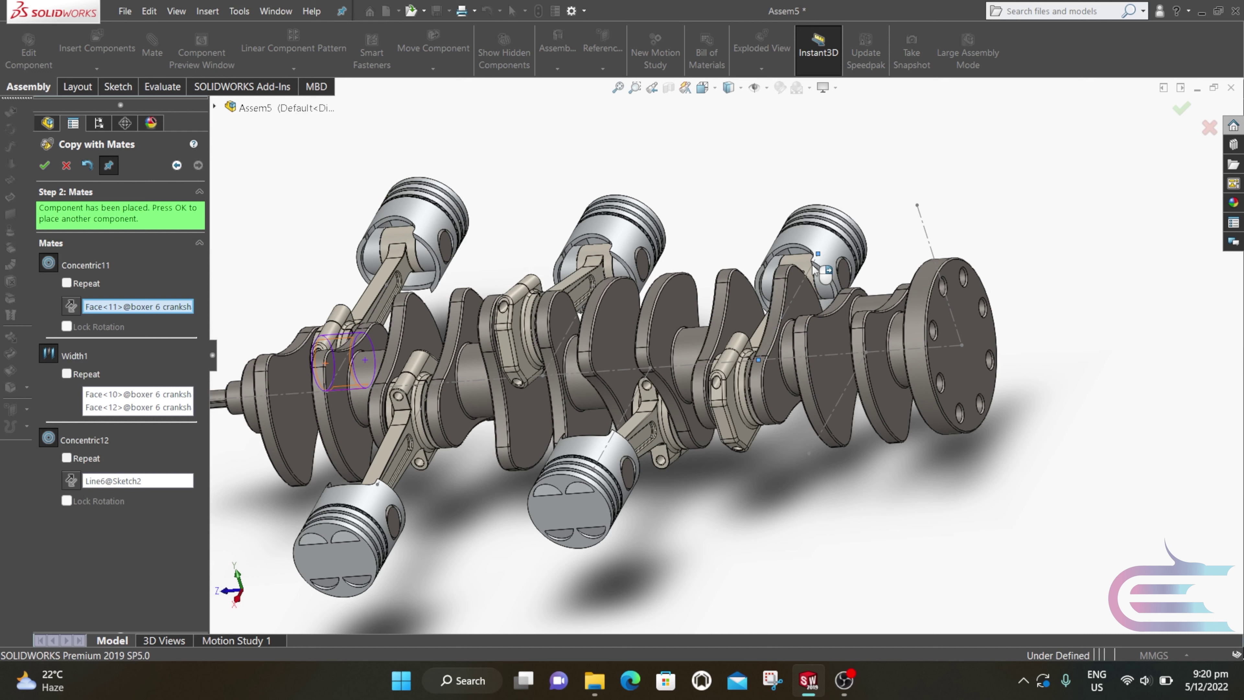
{"action": "left_click", "coordinate": [44, 167]}
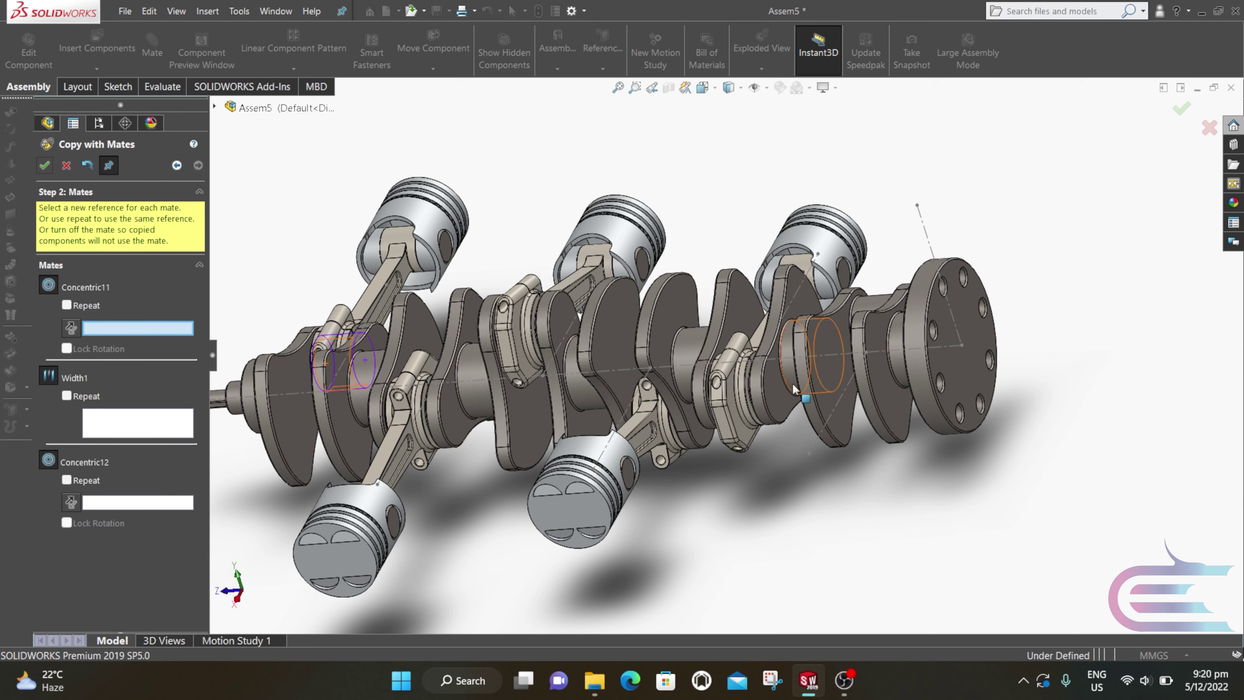
- Mate the last piston-rod copy to the final crank pin, its web faces and sketch line
{"action": "middle_click_drag", "start_coordinate": [794, 388], "coordinate": [886, 327]}
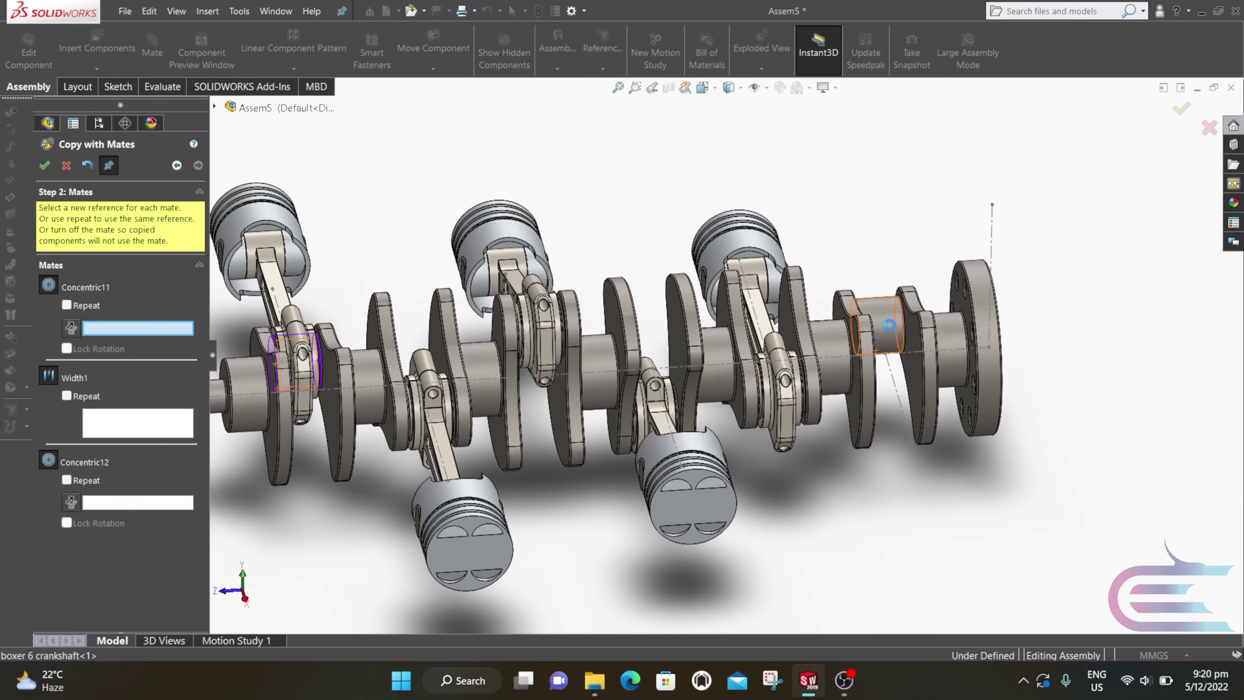
{"action": "left_click", "coordinate": [889, 325]}
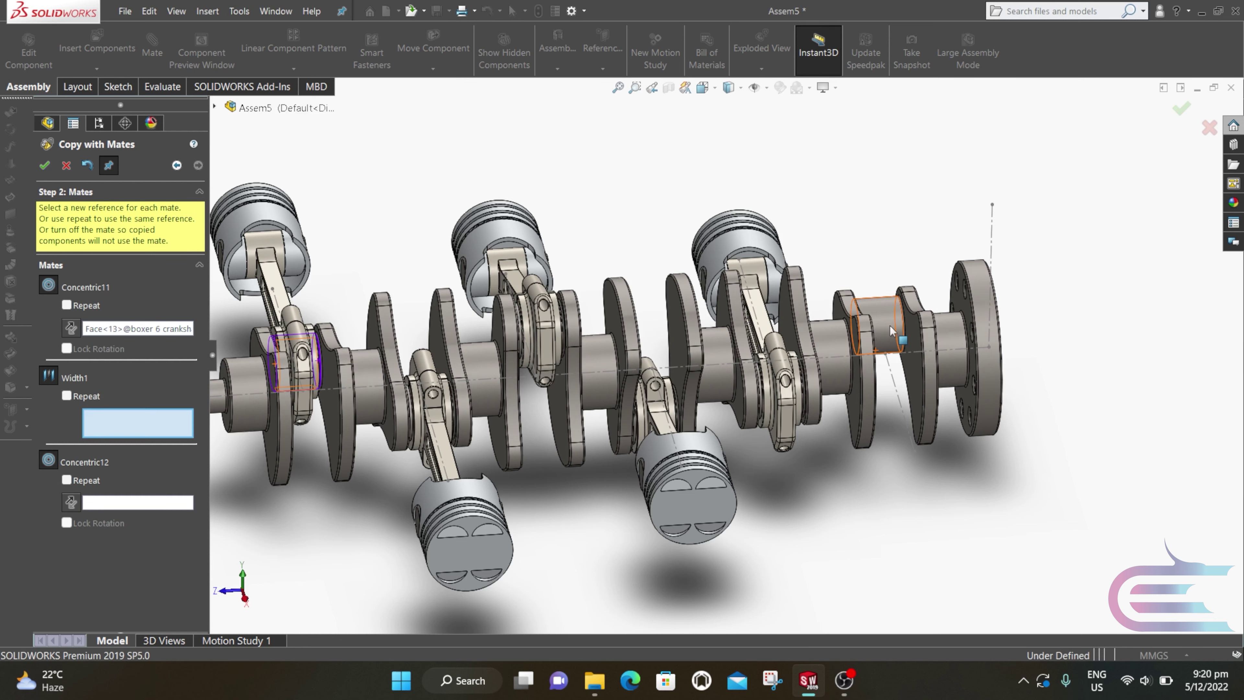
{"action": "scroll", "coordinate": [890, 338], "scroll_direction": "down", "scroll_amount": 5}
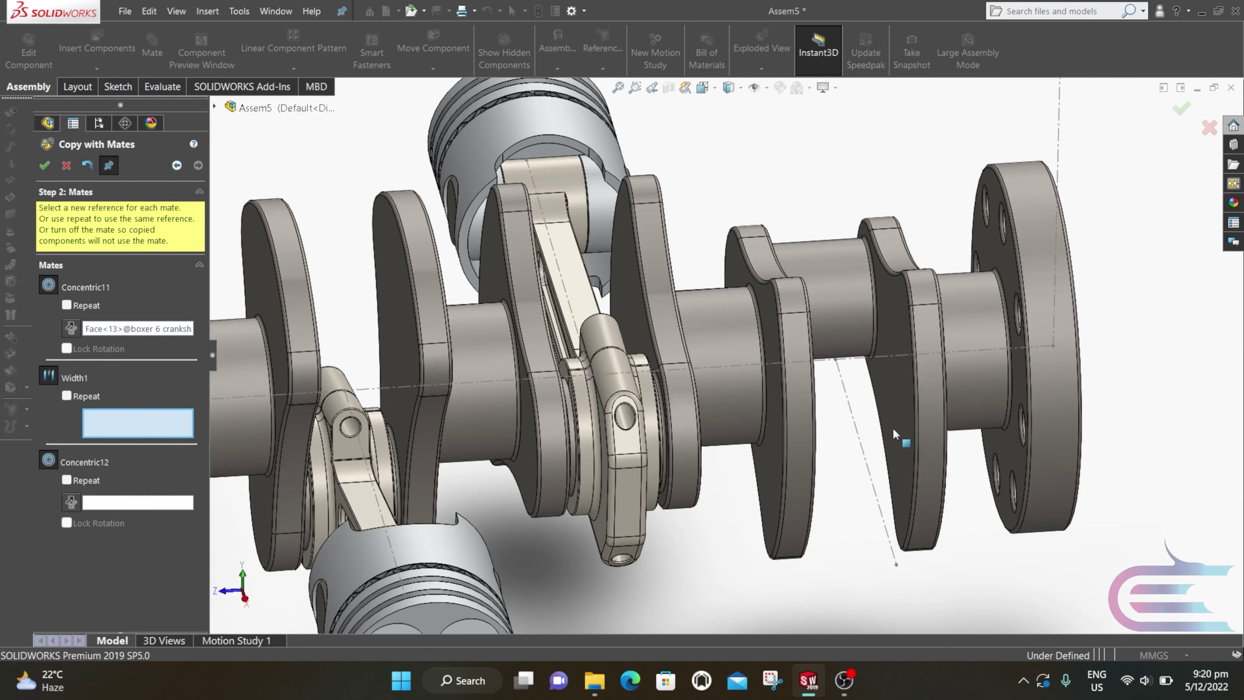
{"action": "left_click", "coordinate": [897, 403]}
{"action": "middle_click_drag", "start_coordinate": [893, 402], "coordinate": [757, 338]}
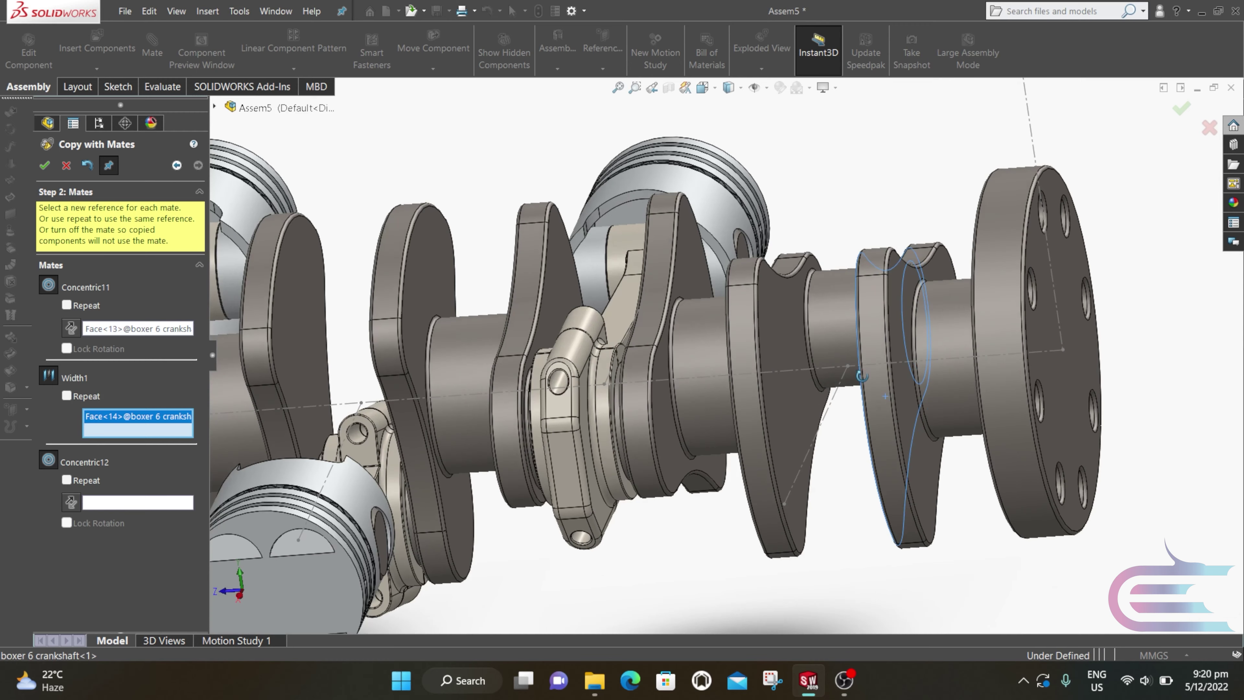
{"action": "left_click", "coordinate": [776, 327]}
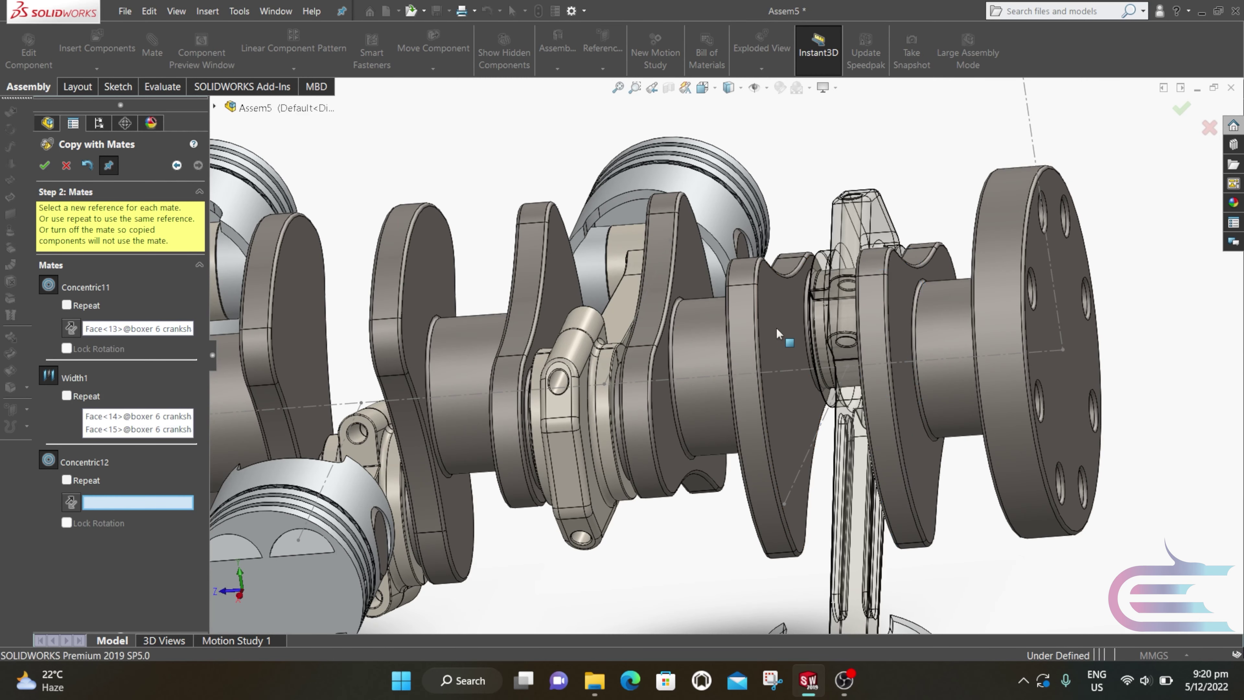
{"action": "left_click", "coordinate": [806, 453]}
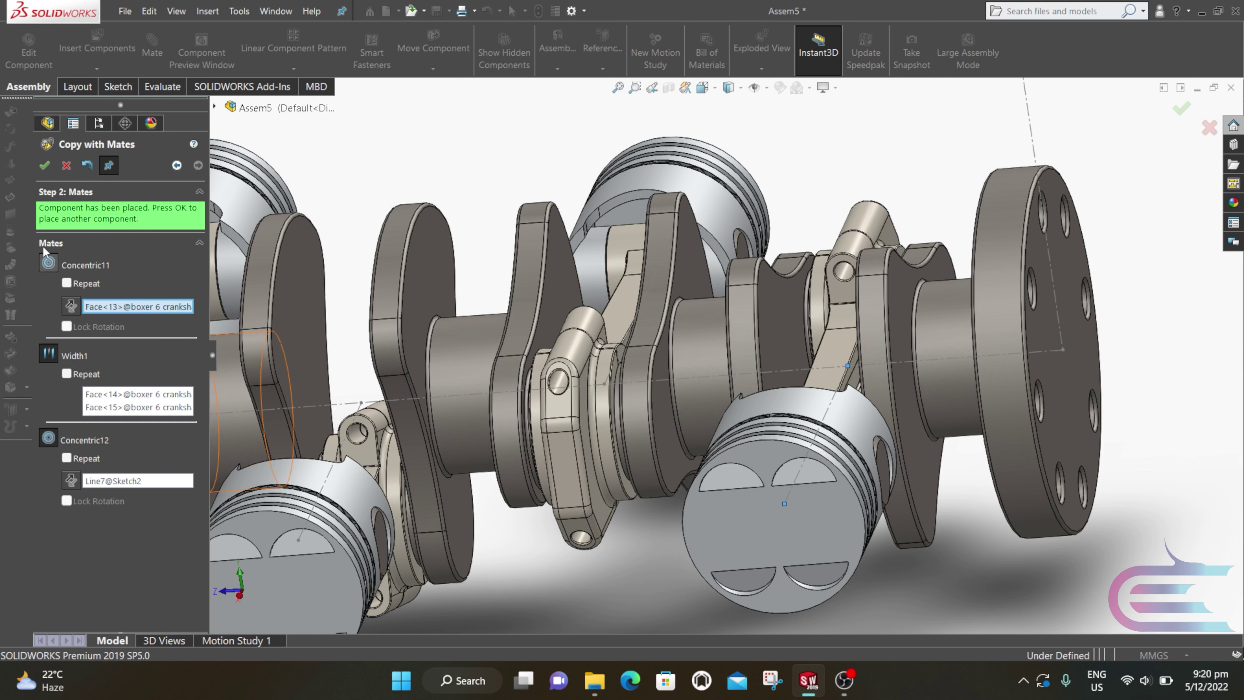
{"action": "left_click", "coordinate": [46, 166]}
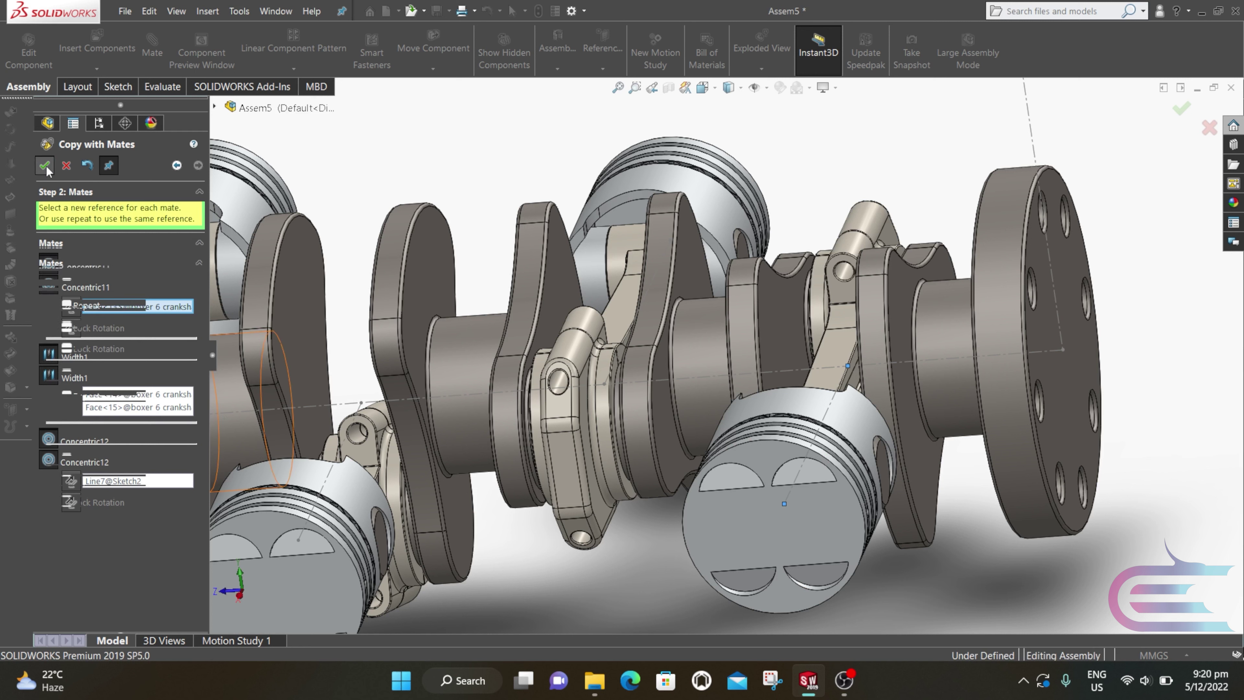
- Close Copy with Mates and drag a crank web to rotate the crankshaft with all six pistons
{"action": "left_click", "coordinate": [65, 166]}
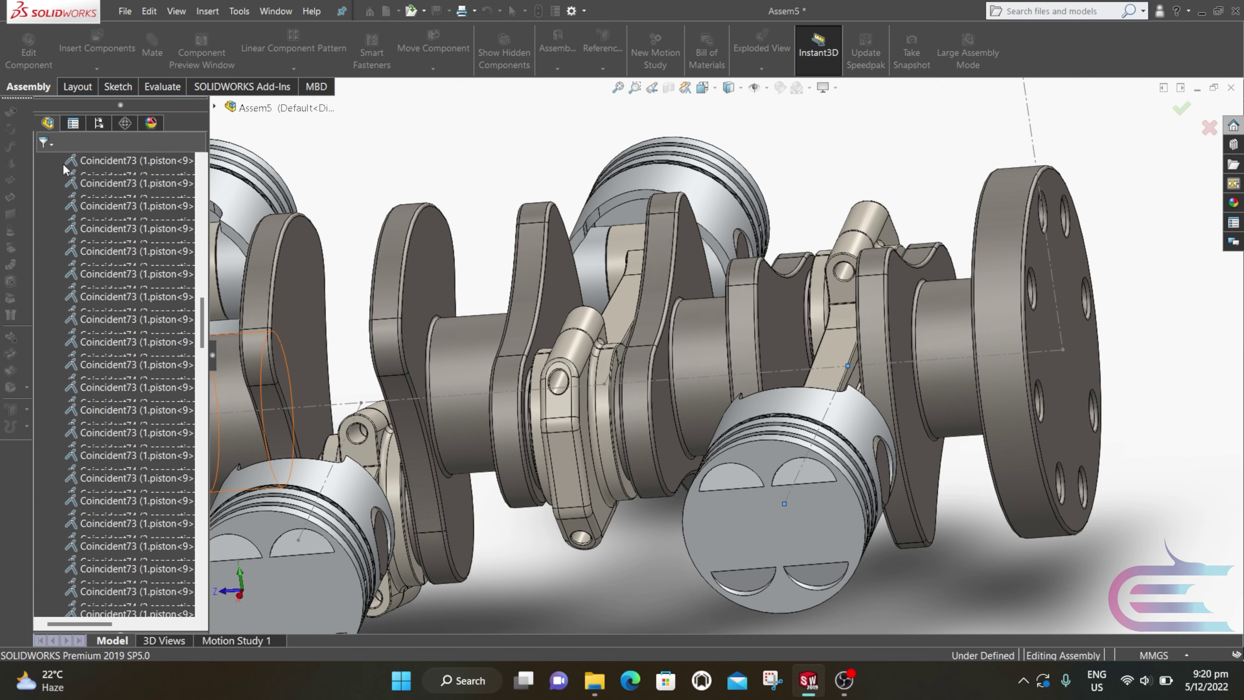
{"action": "scroll", "coordinate": [438, 337], "scroll_direction": "up", "scroll_amount": 5}
{"action": "middle_click_drag", "start_coordinate": [437, 336], "coordinate": [557, 447]}
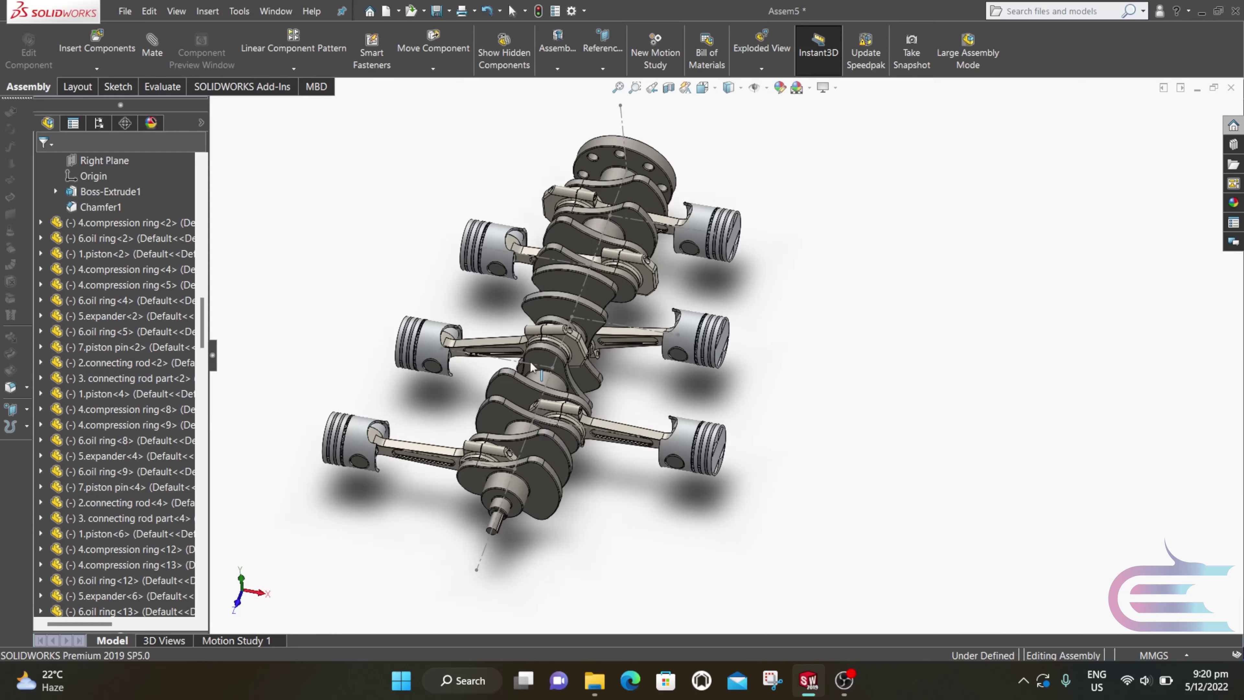
{"action": "scroll", "coordinate": [483, 230], "scroll_direction": "down", "scroll_amount": 2}
{"action": "left_click", "coordinate": [470, 540]}
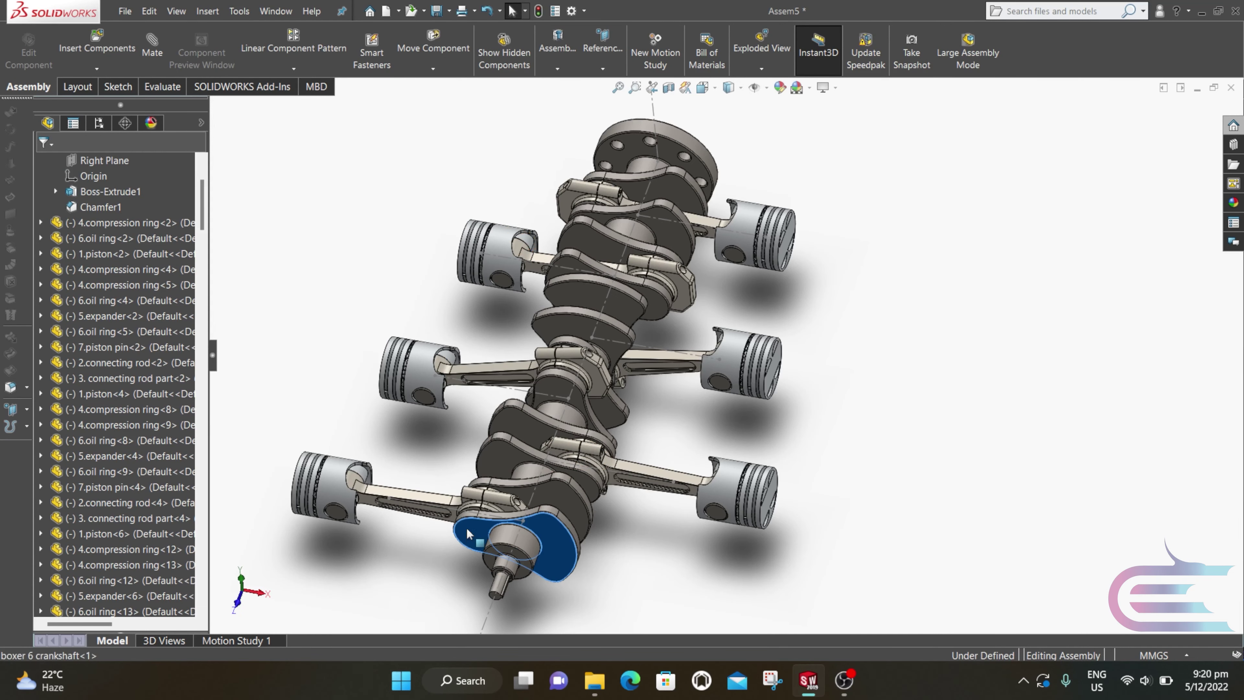
{"action": "left_click_drag", "start_coordinate": [470, 540], "coordinate": [372, 411]}
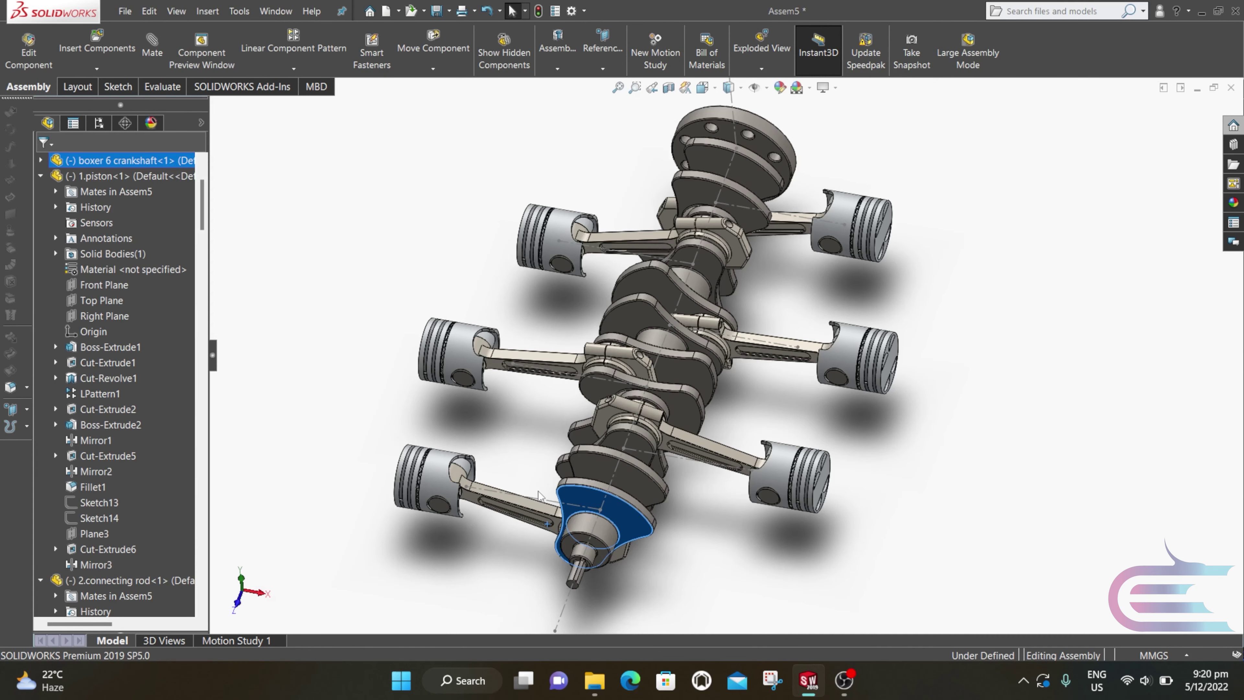
{"action": "left_click_drag", "start_coordinate": [591, 508], "coordinate": [499, 519]}
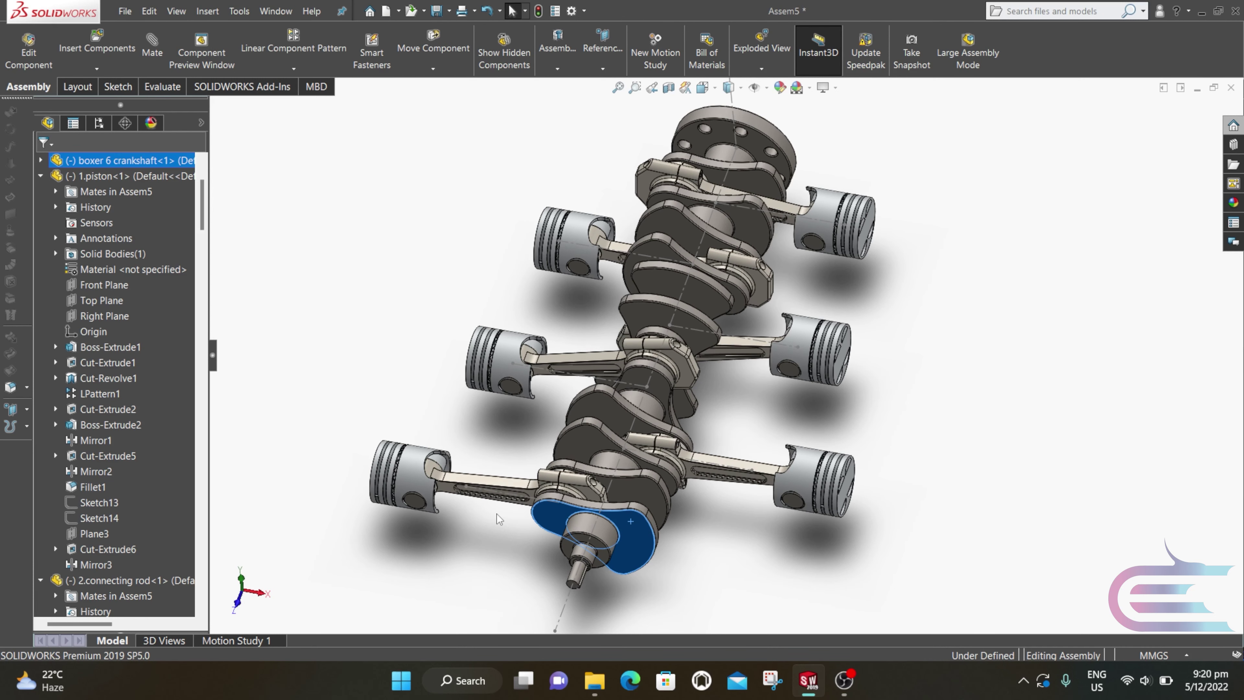
- Save the assembly with Rebuild and save, confirming the name Assem5
{"action": "left_click", "coordinate": [125, 10]}
{"action": "left_click", "coordinate": [157, 163]}
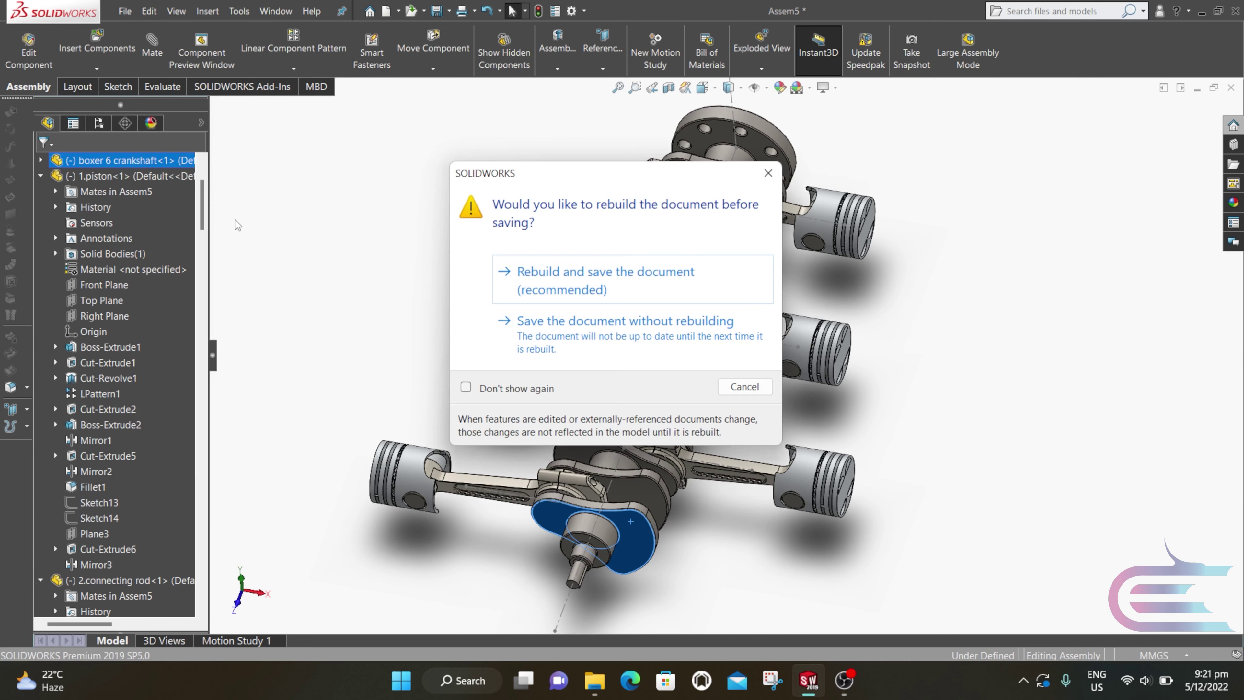
{"action": "left_click", "coordinate": [567, 289]}
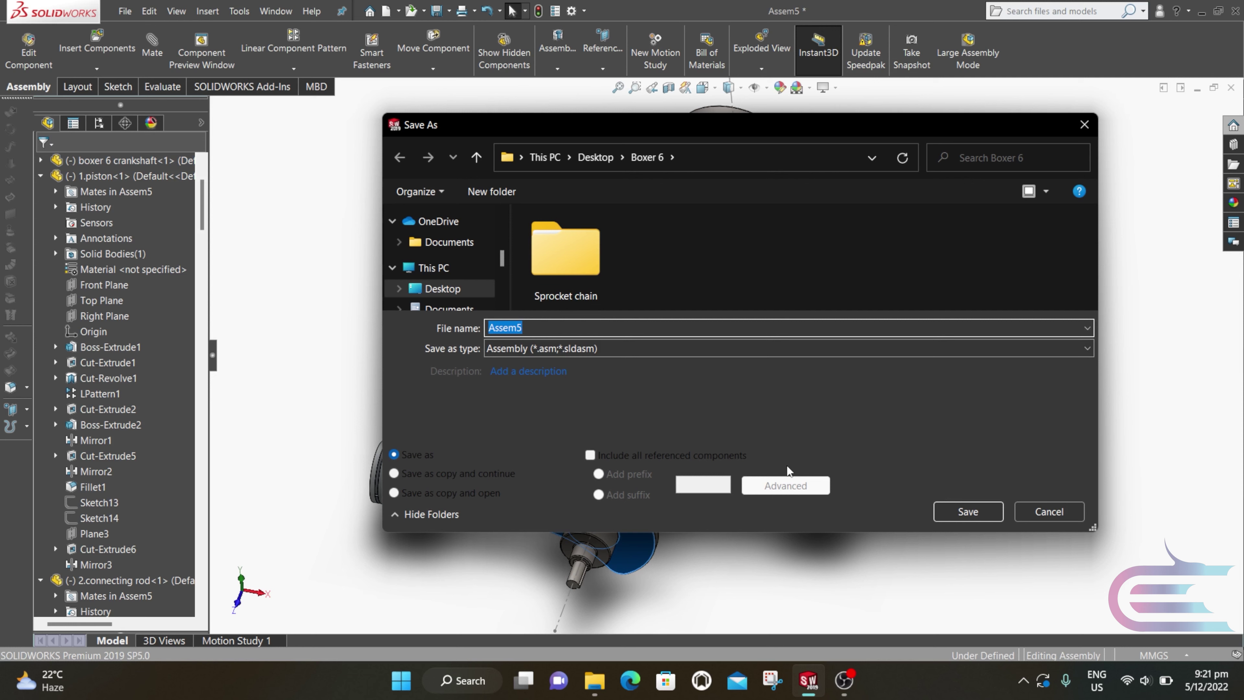
{"action": "left_click", "coordinate": [966, 510]}
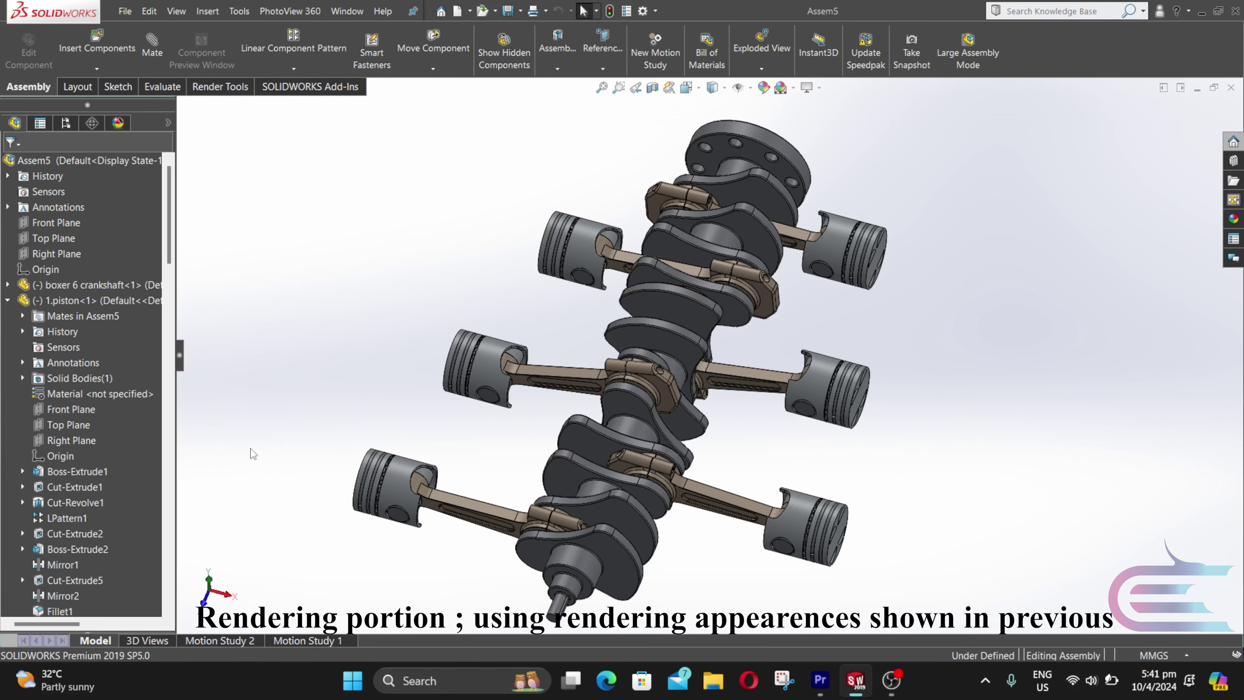
- Turn on Integrated Preview from Render Tools to show the six-piston assembly's metallic appearances live
{"action": "left_click", "coordinate": [229, 88]}
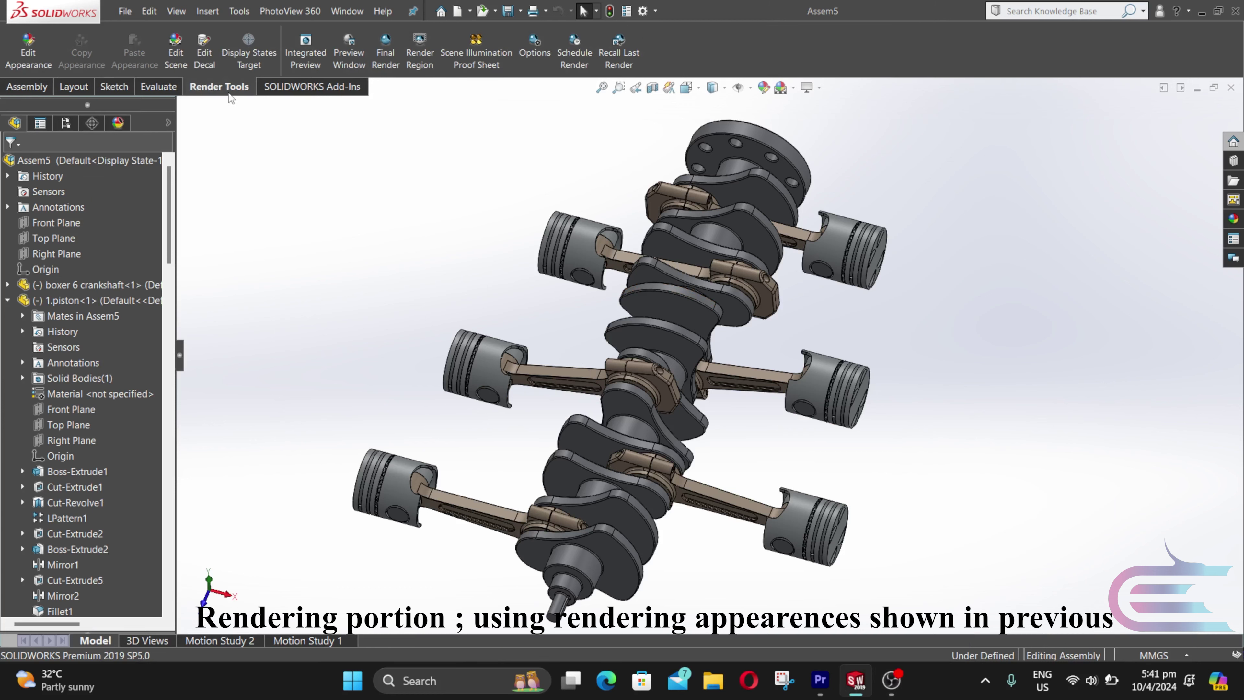
{"action": "left_click", "coordinate": [308, 55]}
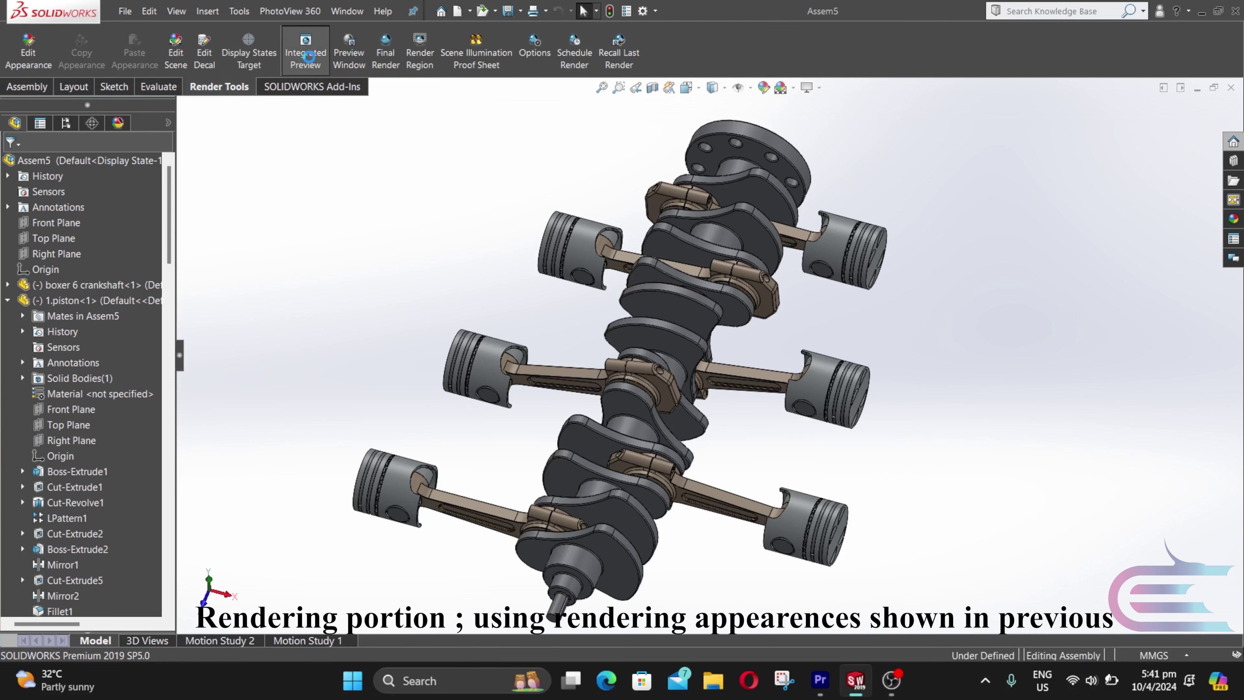